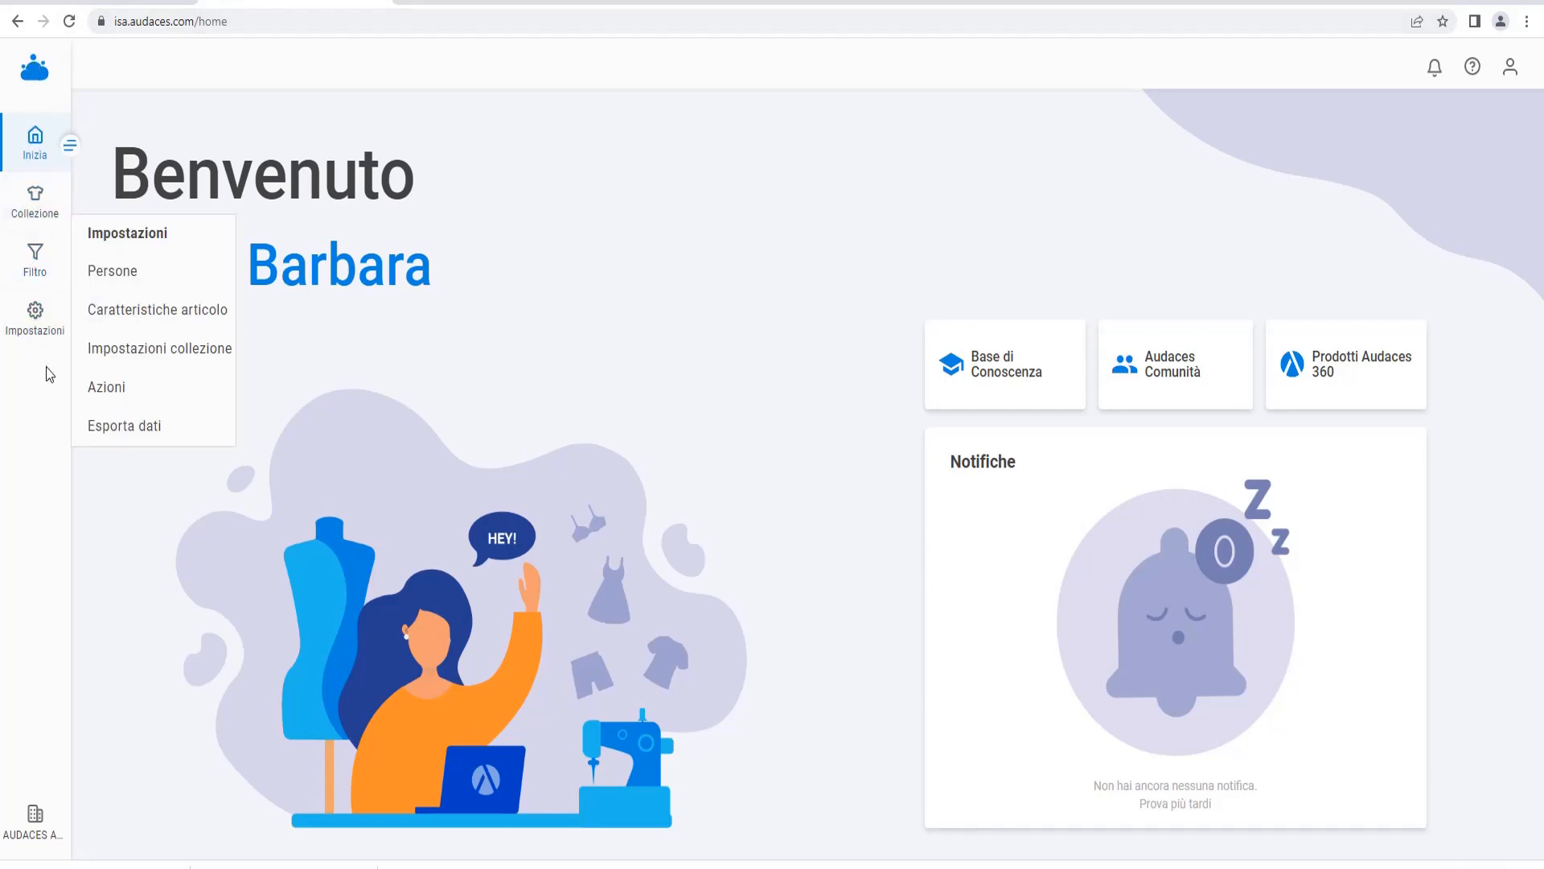
Create a new collection and name it Trial 360
{"action": "left_click", "coordinate": [32, 209]}
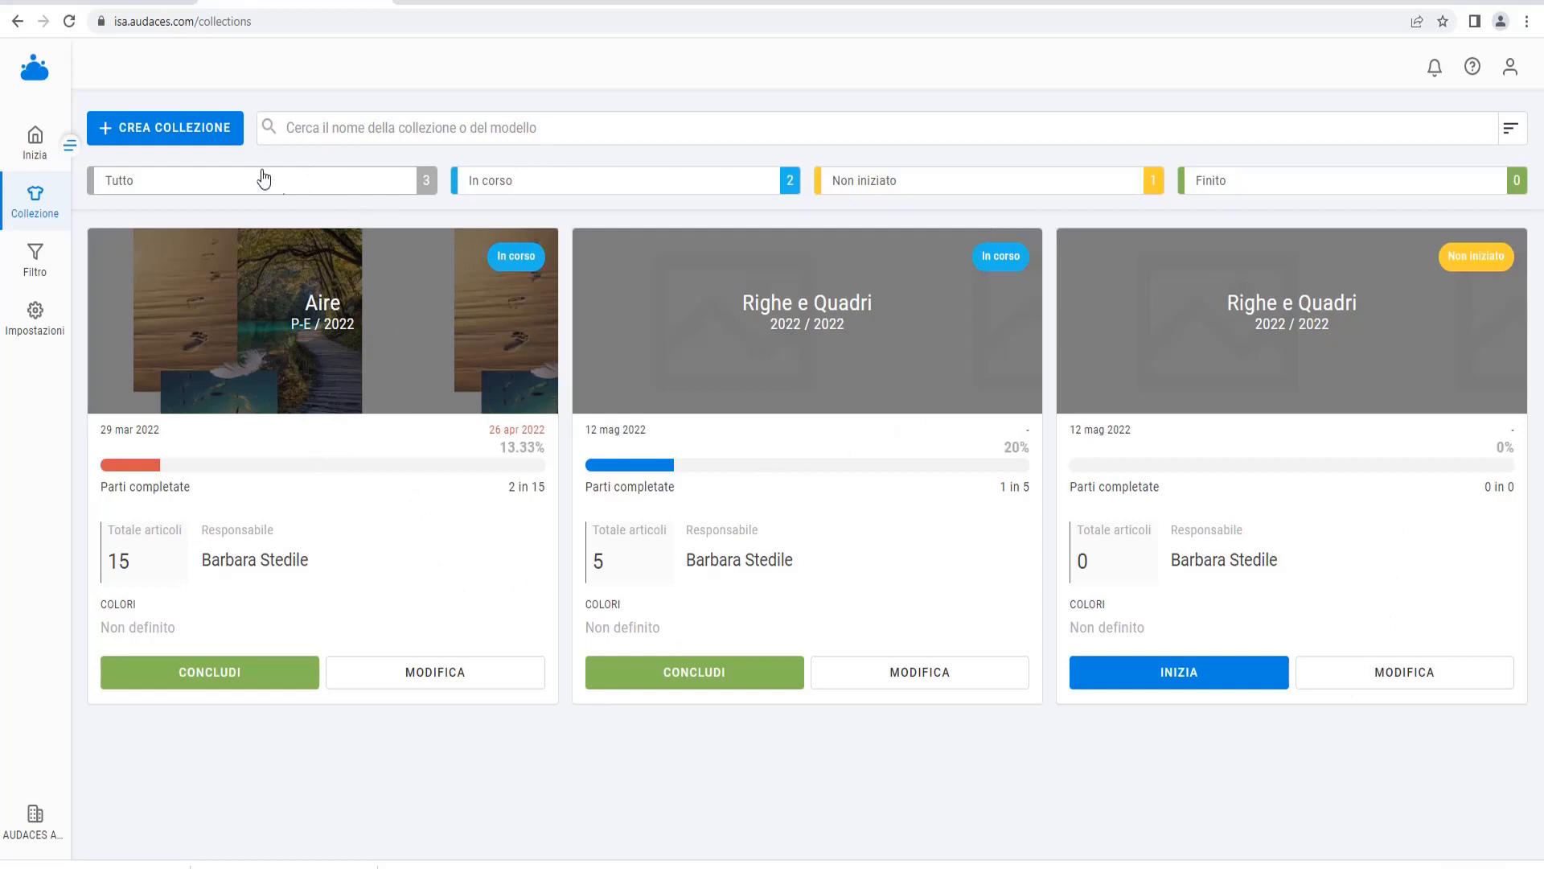
{"action": "left_click", "coordinate": [201, 140]}
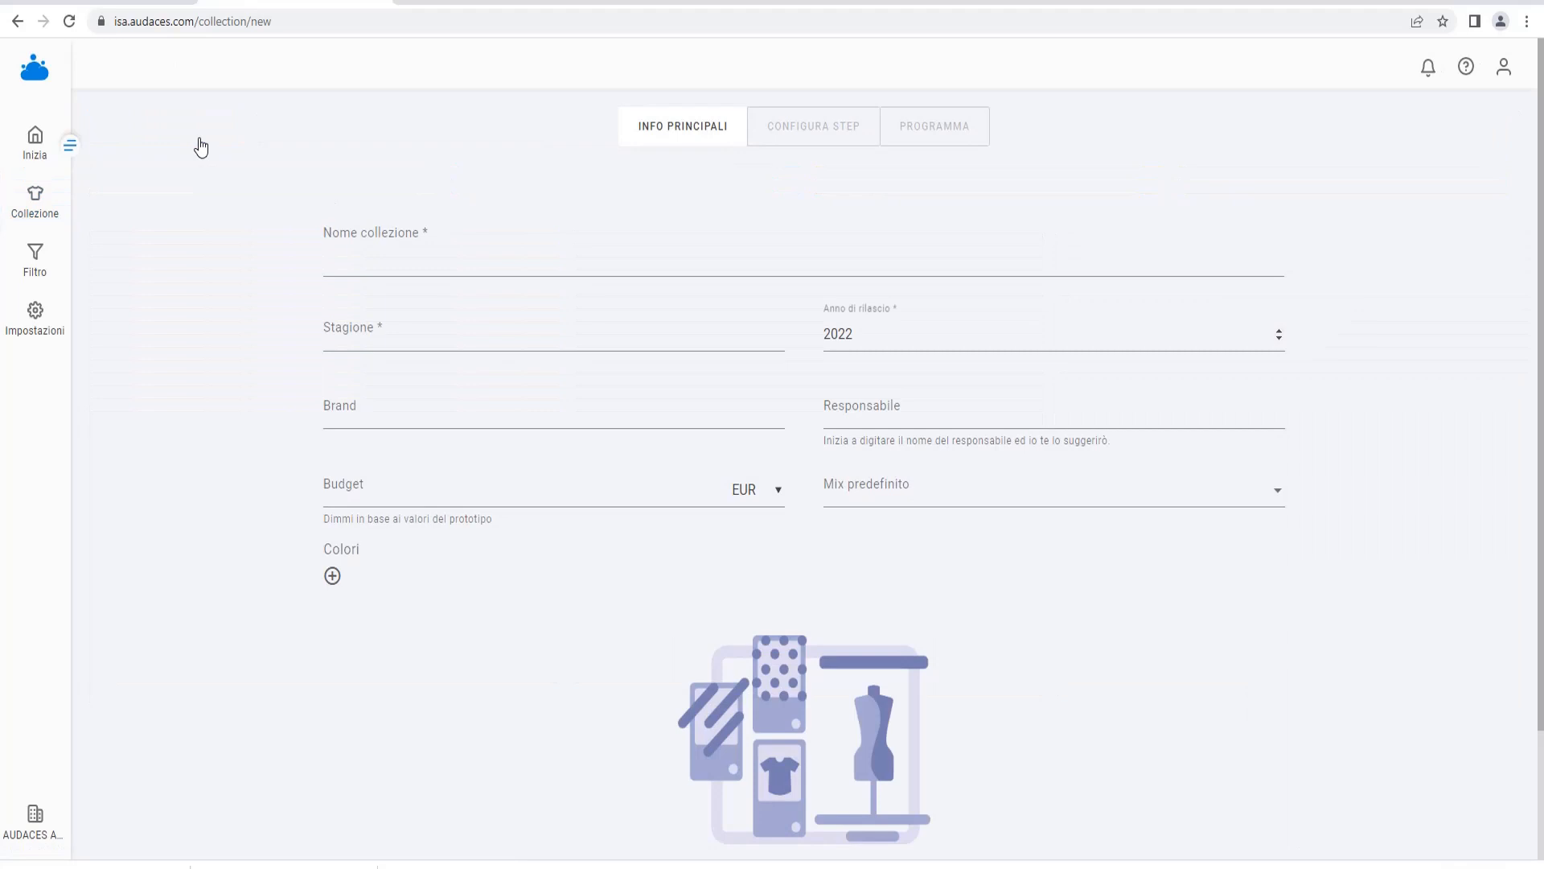
{"action": "left_click", "coordinate": [390, 262]}
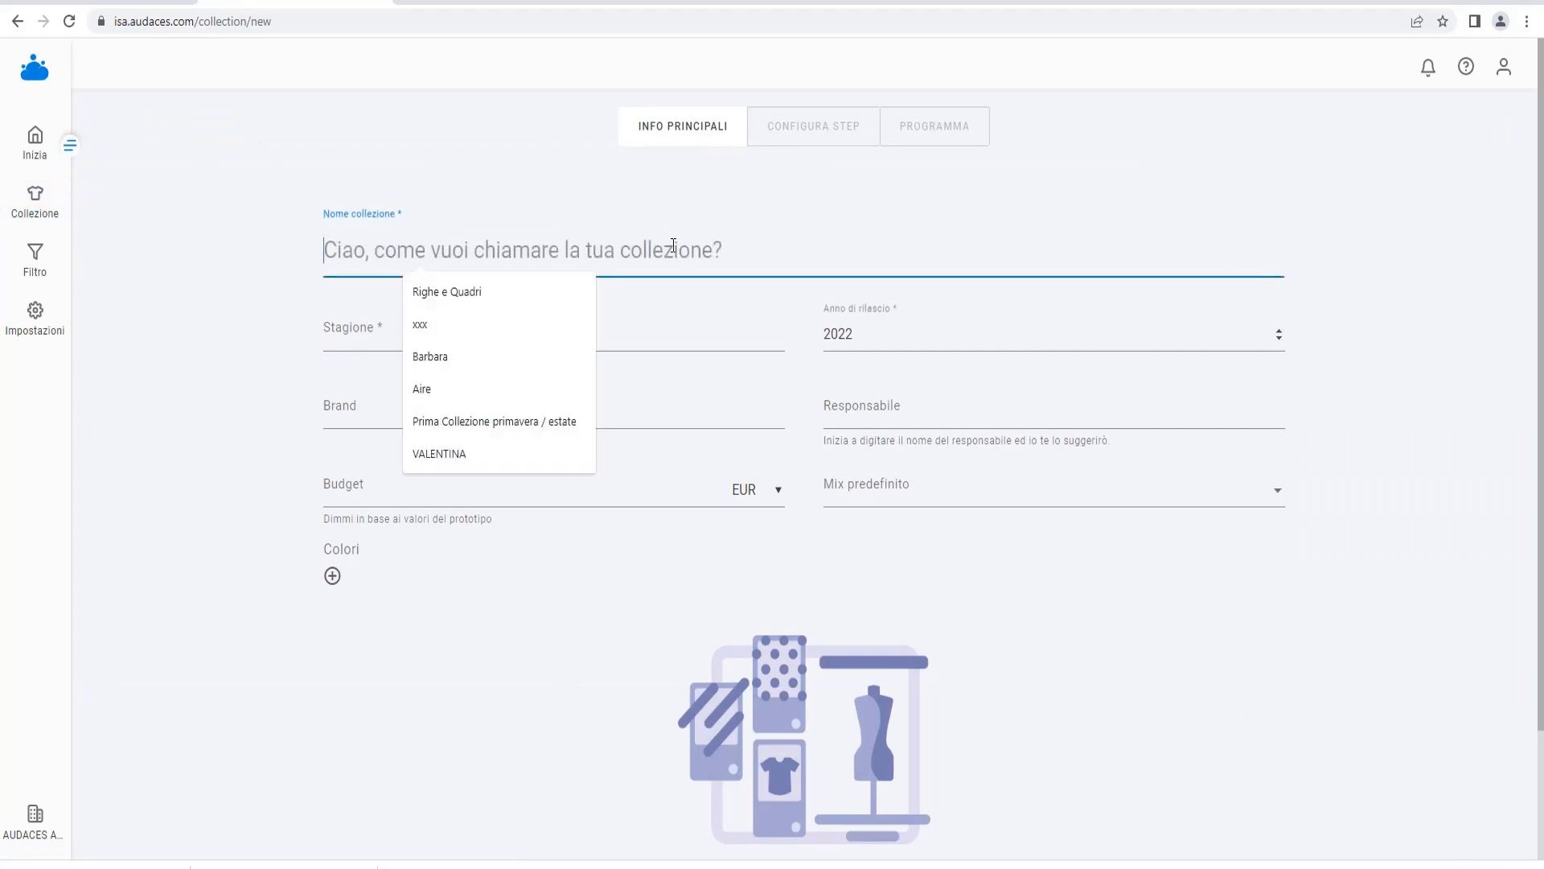
{"action": "type", "text": "Tria"}
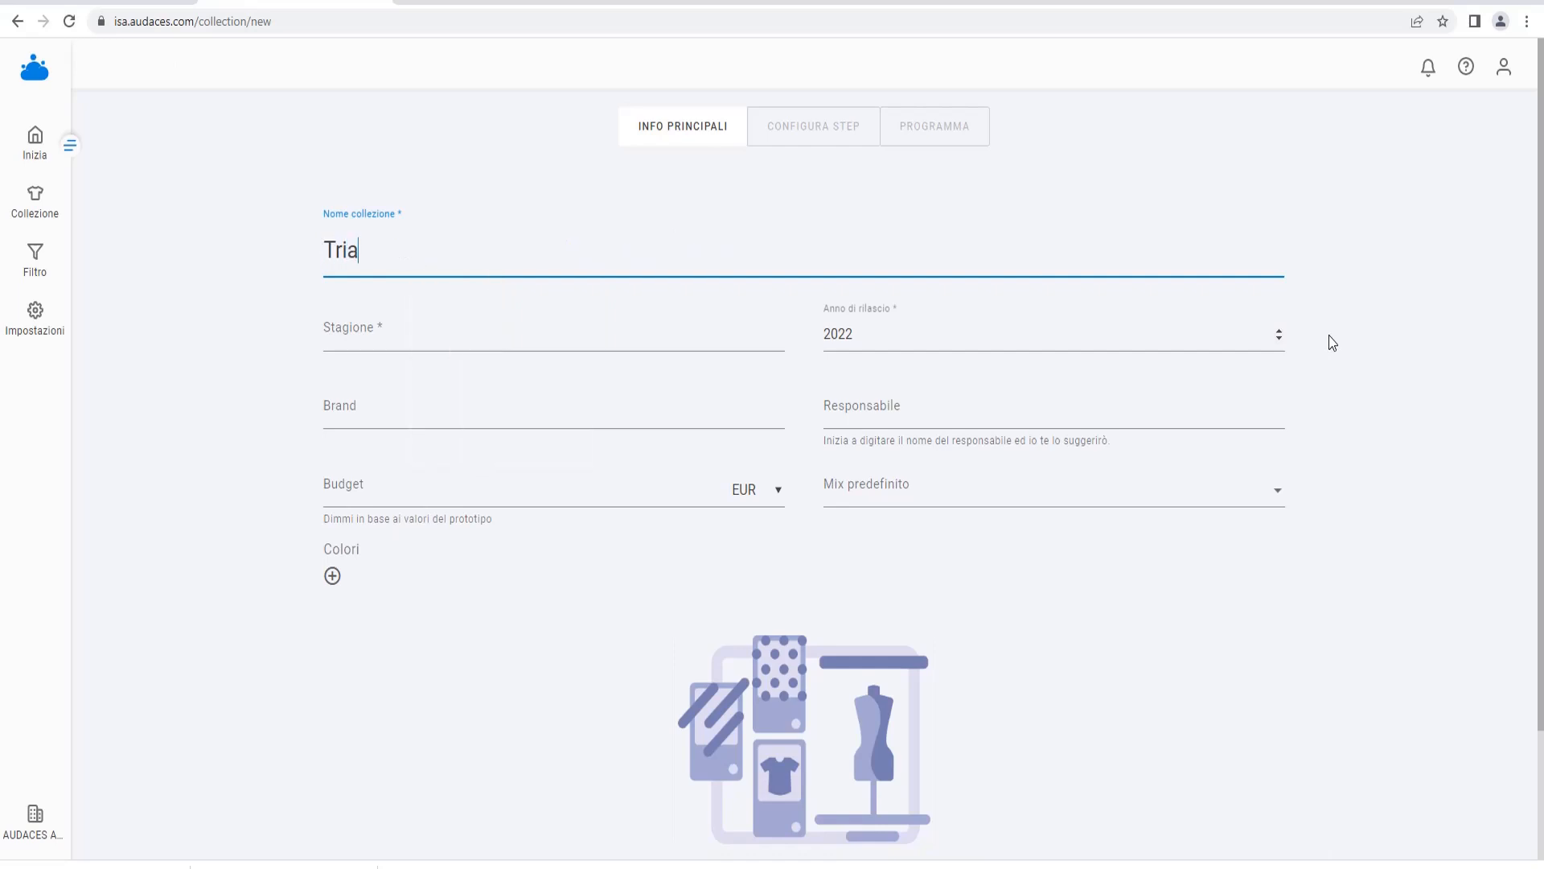
{"action": "type", "text": "l 360"}
Set the collection's season to P/E and its brand to Audaces
{"action": "left_click", "coordinate": [426, 338]}
{"action": "type", "text": "P"}
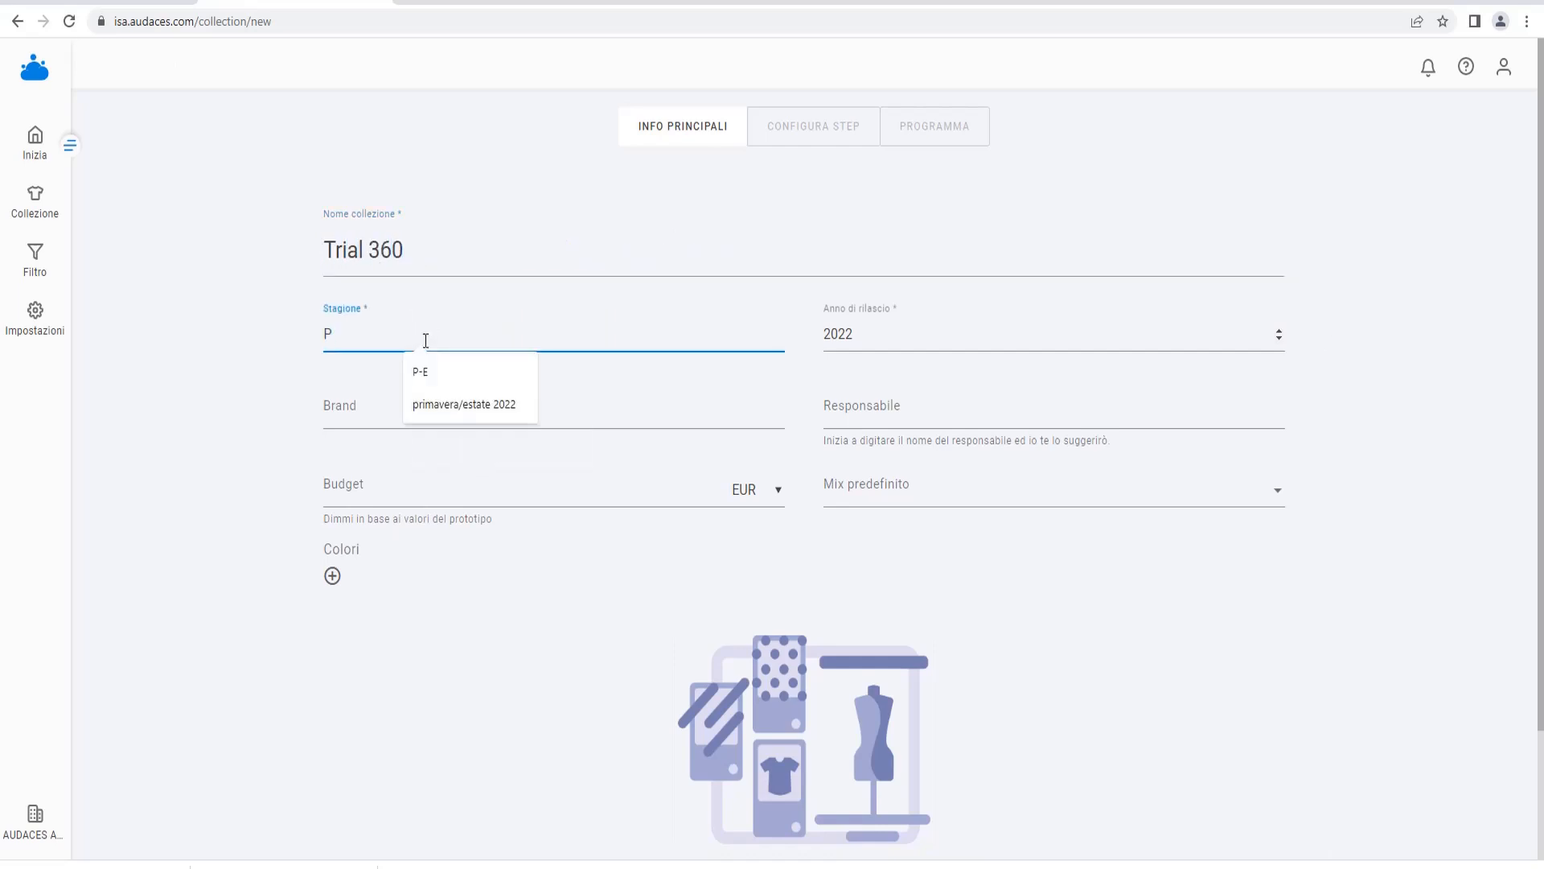
{"action": "type", "text": "/E"}
{"action": "left_click", "coordinate": [503, 408]}
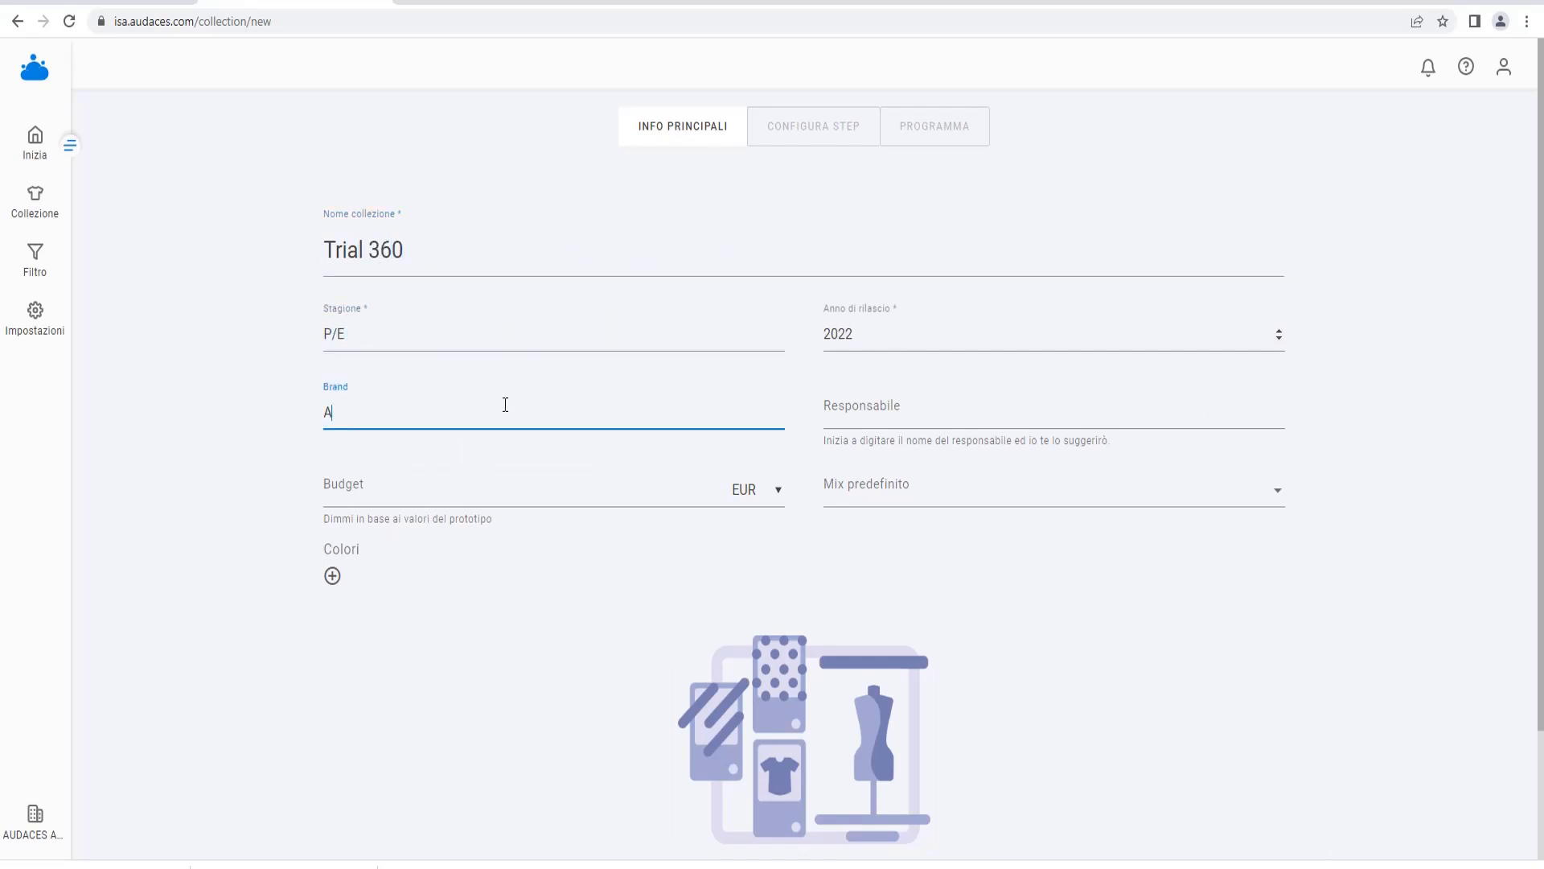
{"action": "type", "text": "Audaces"}
Assign the suggested person as the collection's responsible and choose EUR as the budget currency
{"action": "left_click", "coordinate": [997, 412]}
{"action": "type", "text": "ba"}
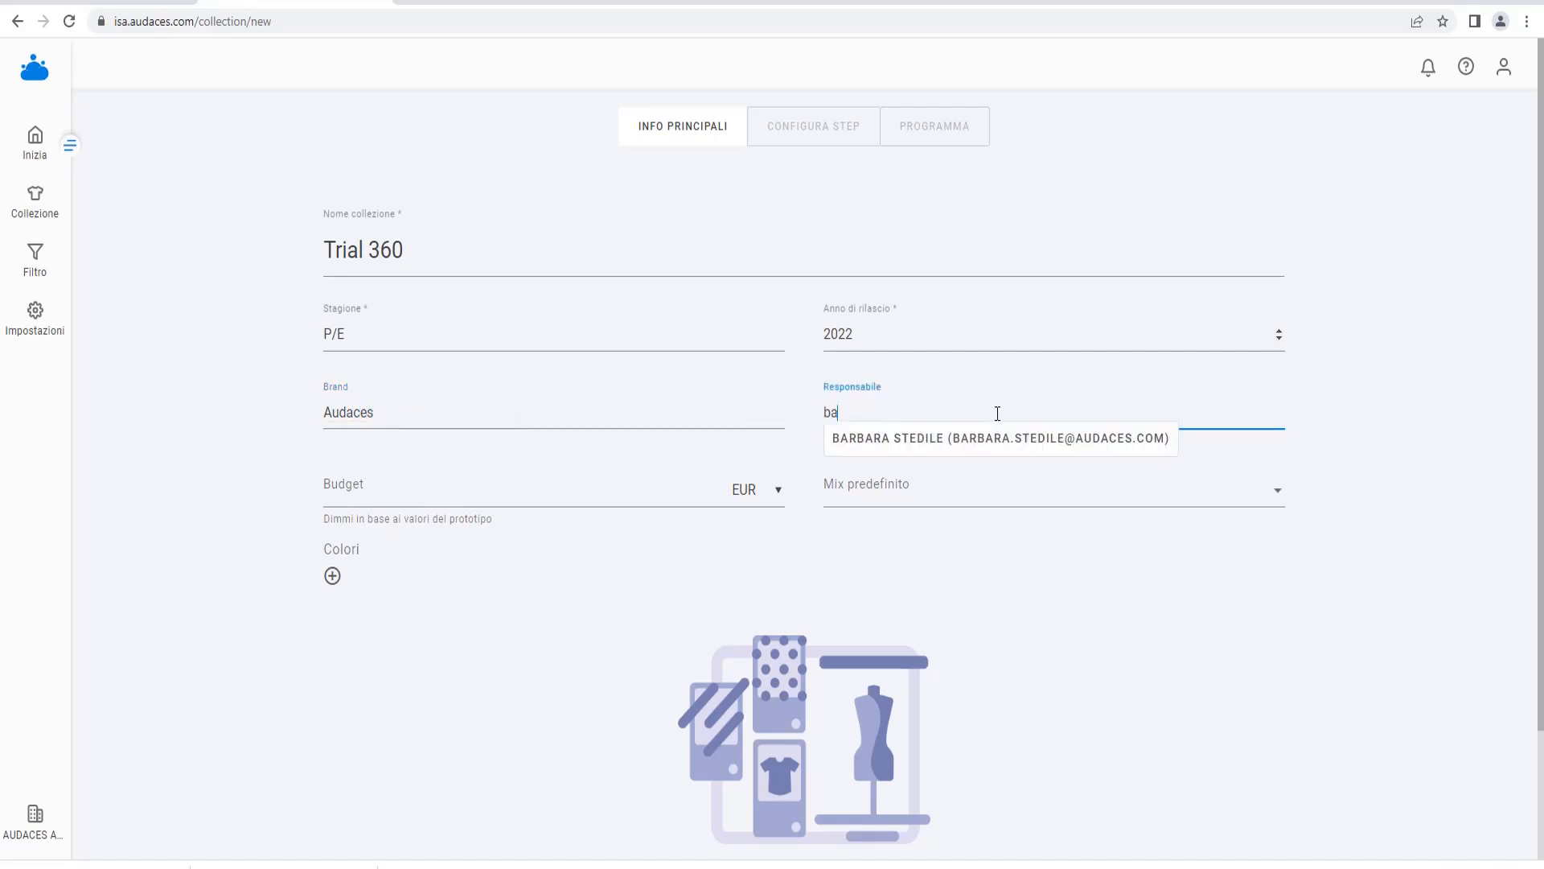
{"action": "left_click", "coordinate": [982, 440]}
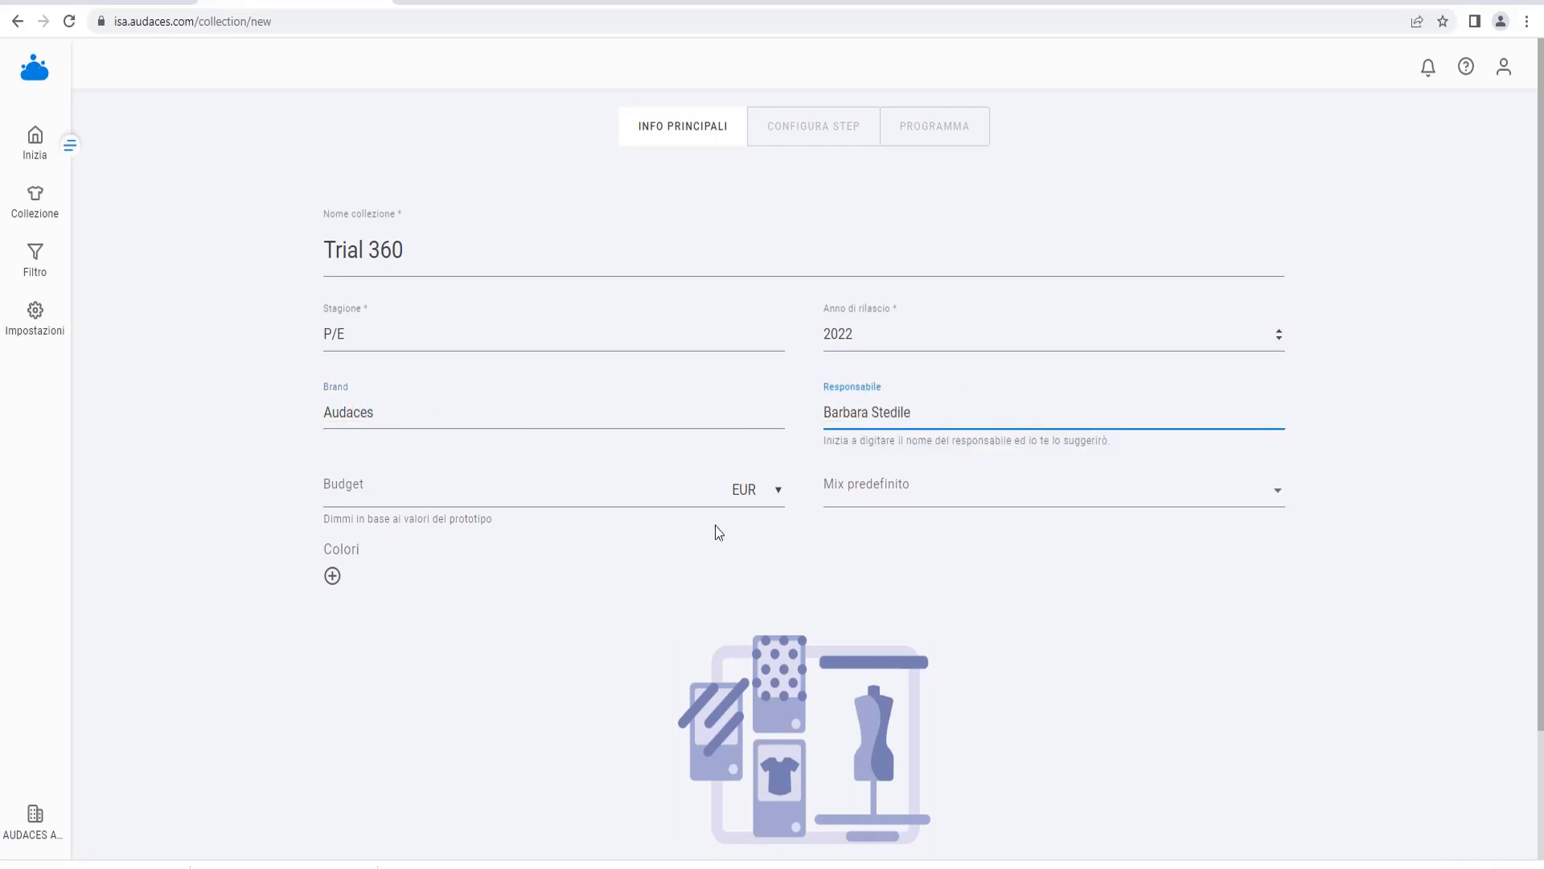
{"action": "left_click", "coordinate": [756, 489]}
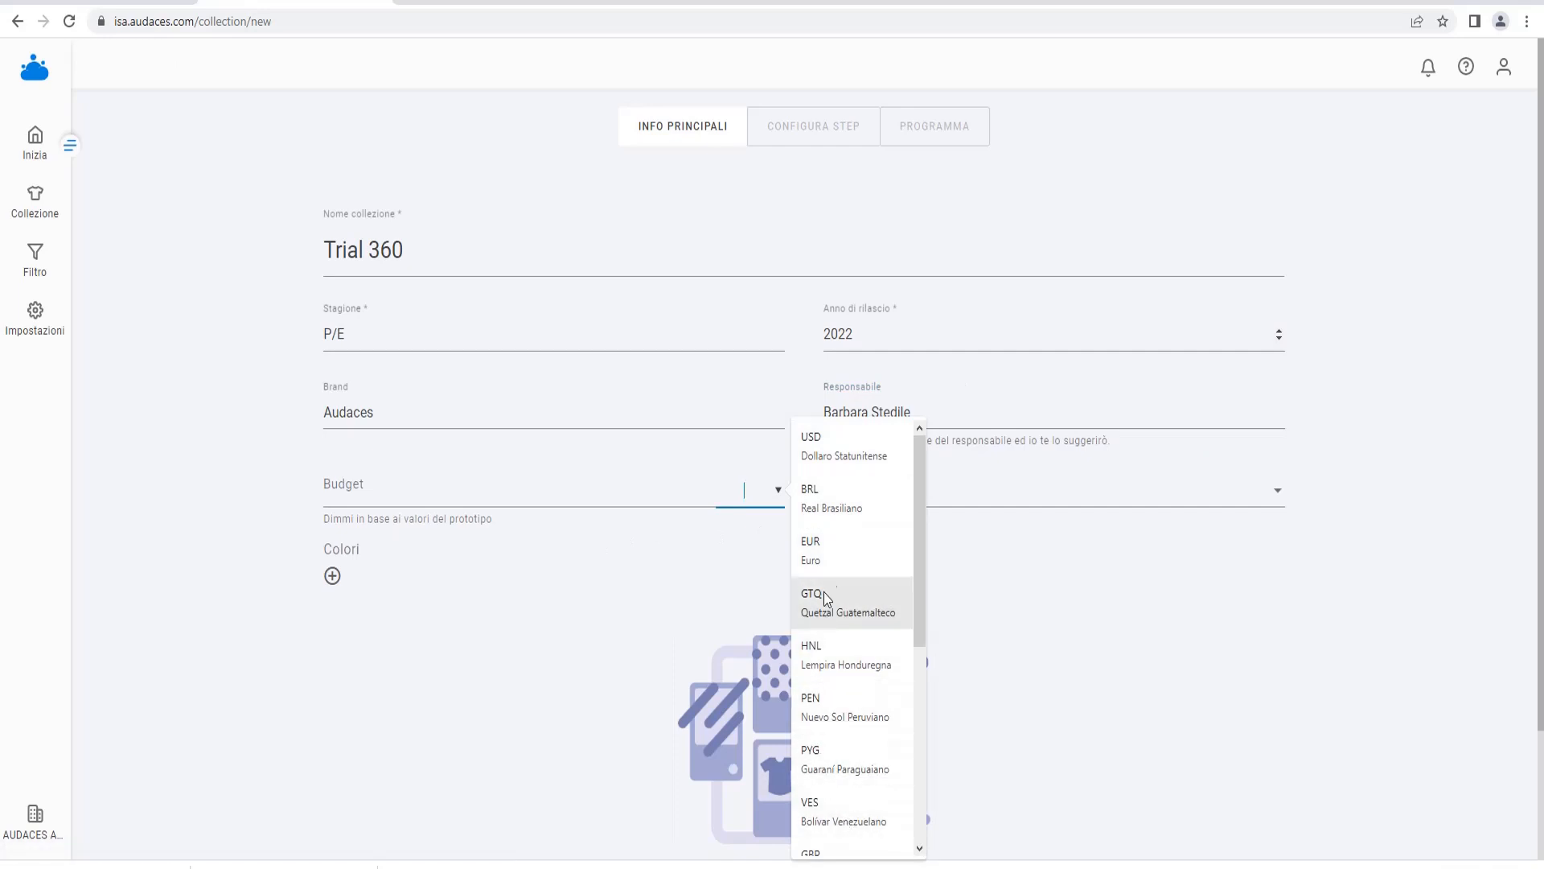
{"action": "left_click", "coordinate": [830, 553]}
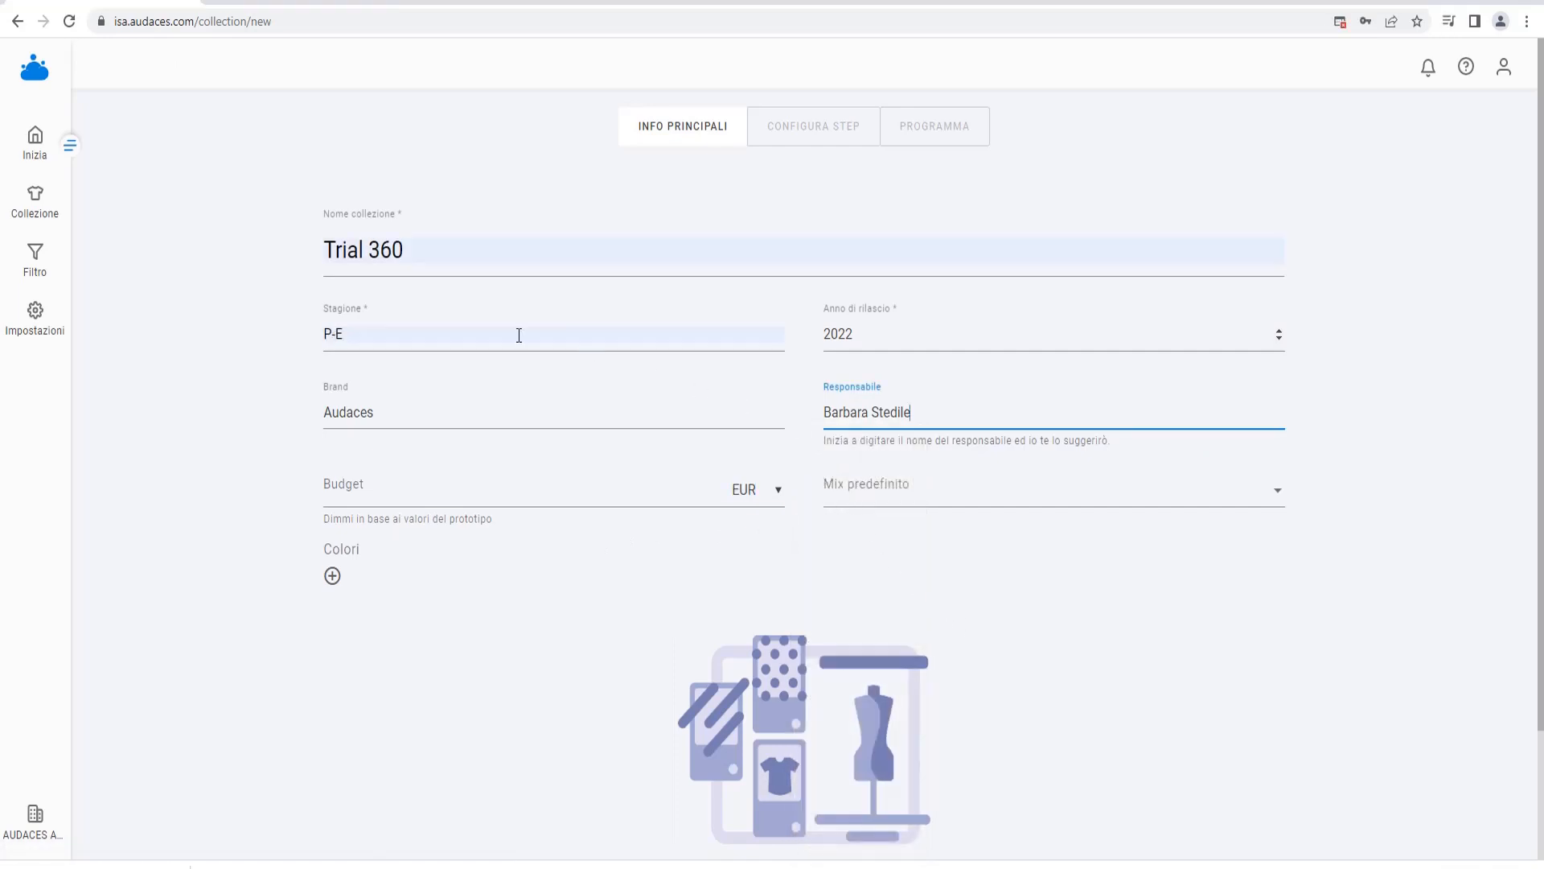
Open the general collection settings (Impostazioni collezione)
{"action": "left_click", "coordinate": [46, 326]}
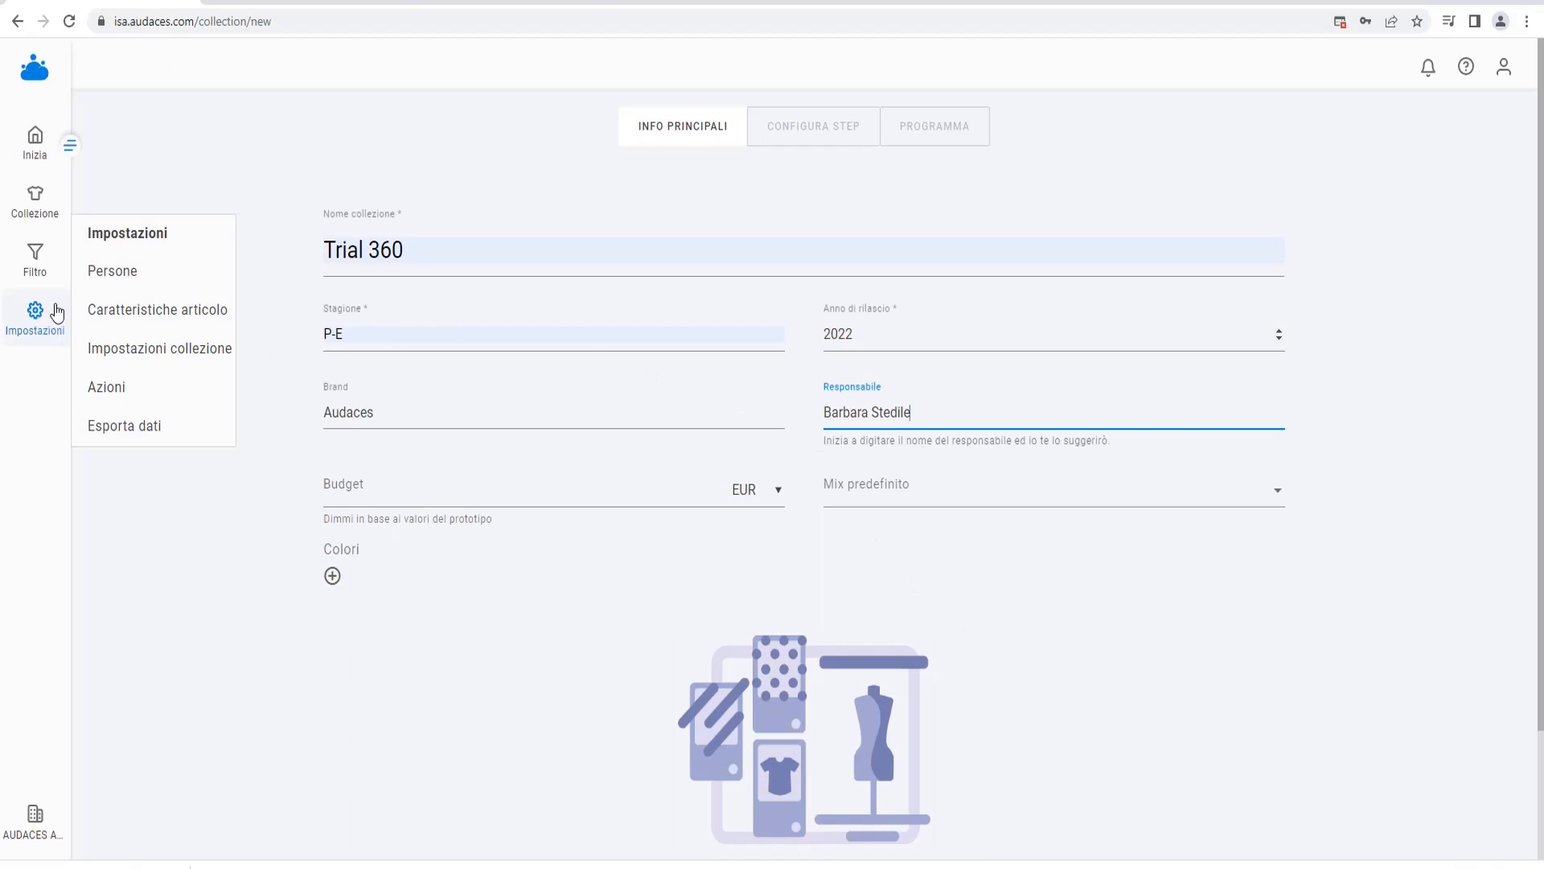
{"action": "left_click", "coordinate": [141, 364]}
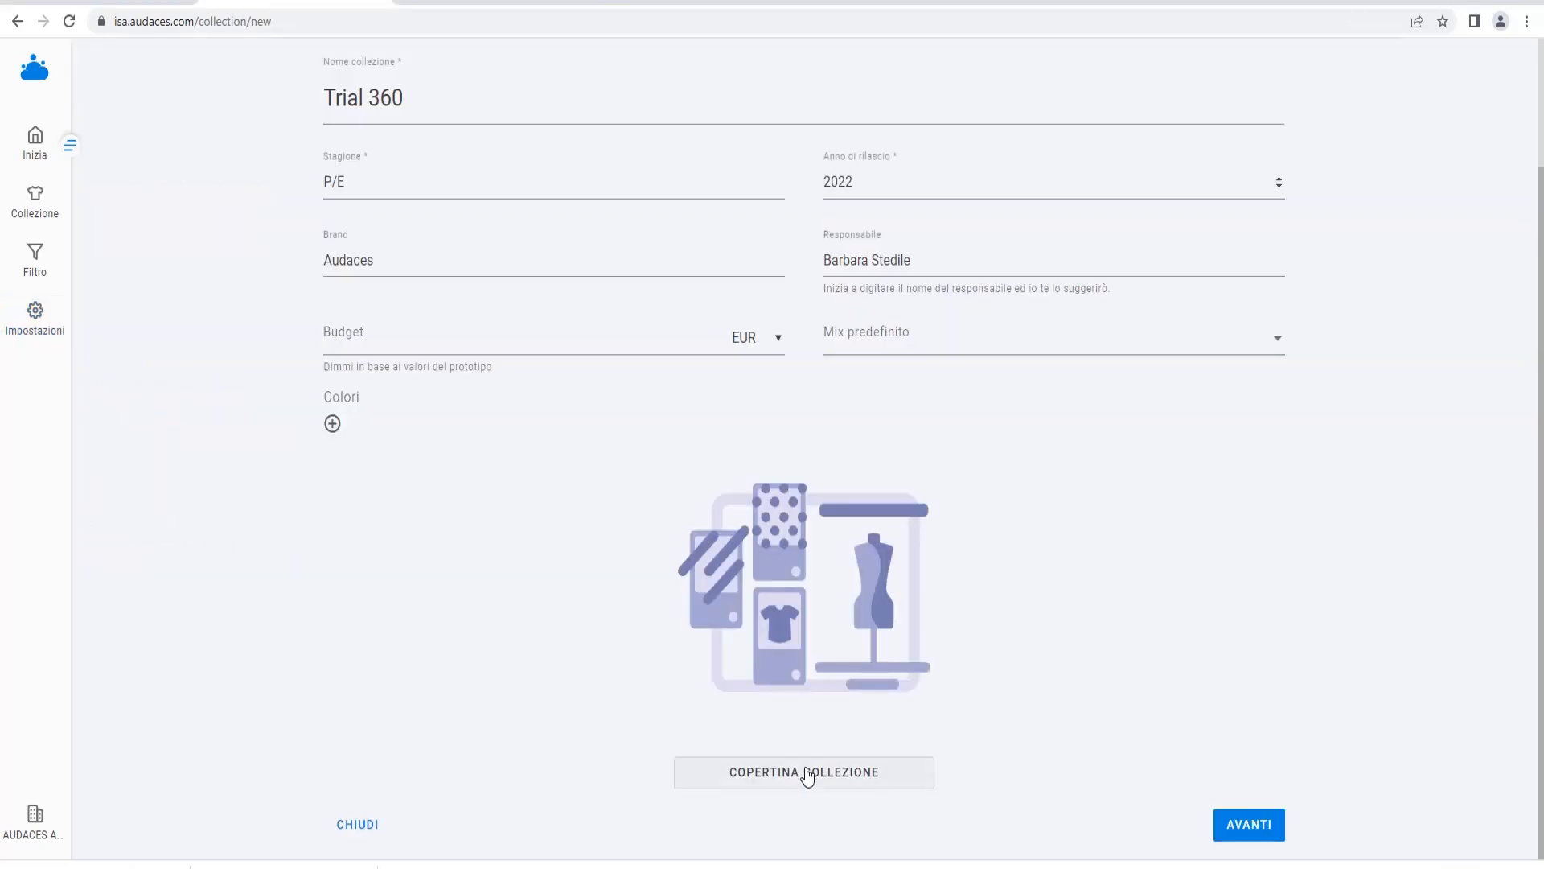
Upload the JPG image from the VIDEO folder as the collection cover and continue to the step configuration
{"action": "left_click", "coordinate": [807, 776]}
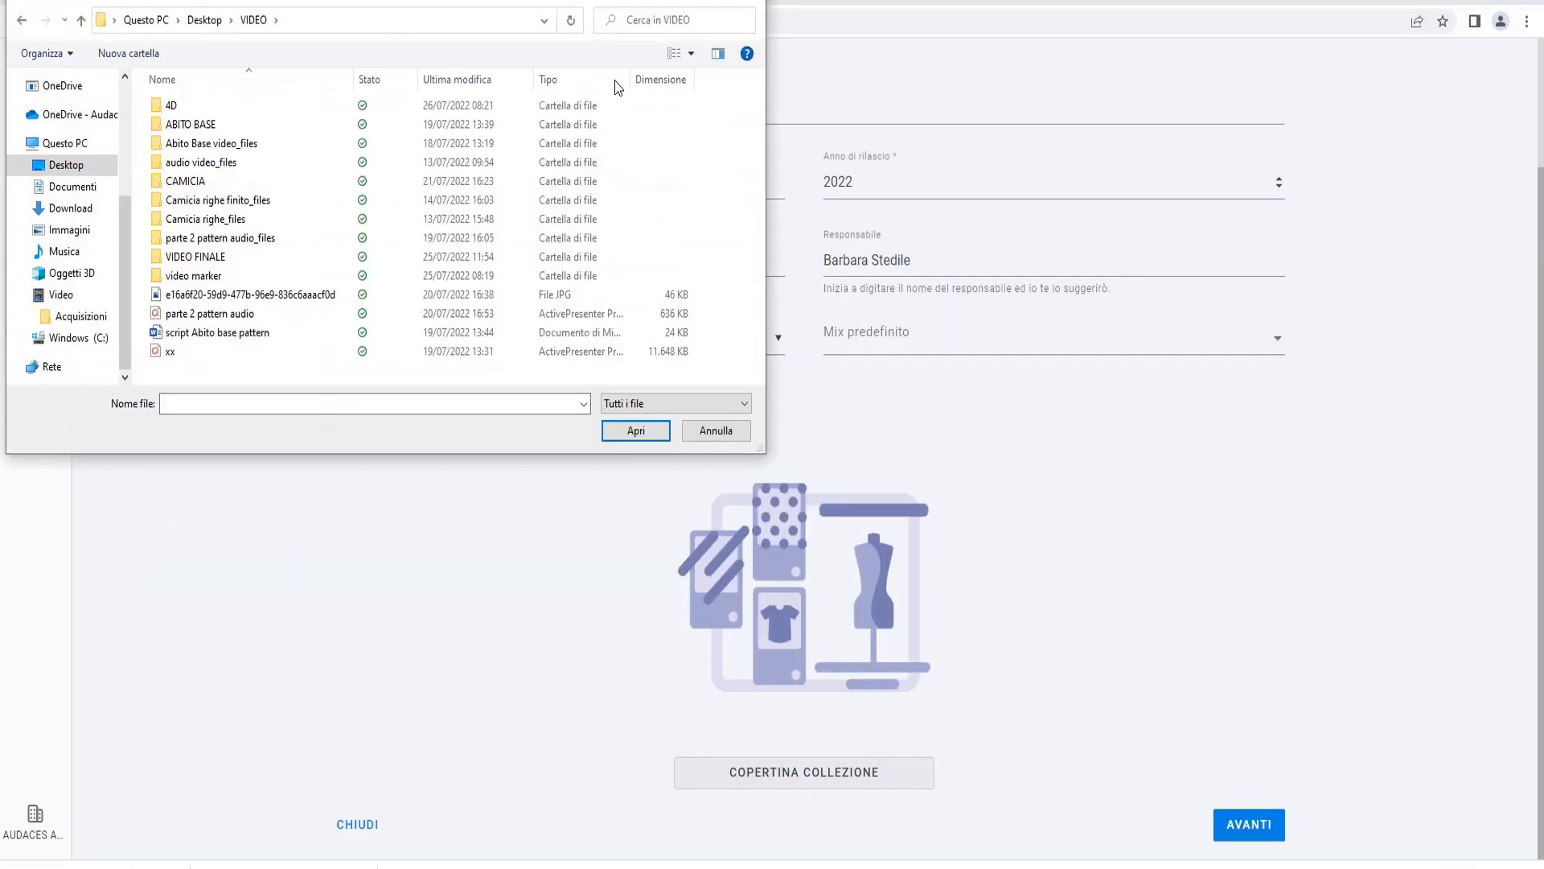
{"action": "left_click", "coordinate": [678, 58]}
{"action": "left_click", "coordinate": [227, 306]}
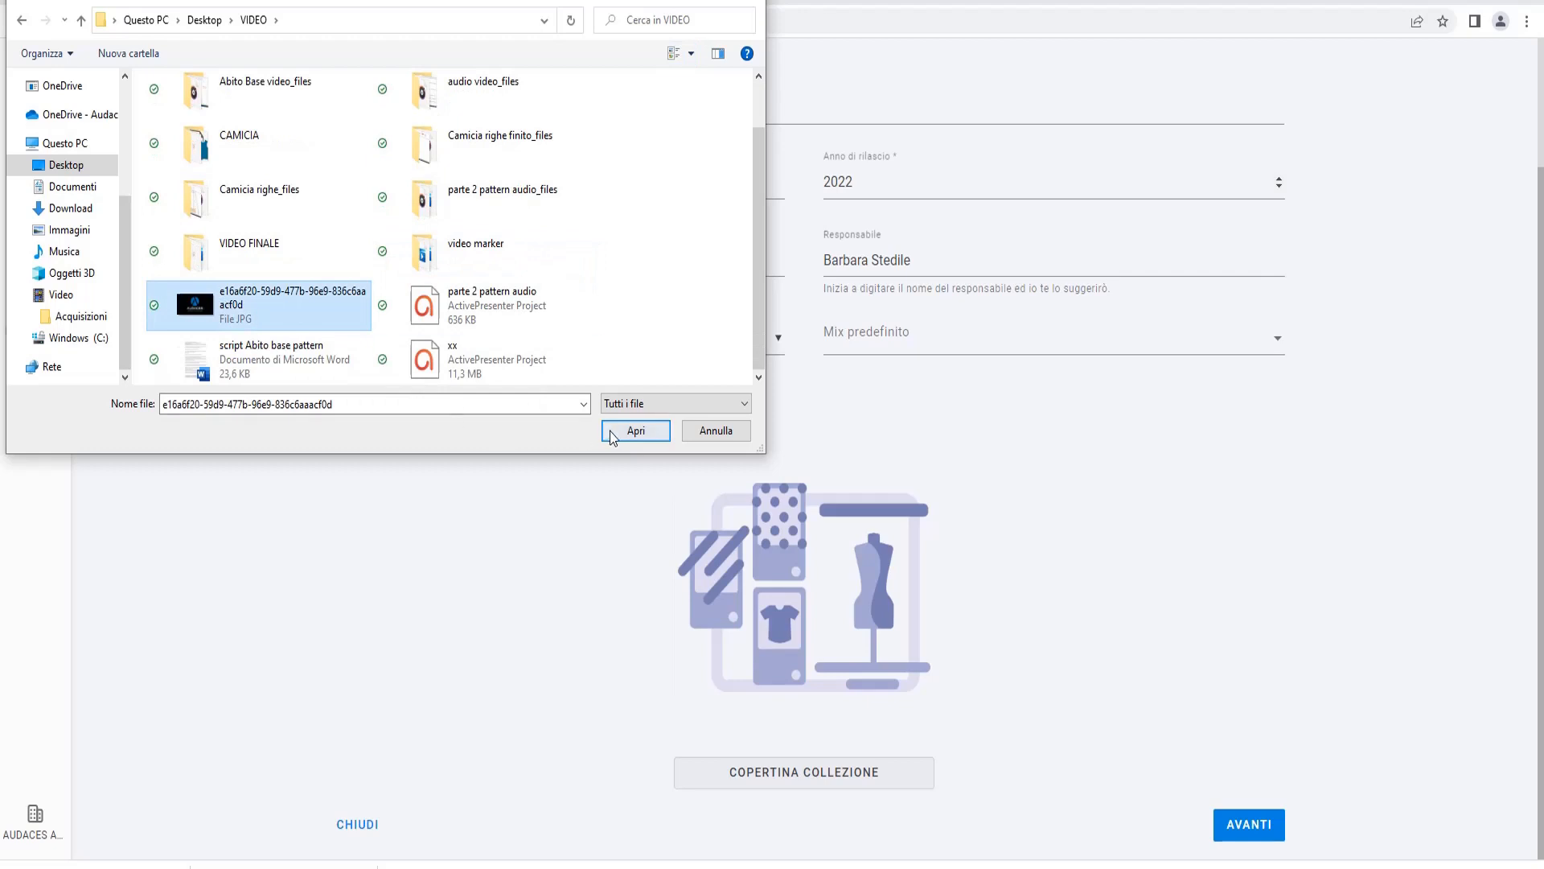
{"action": "left_click", "coordinate": [635, 431]}
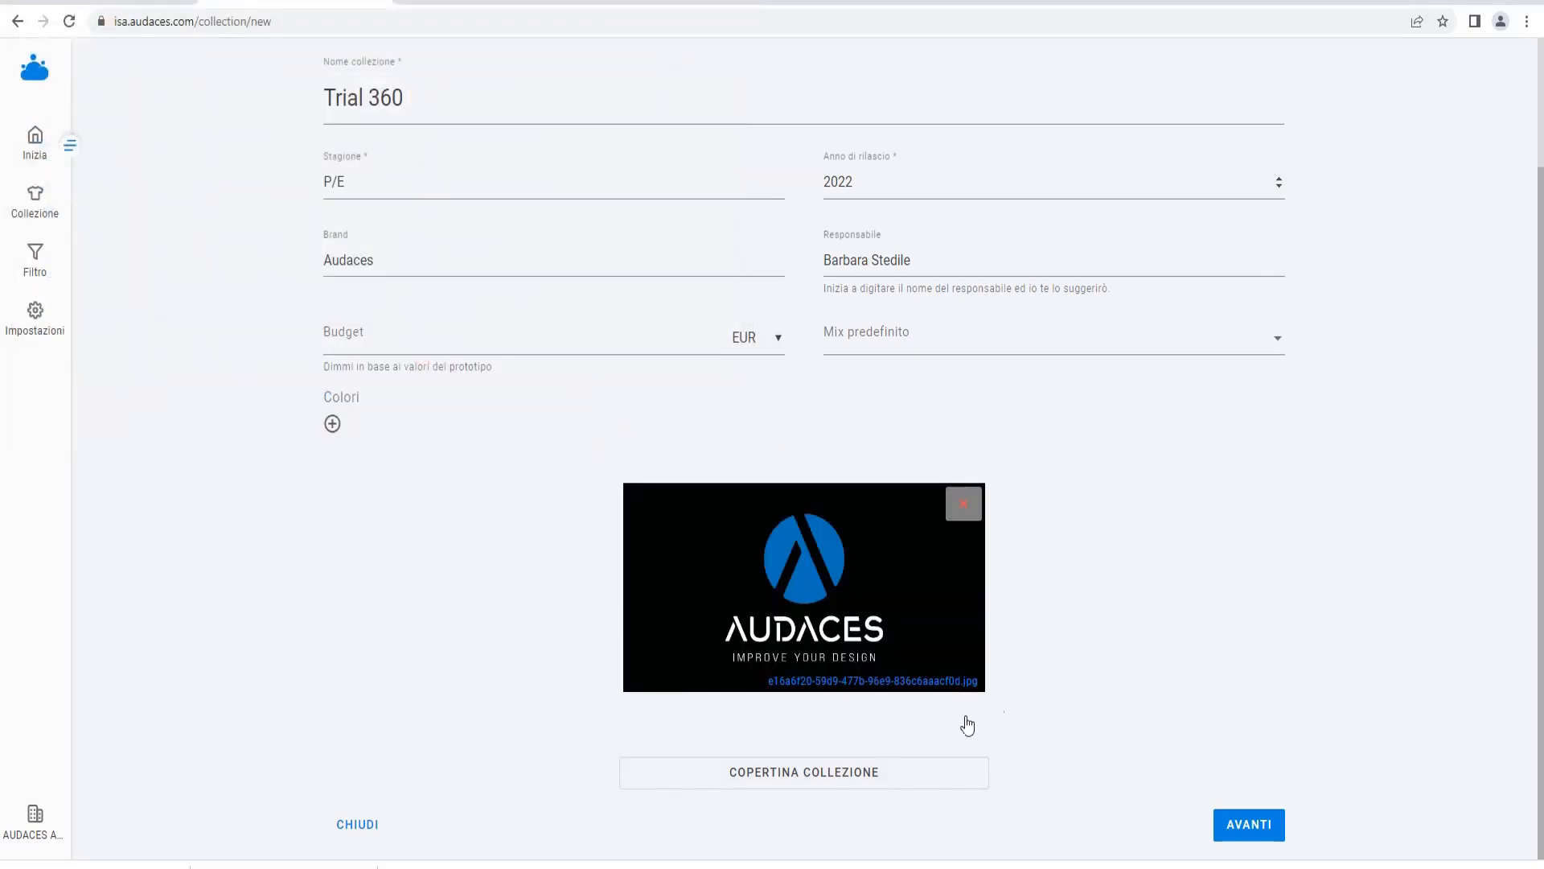
{"action": "left_click", "coordinate": [1239, 835]}
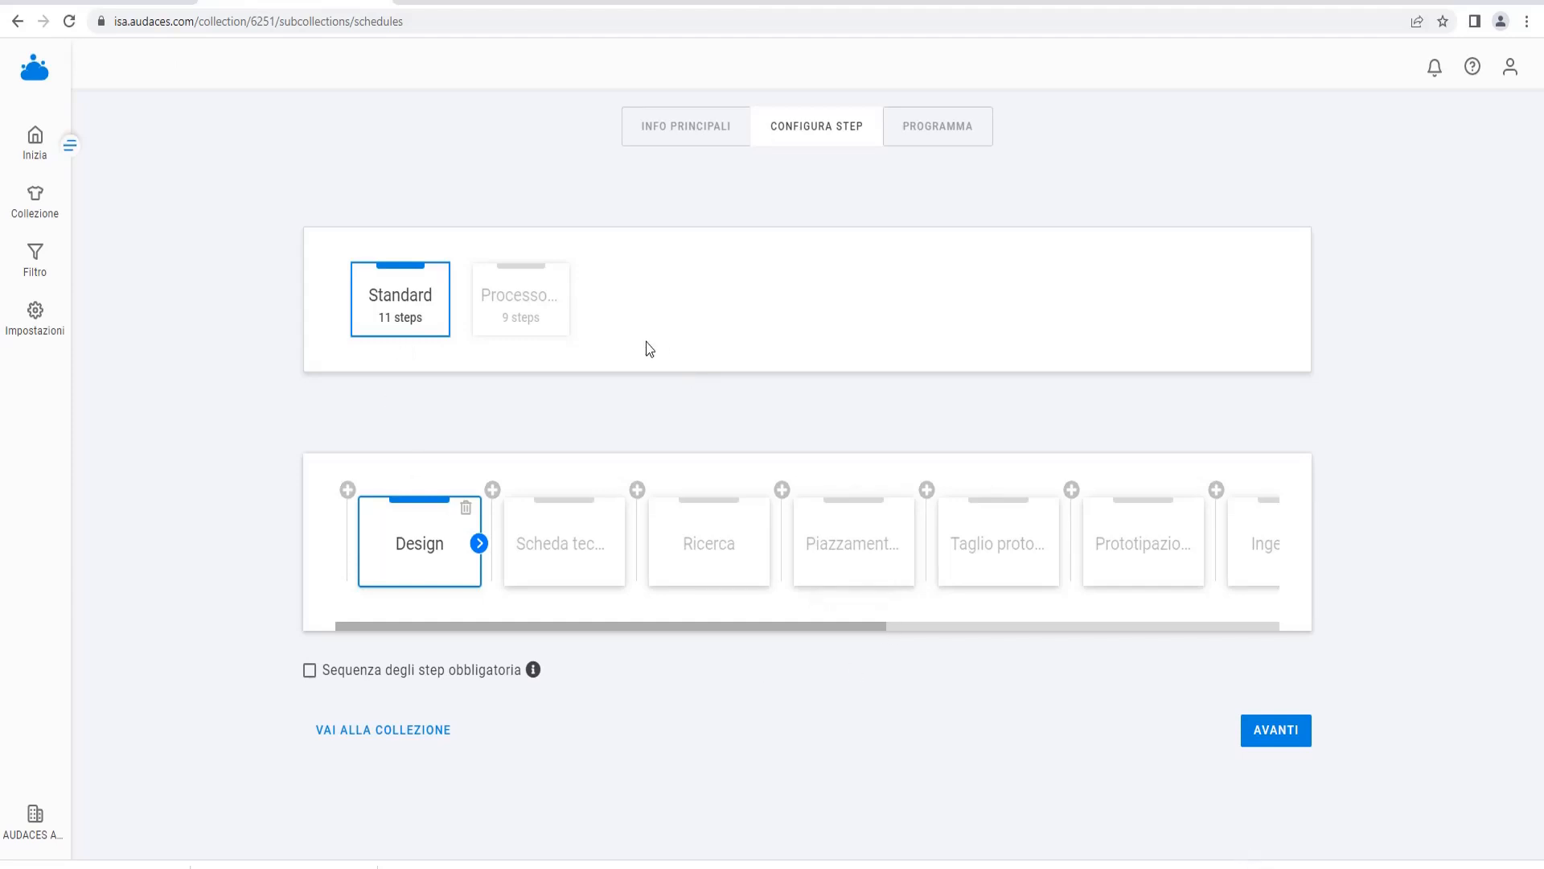
Rename the Design step of the Standard process as Ricerca immagini
{"action": "double_click", "coordinate": [434, 555]}
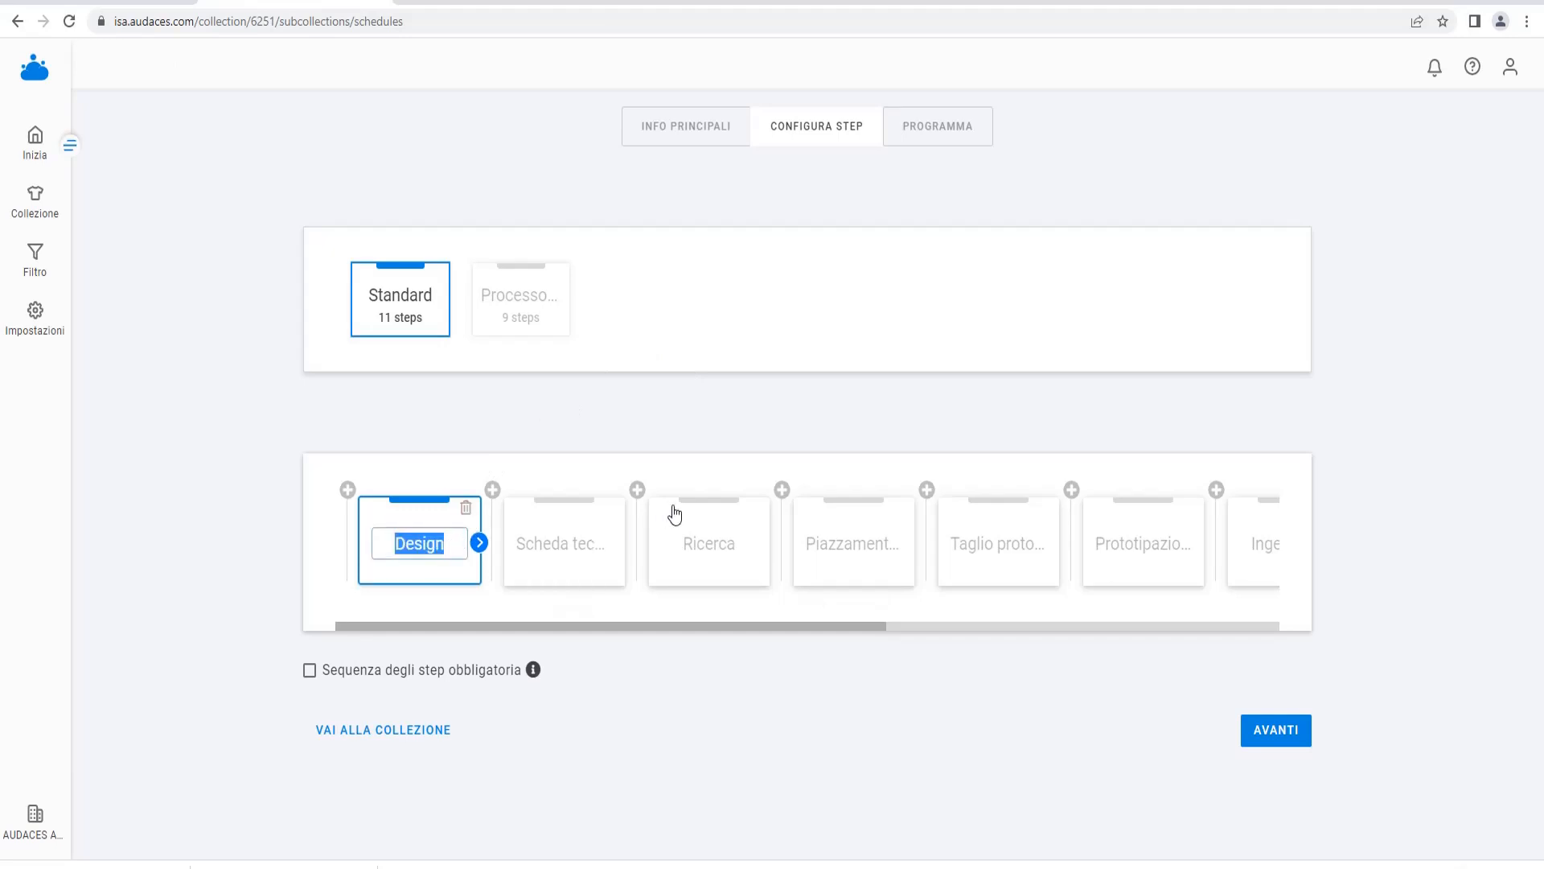
{"action": "key", "text": "BackSpace"}
{"action": "type", "text": "Ricerca"}
{"action": "type", "text": " imma"}
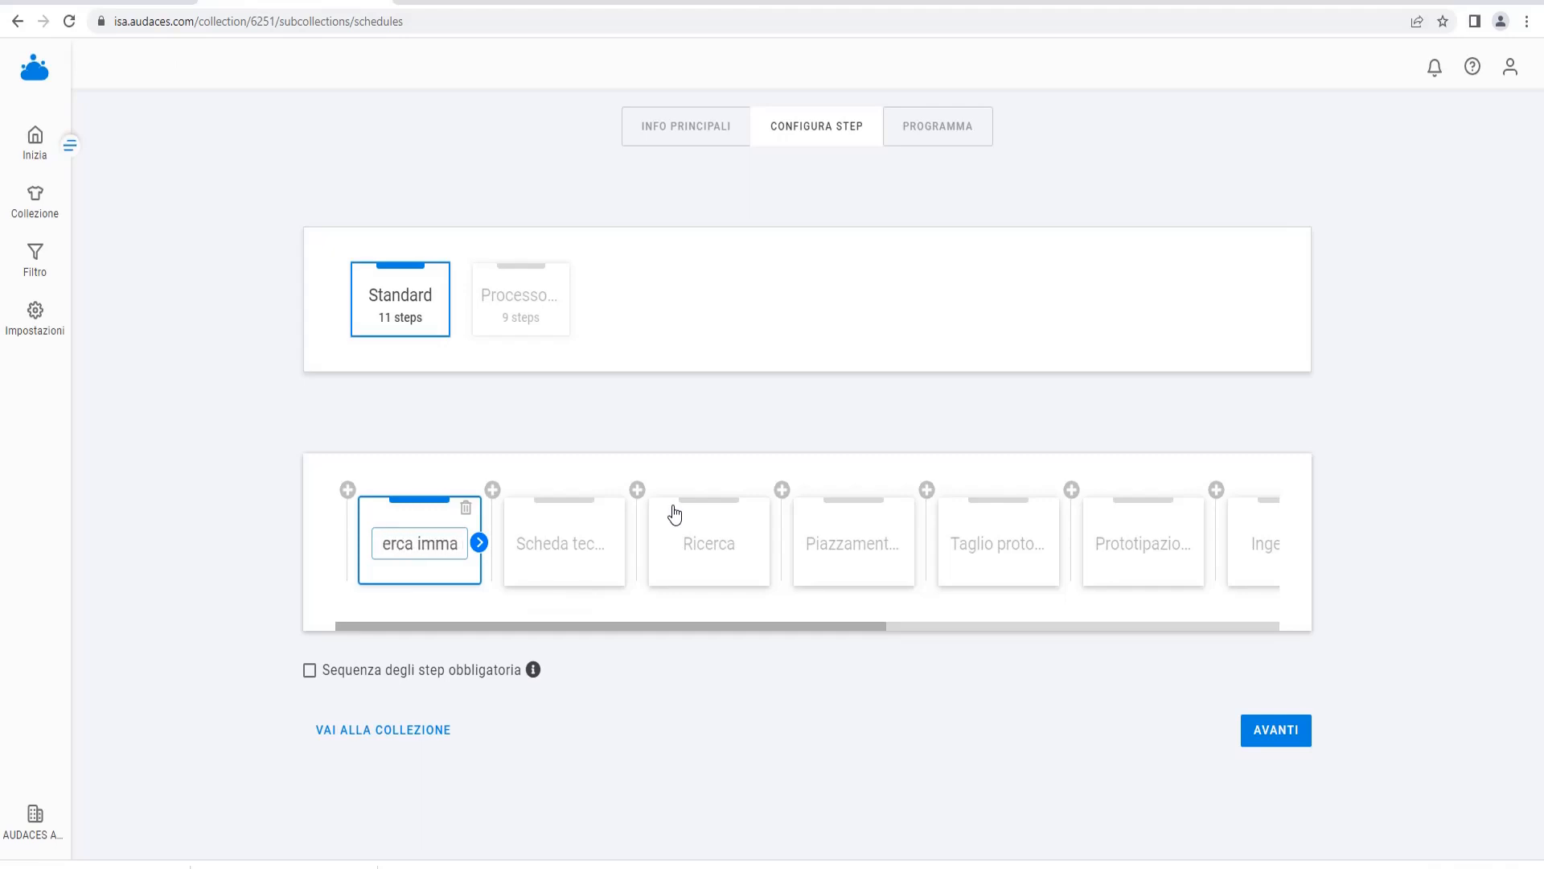
{"action": "type", "text": "gini"}
{"action": "left_click", "coordinate": [537, 613]}
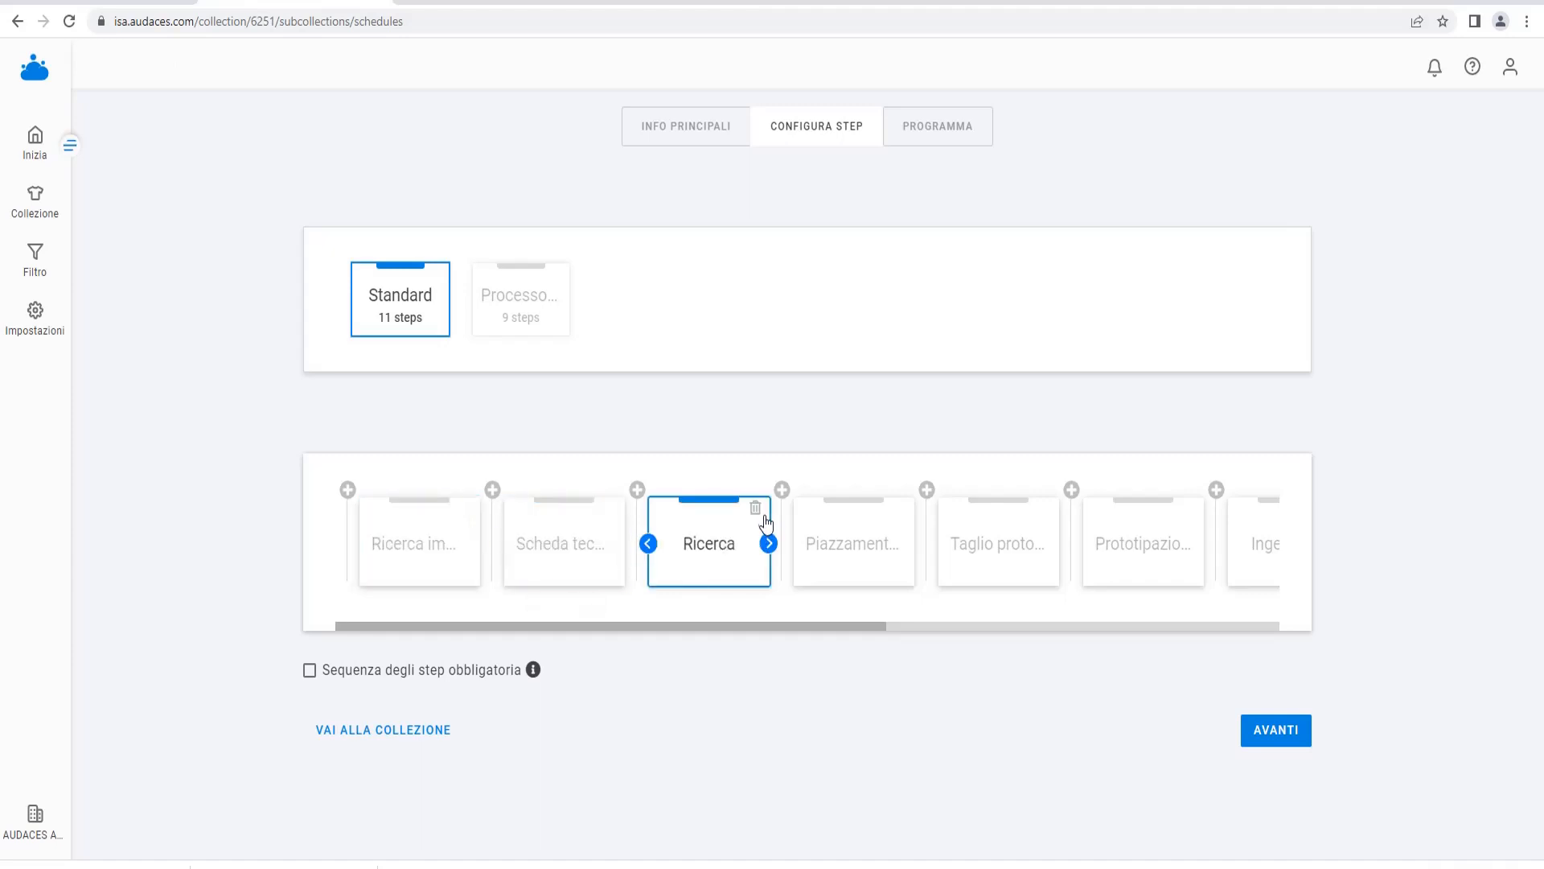
Delete the Ricerca and Piazzamento steps from the Standard process and insert a new step after Taglio proto
{"action": "left_click", "coordinate": [756, 508]}
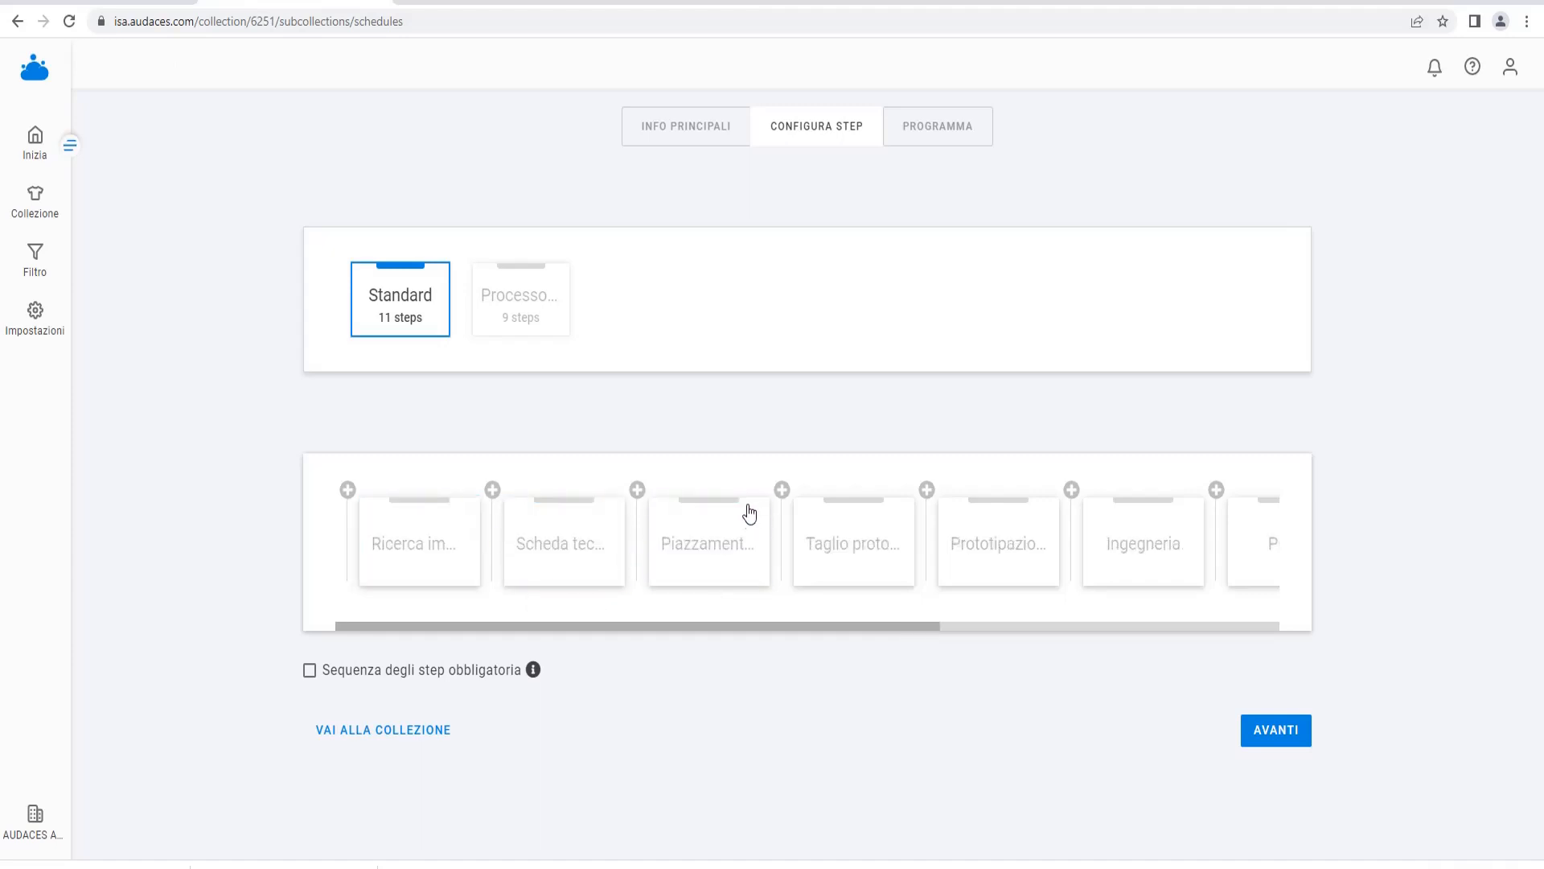
{"action": "left_click", "coordinate": [756, 512]}
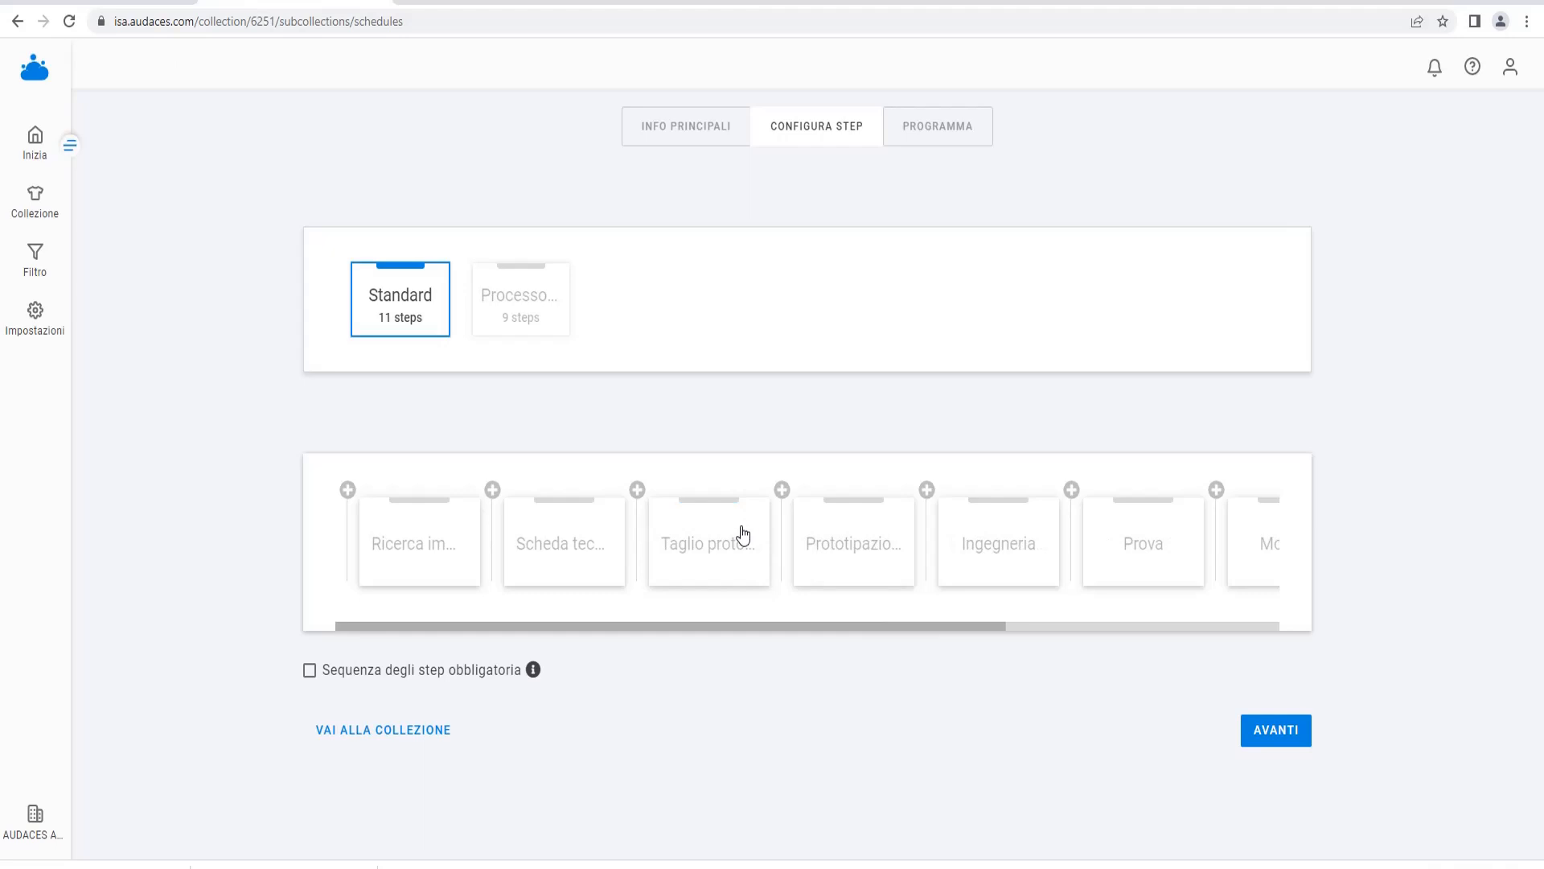
{"action": "left_click", "coordinate": [781, 491]}
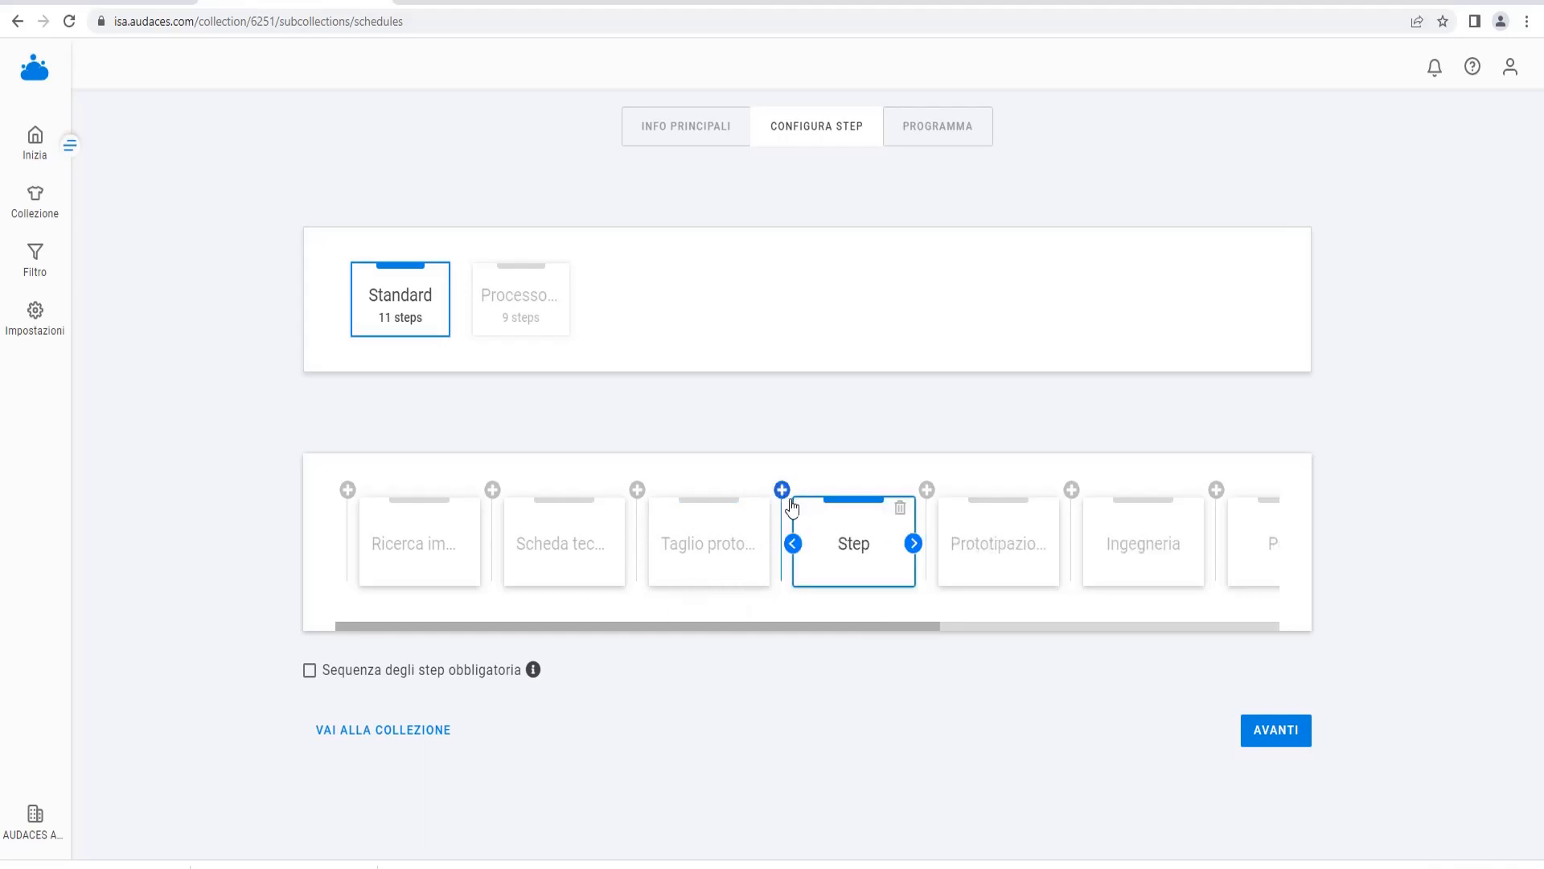
Insert another step after Taglio proto, move it two places earlier in the sequence, and delete it
{"action": "left_click", "coordinate": [781, 490]}
{"action": "left_click", "coordinate": [793, 544]}
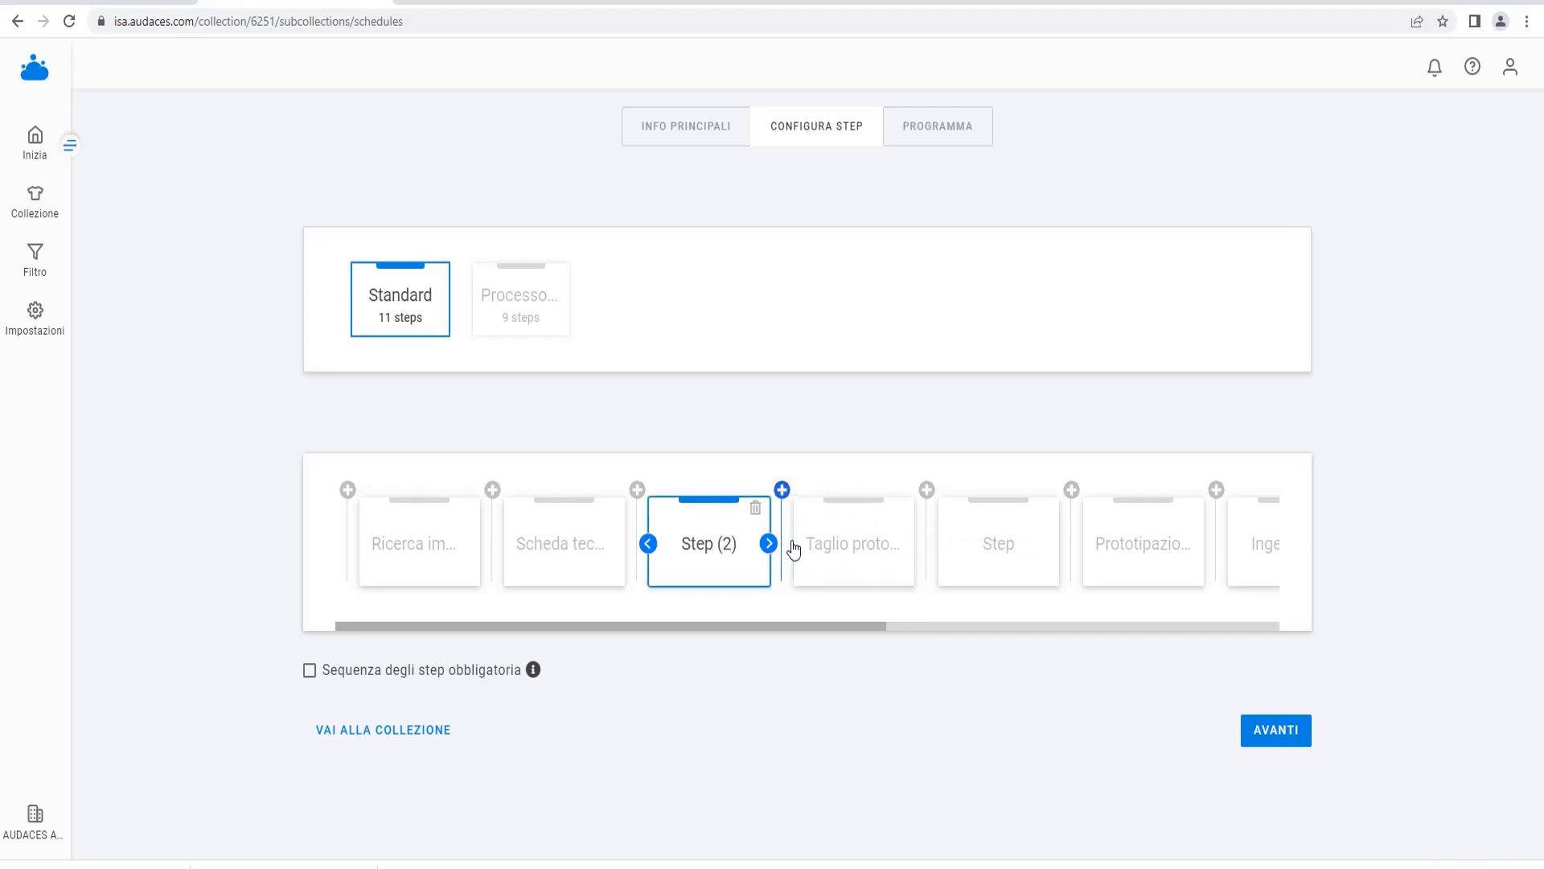
{"action": "left_click", "coordinate": [648, 544]}
{"action": "left_click", "coordinate": [611, 507]}
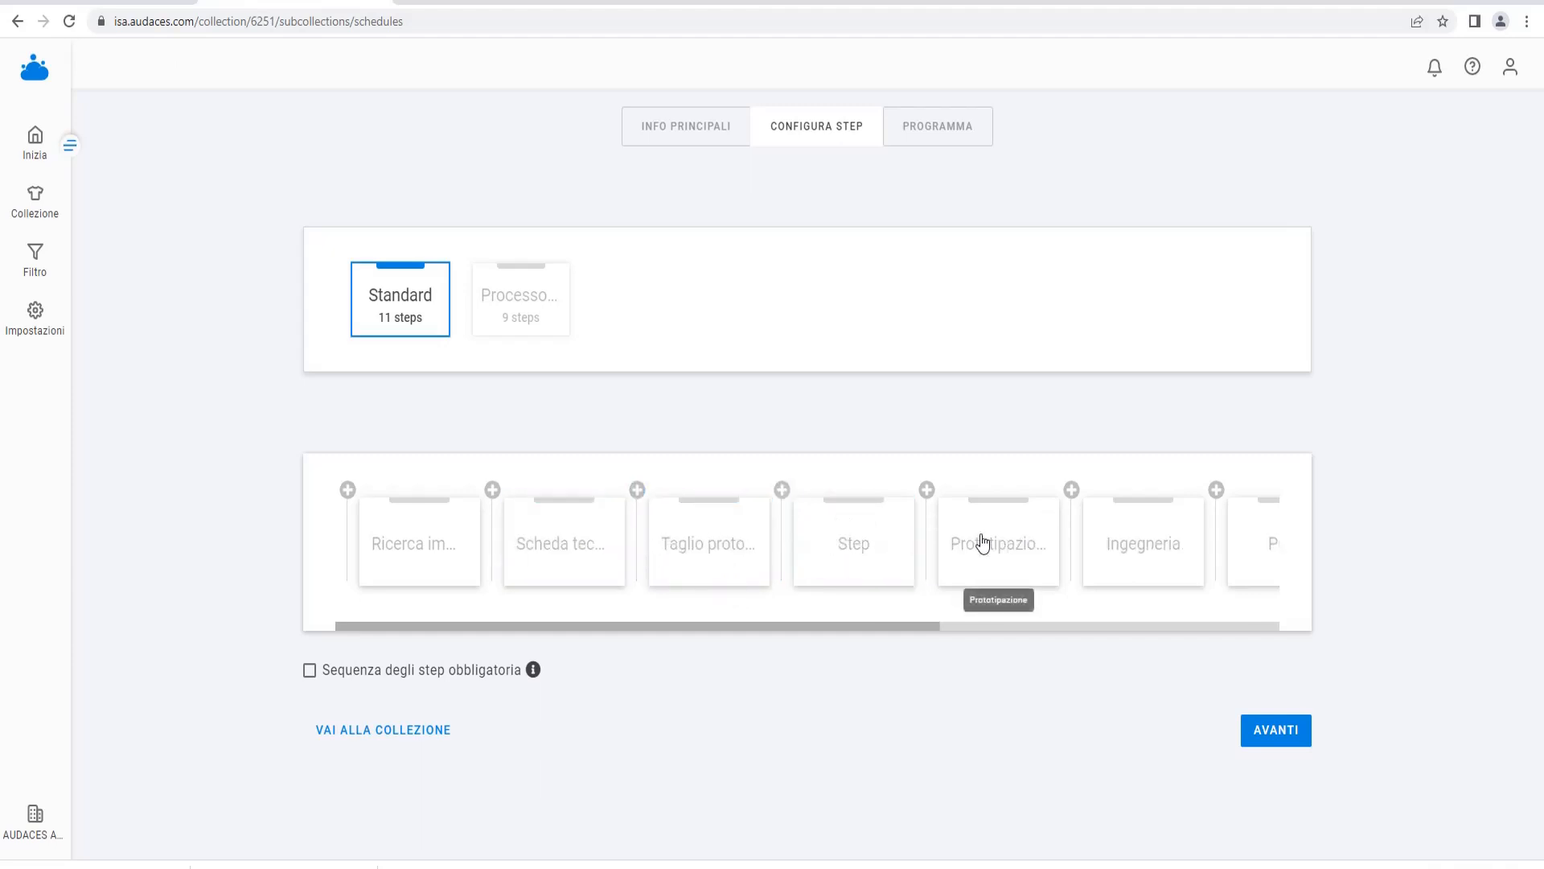
Select the nine-step Processo template for the collection instead of Standard and continue to the scheduling stage
{"action": "left_click", "coordinate": [507, 304]}
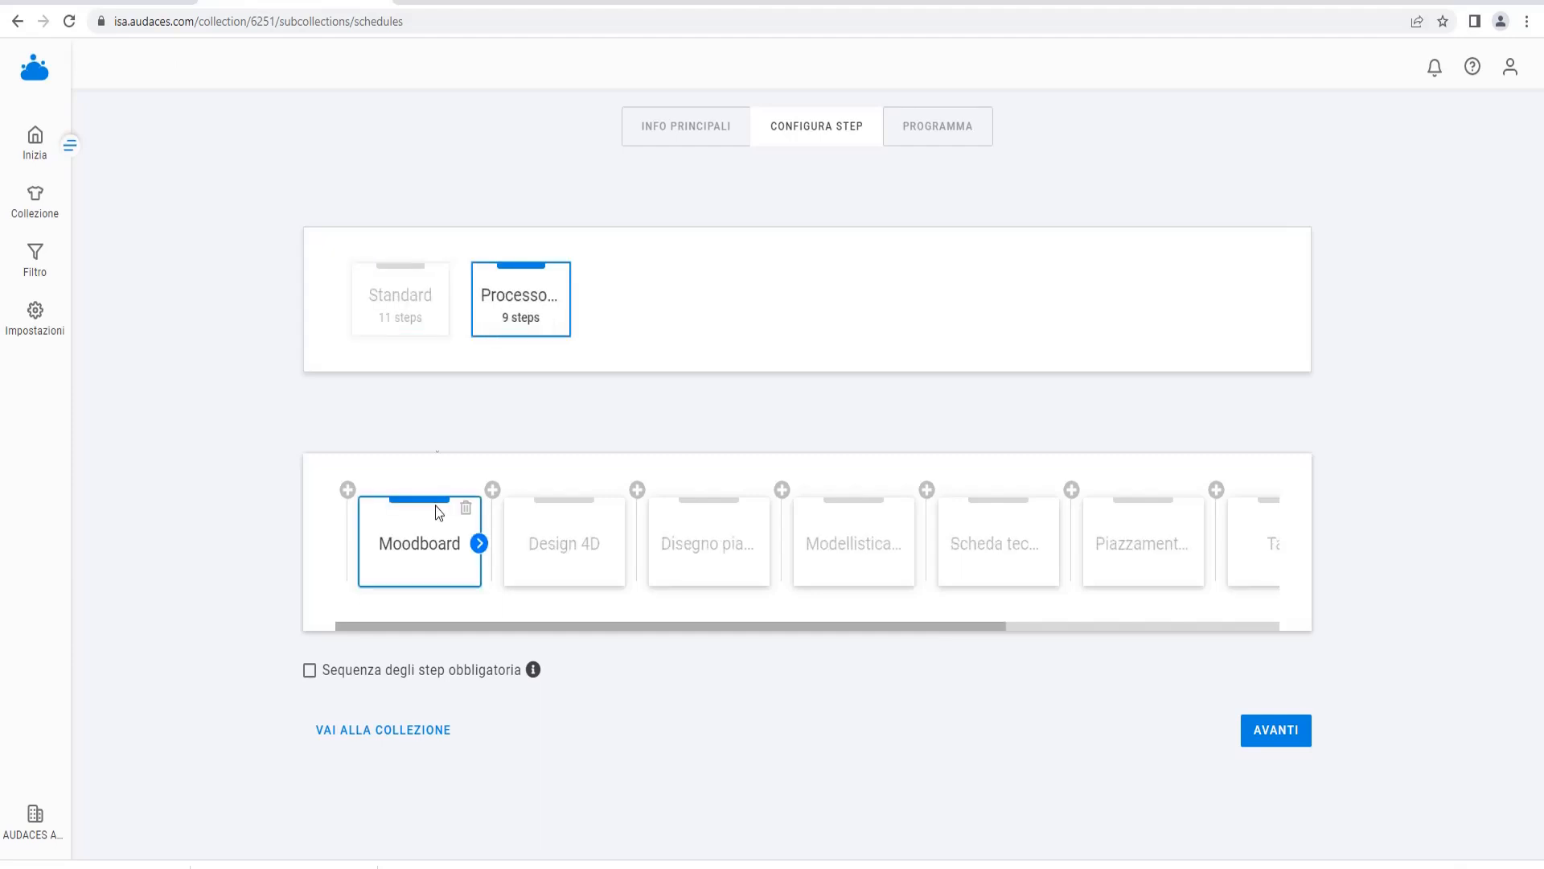
{"action": "mouse_move", "coordinate": [841, 626]}
{"action": "left_mouse_down"}
{"action": "mouse_move", "coordinate": [1189, 631]}
{"action": "mouse_move", "coordinate": [827, 650]}
{"action": "left_mouse_up"}
{"action": "left_click", "coordinate": [407, 308]}
{"action": "left_click", "coordinate": [484, 320]}
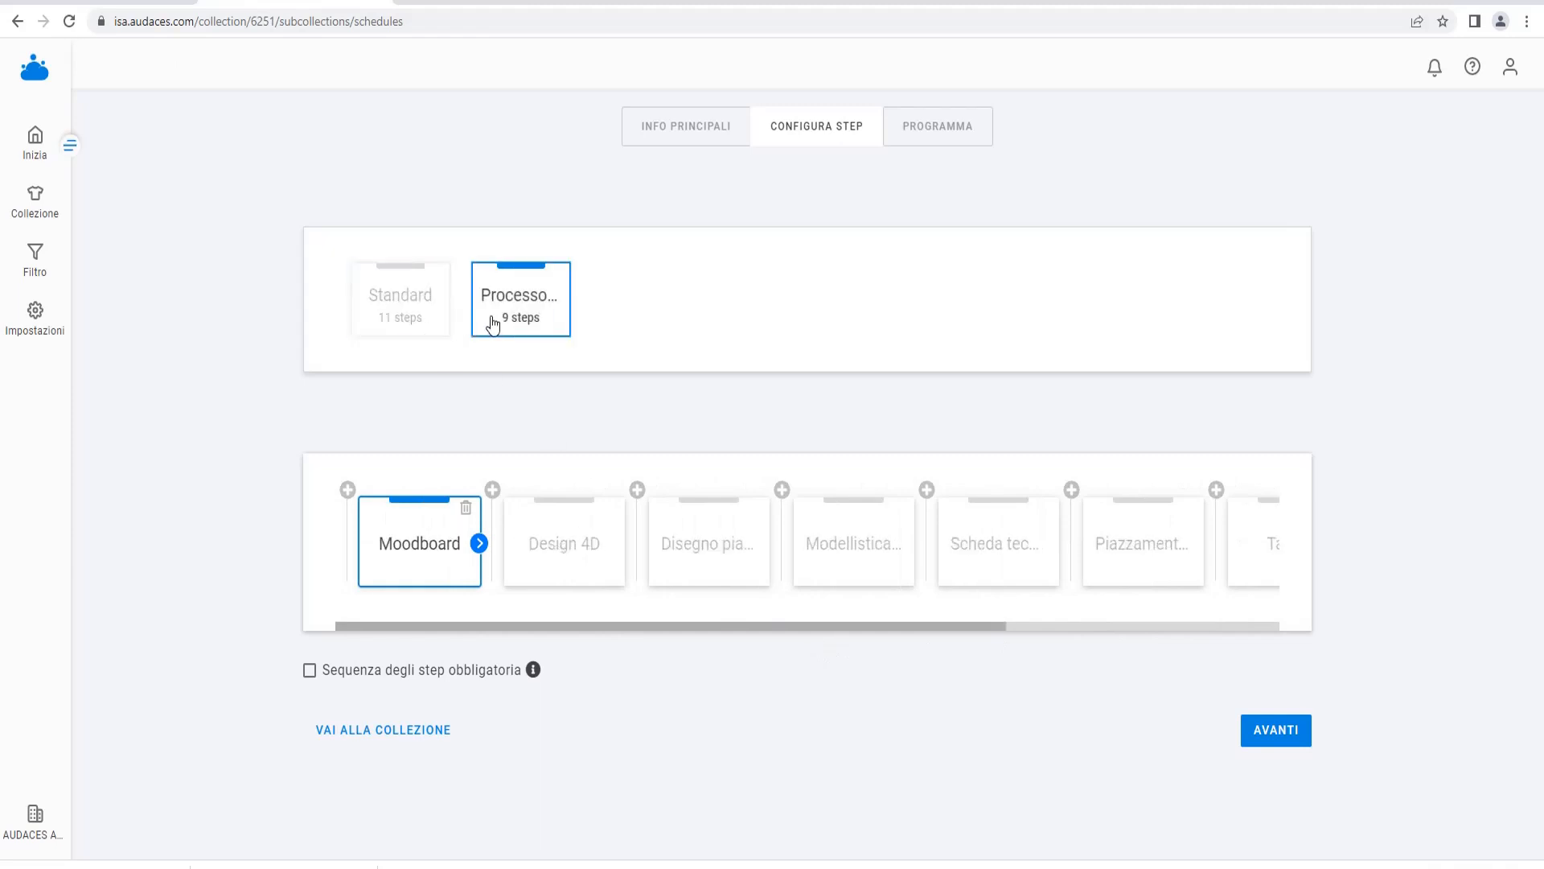
{"action": "left_click", "coordinate": [1284, 733]}
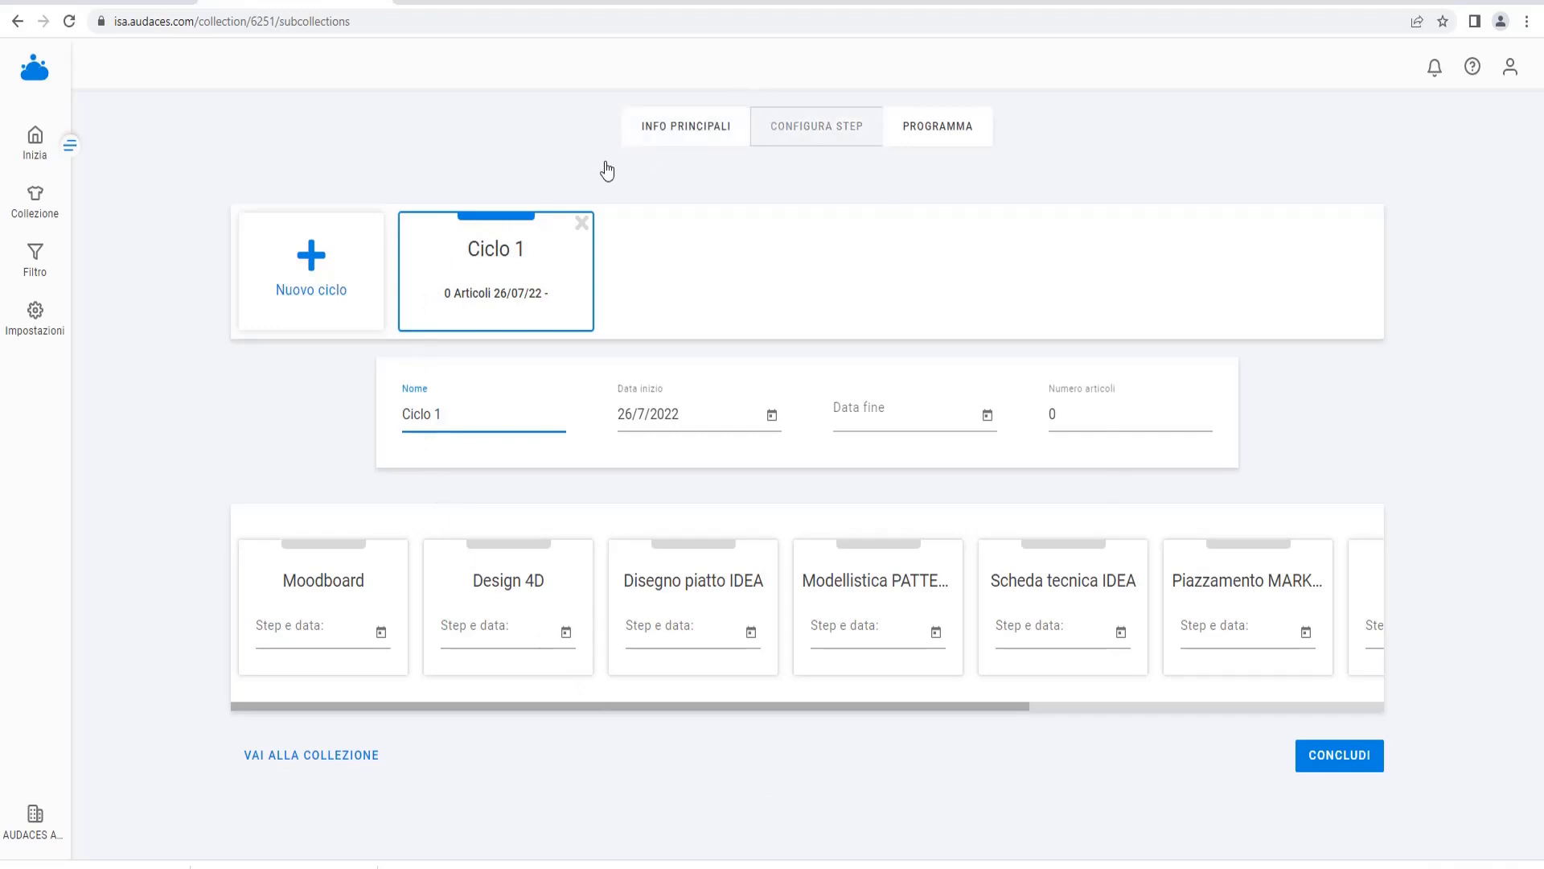
Rename the first cycle as Fashion and set its start date to 26/7/2022
{"action": "left_click", "coordinate": [534, 272]}
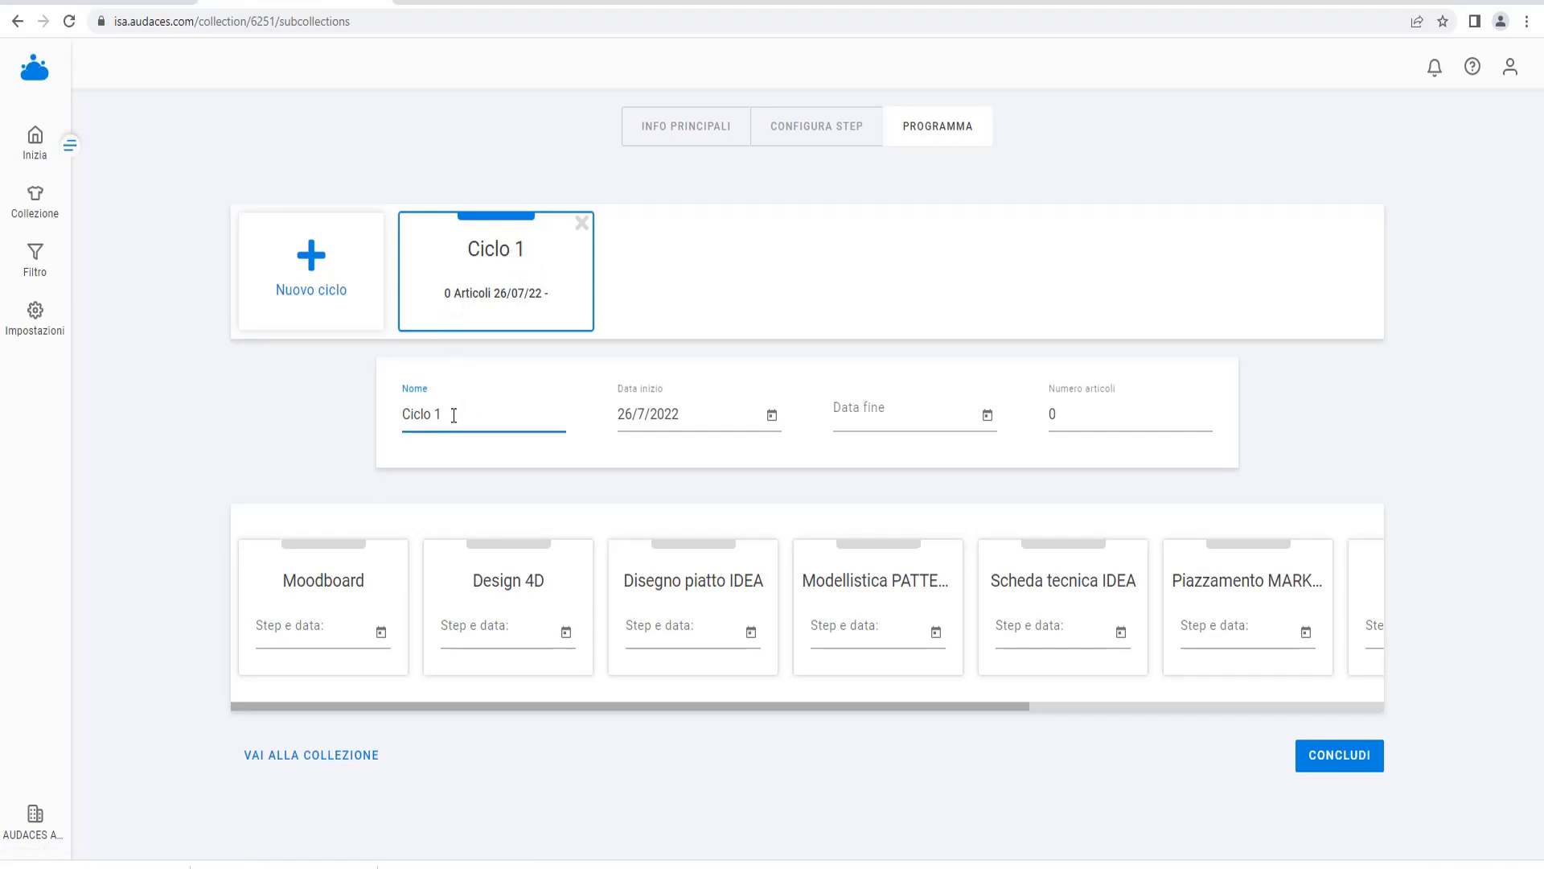
{"action": "left_click_drag", "start_coordinate": [452, 417], "coordinate": [300, 371]}
{"action": "type", "text": "Fashion"}
{"action": "left_click", "coordinate": [769, 415]}
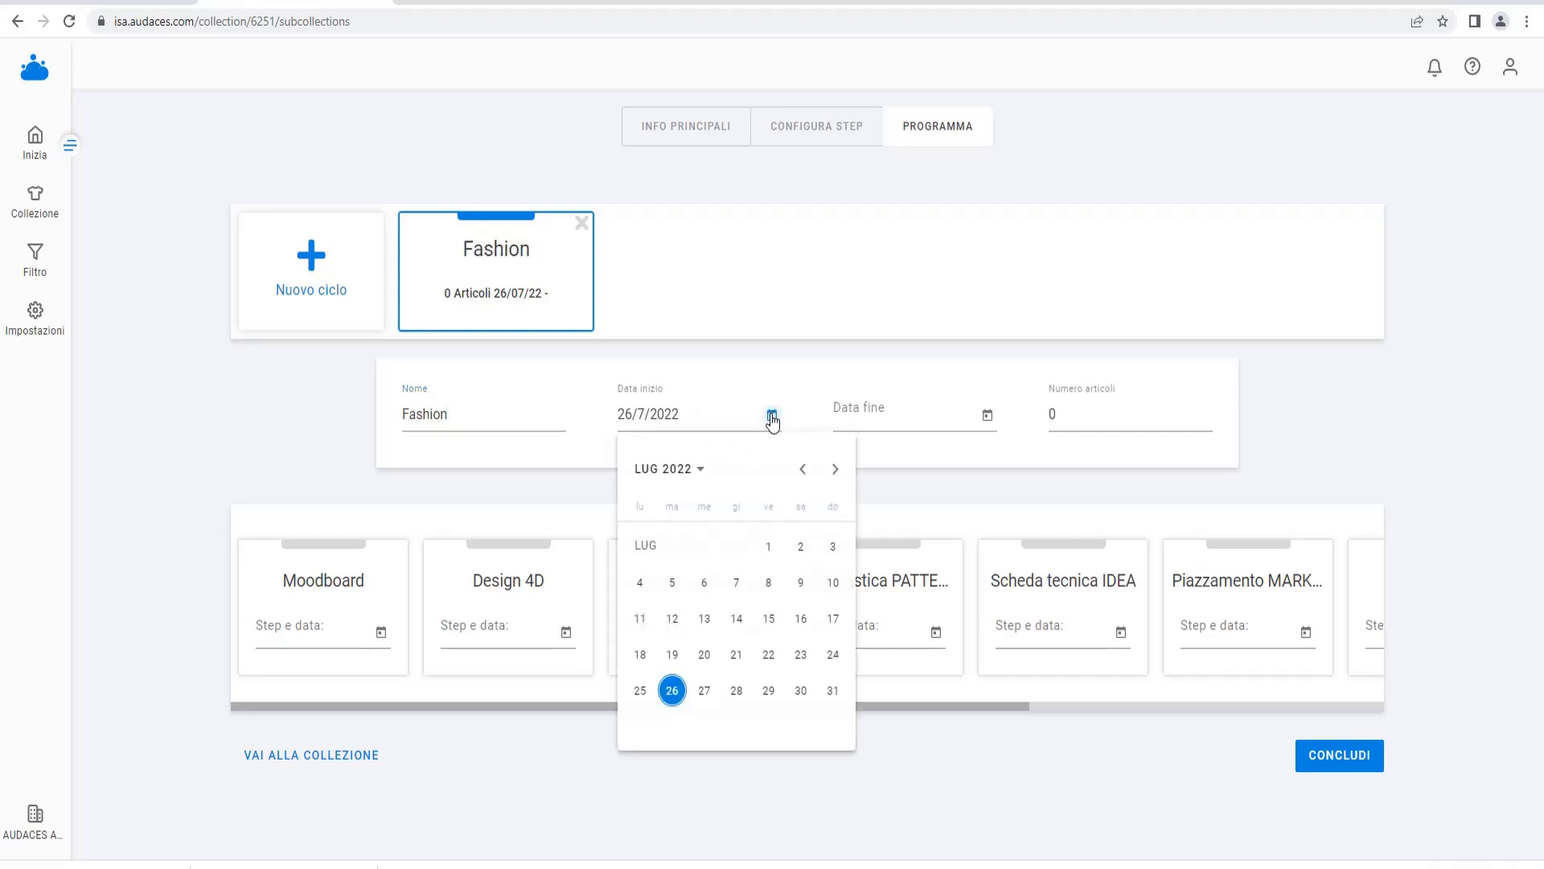
{"action": "left_click", "coordinate": [674, 690]}
Set the Fashion cycle's end date to 30/9/2022 and its number of articles to 10
{"action": "left_click", "coordinate": [987, 415]}
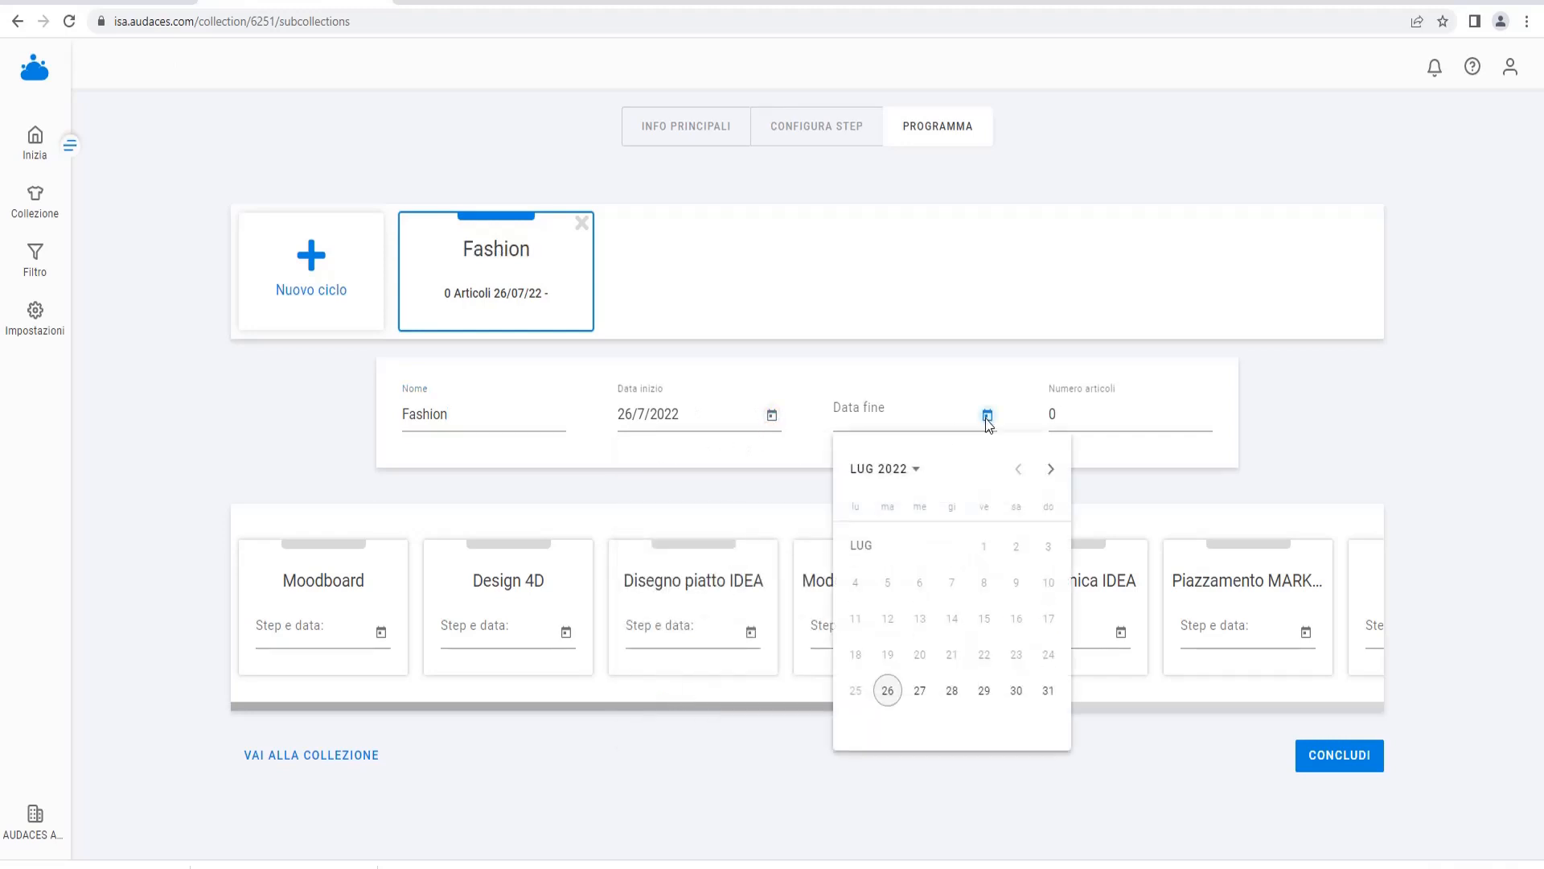
{"action": "left_click", "coordinate": [1050, 469]}
{"action": "left_click", "coordinate": [1050, 469]}
{"action": "left_click", "coordinate": [984, 690]}
{"action": "left_click", "coordinate": [1089, 395]}
{"action": "type", "text": "10"}
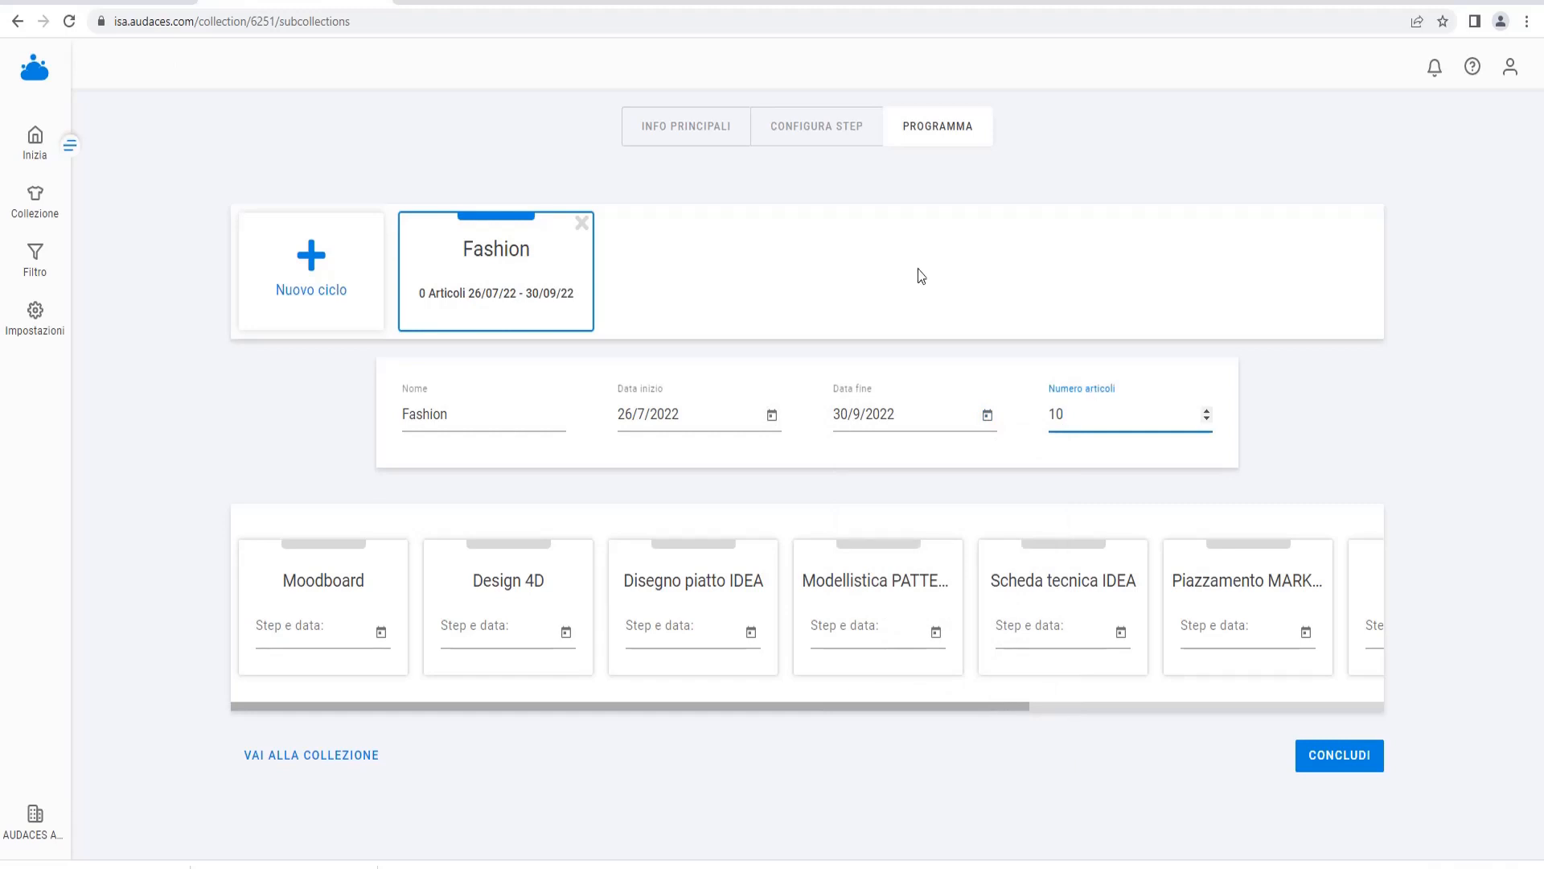
Schedule the cycle's process steps, setting the Moodboard date to 27/7/2022 and the CQ date to 30/9/2022
{"action": "left_click", "coordinate": [379, 631]}
{"action": "left_click", "coordinate": [380, 632]}
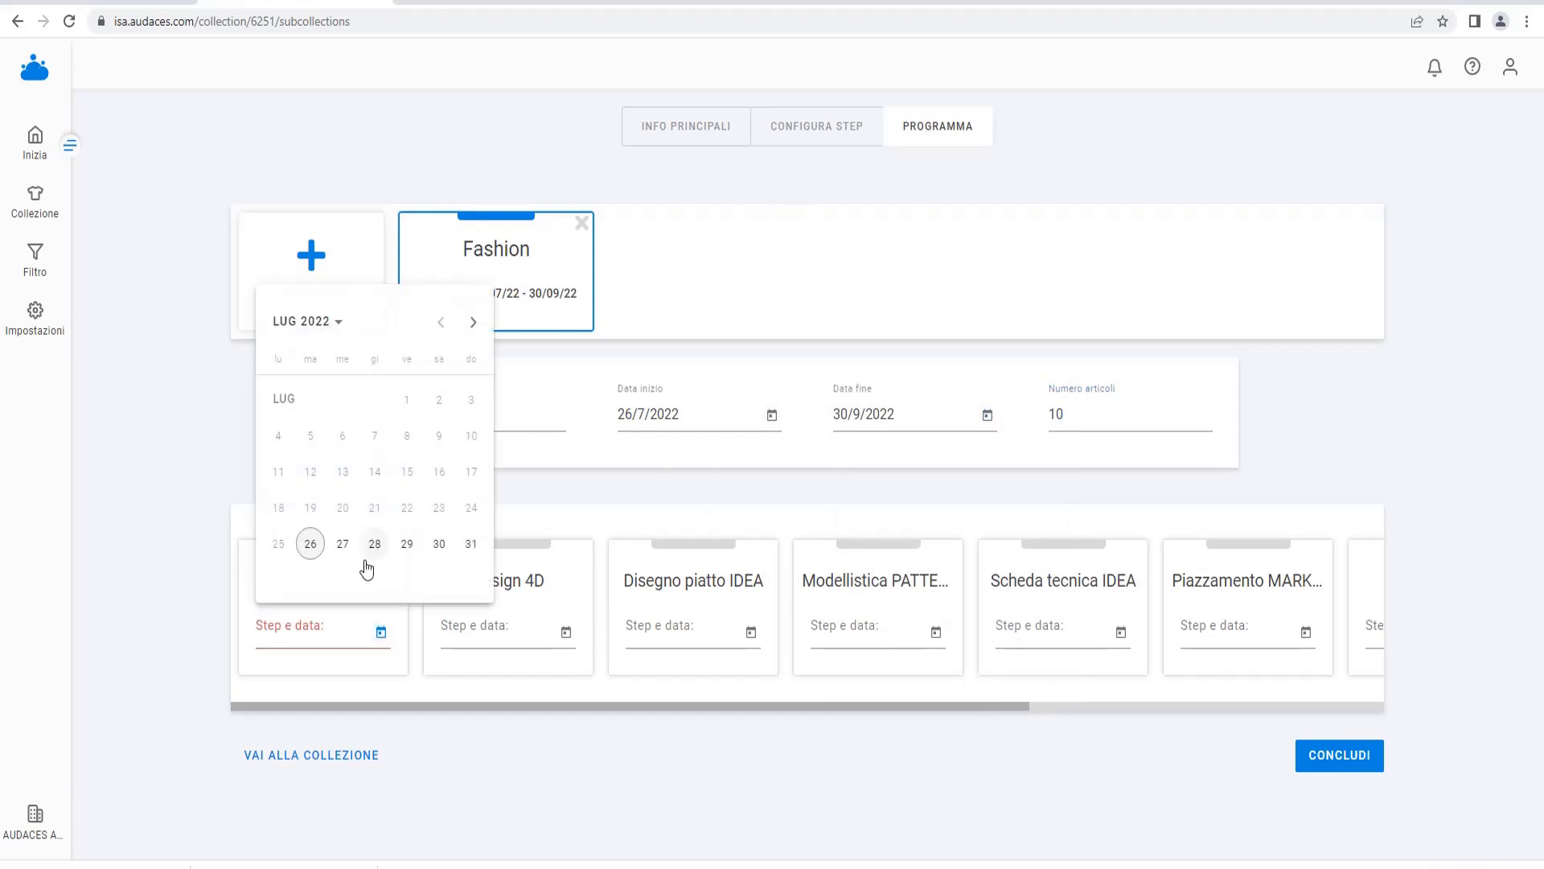
{"action": "left_click", "coordinate": [341, 540]}
{"action": "left_click", "coordinate": [565, 632]}
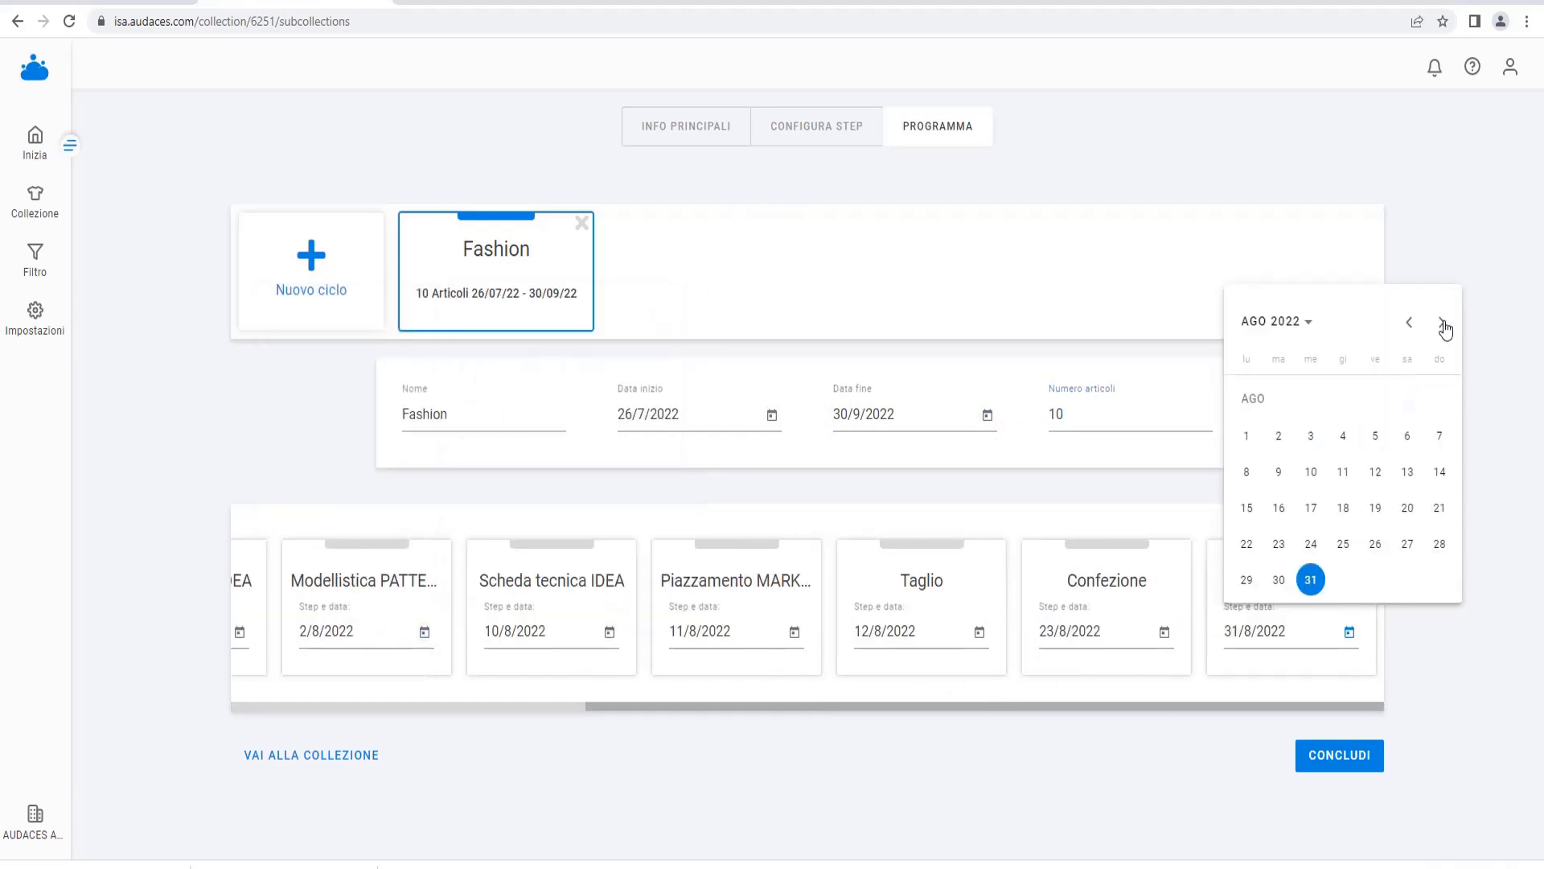
{"action": "left_click", "coordinate": [1444, 324]}
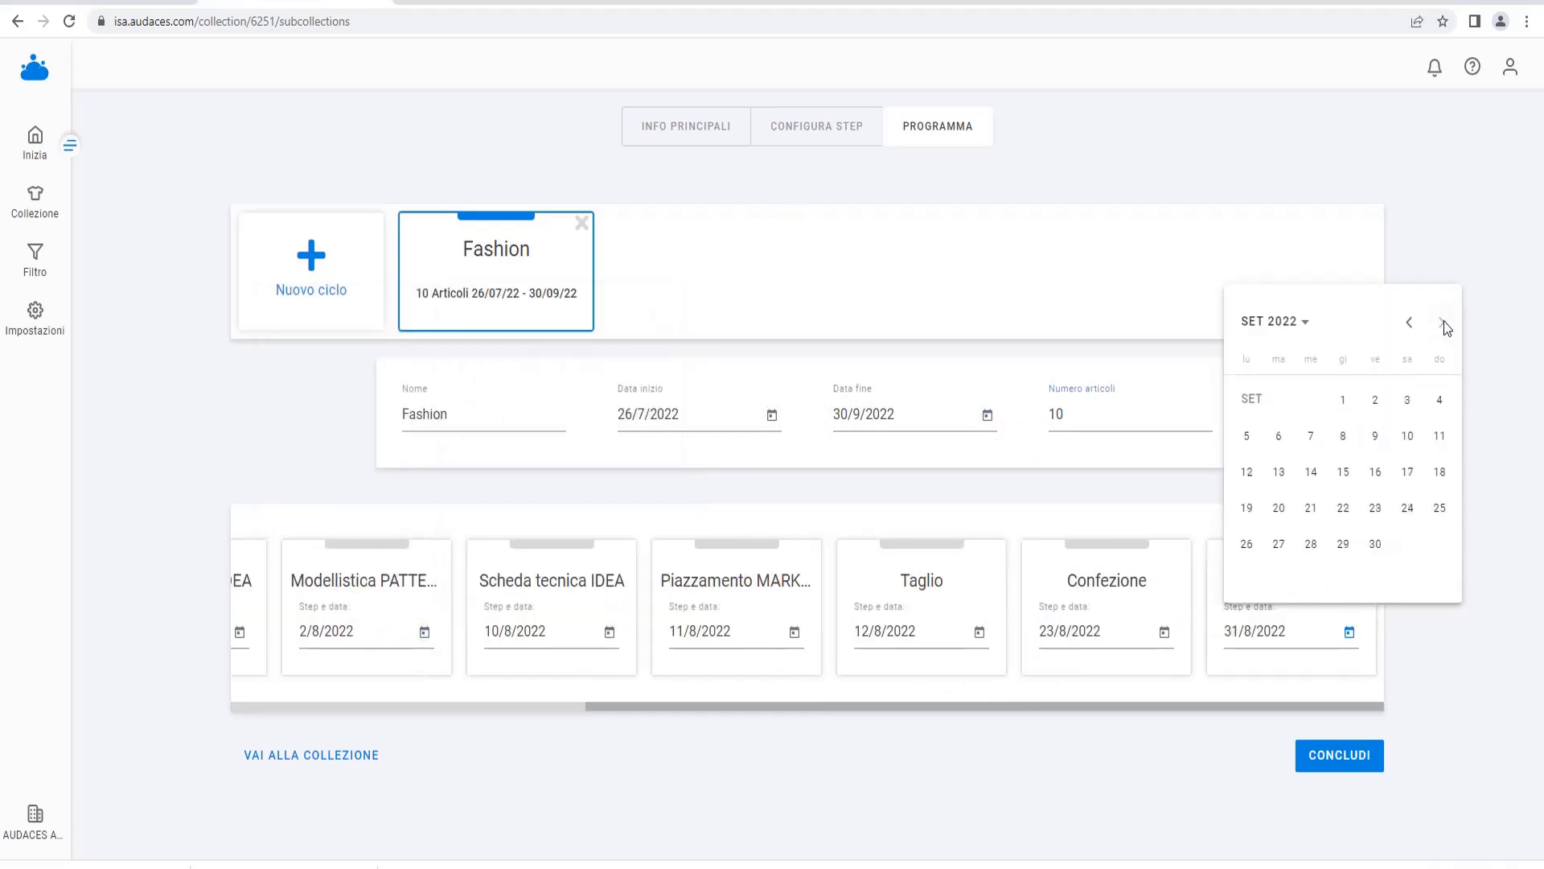
{"action": "left_click", "coordinate": [1409, 571]}
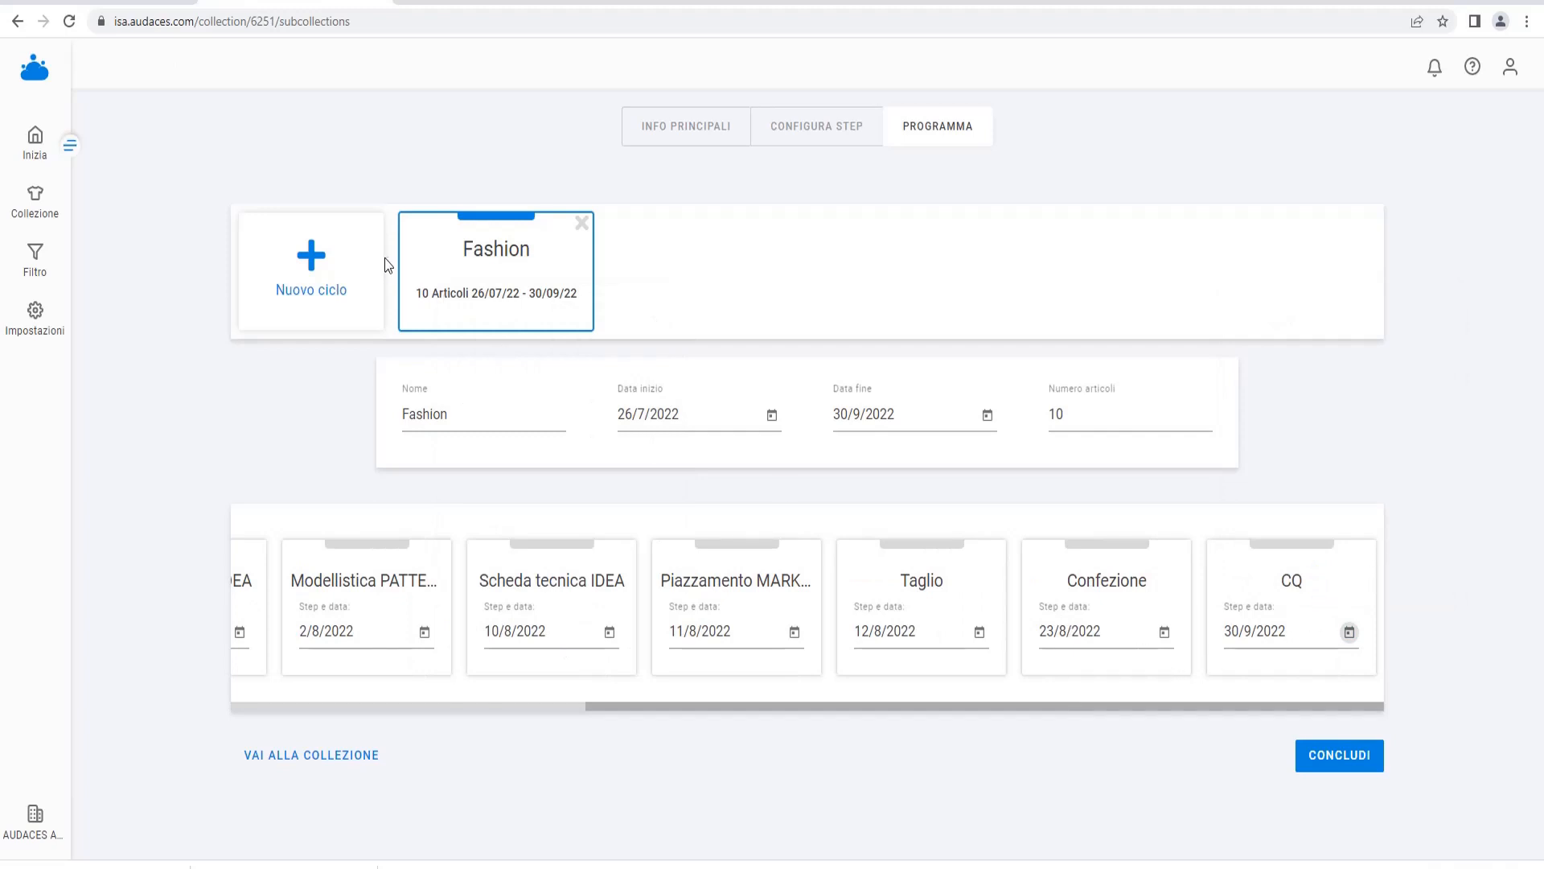
Add a second cycle named Basic running from 16/8/2022 to 30/9/2022 with 20 articles
{"action": "left_click", "coordinate": [320, 277]}
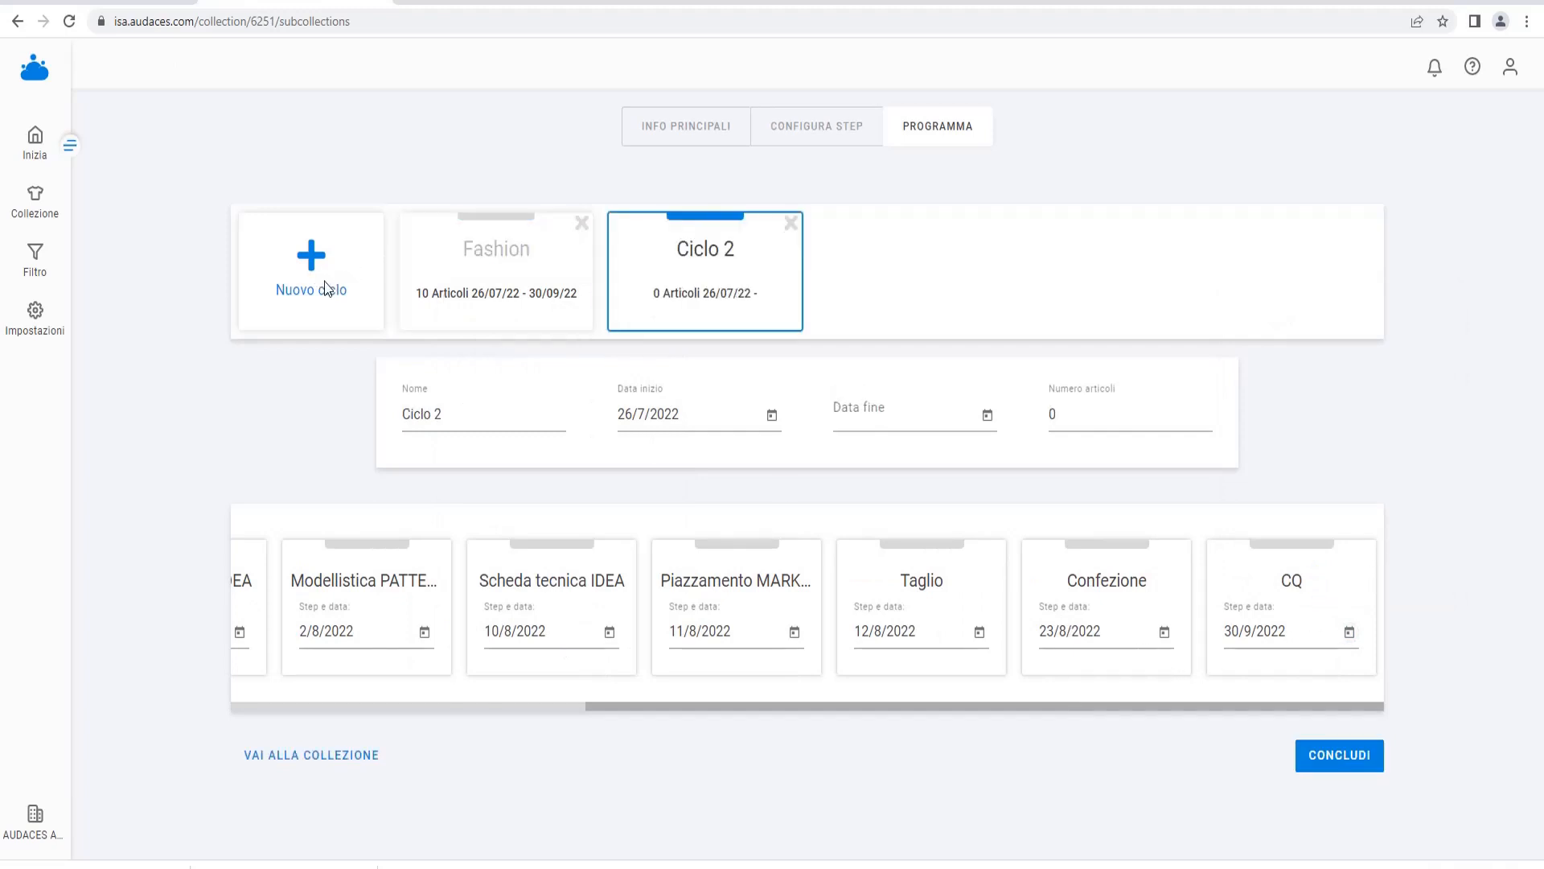
{"action": "triple_click", "coordinate": [469, 432]}
{"action": "type", "text": "Basic"}
{"action": "left_click", "coordinate": [771, 416]}
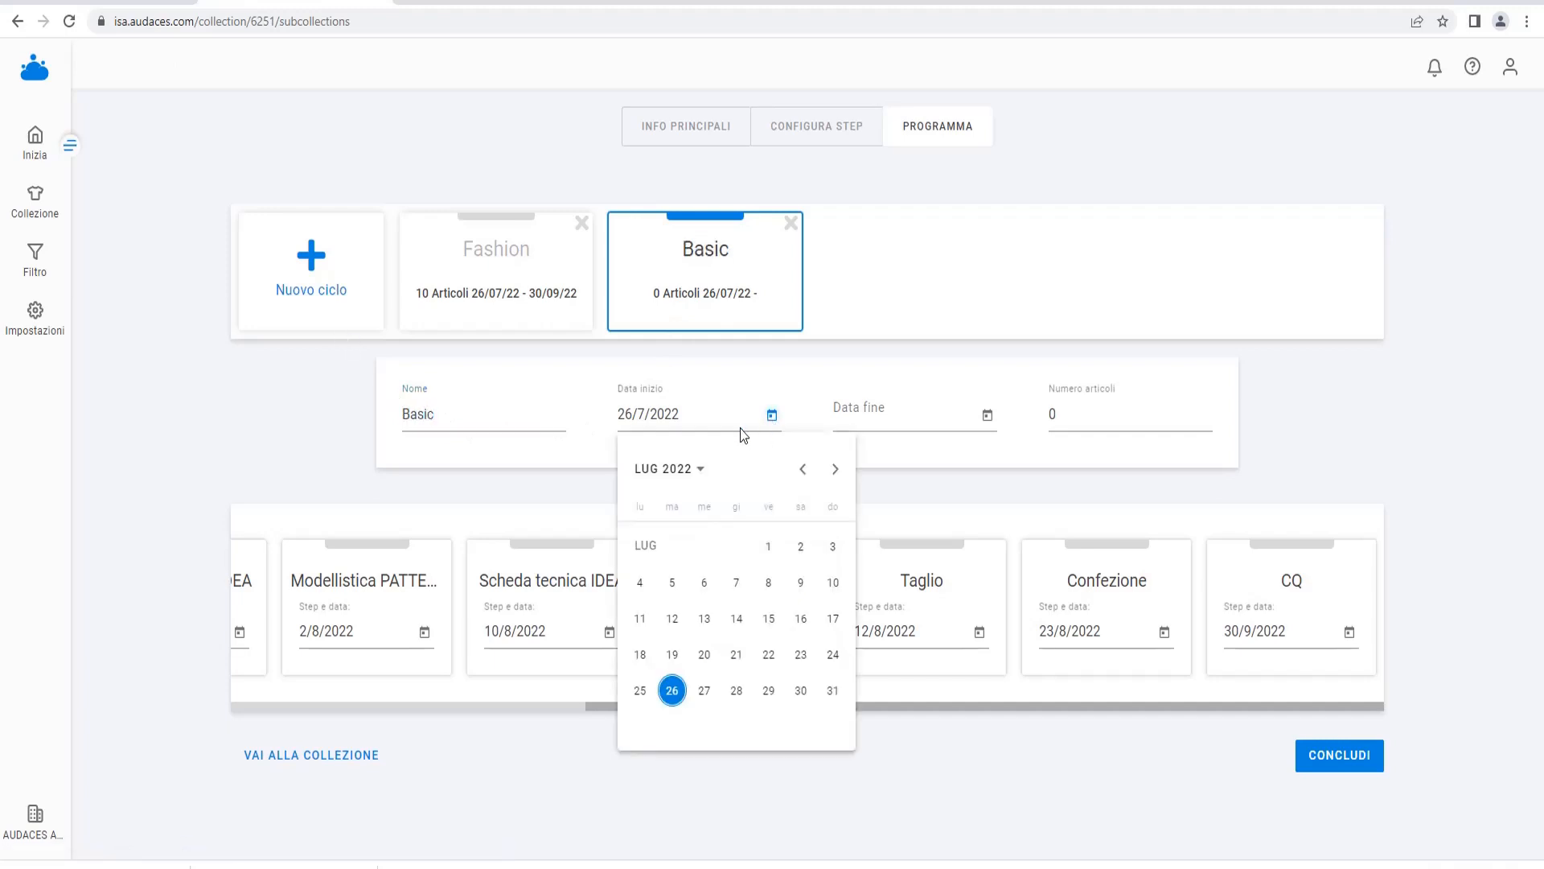
{"action": "left_click", "coordinate": [835, 468]}
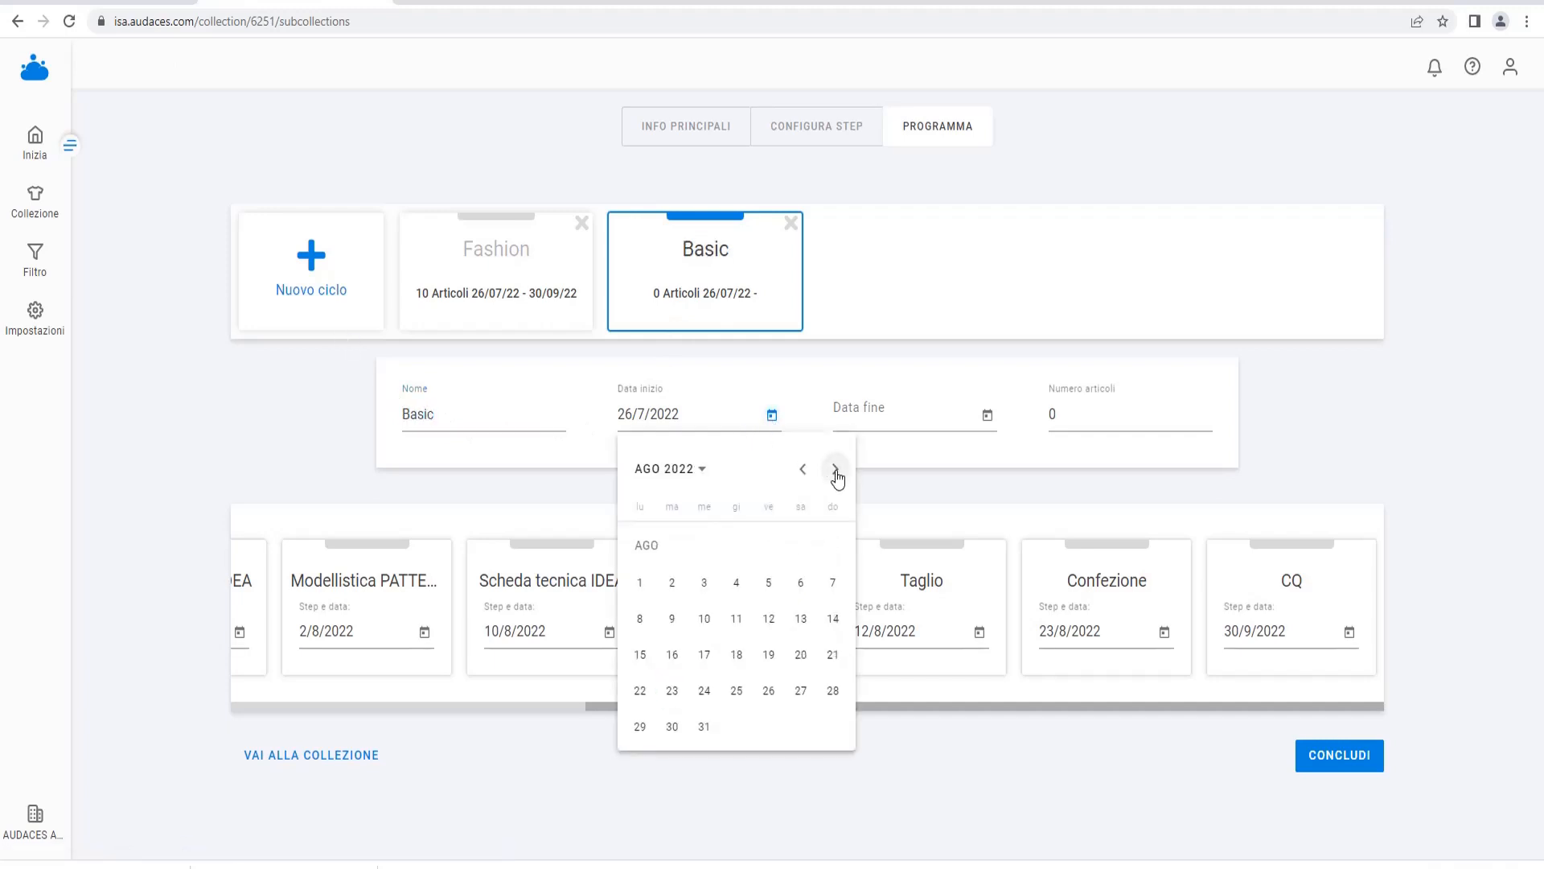
{"action": "left_click", "coordinate": [671, 655]}
{"action": "type", "text": "20"}
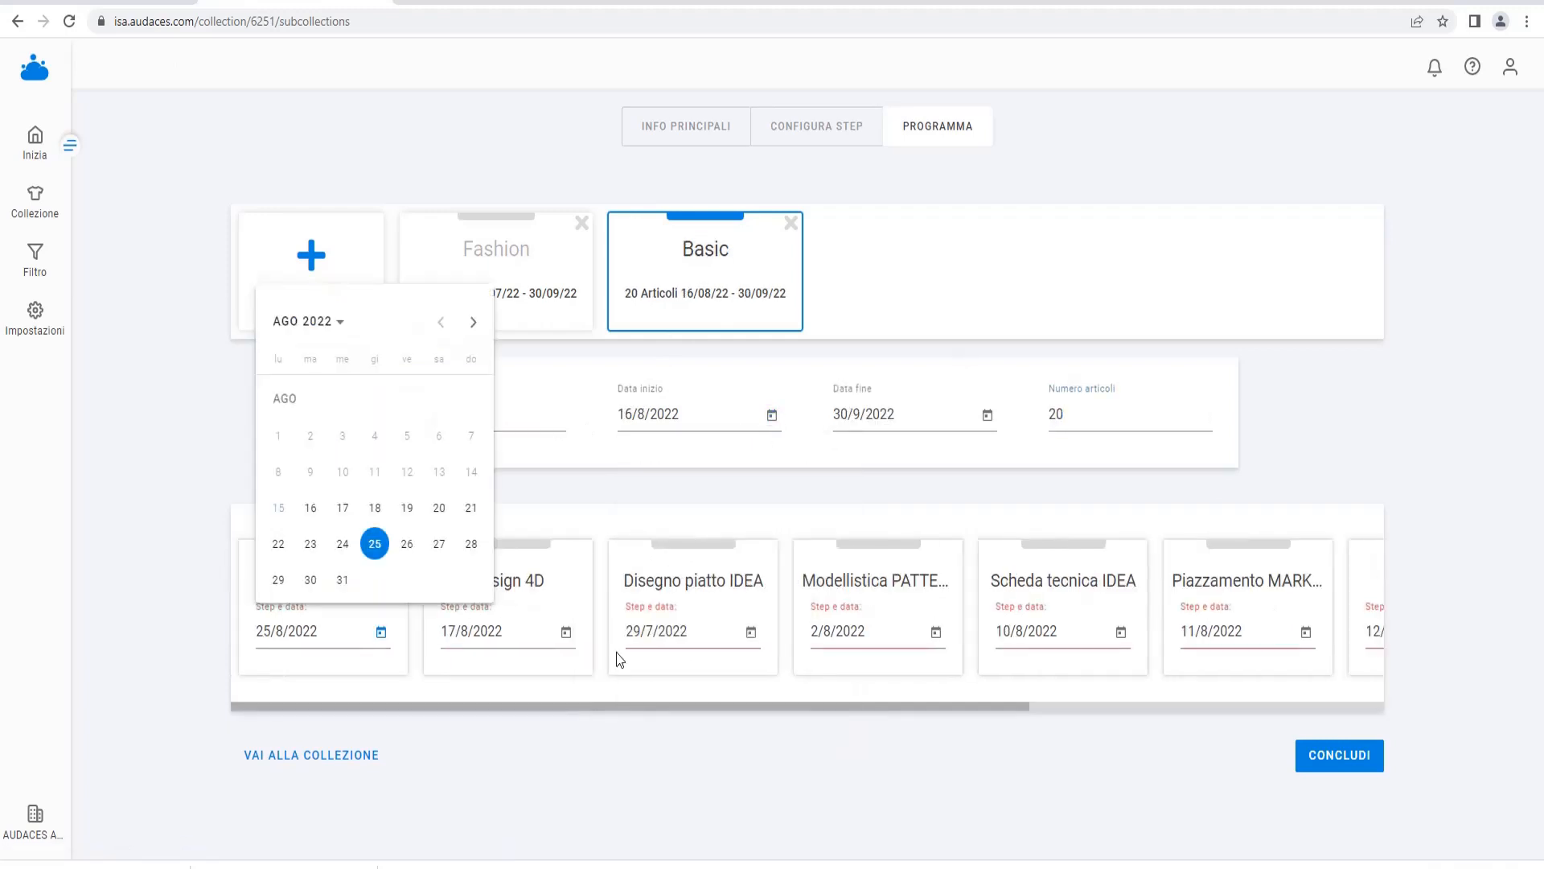
Schedule the Basic cycle's process steps from Moodboard on 25/8/2022 to CQ on 30/9/2022 and conclude the collection setup
{"action": "left_click", "coordinate": [614, 655]}
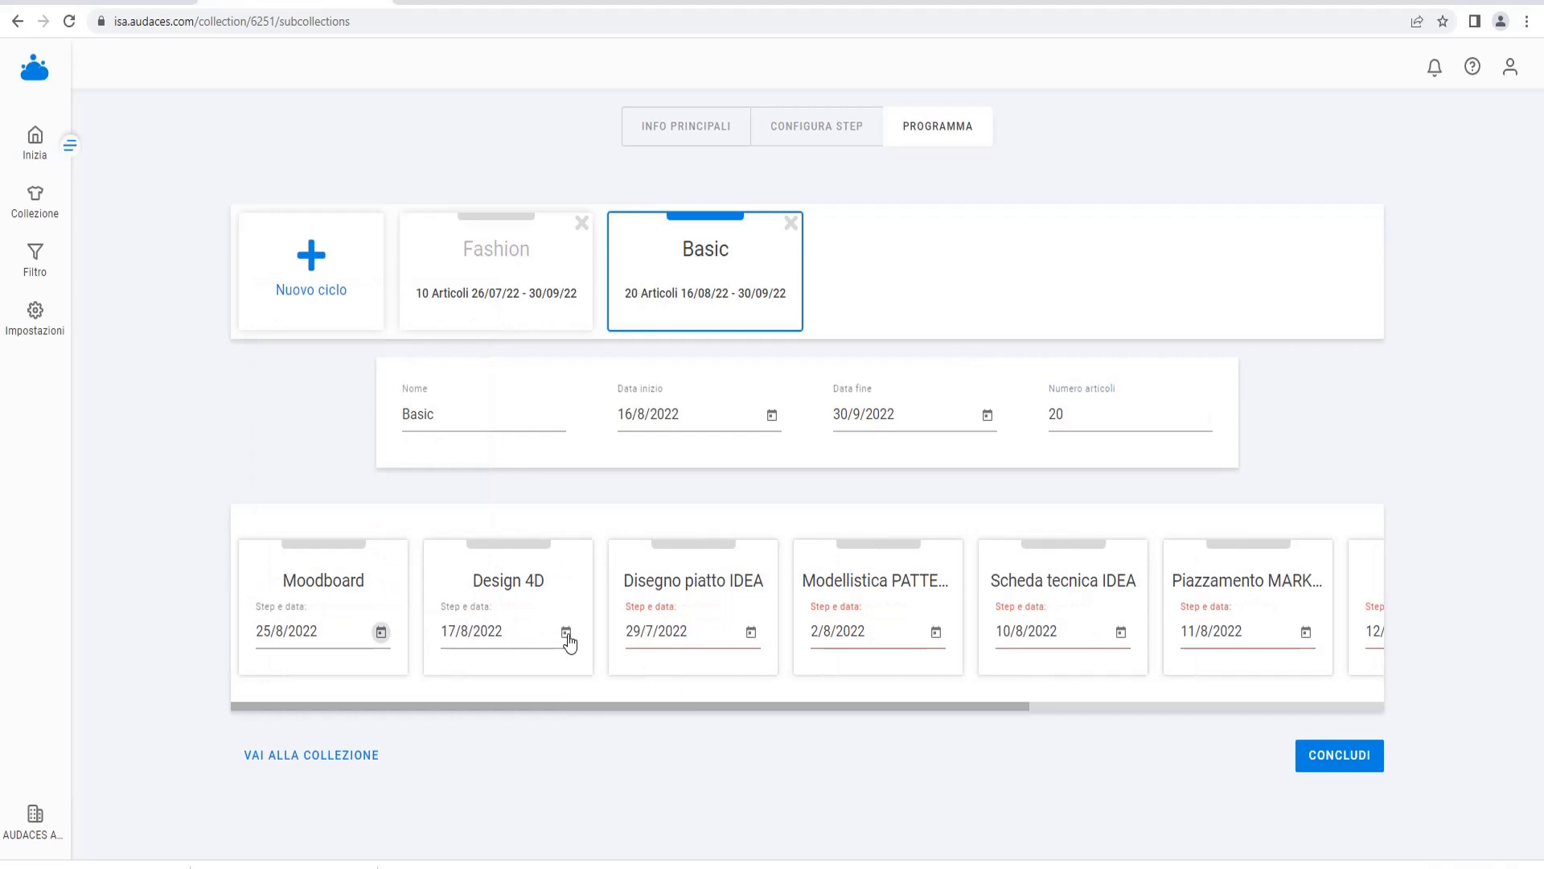
{"action": "left_click", "coordinate": [750, 634]}
{"action": "left_click", "coordinate": [745, 547]}
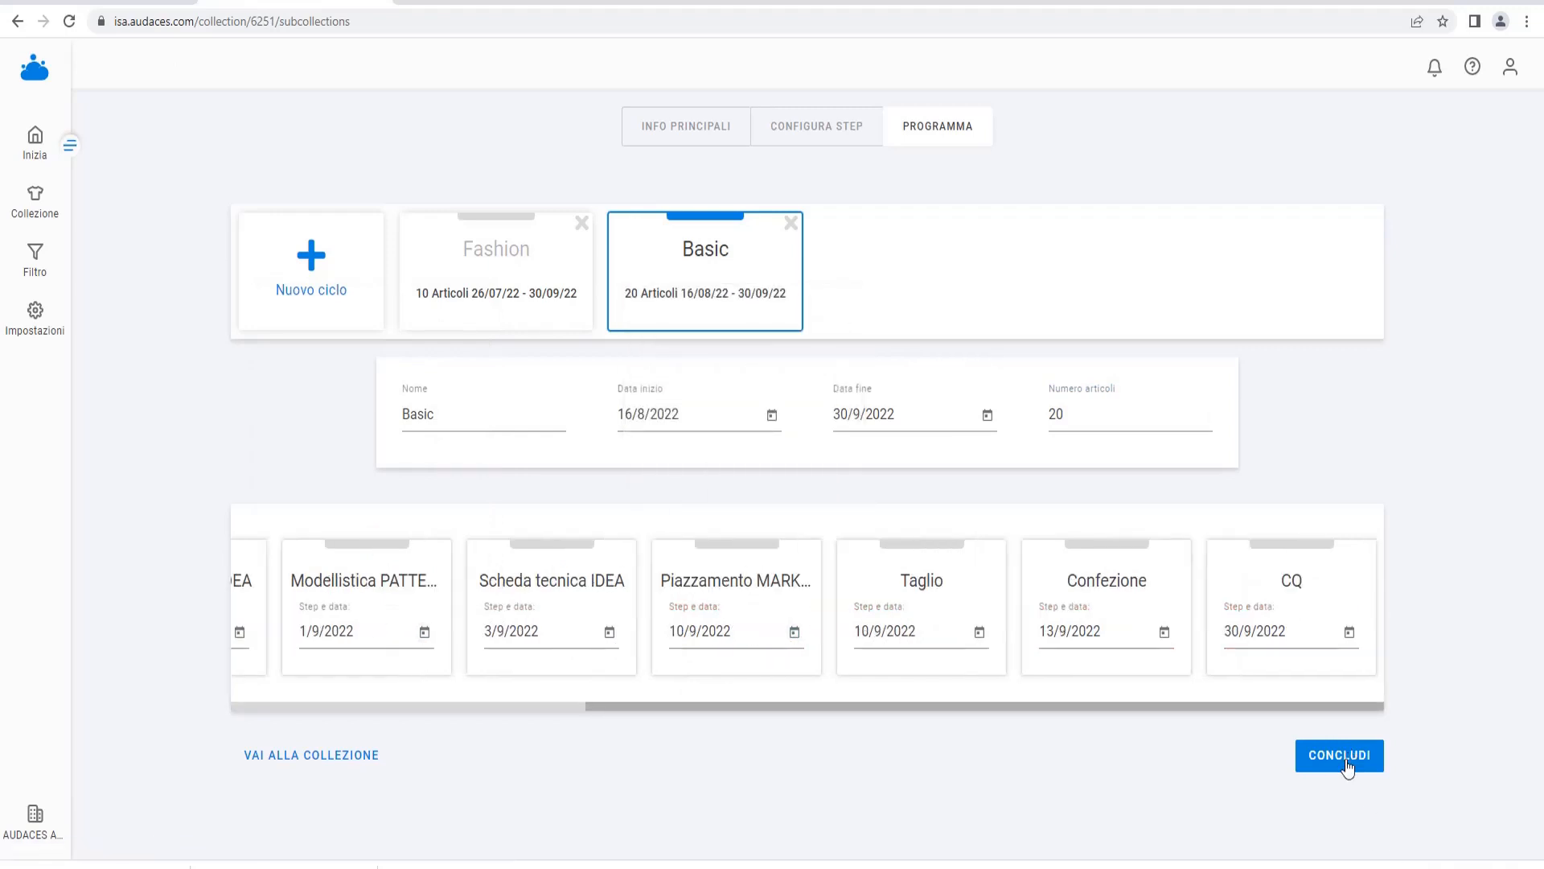
{"action": "left_click", "coordinate": [1341, 756]}
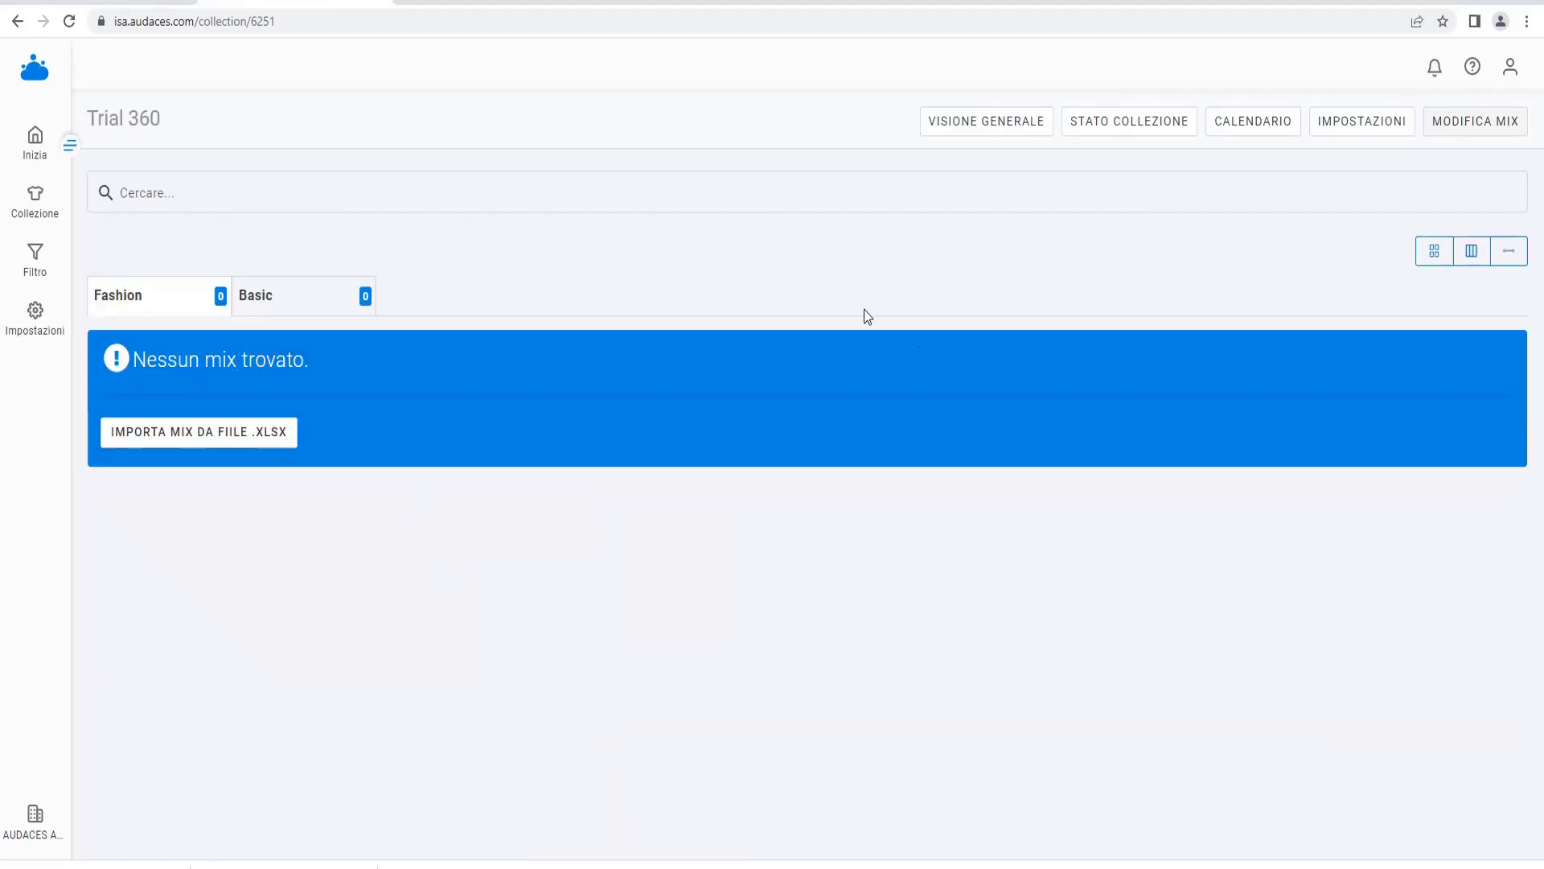
Start editing the Fashion cycle's mix and create a new category named Abiti
{"action": "left_click", "coordinate": [1446, 123]}
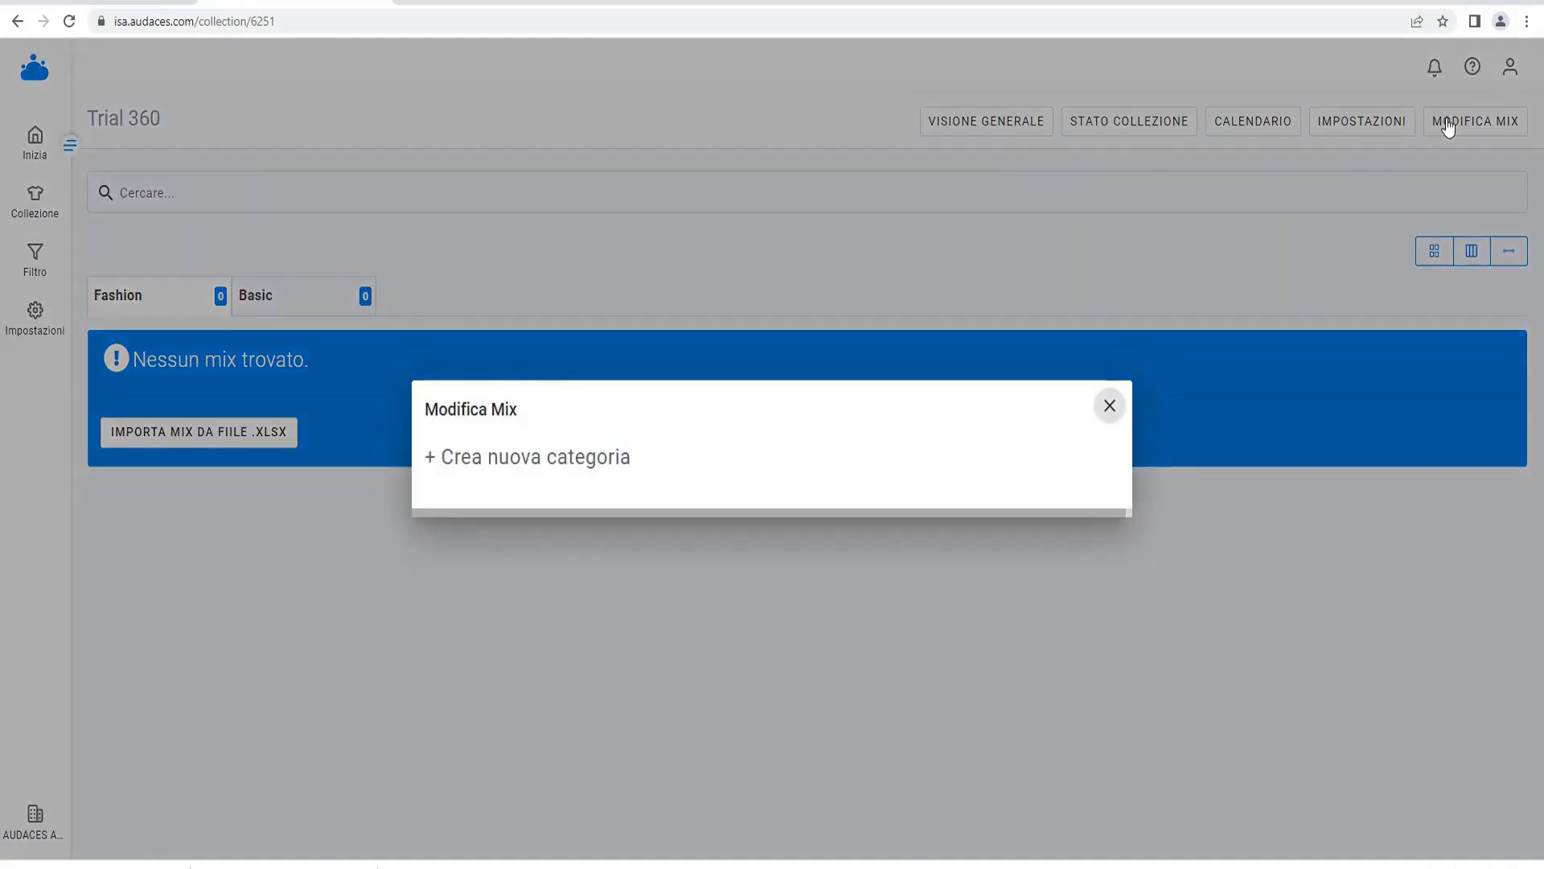
{"action": "left_click", "coordinate": [597, 460]}
{"action": "left_click", "coordinate": [598, 460]}
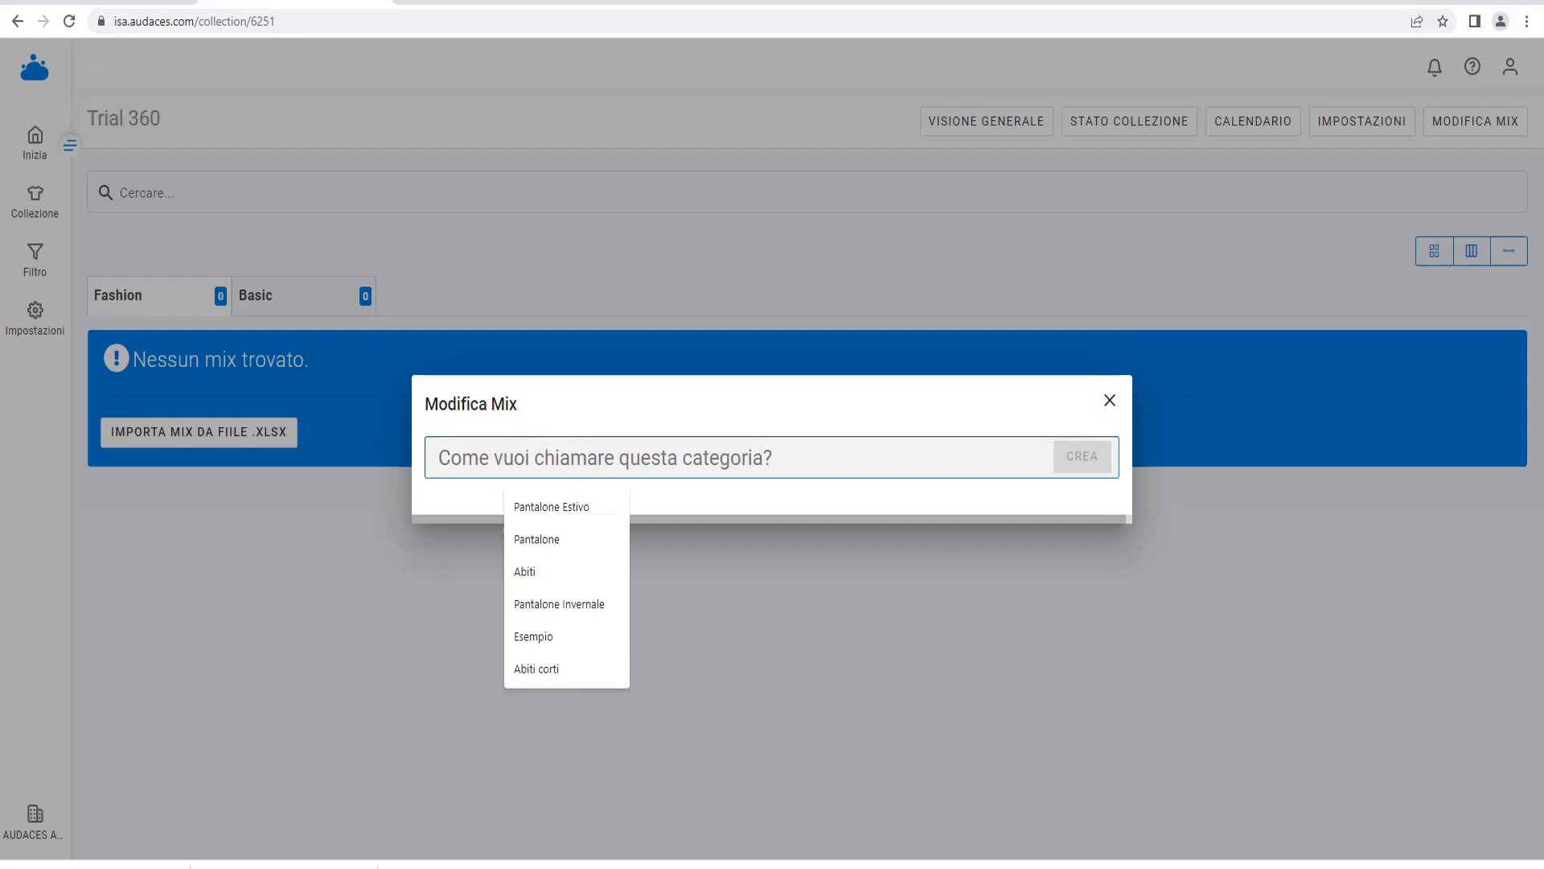
{"action": "type", "text": "Abiti"}
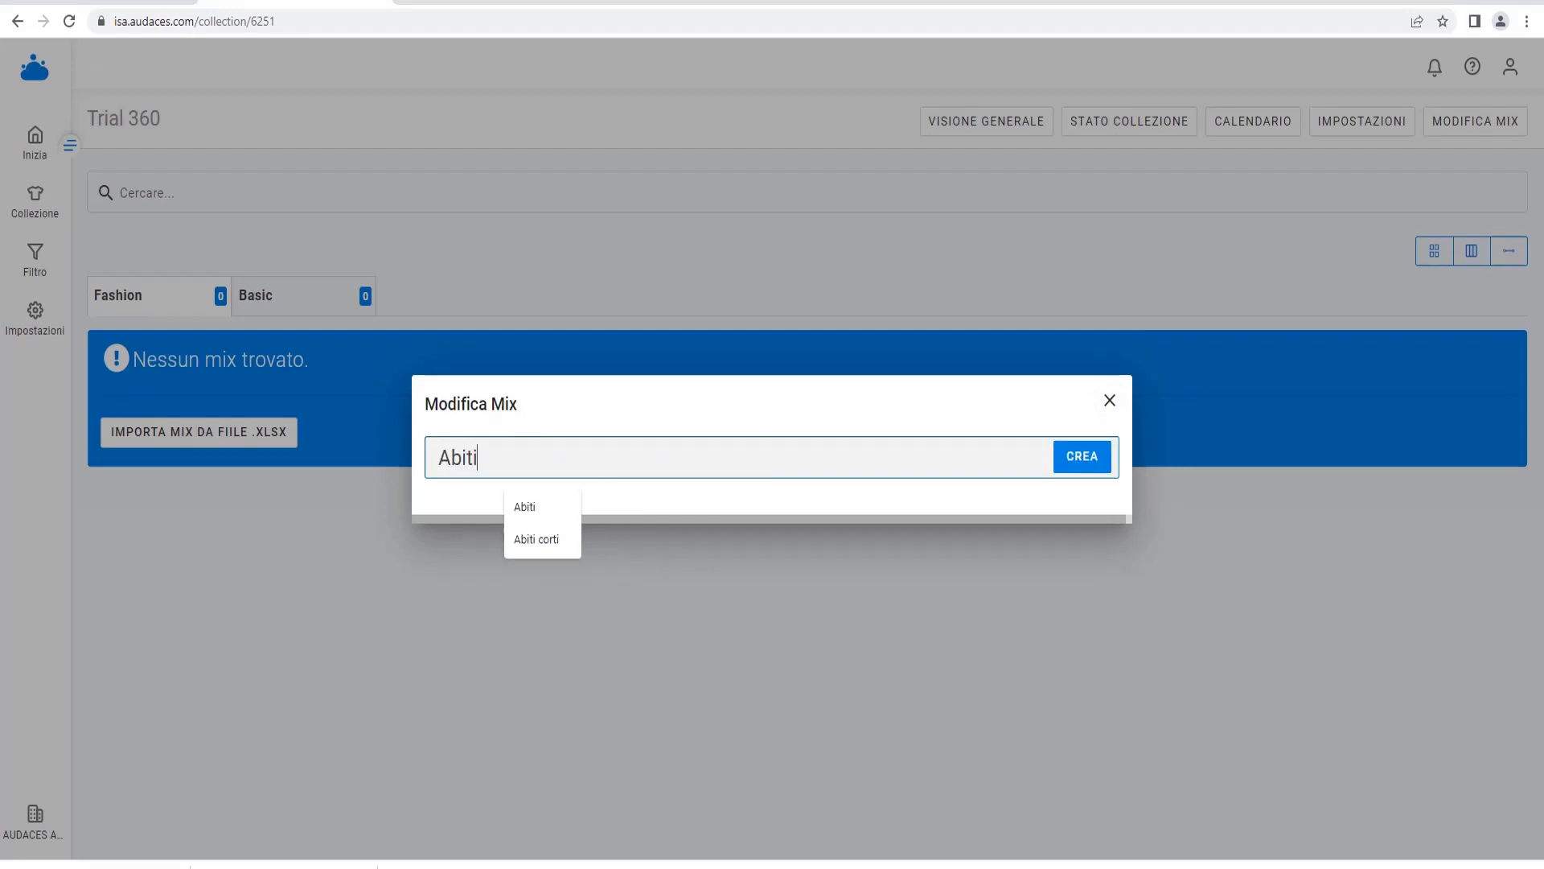
{"action": "left_click", "coordinate": [1094, 471]}
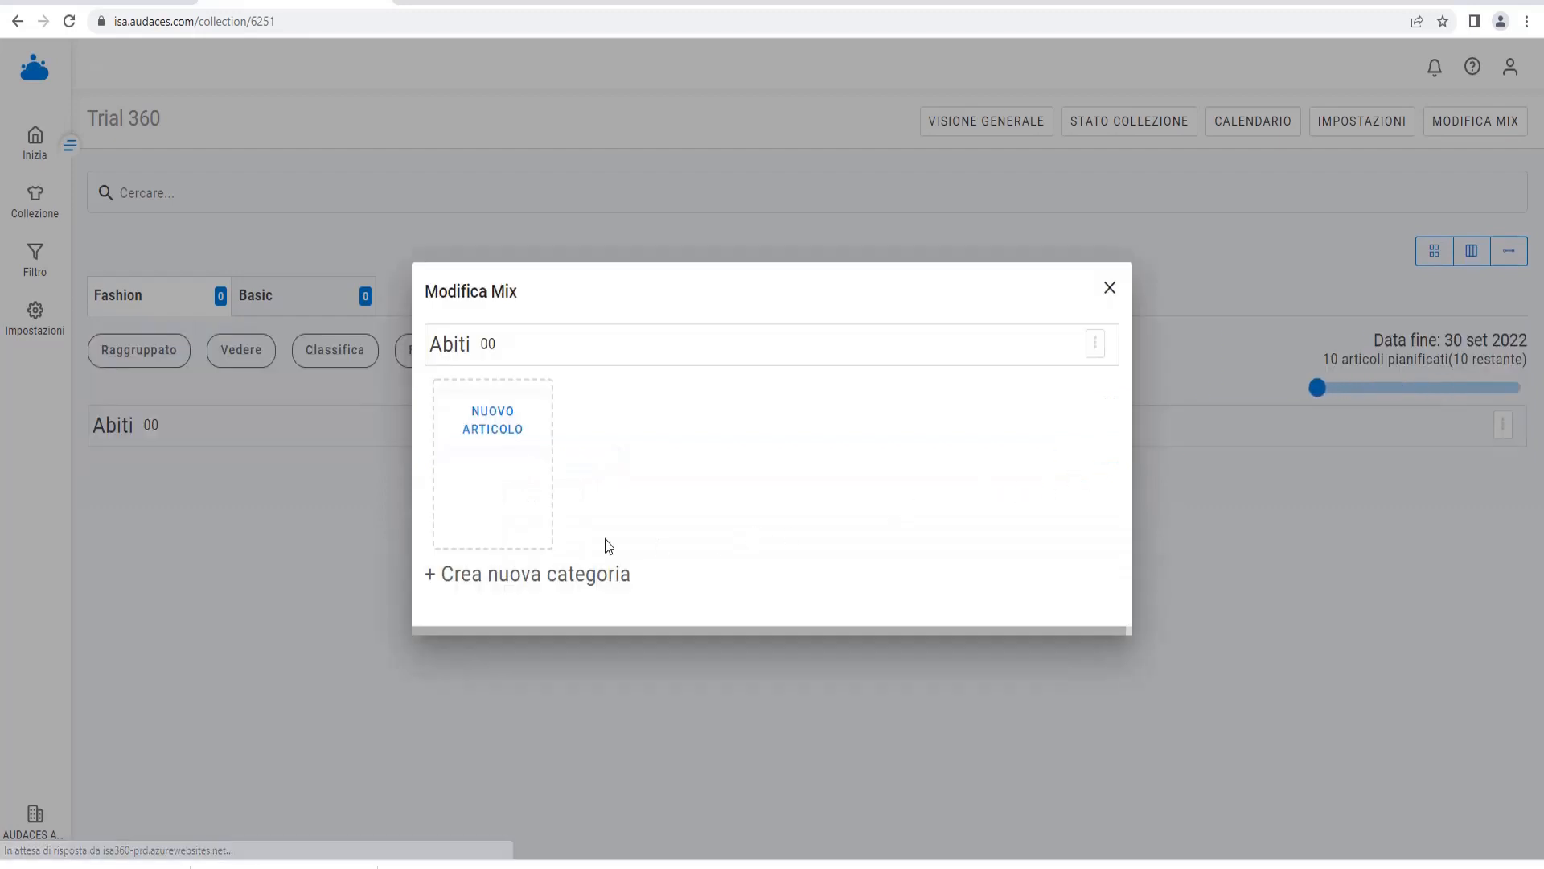
Add two Vestito articles to the Abiti category
{"action": "left_click", "coordinate": [499, 428]}
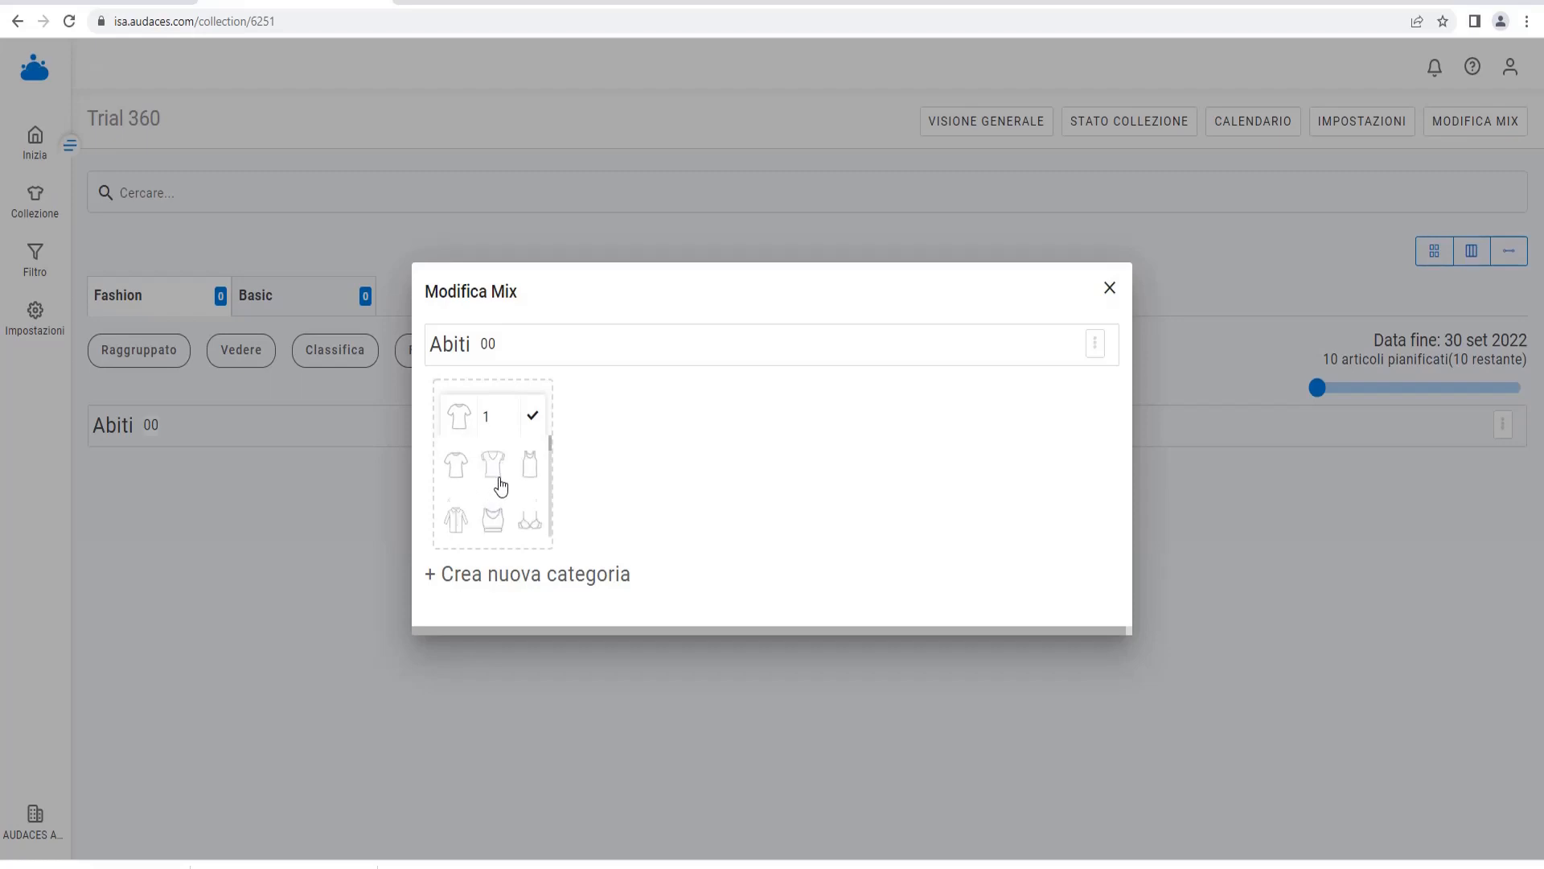
{"action": "scroll", "coordinate": [500, 486], "scroll_direction": "down", "scroll_amount": 5}
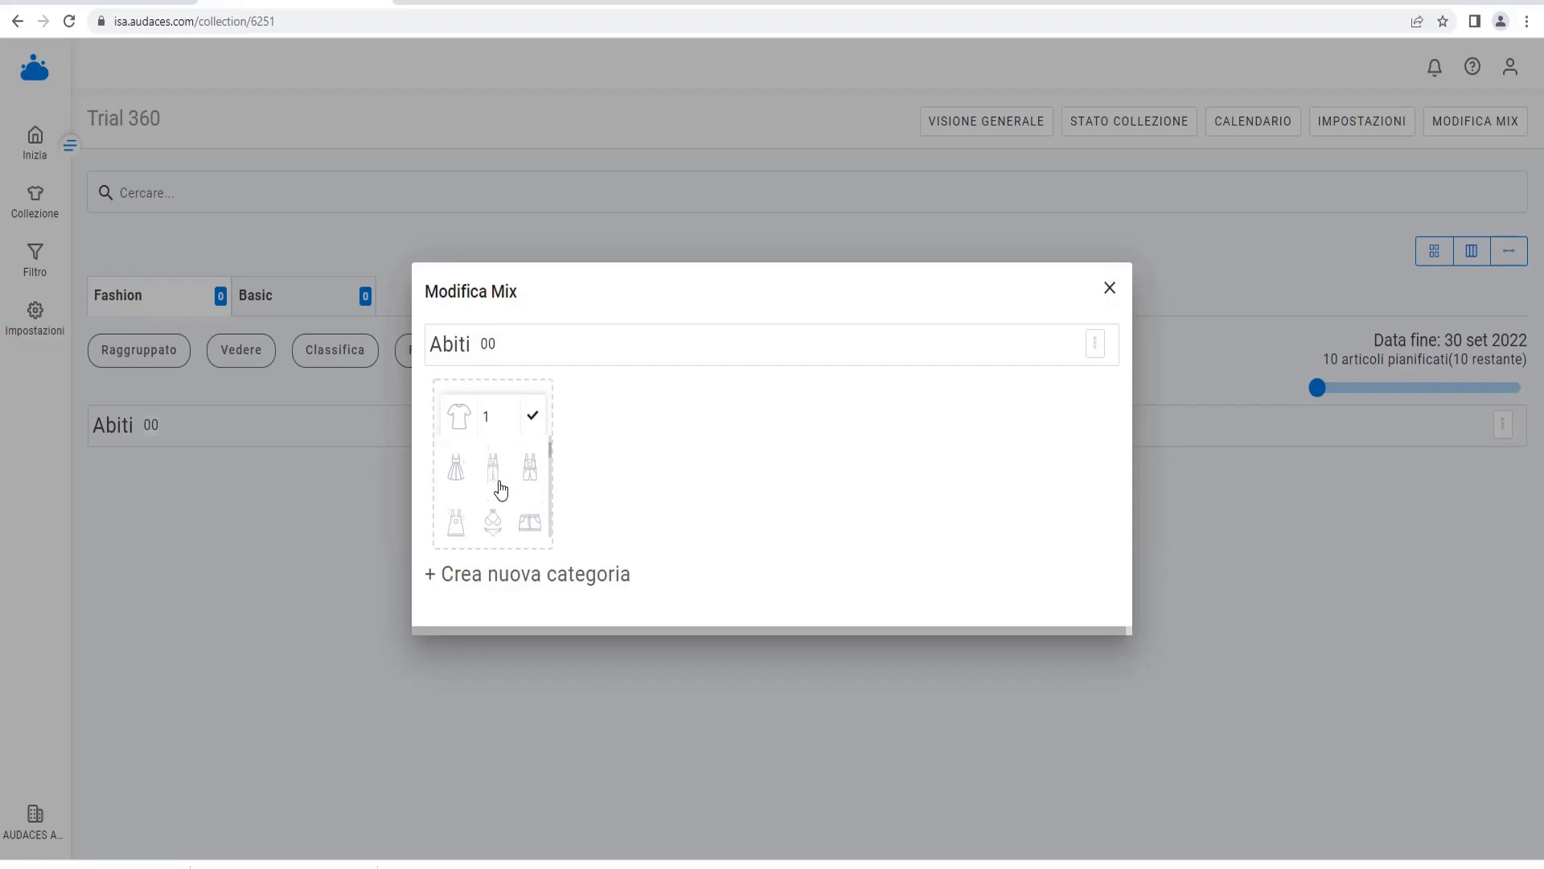
{"action": "scroll", "coordinate": [499, 483], "scroll_direction": "down", "scroll_amount": 1}
{"action": "scroll", "coordinate": [499, 483], "scroll_direction": "up", "scroll_amount": 1}
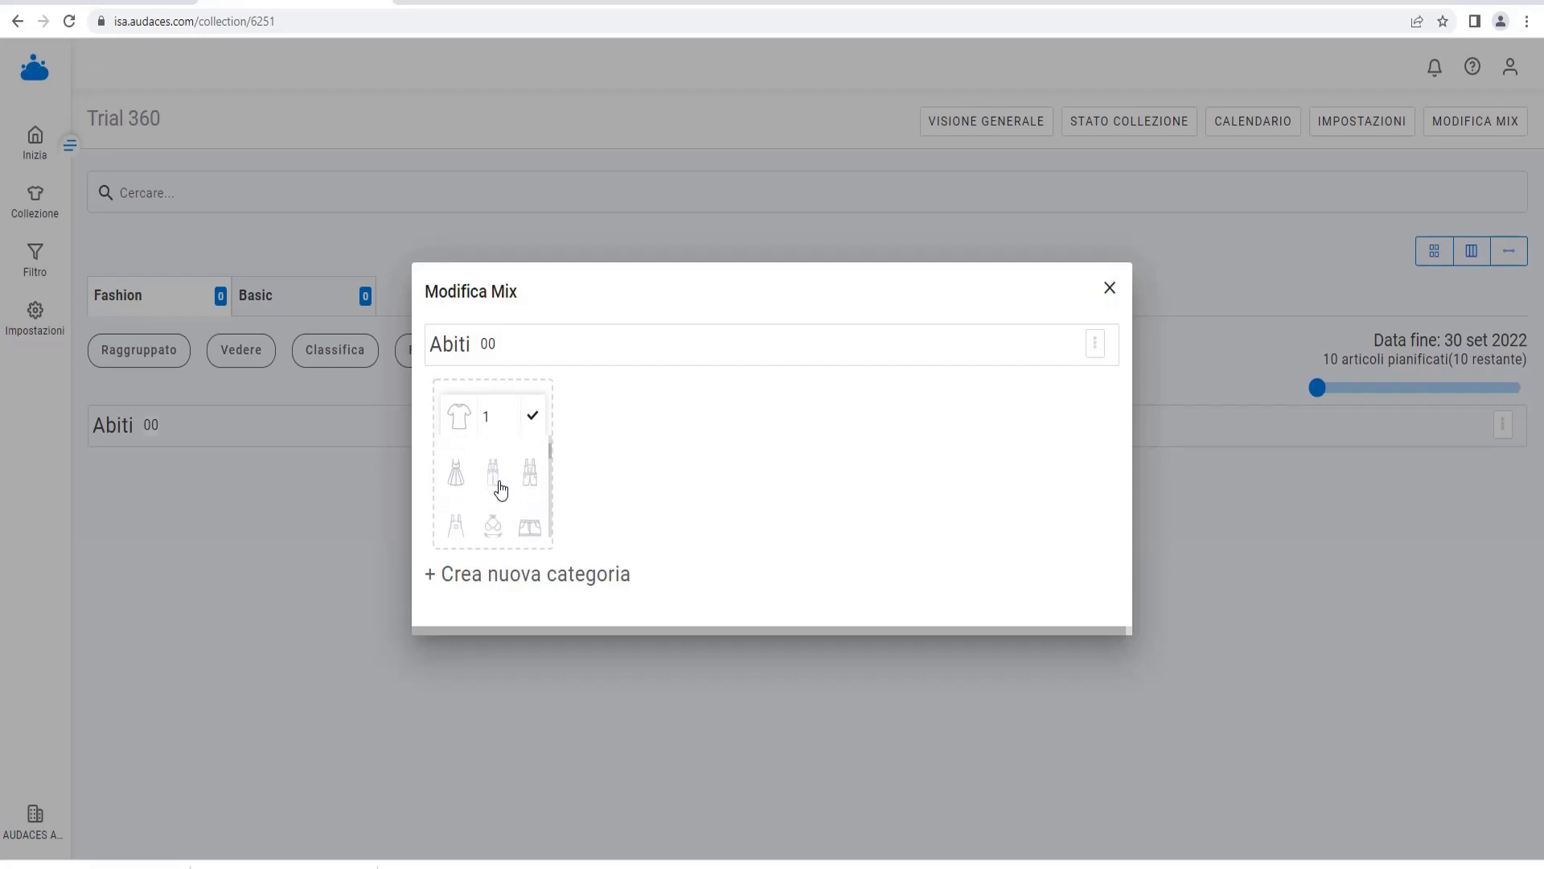
{"action": "left_click", "coordinate": [457, 479]}
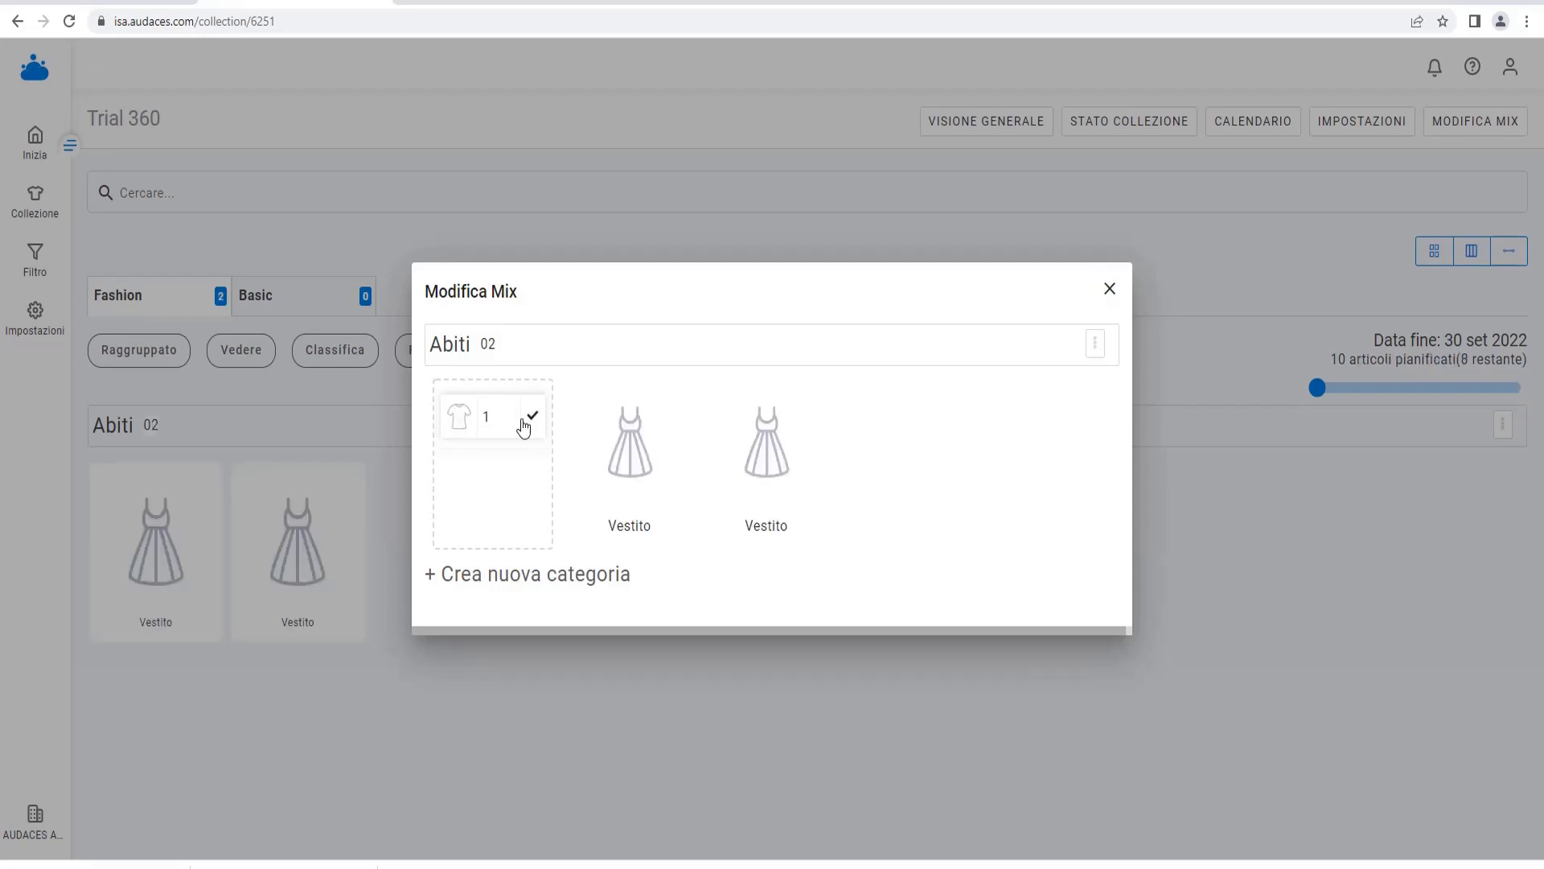
Create the category Abiti da sera and add four Vestito articles to it
{"action": "left_click", "coordinate": [559, 573]}
{"action": "type", "text": "Ab"}
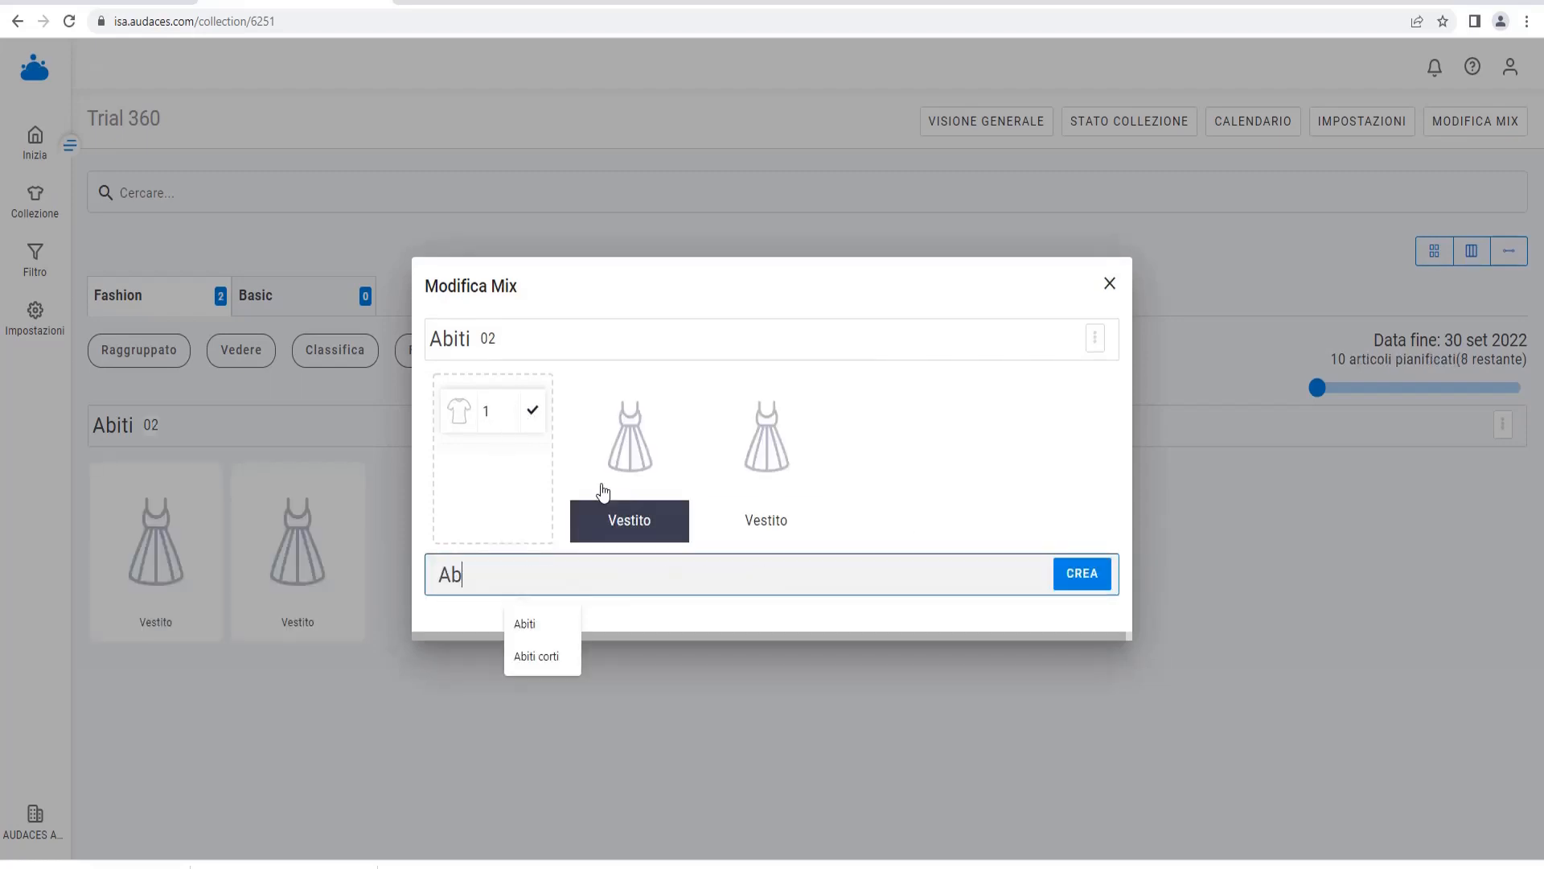
{"action": "type", "text": "iti da sera"}
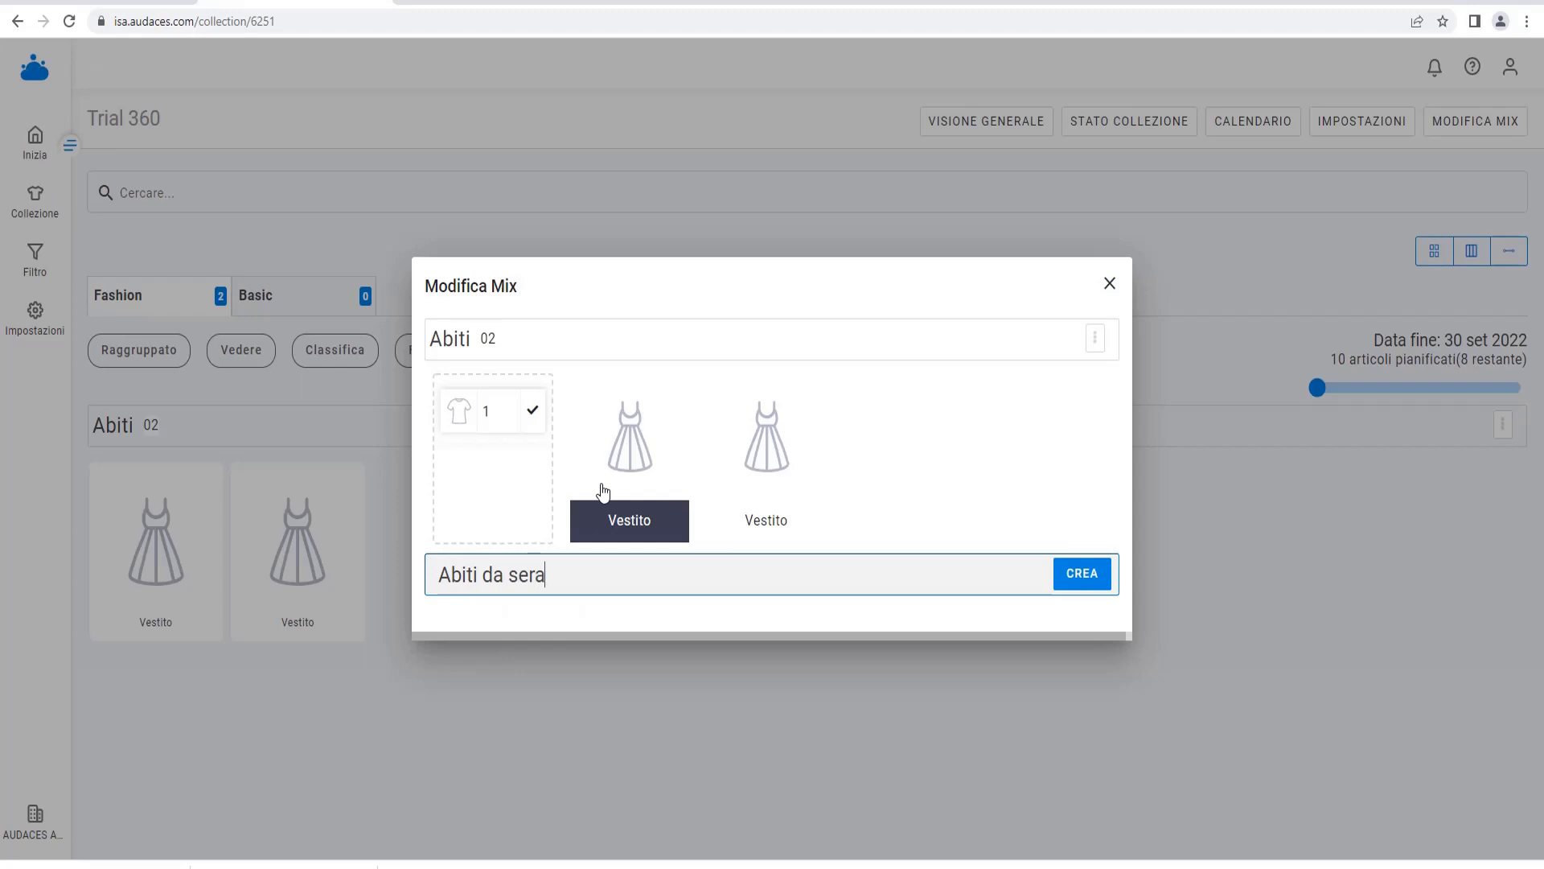
{"action": "left_click", "coordinate": [1103, 576]}
{"action": "scroll", "coordinate": [491, 621], "scroll_direction": "down", "scroll_amount": 3}
{"action": "left_click", "coordinate": [492, 622]}
{"action": "type", "text": "4"}
{"action": "left_click", "coordinate": [530, 537]}
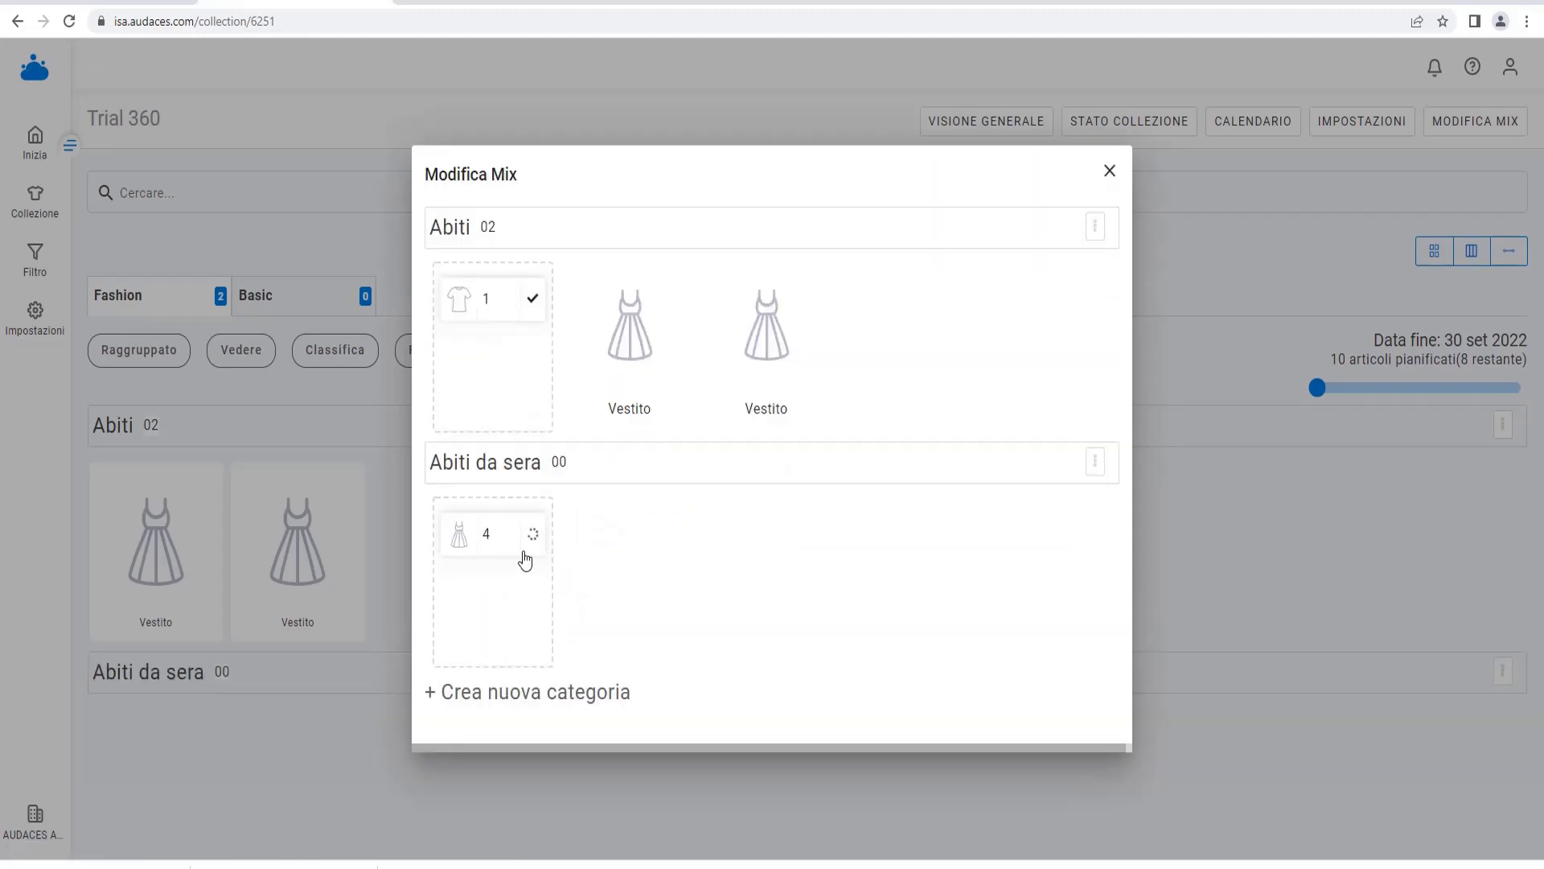
Create the category Giacche eleganti and add four Blazer articles to it
{"action": "left_click", "coordinate": [523, 691]}
{"action": "type", "text": "Giacche eleganti"}
{"action": "left_click", "coordinate": [1079, 691]}
{"action": "left_click", "coordinate": [453, 540]}
{"action": "scroll", "coordinate": [504, 592], "scroll_direction": "down", "scroll_amount": 1}
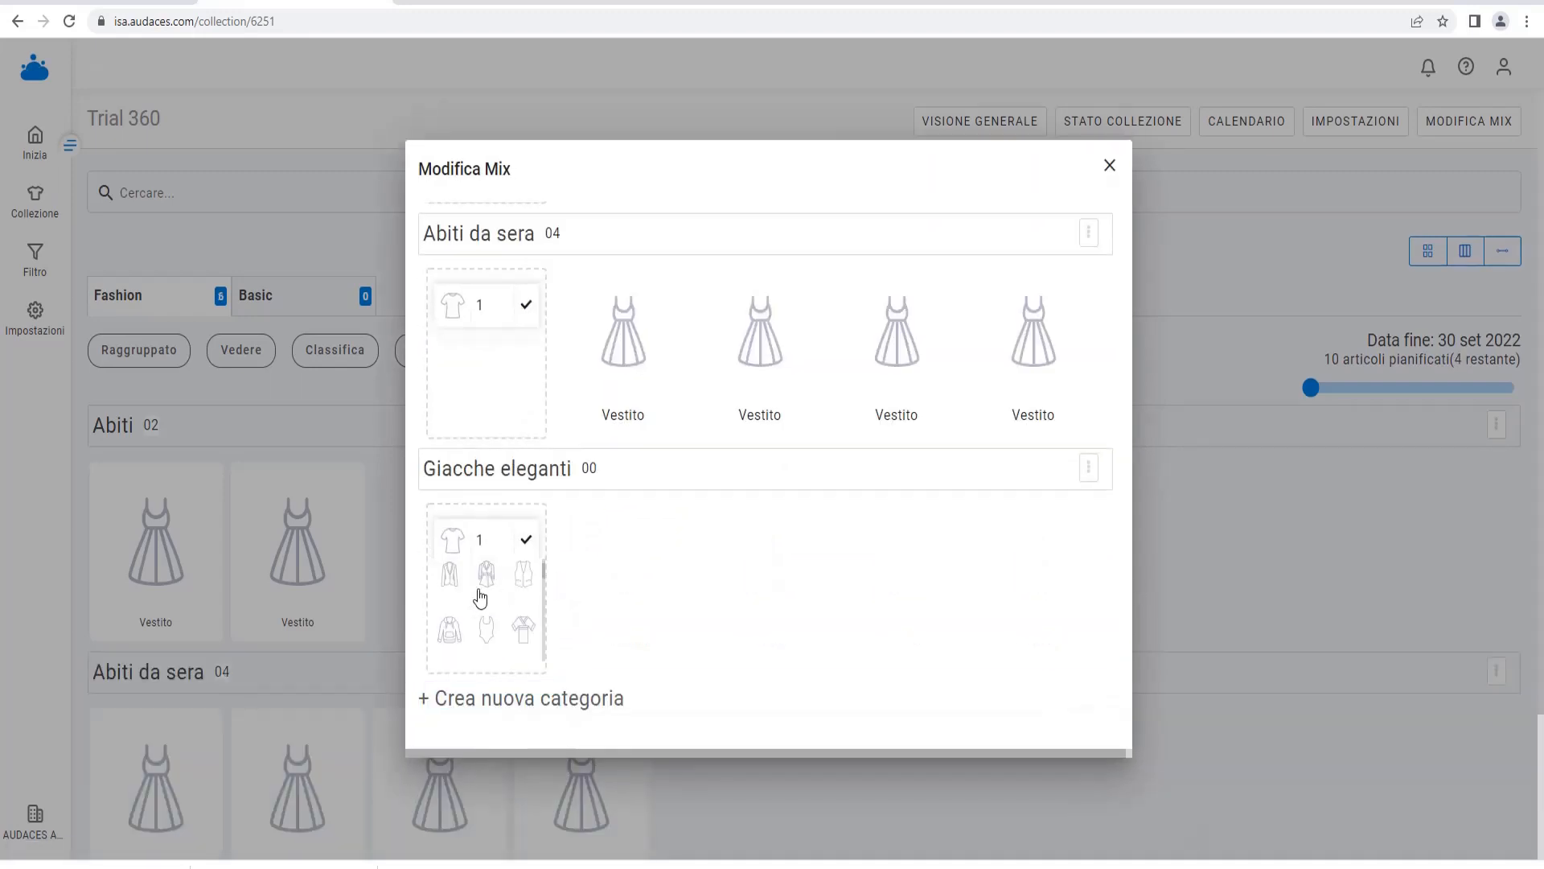
{"action": "left_click", "coordinate": [449, 592]}
{"action": "type", "text": "4"}
{"action": "left_click", "coordinate": [527, 552]}
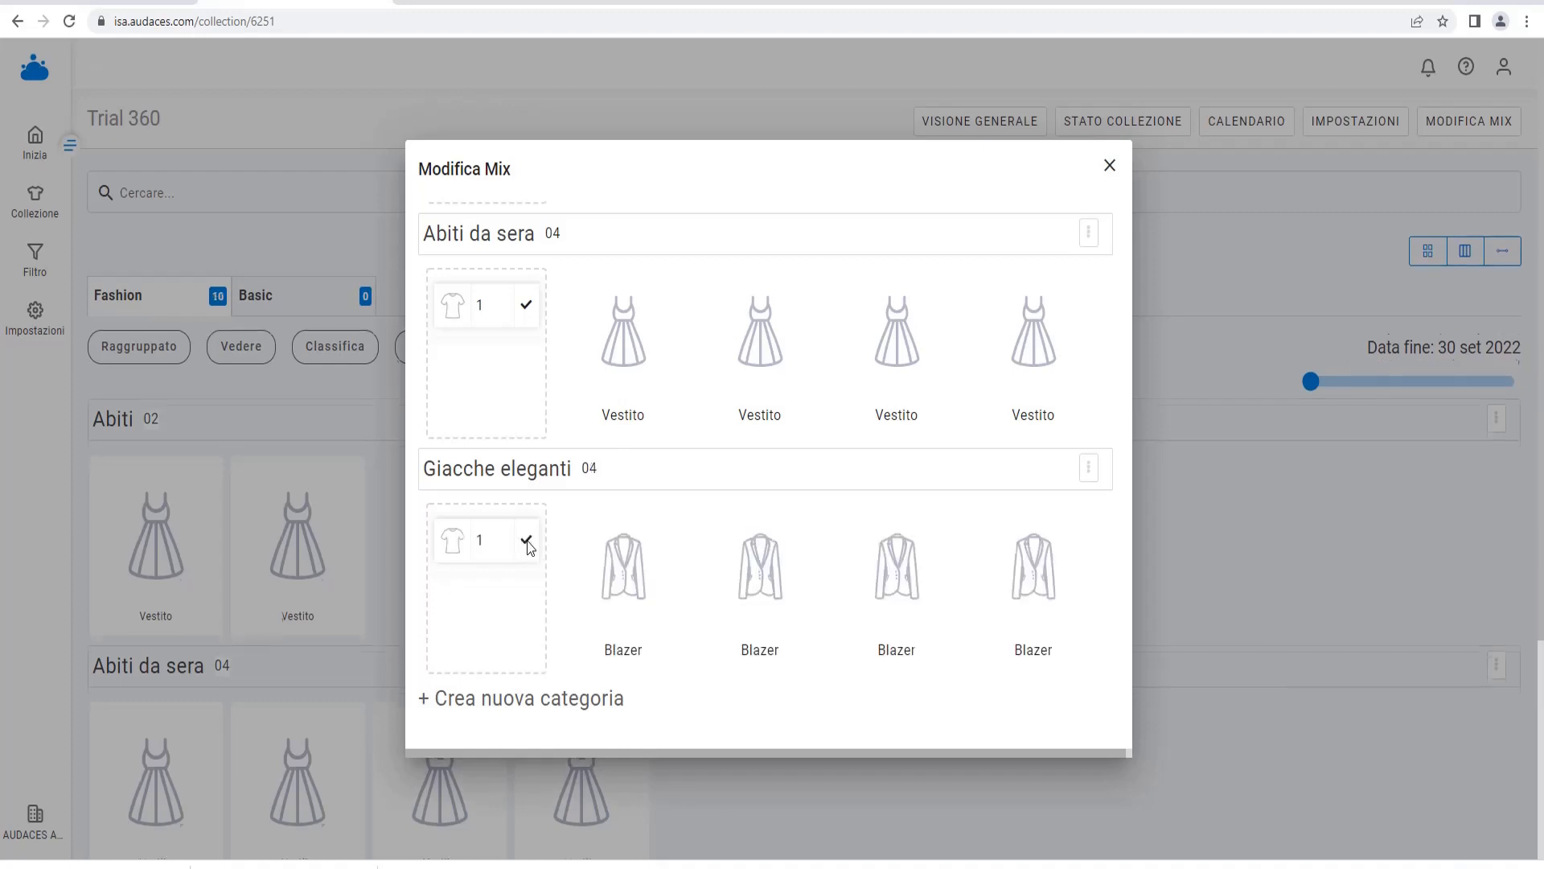
Delete the first Vestito article from the Abiti category and confirm the removal
{"action": "scroll", "coordinate": [635, 475], "scroll_direction": "up", "scroll_amount": 3}
{"action": "scroll", "coordinate": [668, 467], "scroll_direction": "up", "scroll_amount": 1}
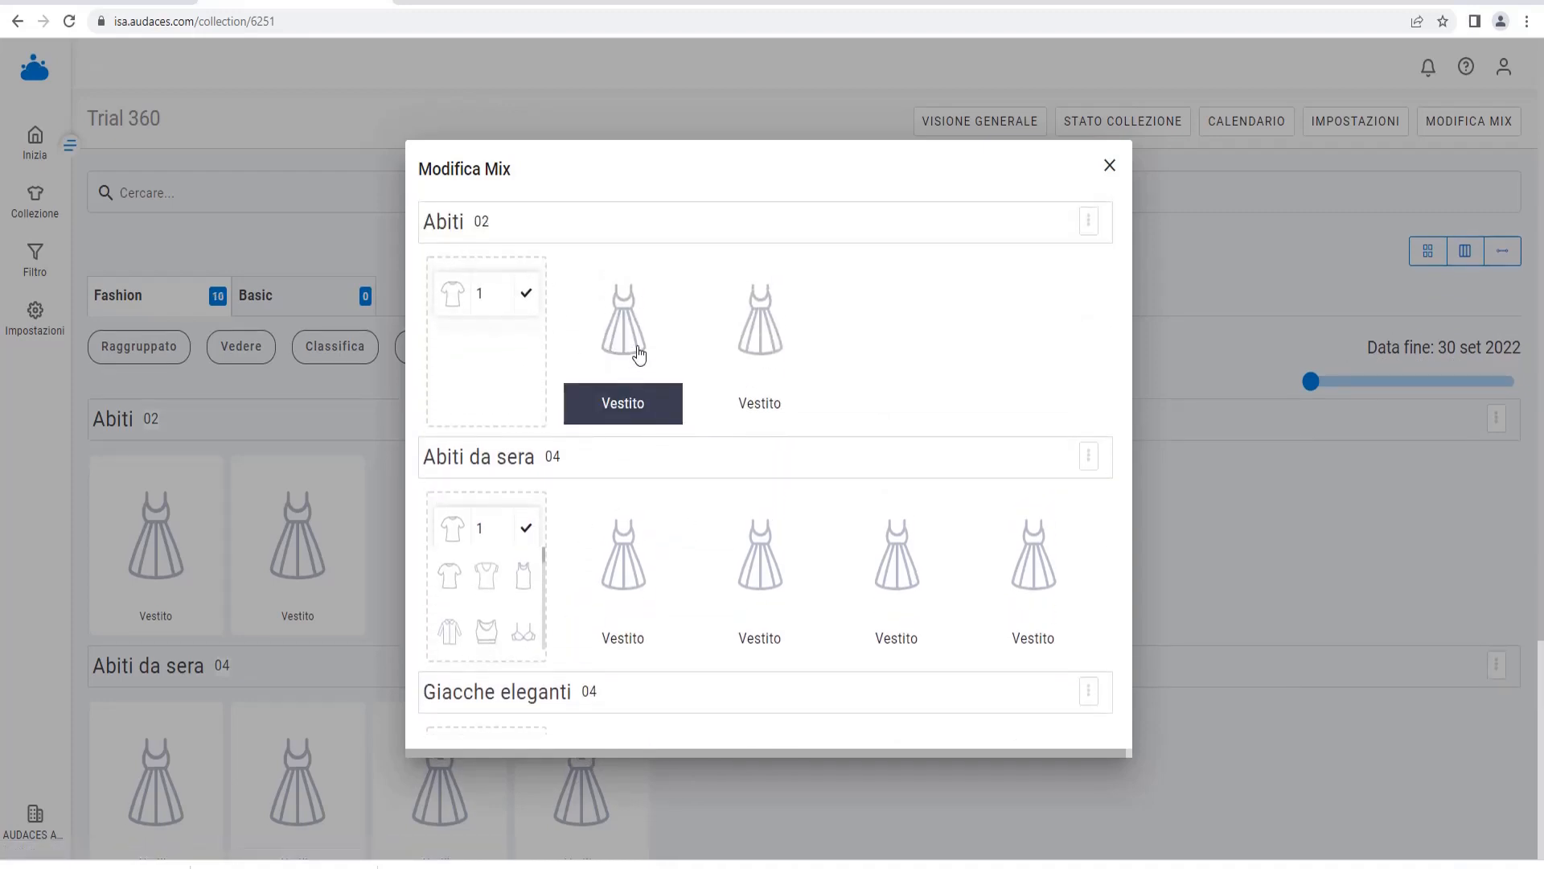
{"action": "left_click_drag", "start_coordinate": [636, 347], "coordinate": [756, 161]}
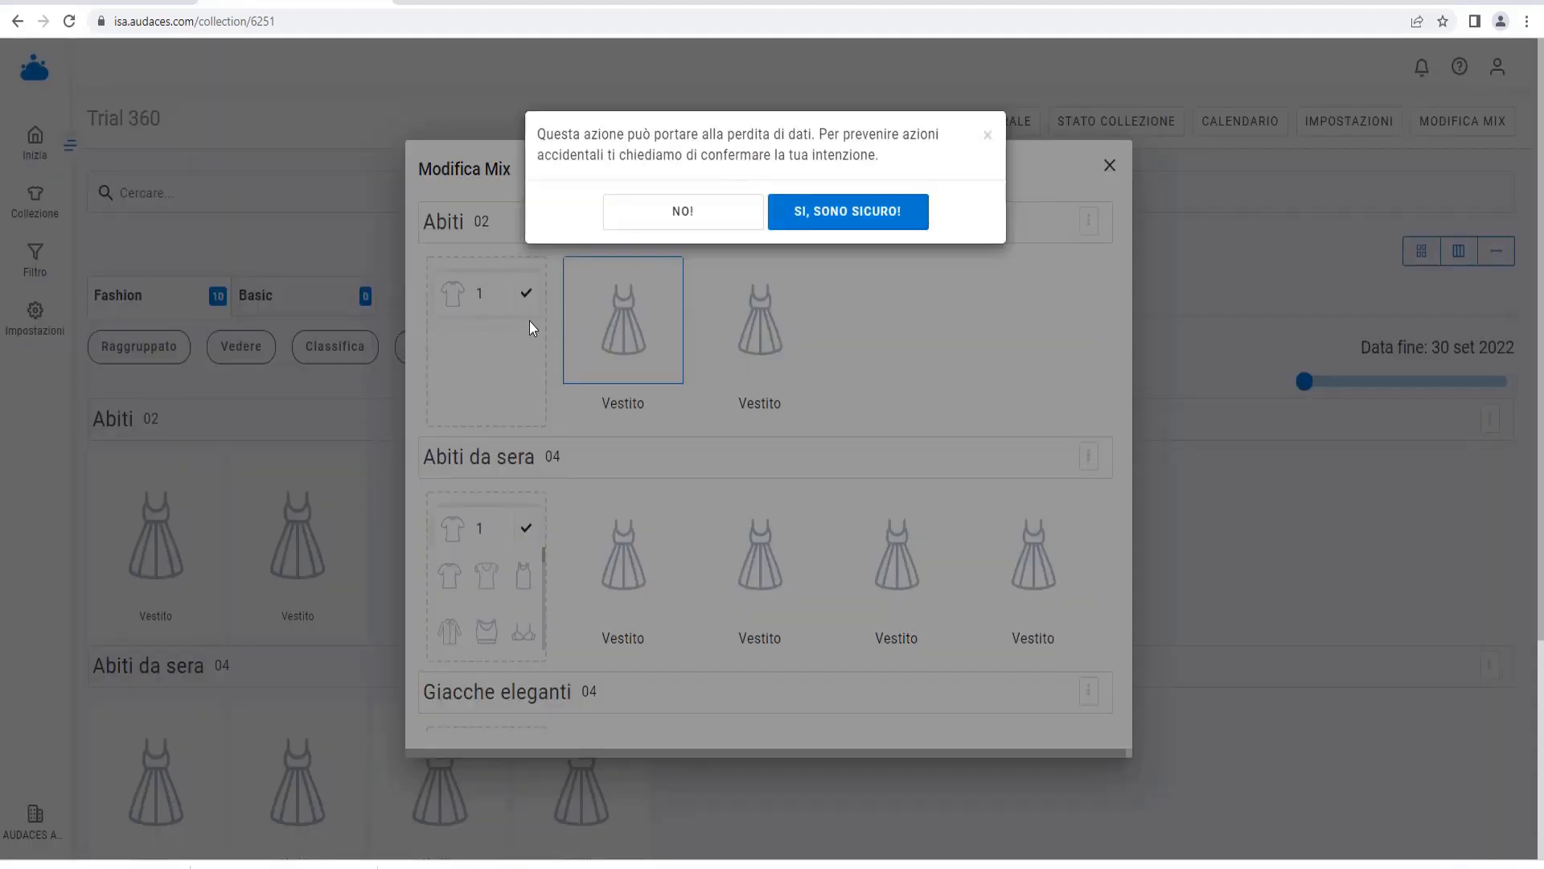
{"action": "left_click", "coordinate": [818, 221]}
Add one Gonna and one Camicia article to the Abiti category
{"action": "mouse_move", "coordinate": [458, 341]}
{"action": "scroll", "coordinate": [486, 359], "scroll_direction": "down", "scroll_amount": 1}
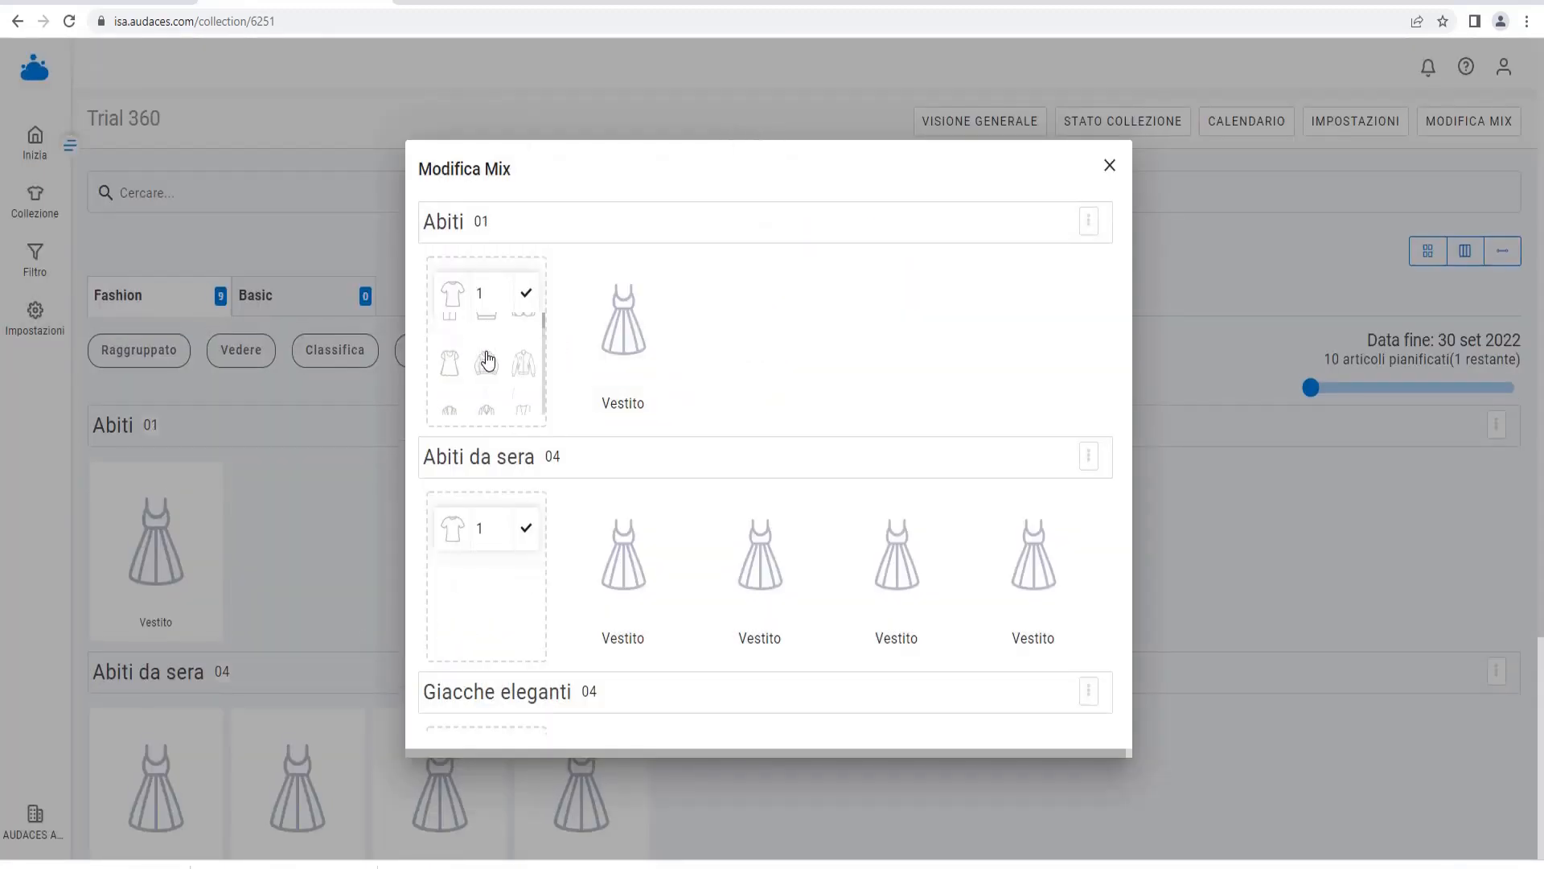
{"action": "left_click", "coordinate": [450, 362]}
{"action": "left_click", "coordinate": [528, 300]}
{"action": "left_click", "coordinate": [526, 292]}
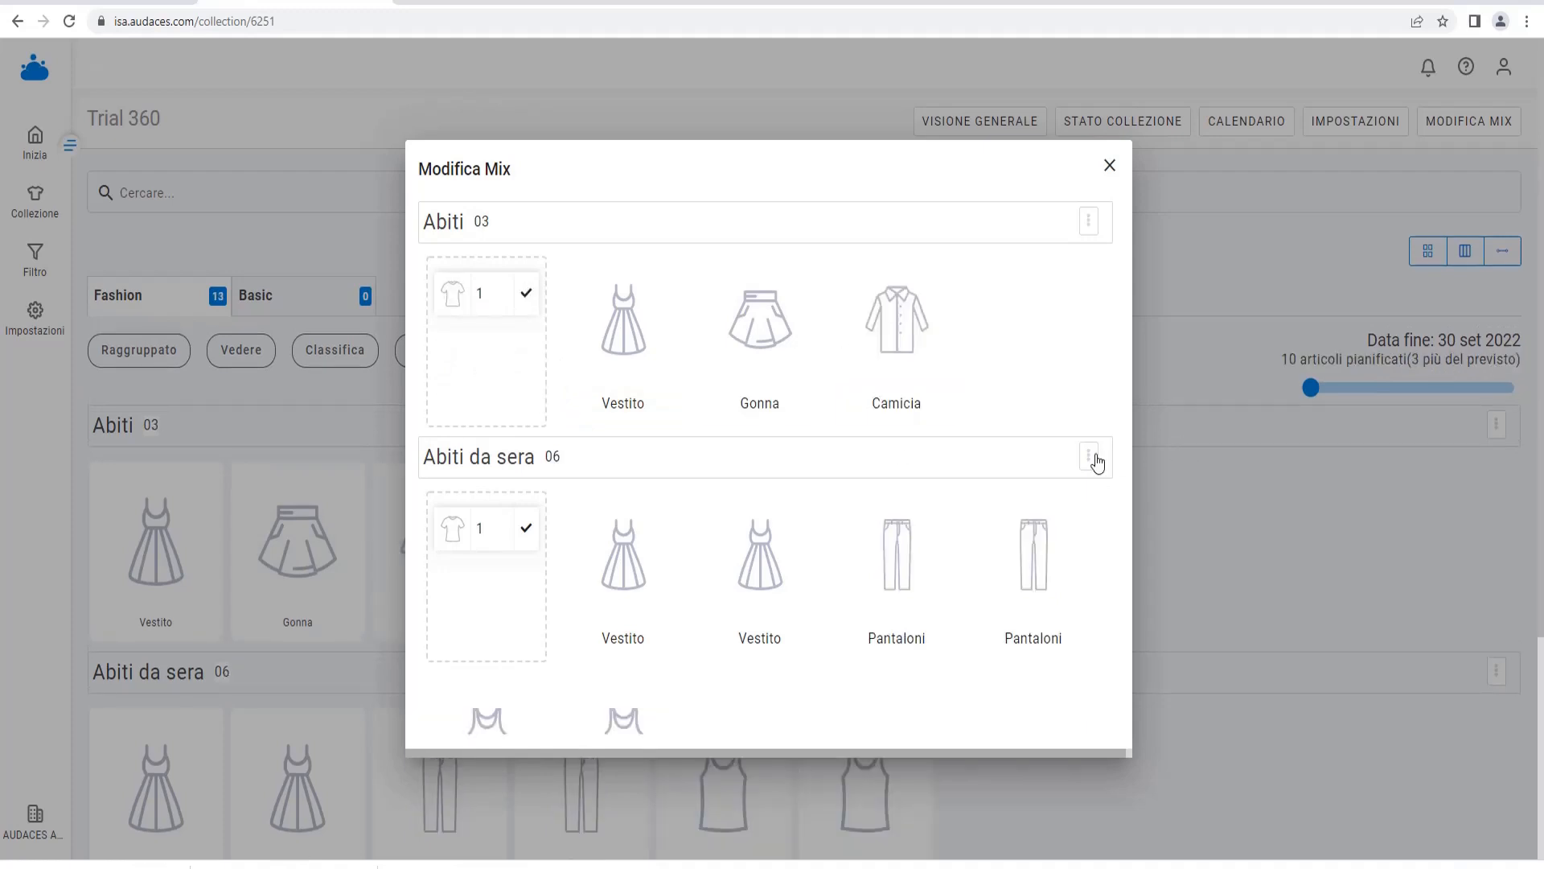
Rename the Abiti da sera category as Capi eleganti and close the mix editor
{"action": "left_click", "coordinate": [1098, 463]}
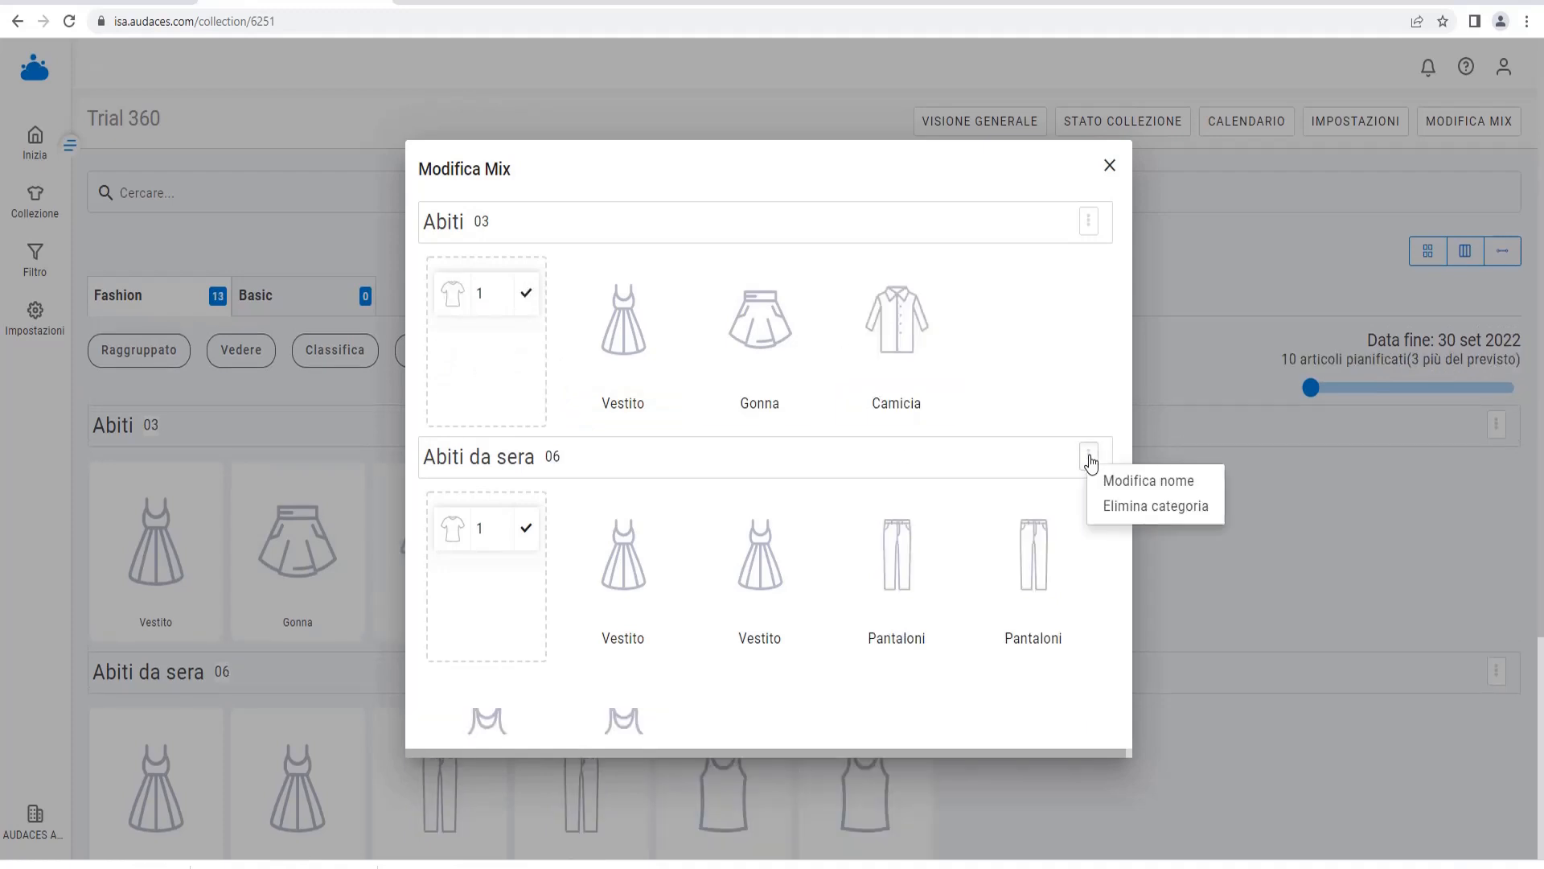
{"action": "left_click", "coordinate": [1129, 482]}
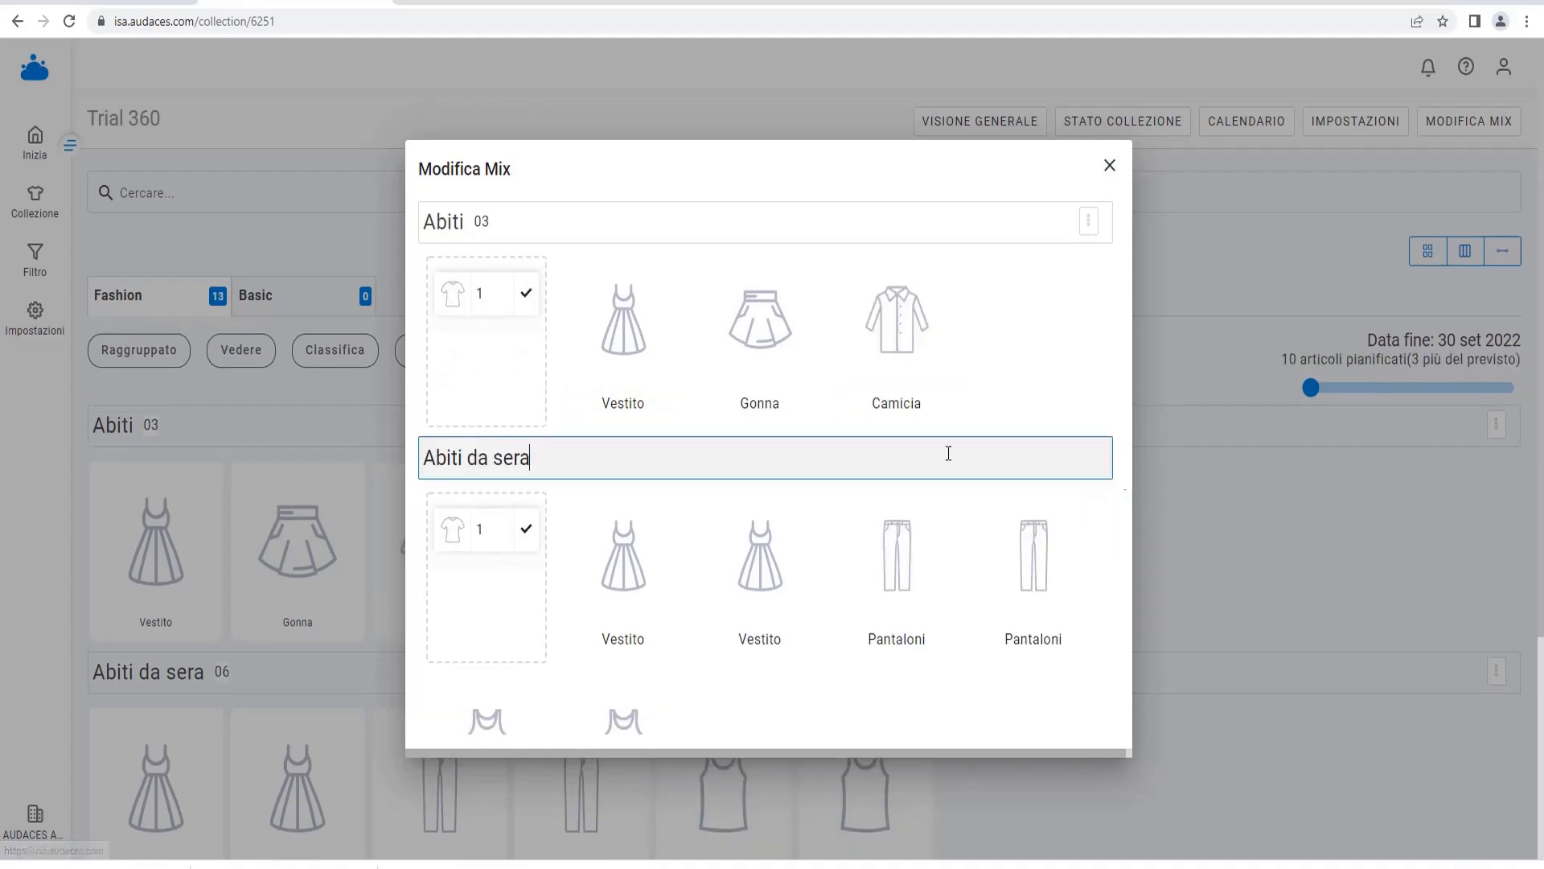
{"action": "left_click_drag", "start_coordinate": [531, 459], "coordinate": [457, 471]}
{"action": "key", "text": "ctrl+a"}
{"action": "type", "text": "Capi eleganti"}
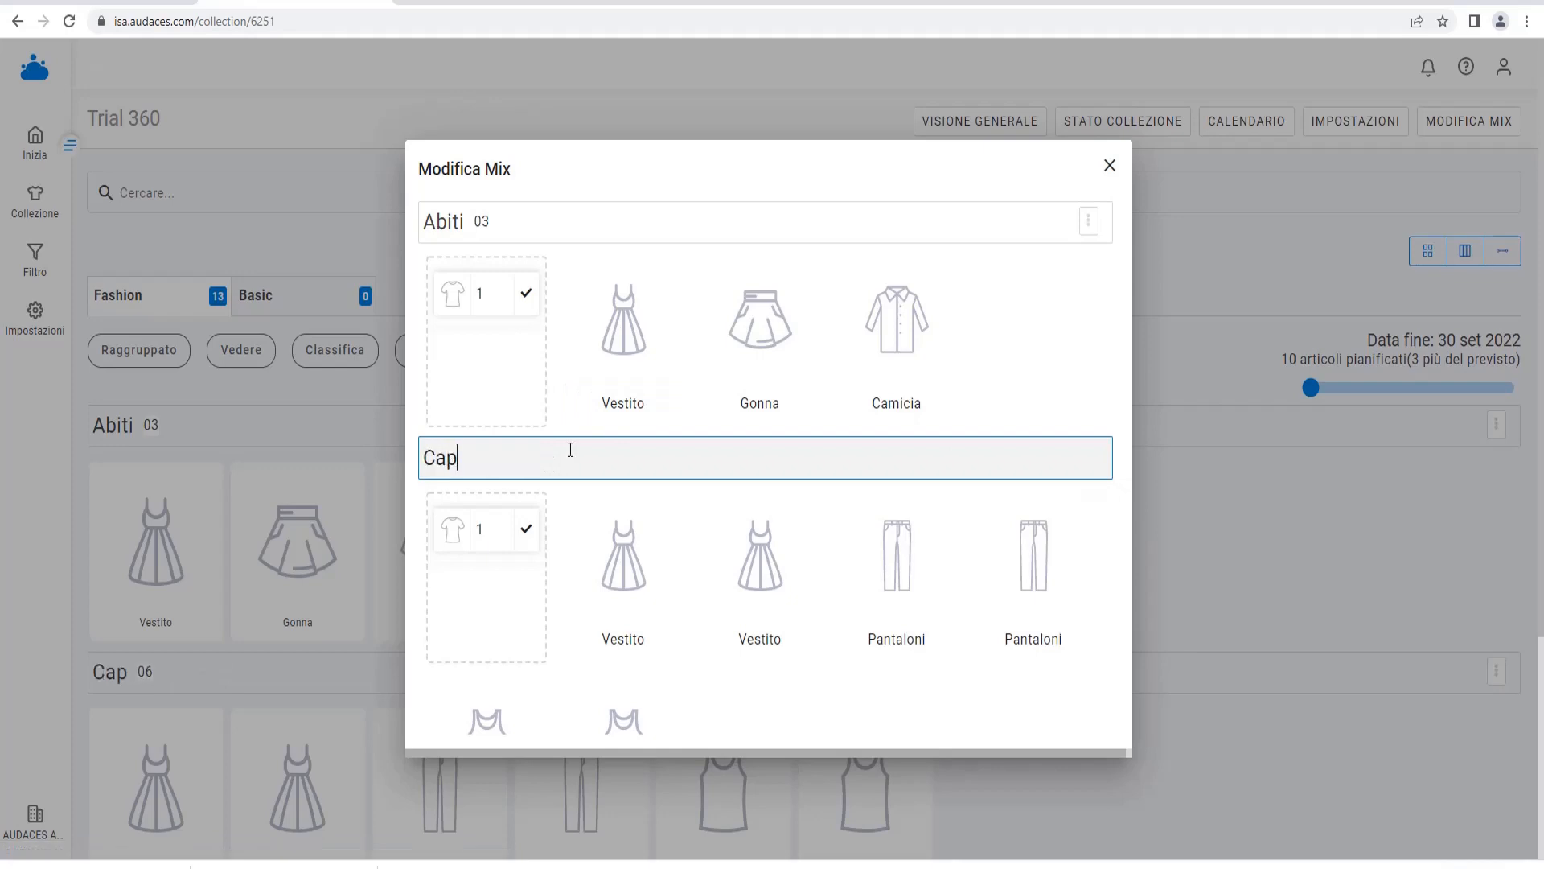
{"action": "key", "text": "Return"}
{"action": "left_click", "coordinate": [1110, 171]}
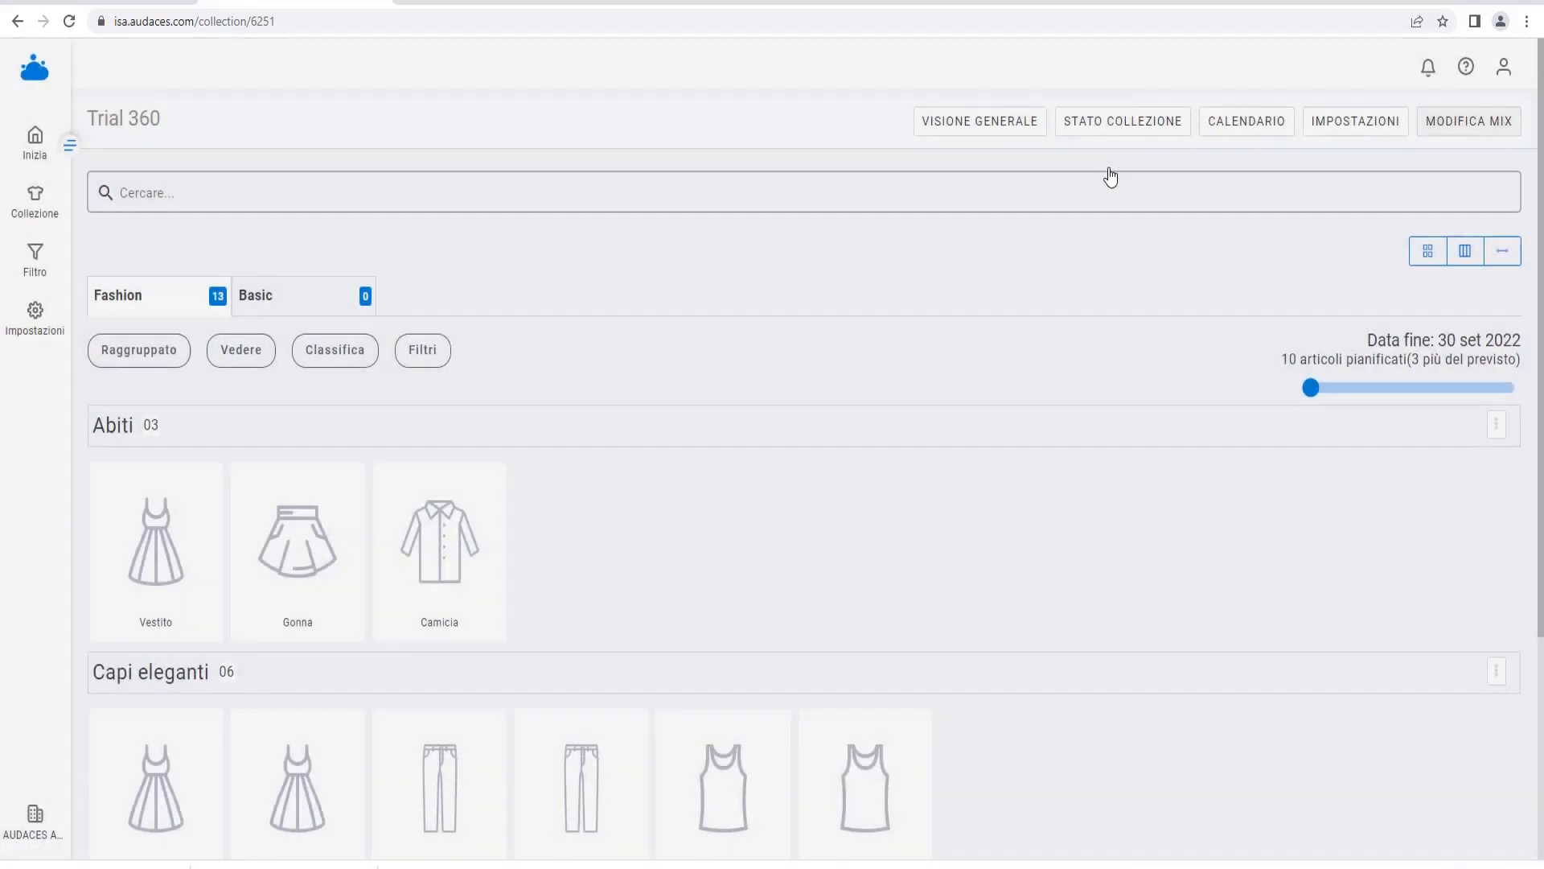
In the Basic cycle's mix, create the category T-Shirts Donna with three Camicetta articles
{"action": "left_click", "coordinate": [322, 299]}
{"action": "left_click", "coordinate": [1480, 122]}
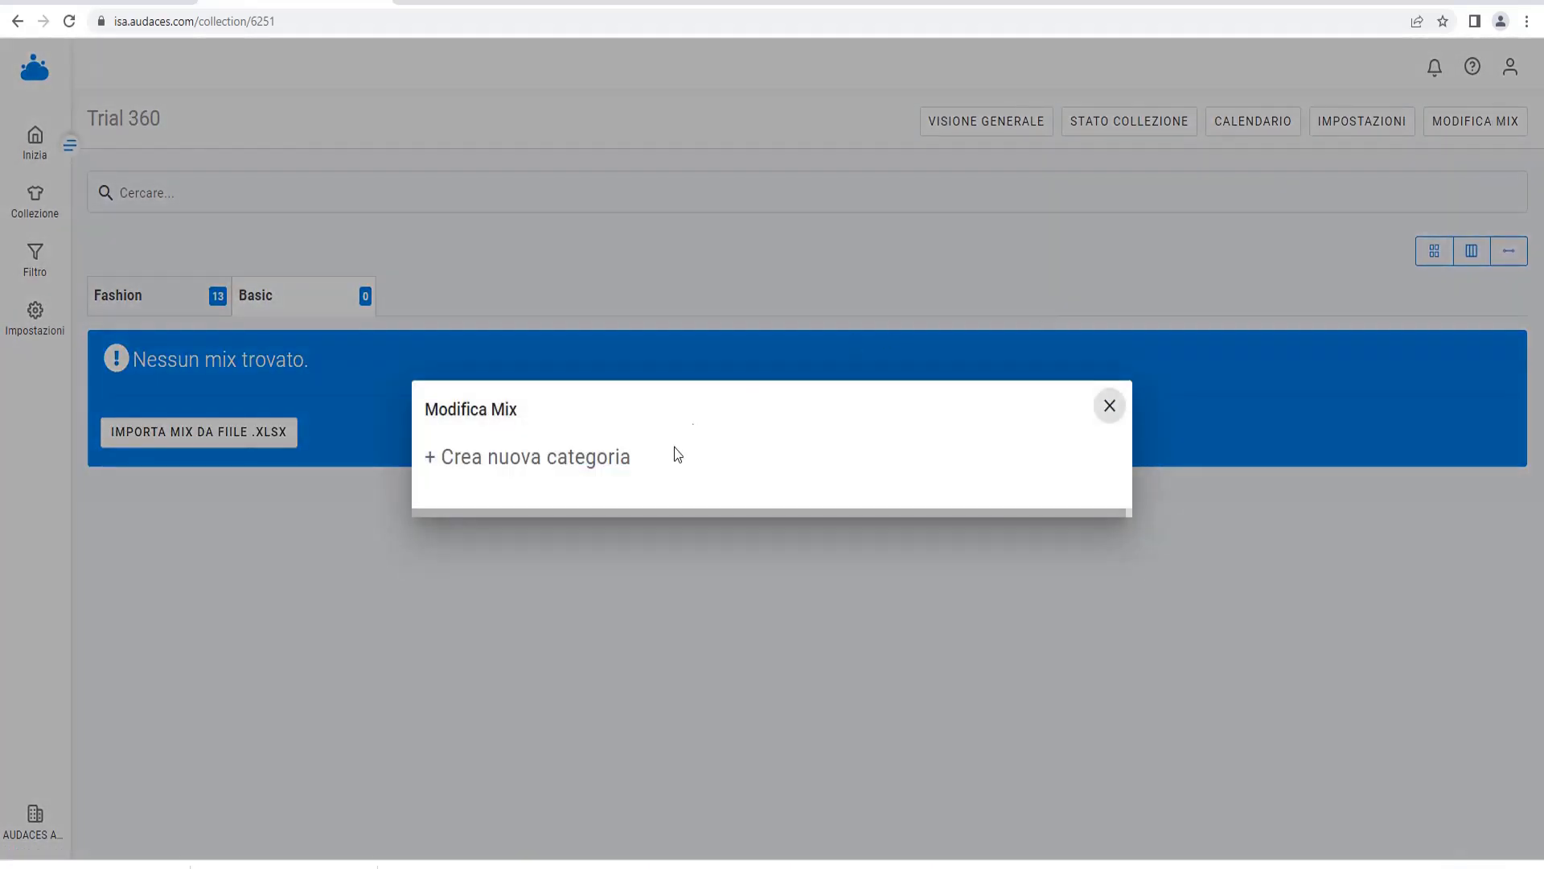
{"action": "left_click", "coordinate": [598, 457]}
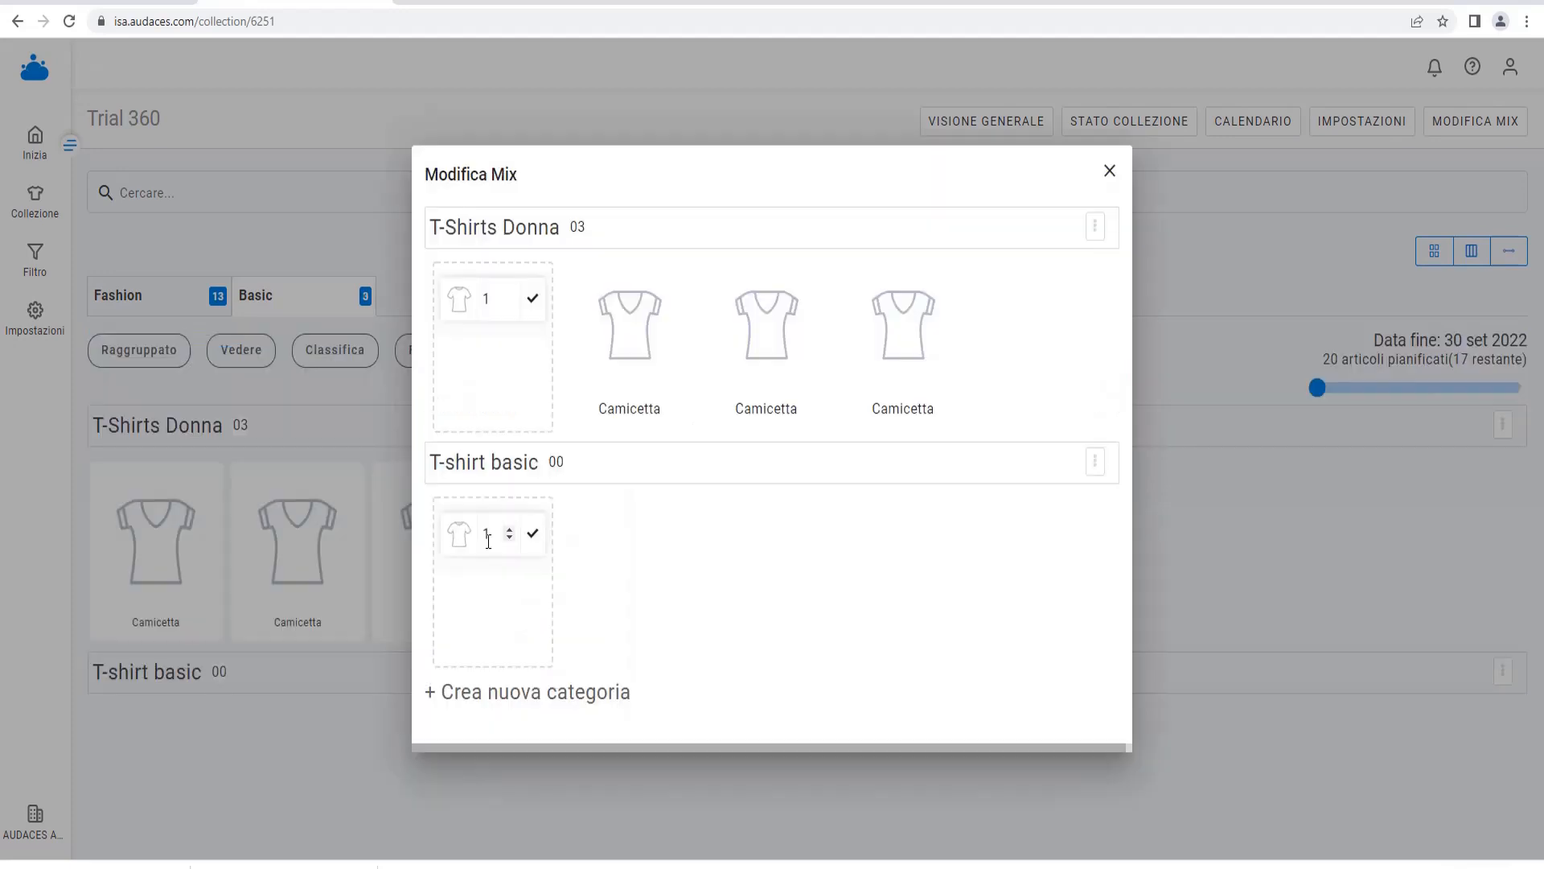
Add two T-Shirt and seven Canottiera articles to T-shirt basic, and three Pantaloni articles to the pantaloni category
{"action": "double_click", "coordinate": [508, 532]}
{"action": "left_click", "coordinate": [510, 538]}
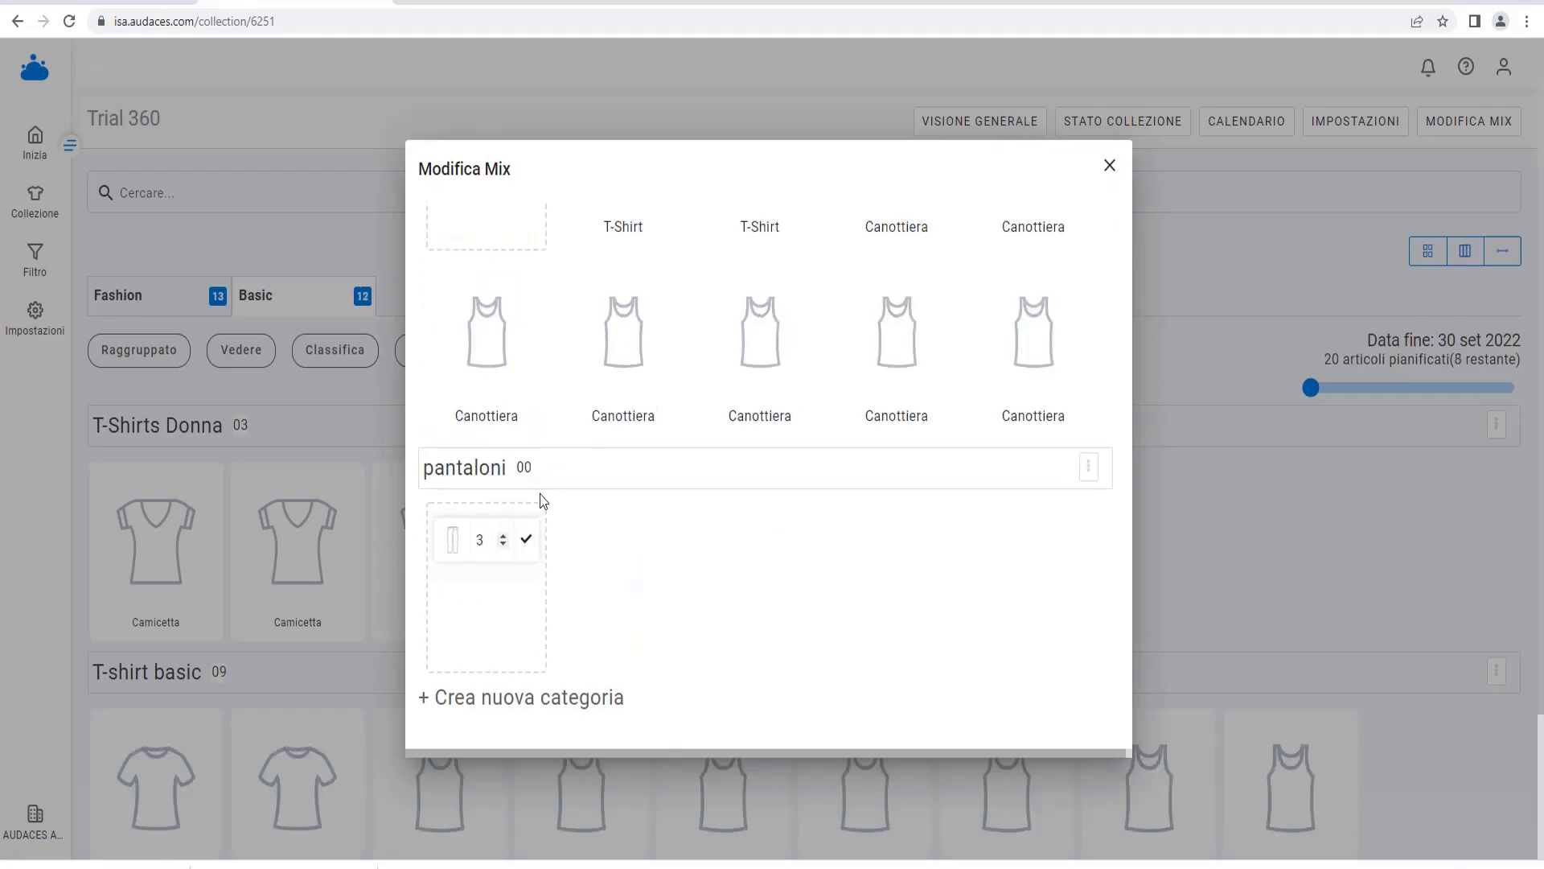
{"action": "left_click", "coordinate": [527, 541]}
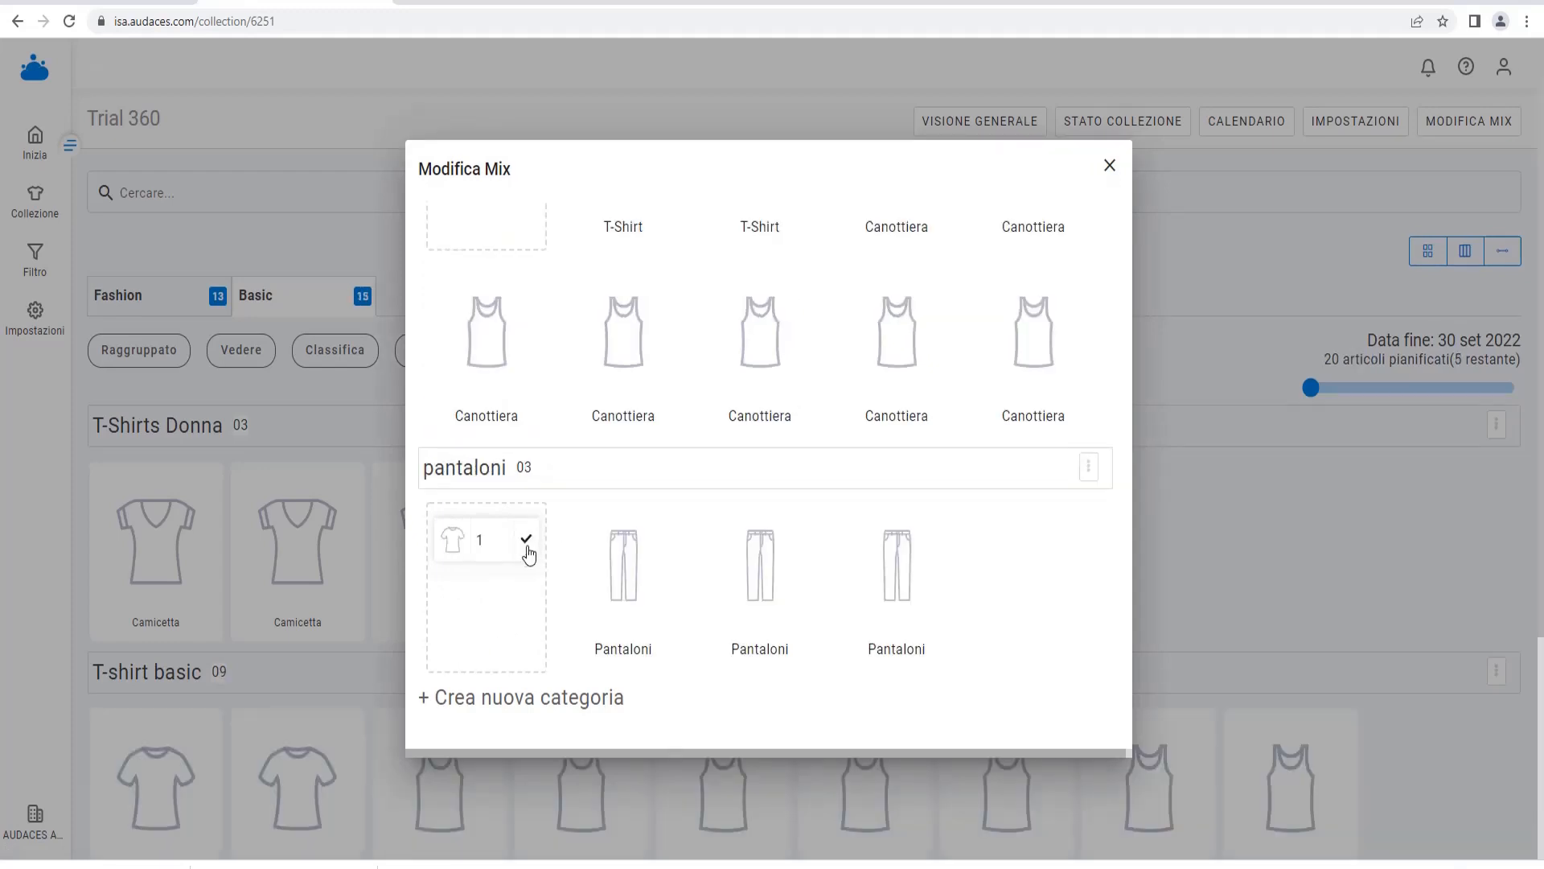
Create the category capispalla with two Bomber and three Cappotto articles and close the mix editor
{"action": "left_click", "coordinate": [521, 697]}
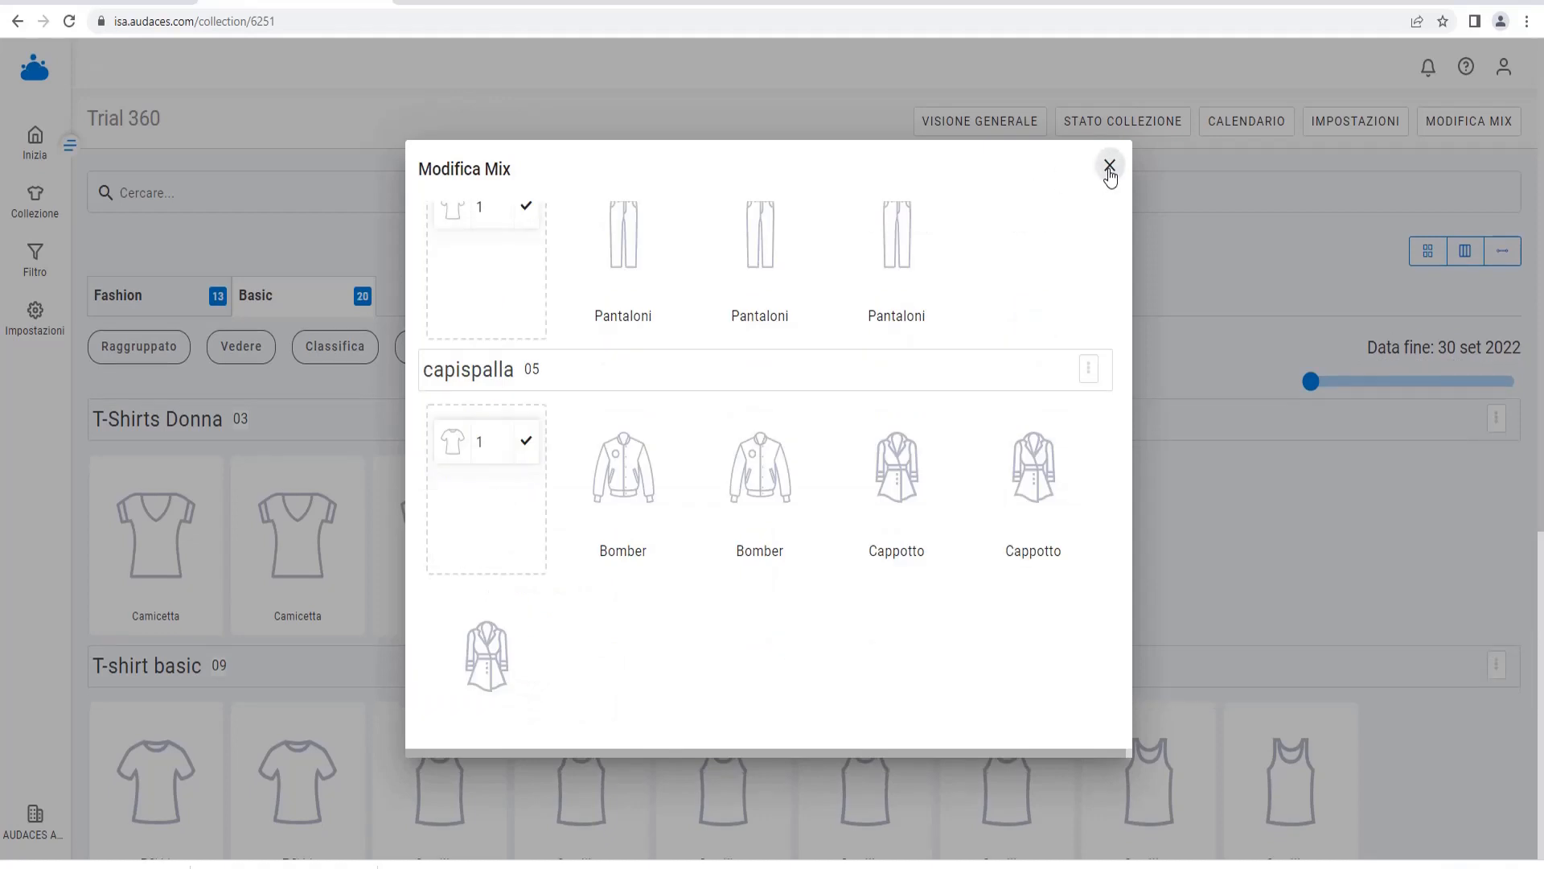
{"action": "left_click", "coordinate": [1109, 166]}
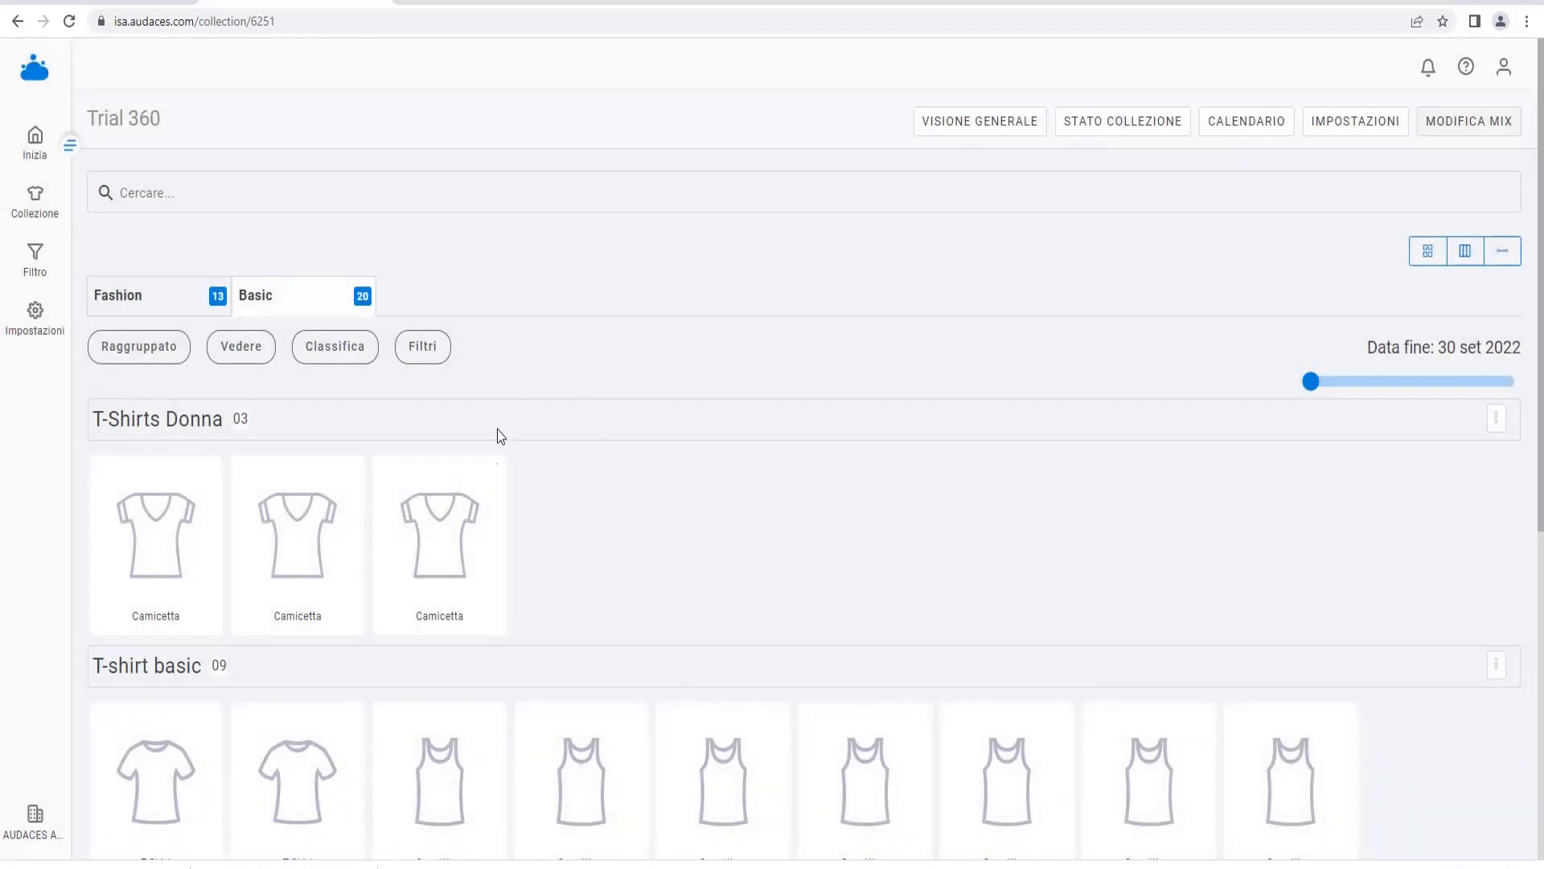
{"action": "scroll", "coordinate": [965, 660], "scroll_direction": "down", "scroll_amount": 1}
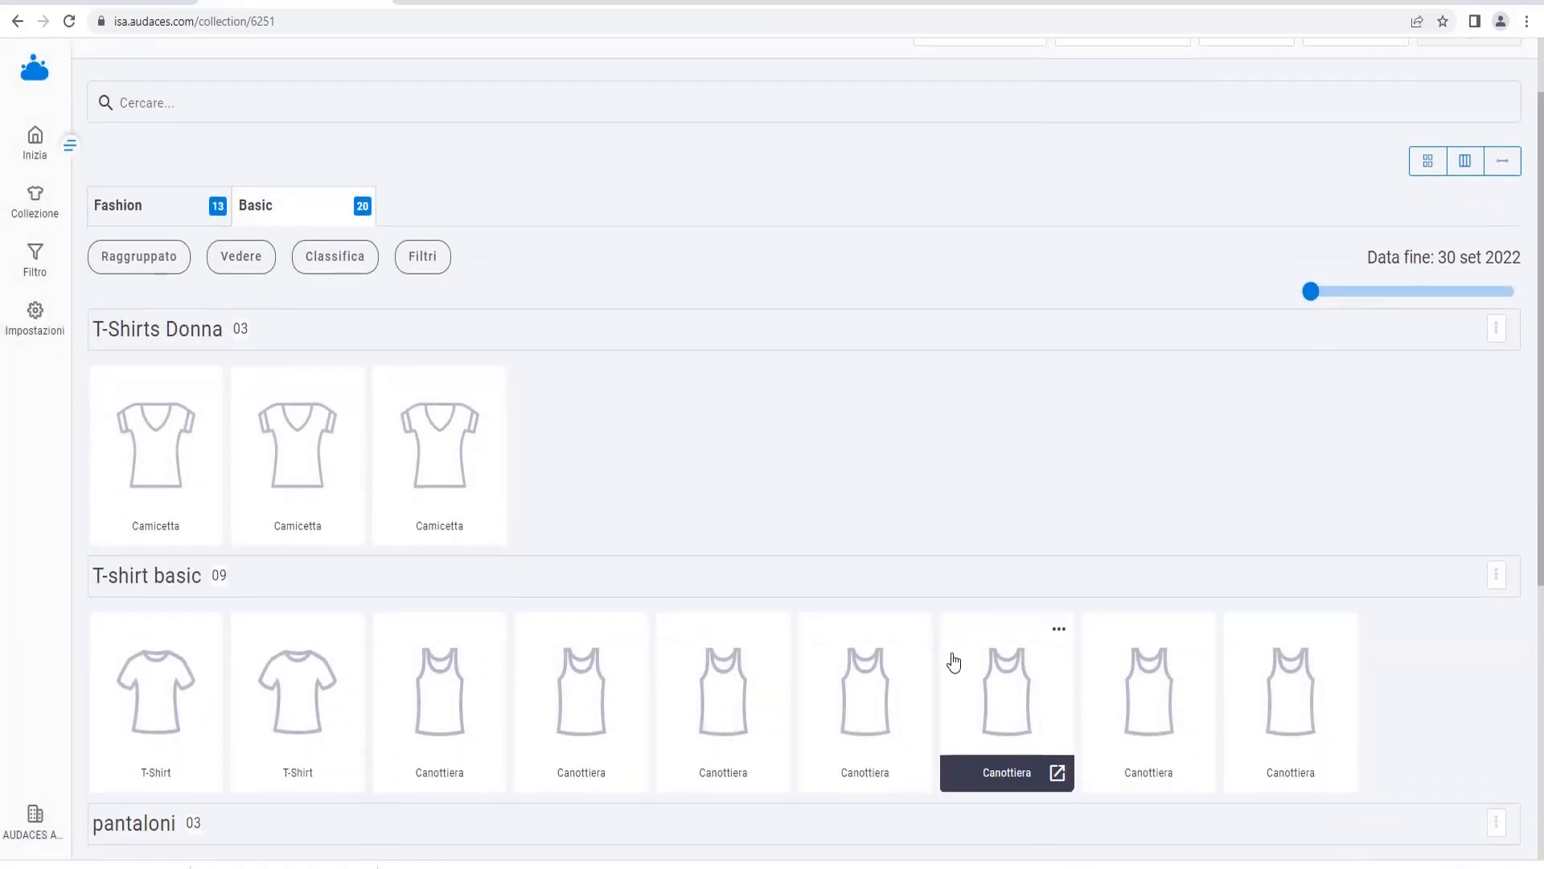
Start the Trial 360 collection from the collections overview and confirm
{"action": "scroll", "coordinate": [954, 662], "scroll_direction": "down", "scroll_amount": 5}
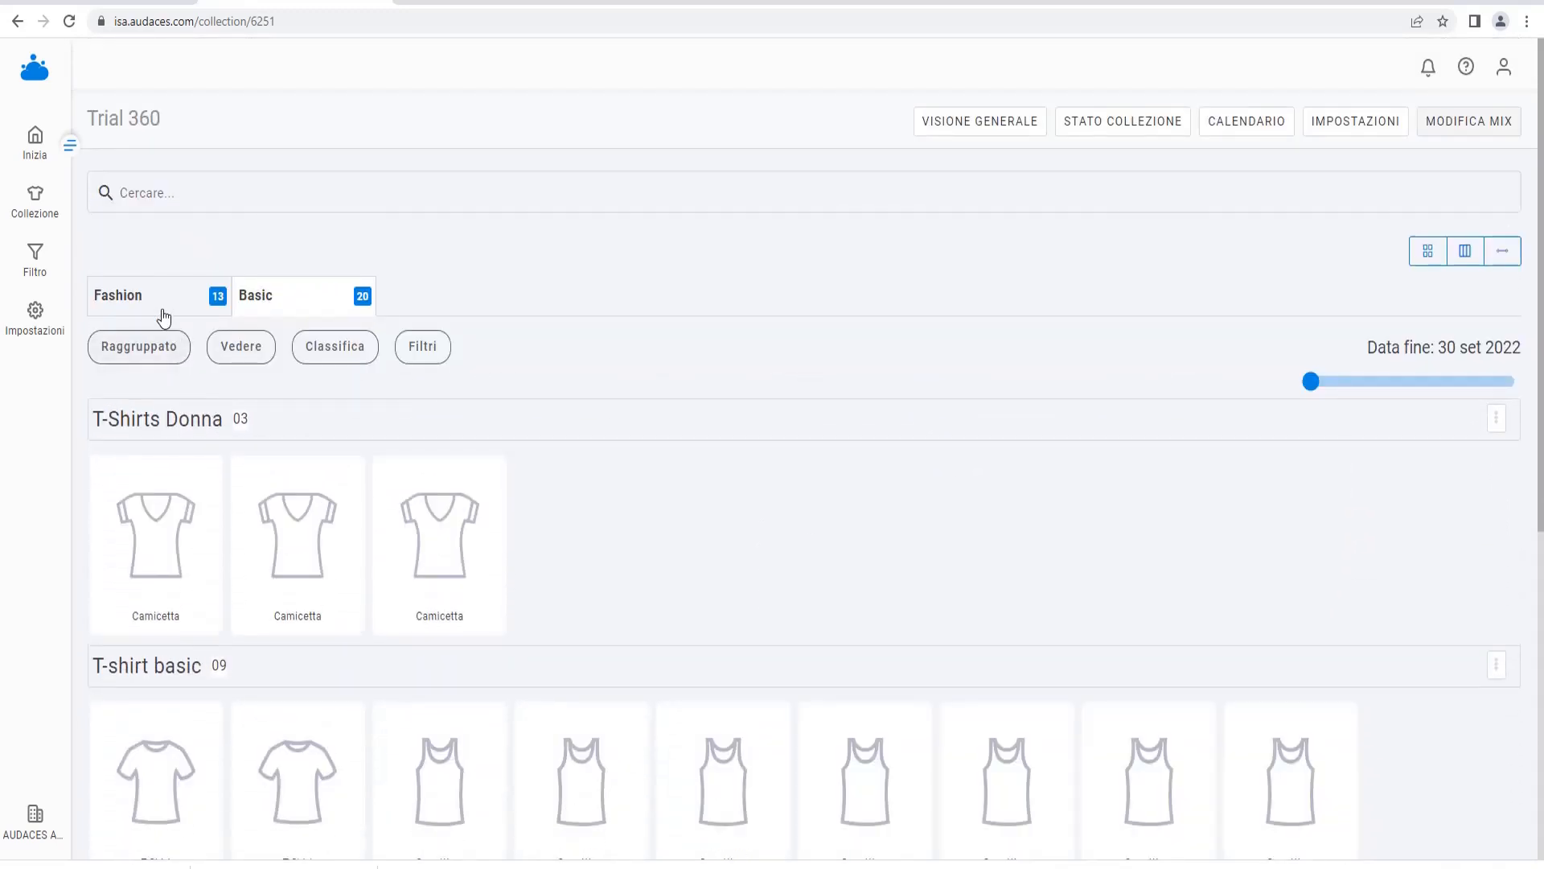
{"action": "left_click", "coordinate": [163, 318]}
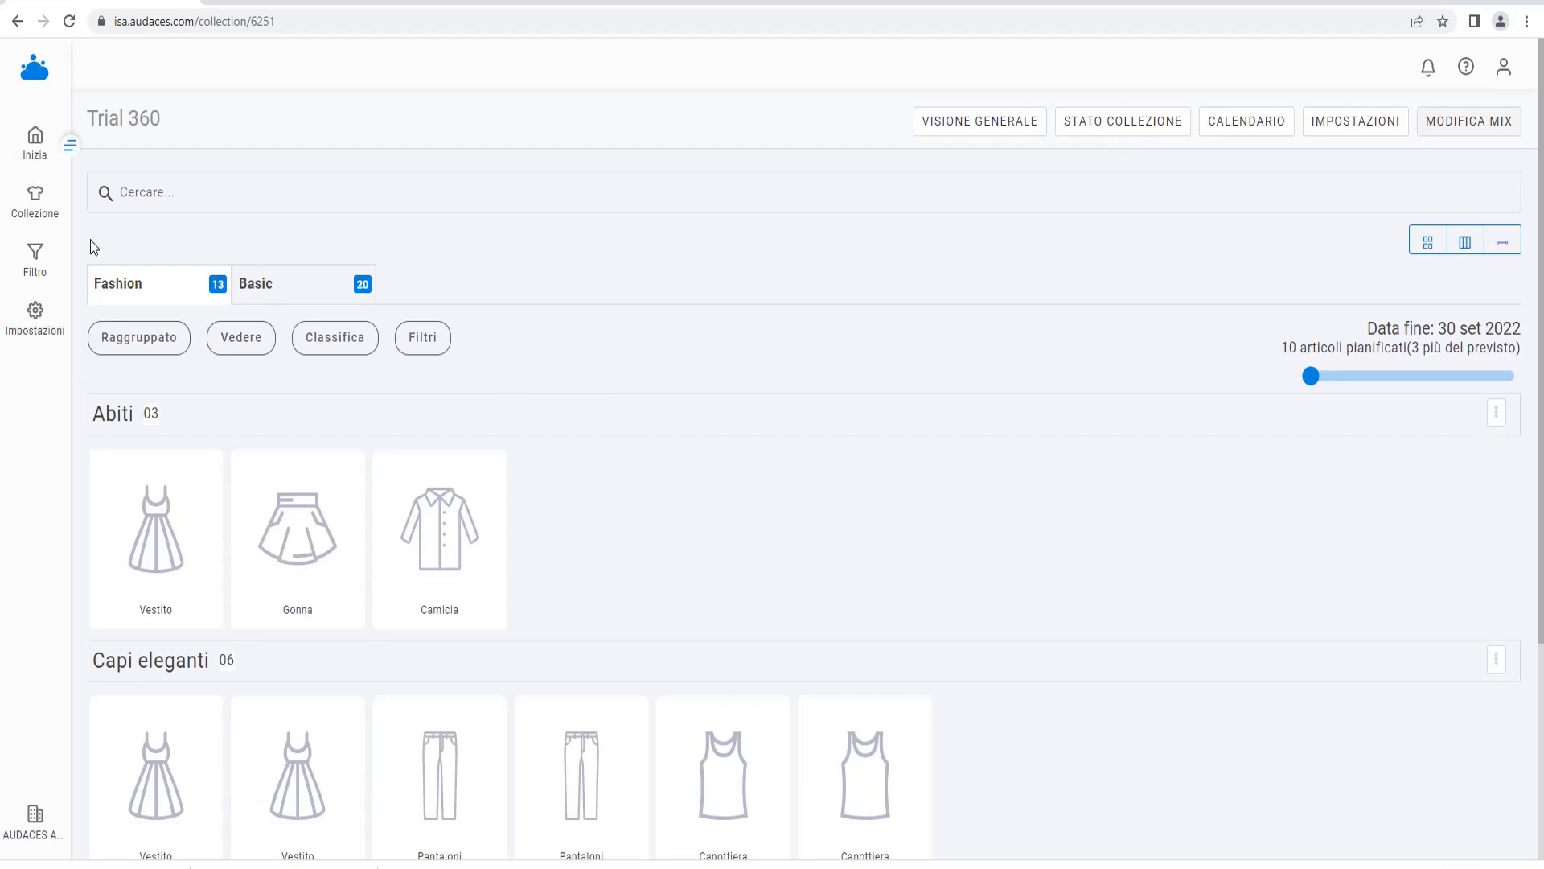
{"action": "left_click", "coordinate": [32, 212]}
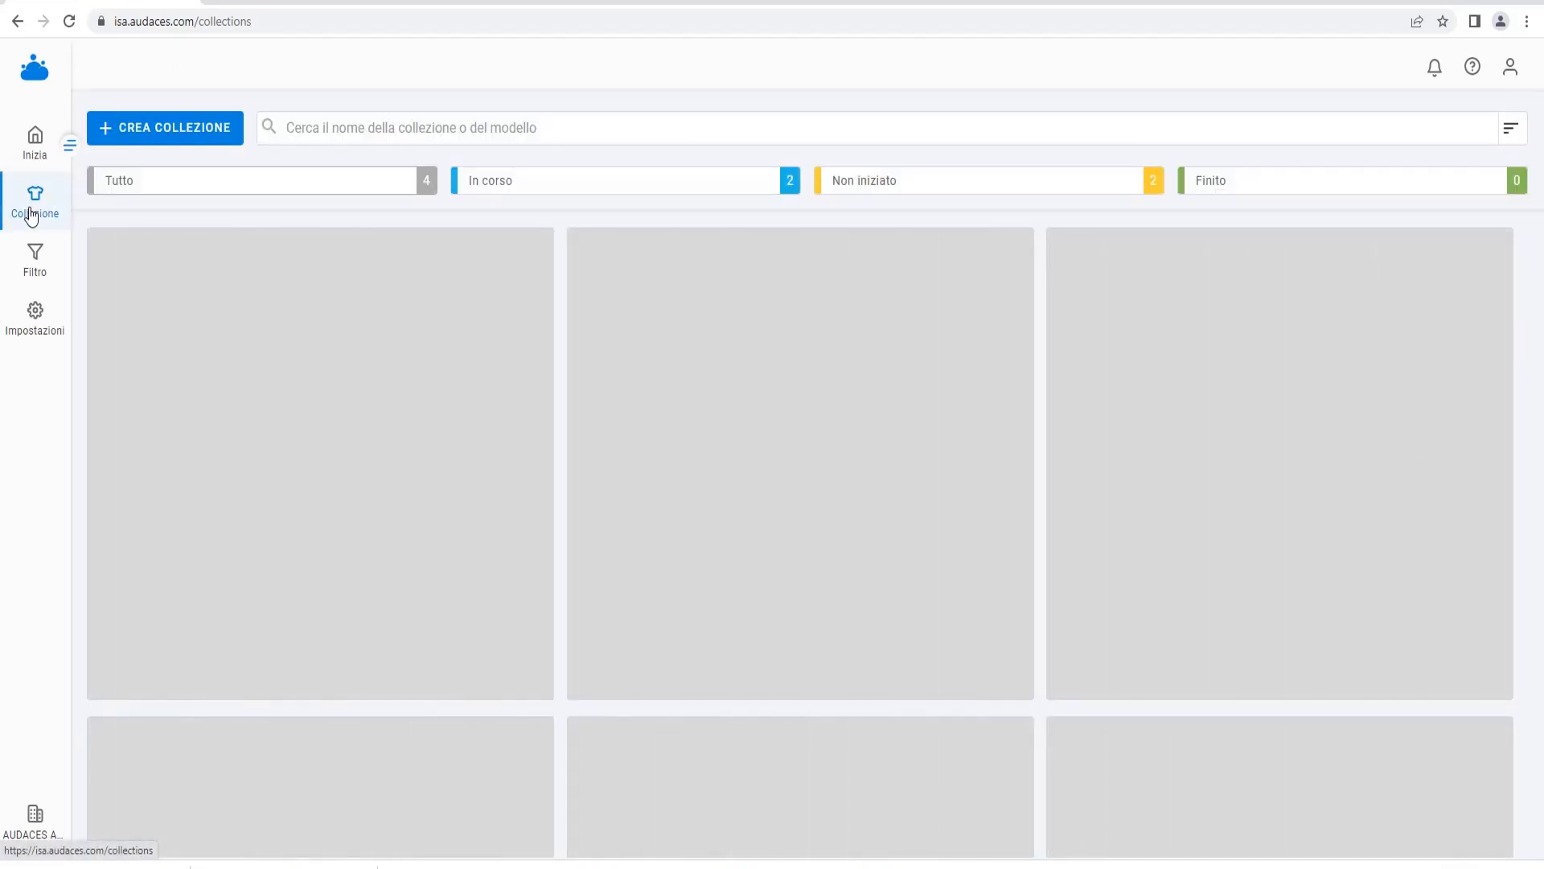
{"action": "scroll", "coordinate": [497, 409], "scroll_direction": "down", "scroll_amount": 3}
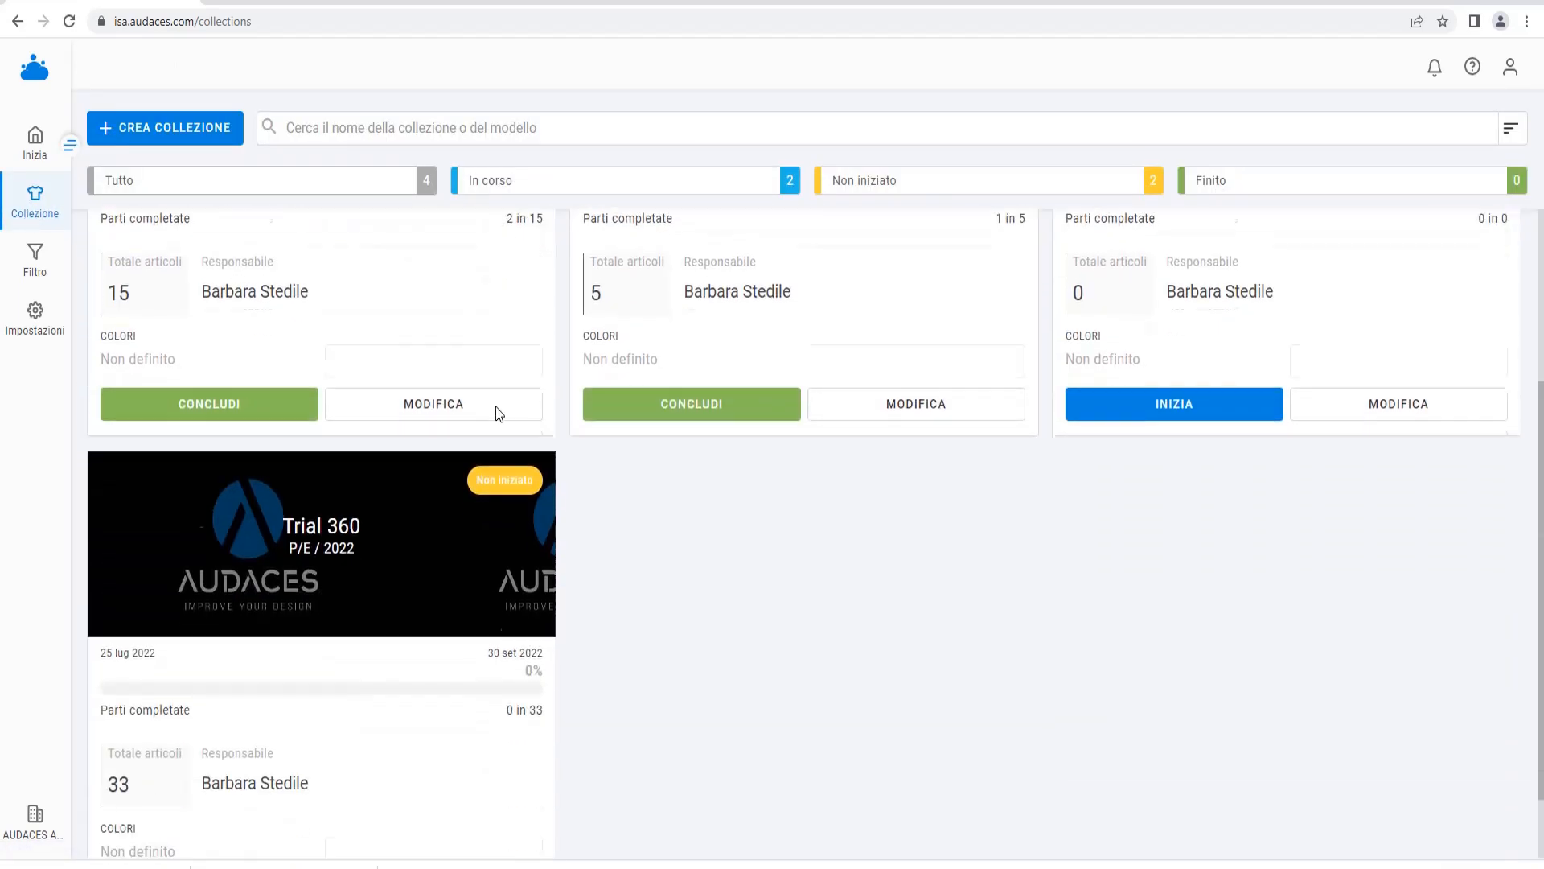
{"action": "scroll", "coordinate": [497, 412], "scroll_direction": "down", "scroll_amount": 1}
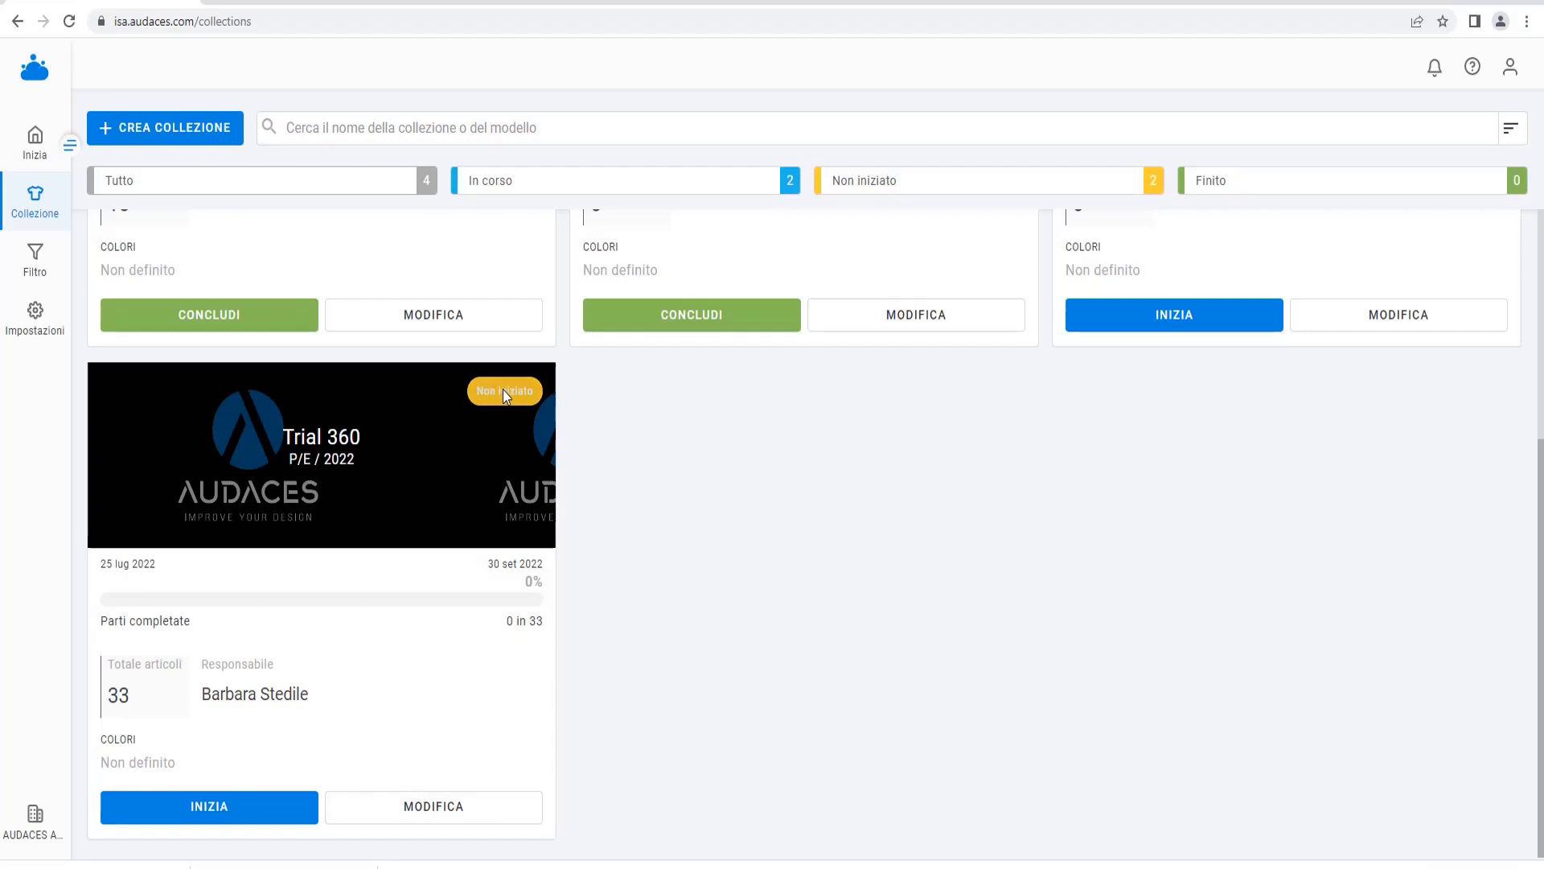
{"action": "left_click", "coordinate": [282, 809]}
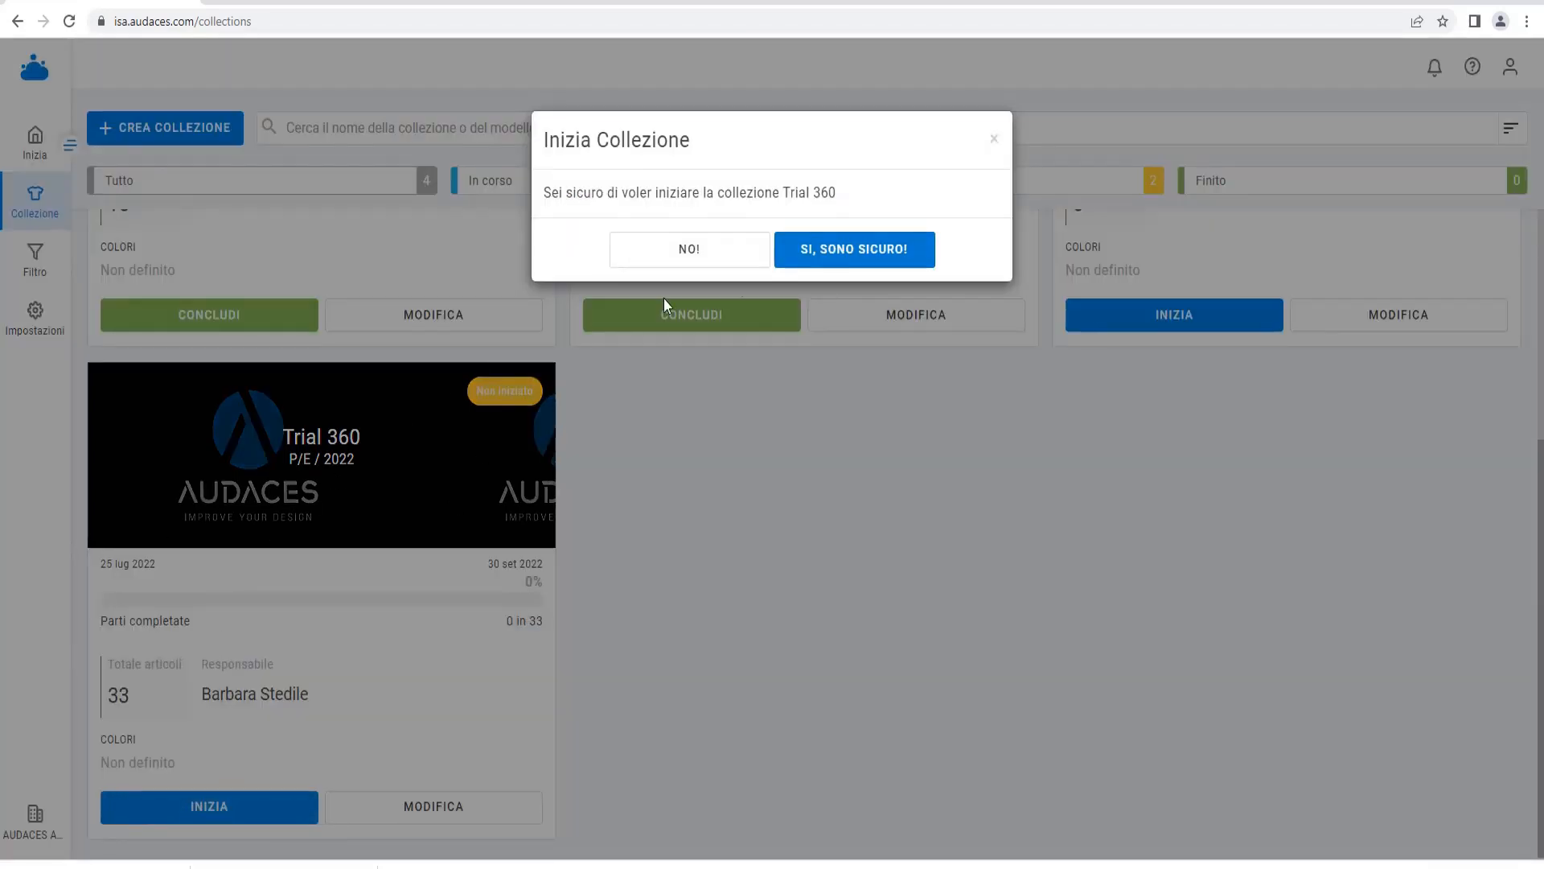
{"action": "left_click", "coordinate": [846, 253]}
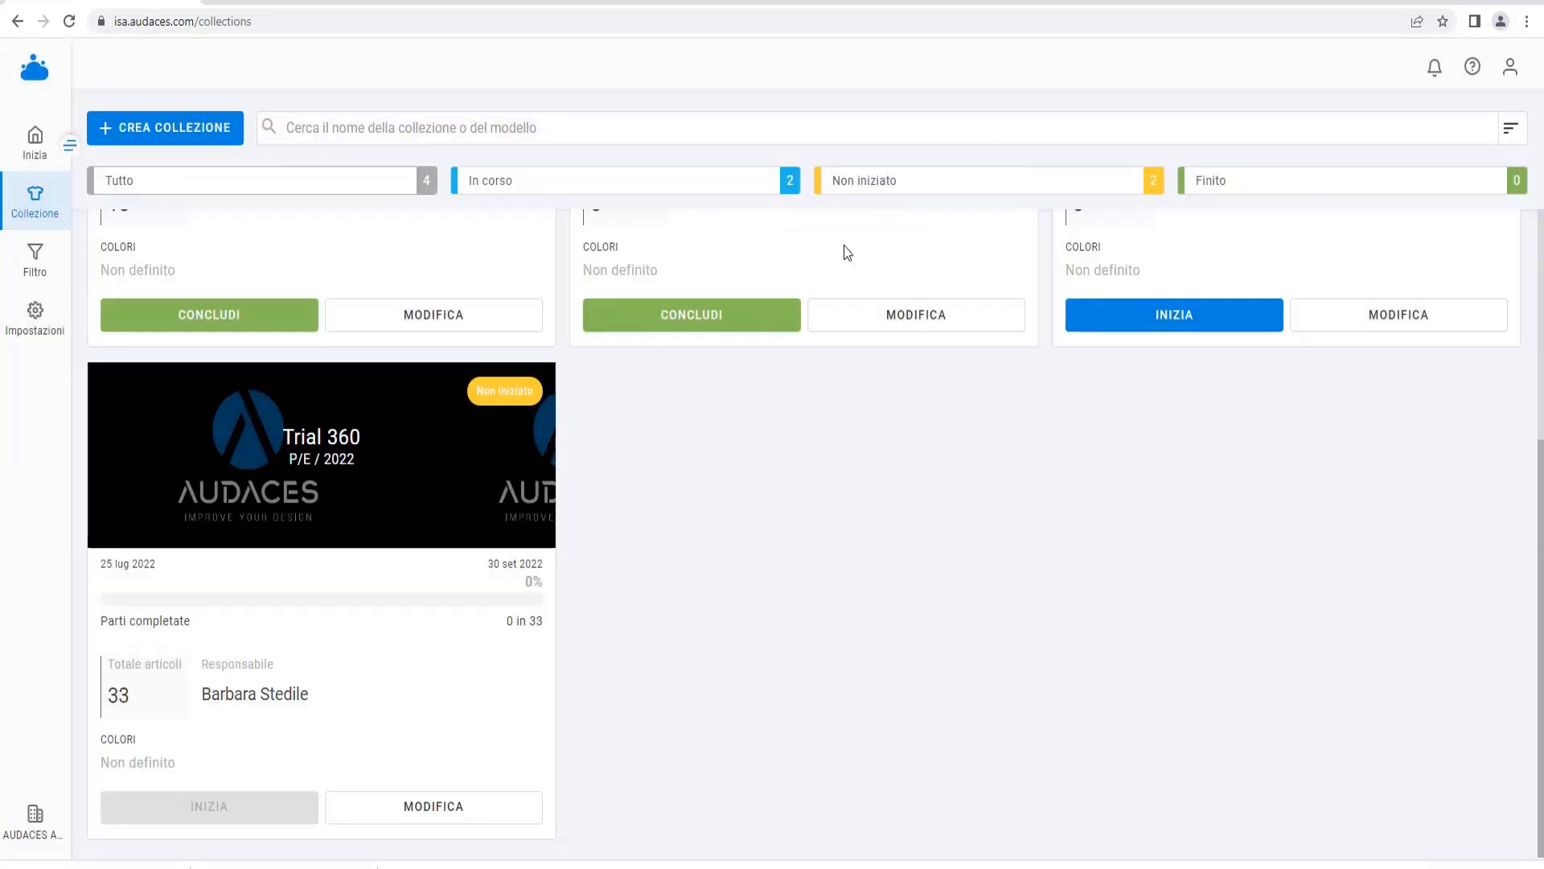
Open the Trial 360 collection and examine its Kanban and line views, including a Blazer's Moodboard step, ending in the grid view
{"action": "left_click", "coordinate": [322, 472]}
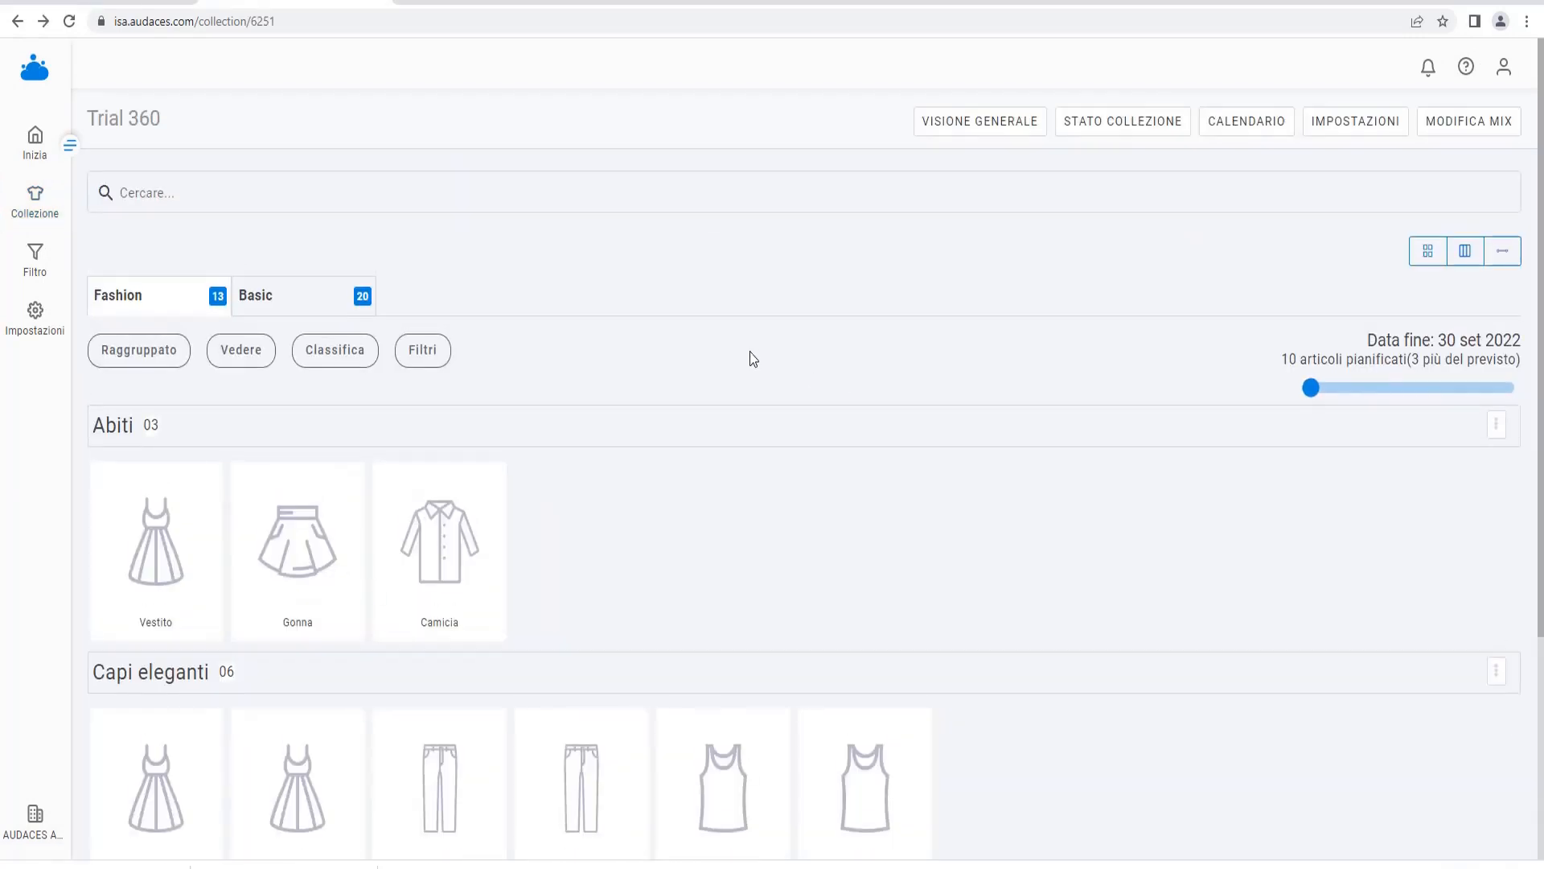
{"action": "left_click", "coordinate": [1428, 253]}
{"action": "left_click", "coordinate": [1465, 253]}
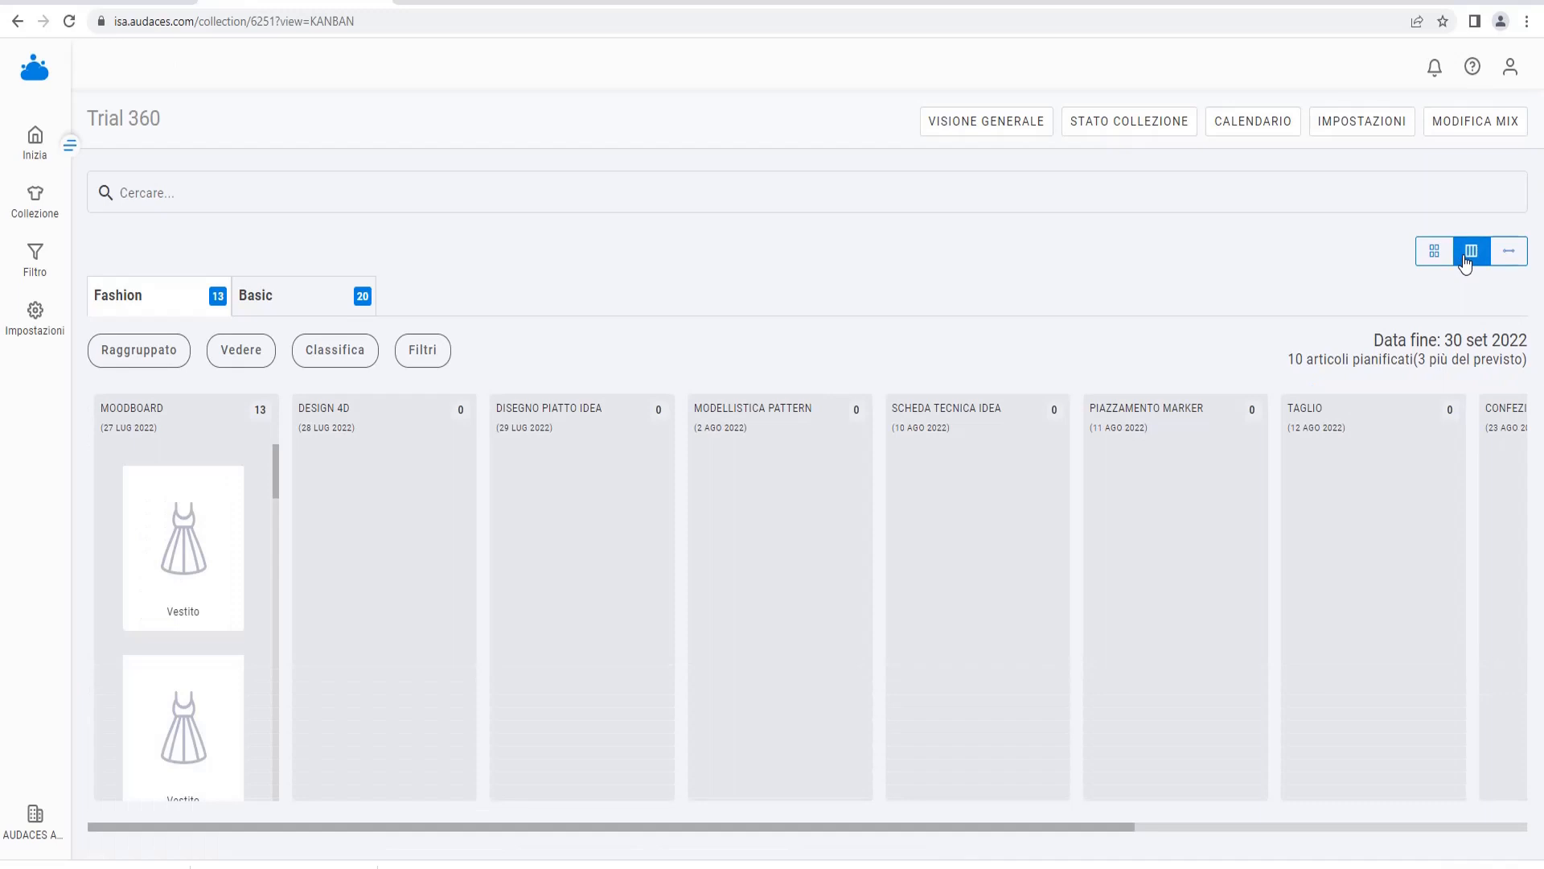
{"action": "left_click", "coordinate": [1515, 251]}
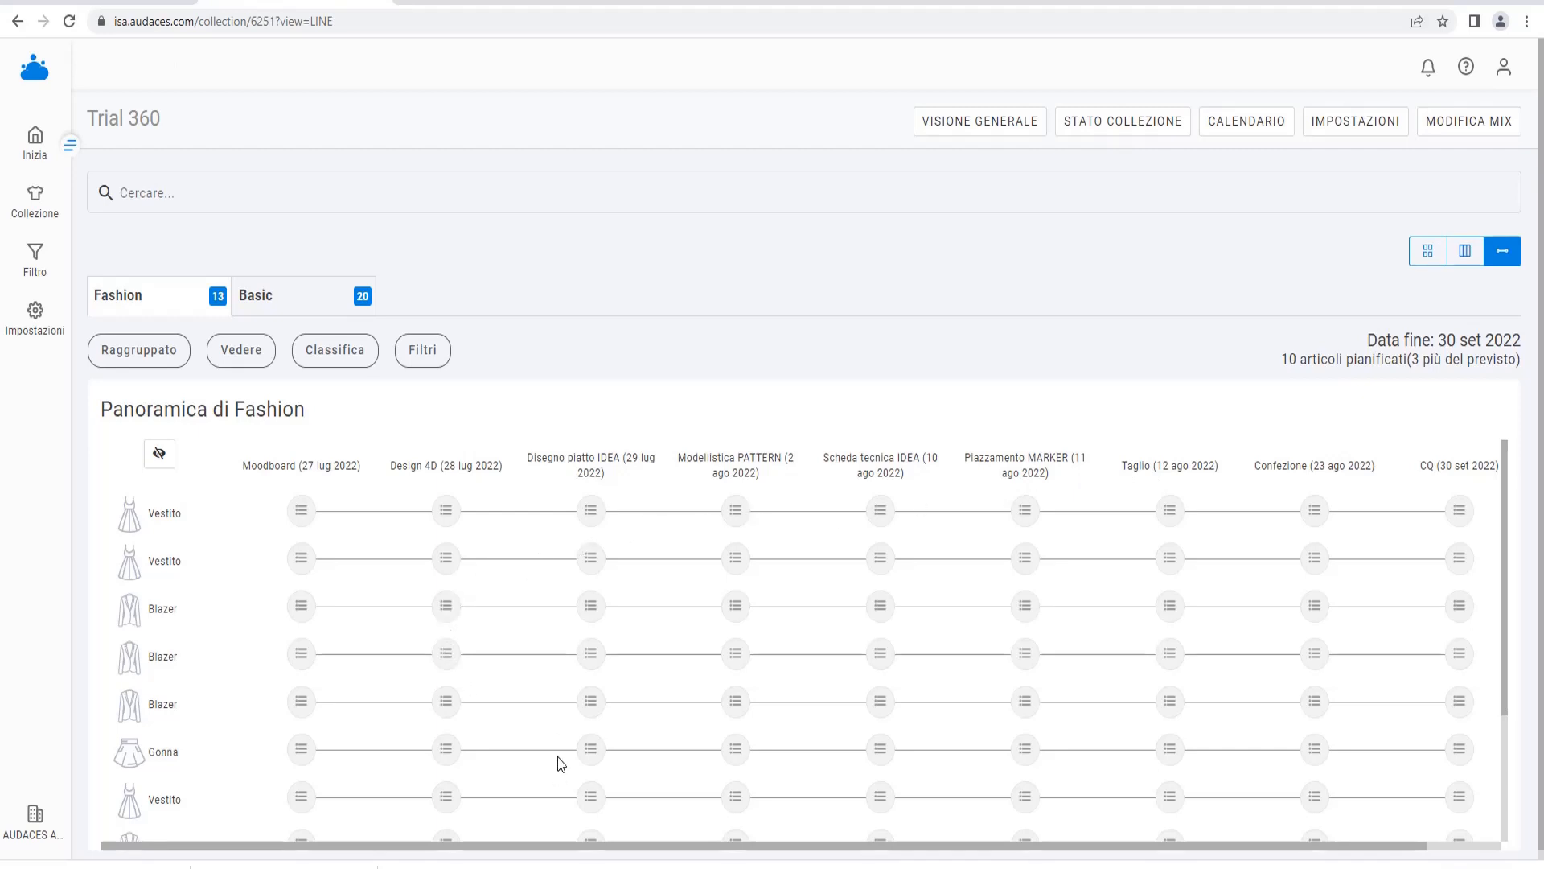
{"action": "left_click", "coordinate": [300, 653]}
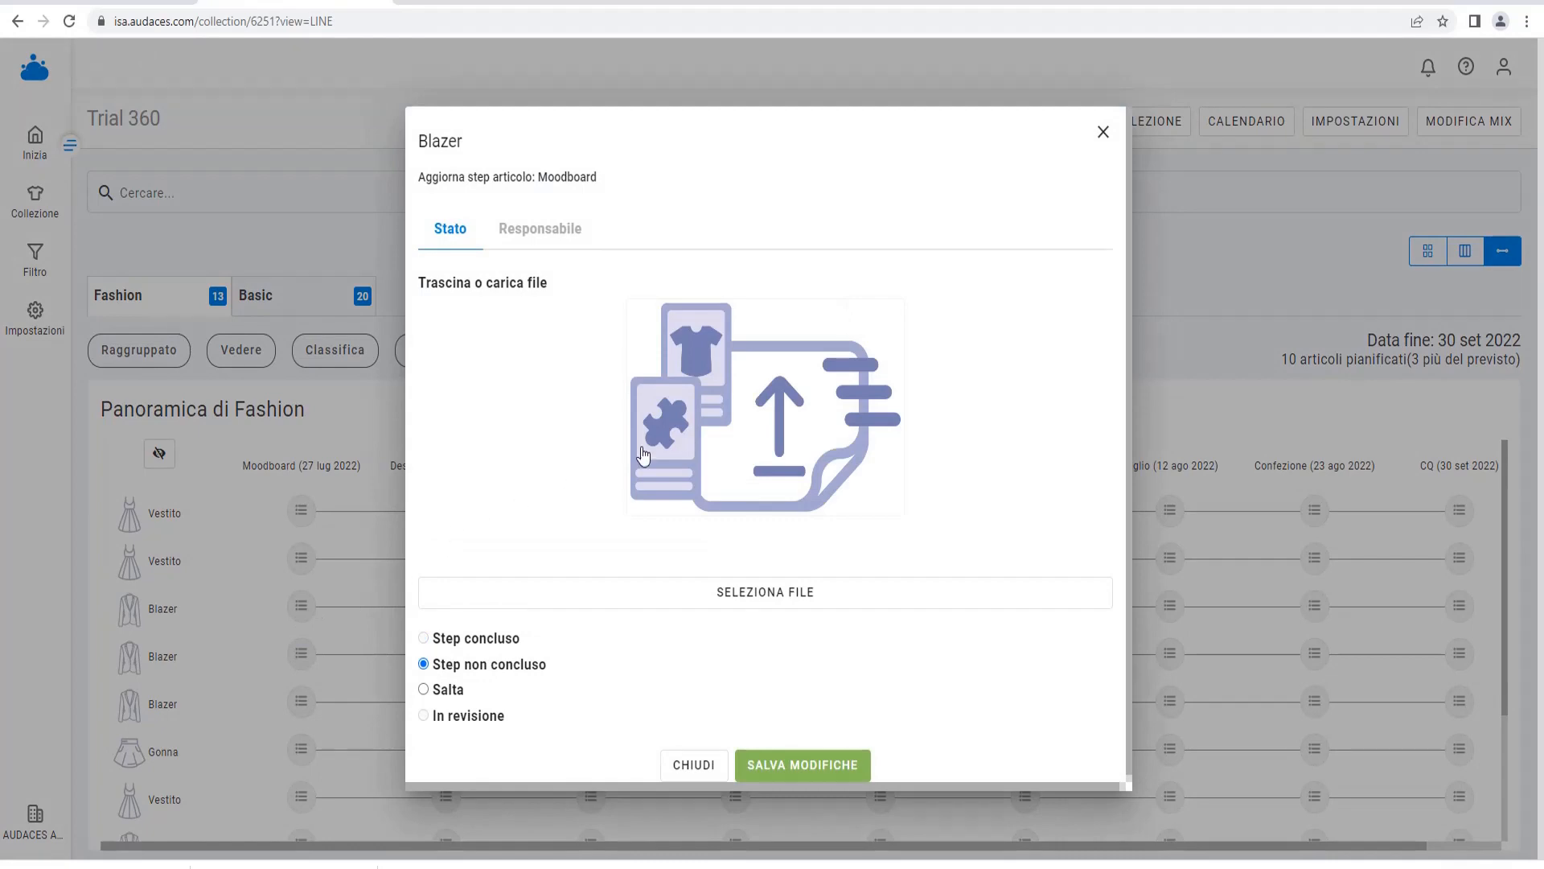
{"action": "left_click", "coordinate": [1103, 132]}
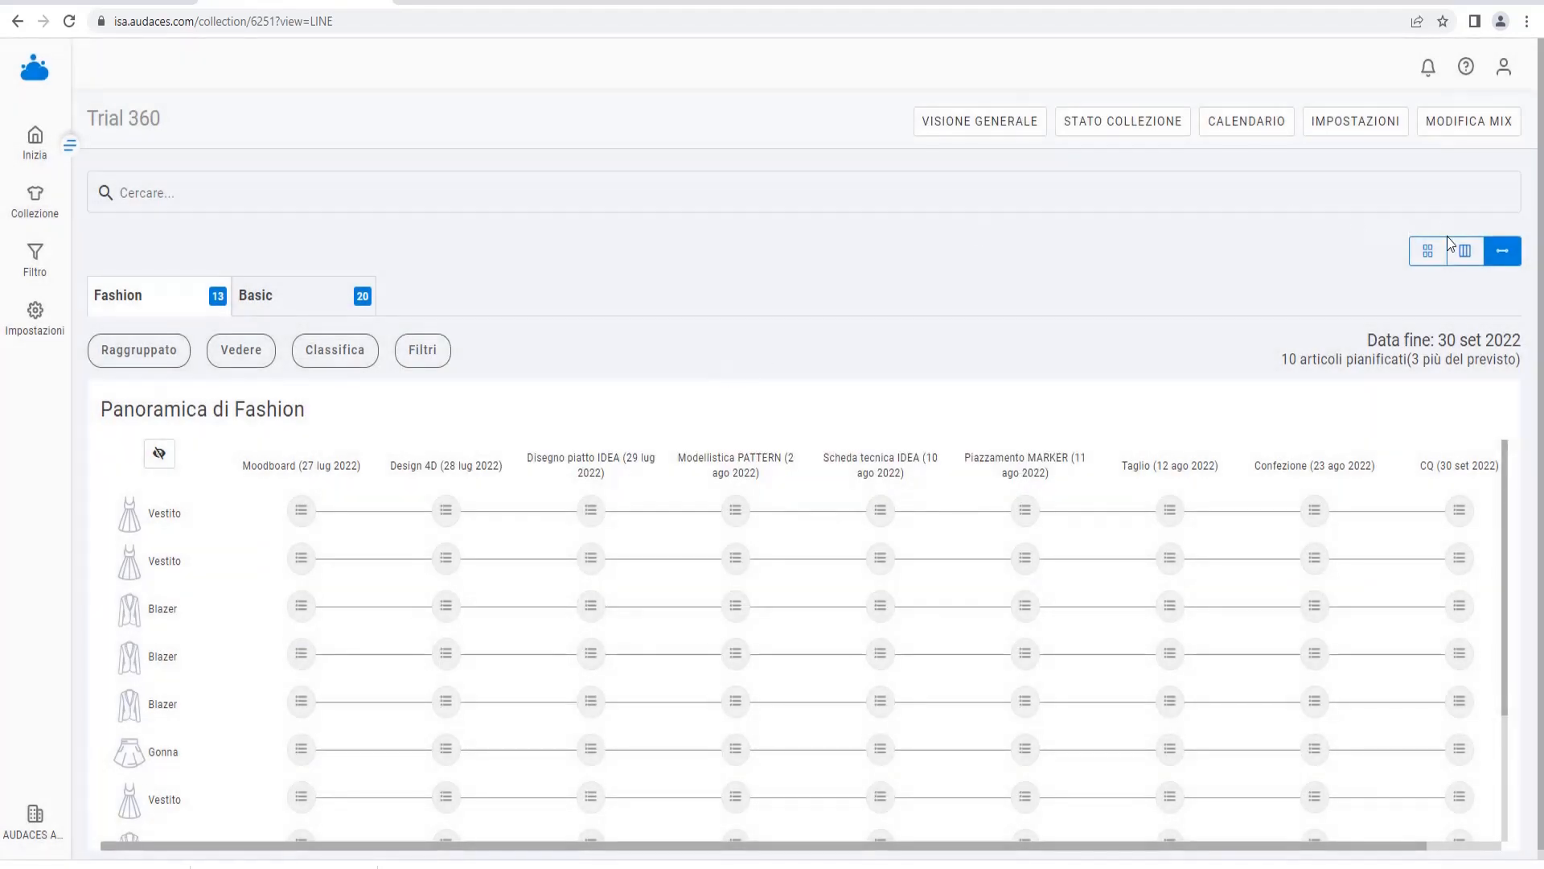
{"action": "left_click", "coordinate": [1428, 251]}
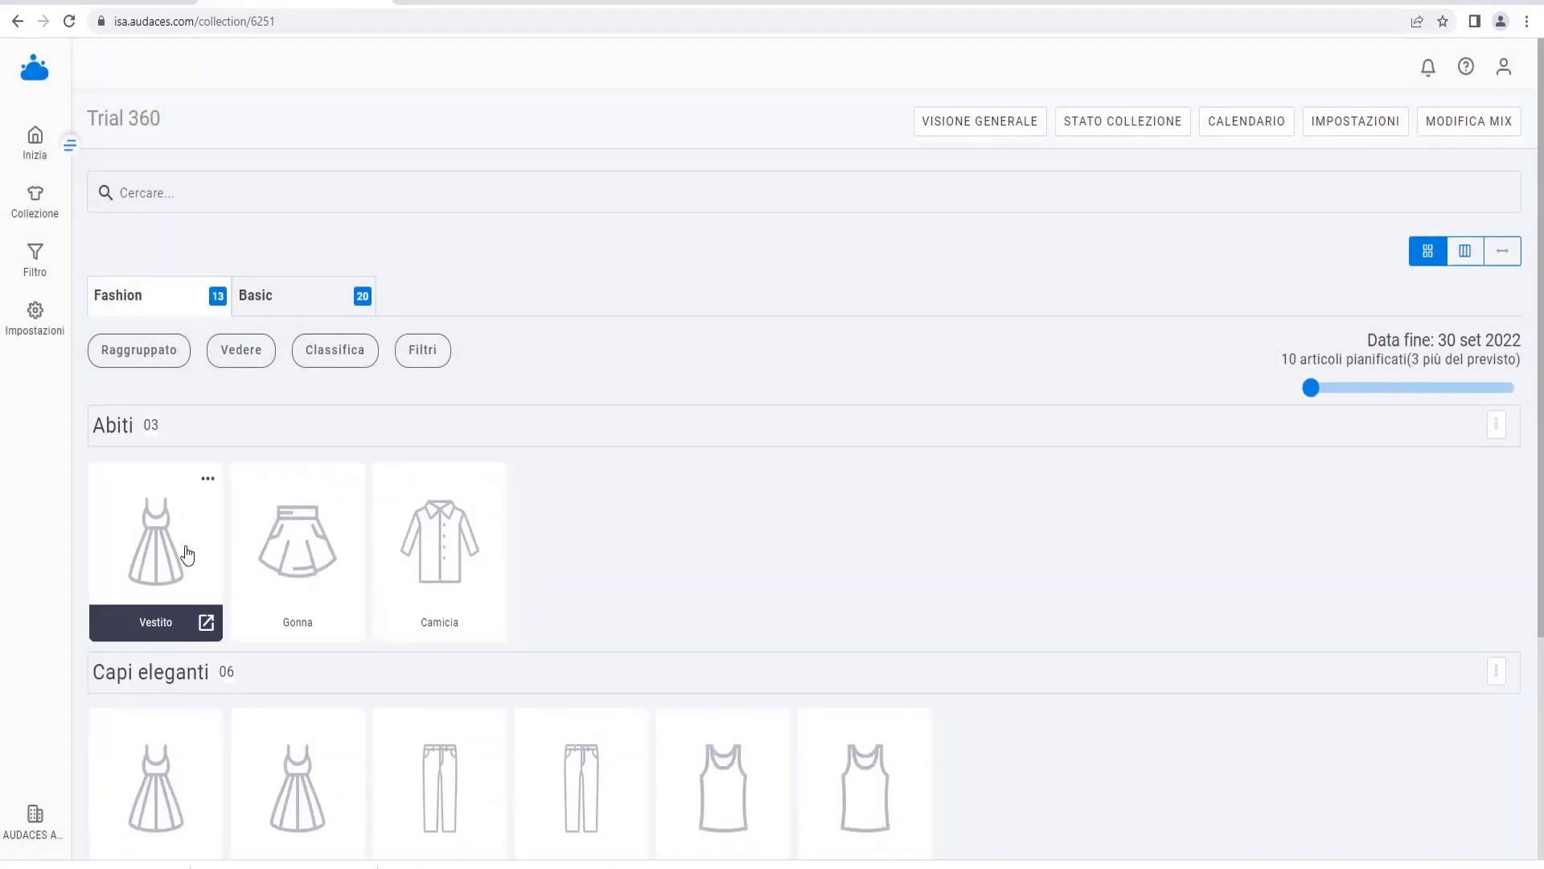
Examine the Vestito article's characteristics, production steps and history, and look at the article characteristics settings
{"action": "left_click", "coordinate": [186, 555]}
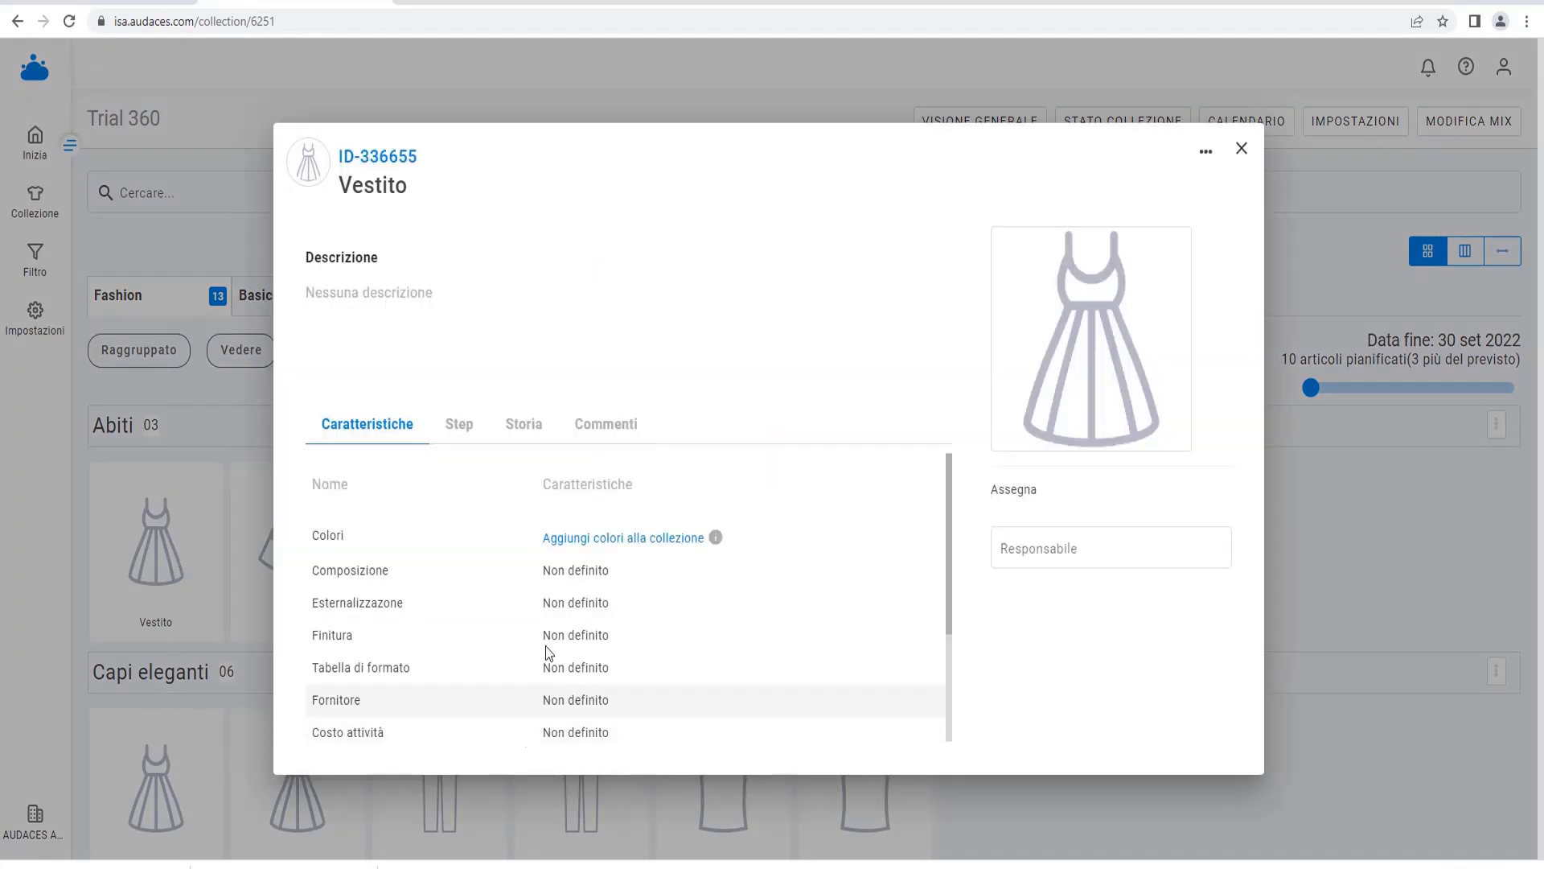
{"action": "scroll", "coordinate": [370, 622], "scroll_direction": "down", "scroll_amount": 2}
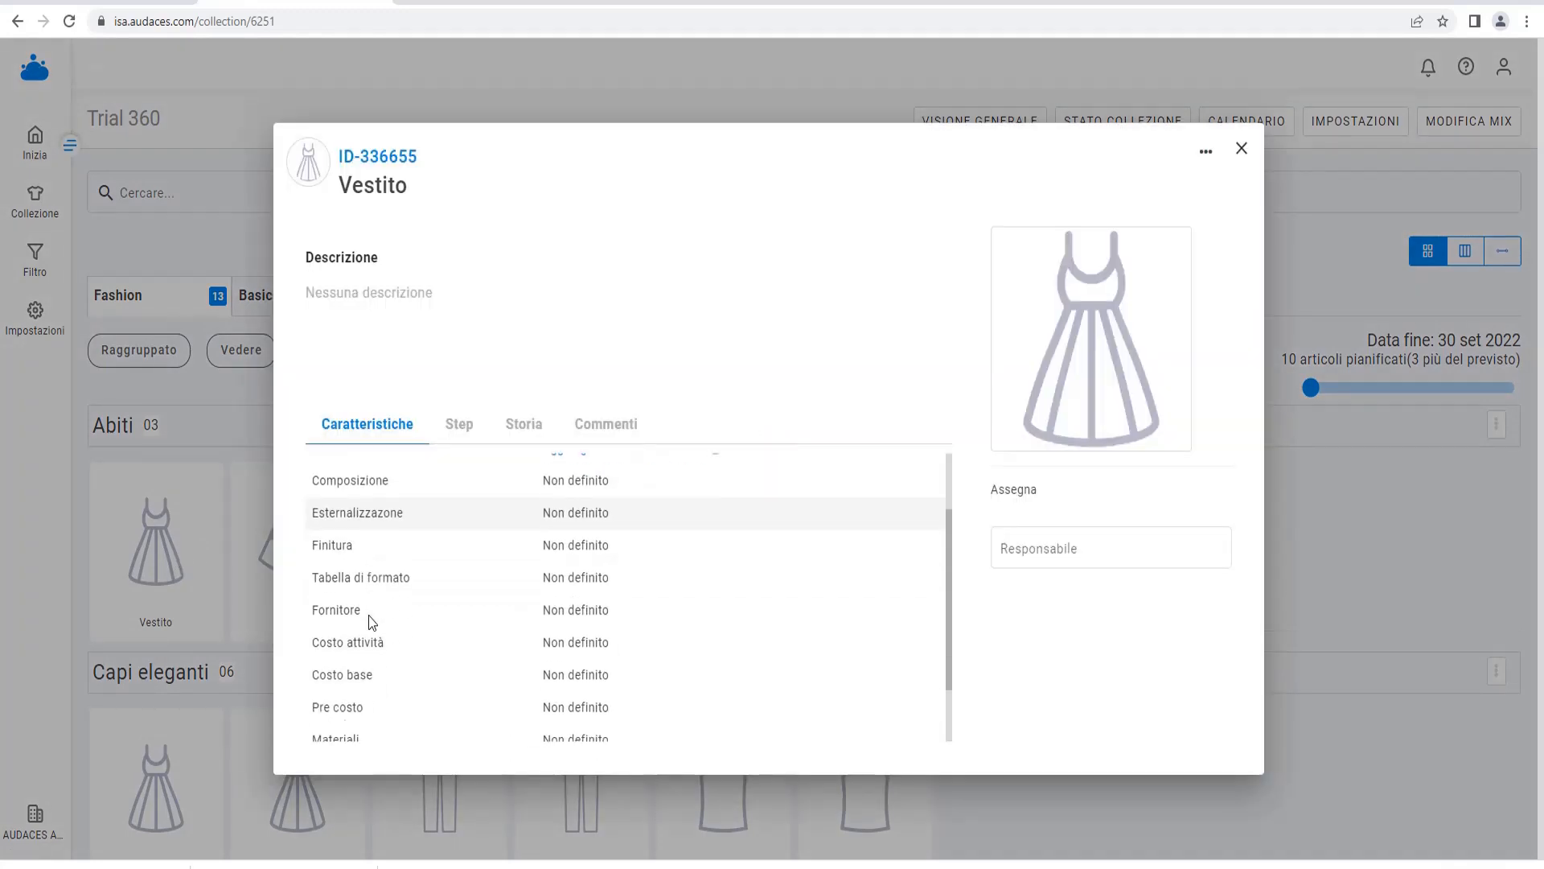
{"action": "scroll", "coordinate": [369, 620], "scroll_direction": "up", "scroll_amount": 2}
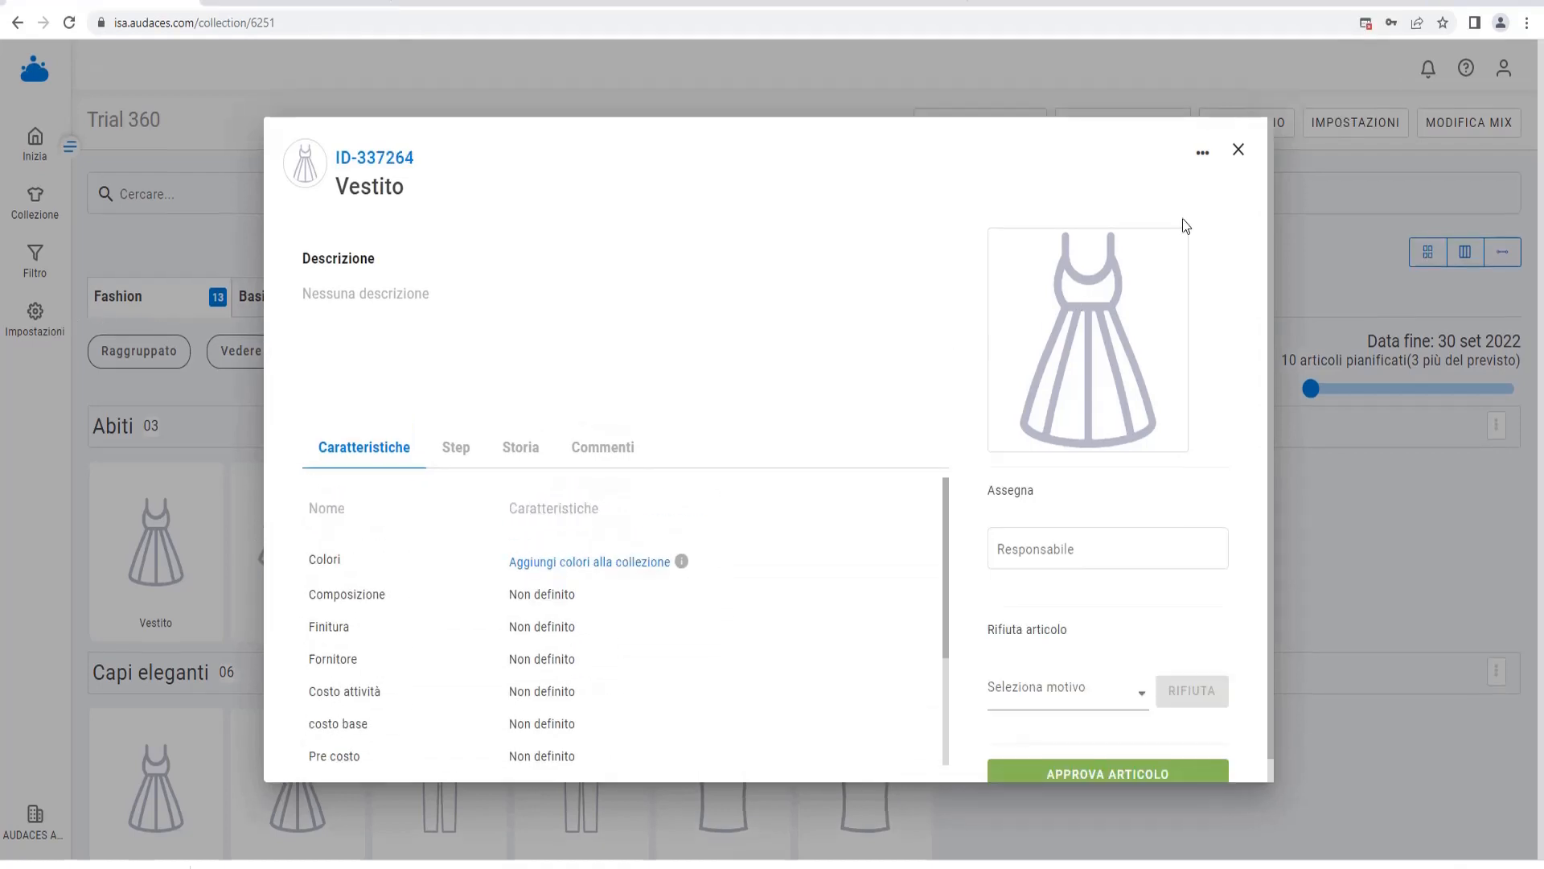
{"action": "left_click", "coordinate": [1239, 150]}
{"action": "left_click", "coordinate": [35, 318]}
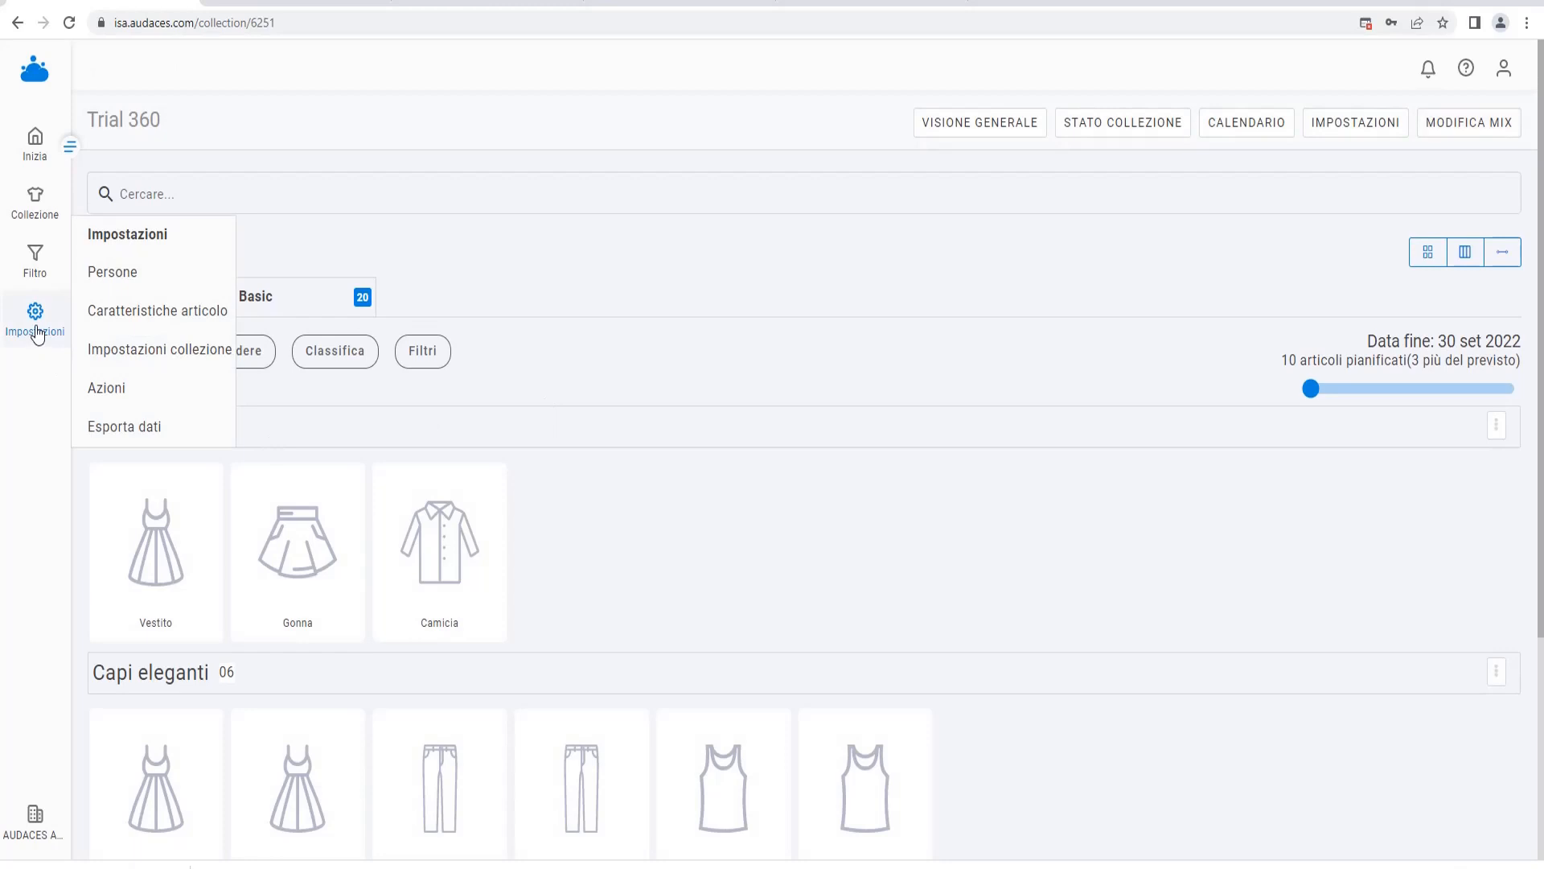
{"action": "left_click", "coordinate": [181, 311]}
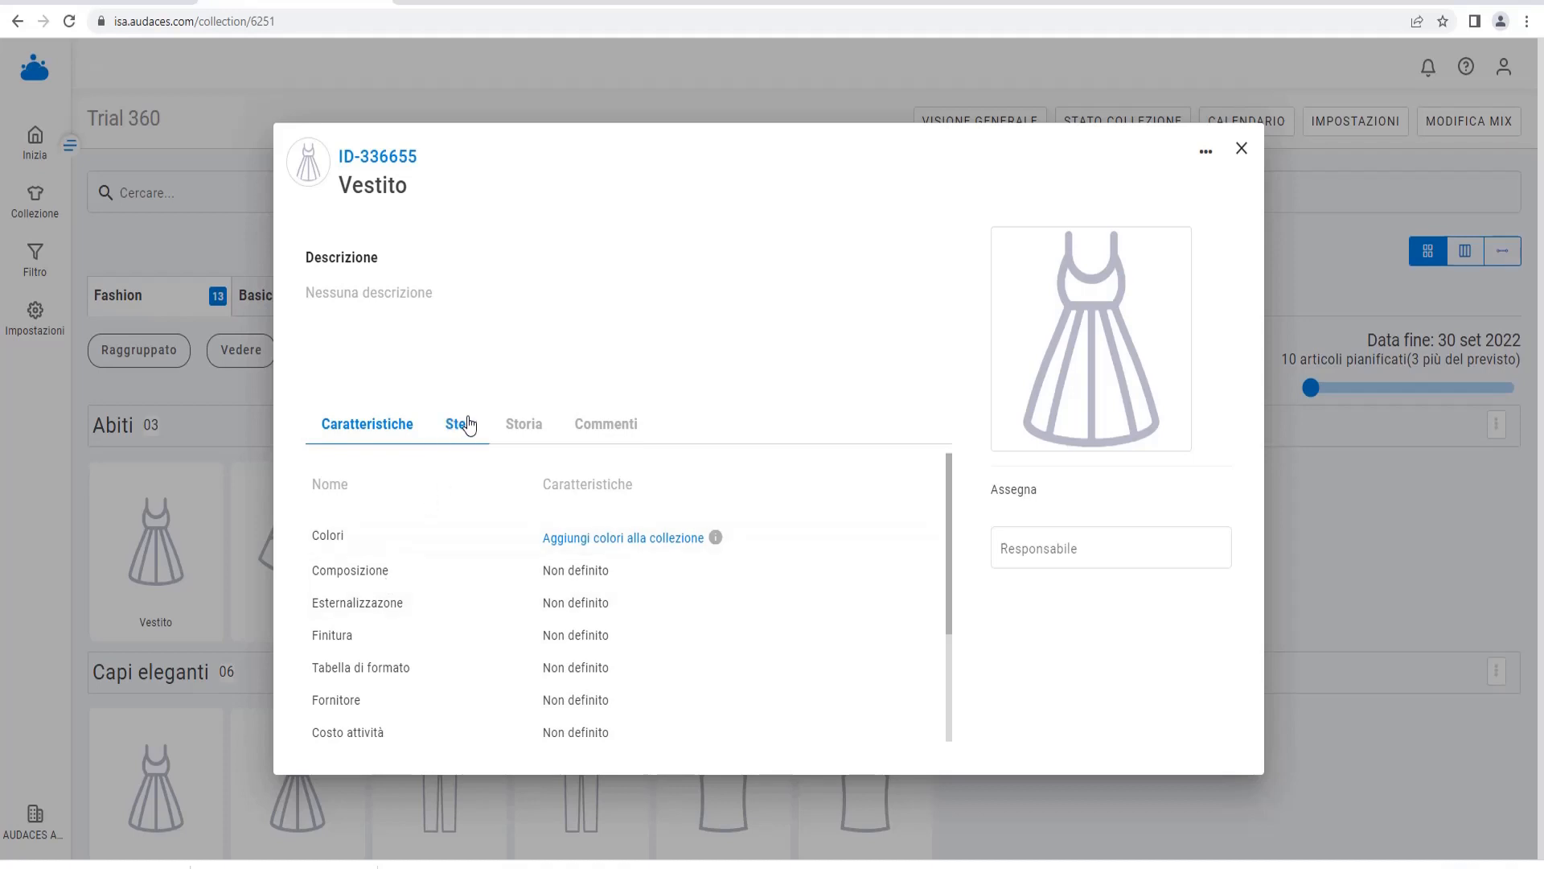
{"action": "left_click", "coordinate": [459, 424]}
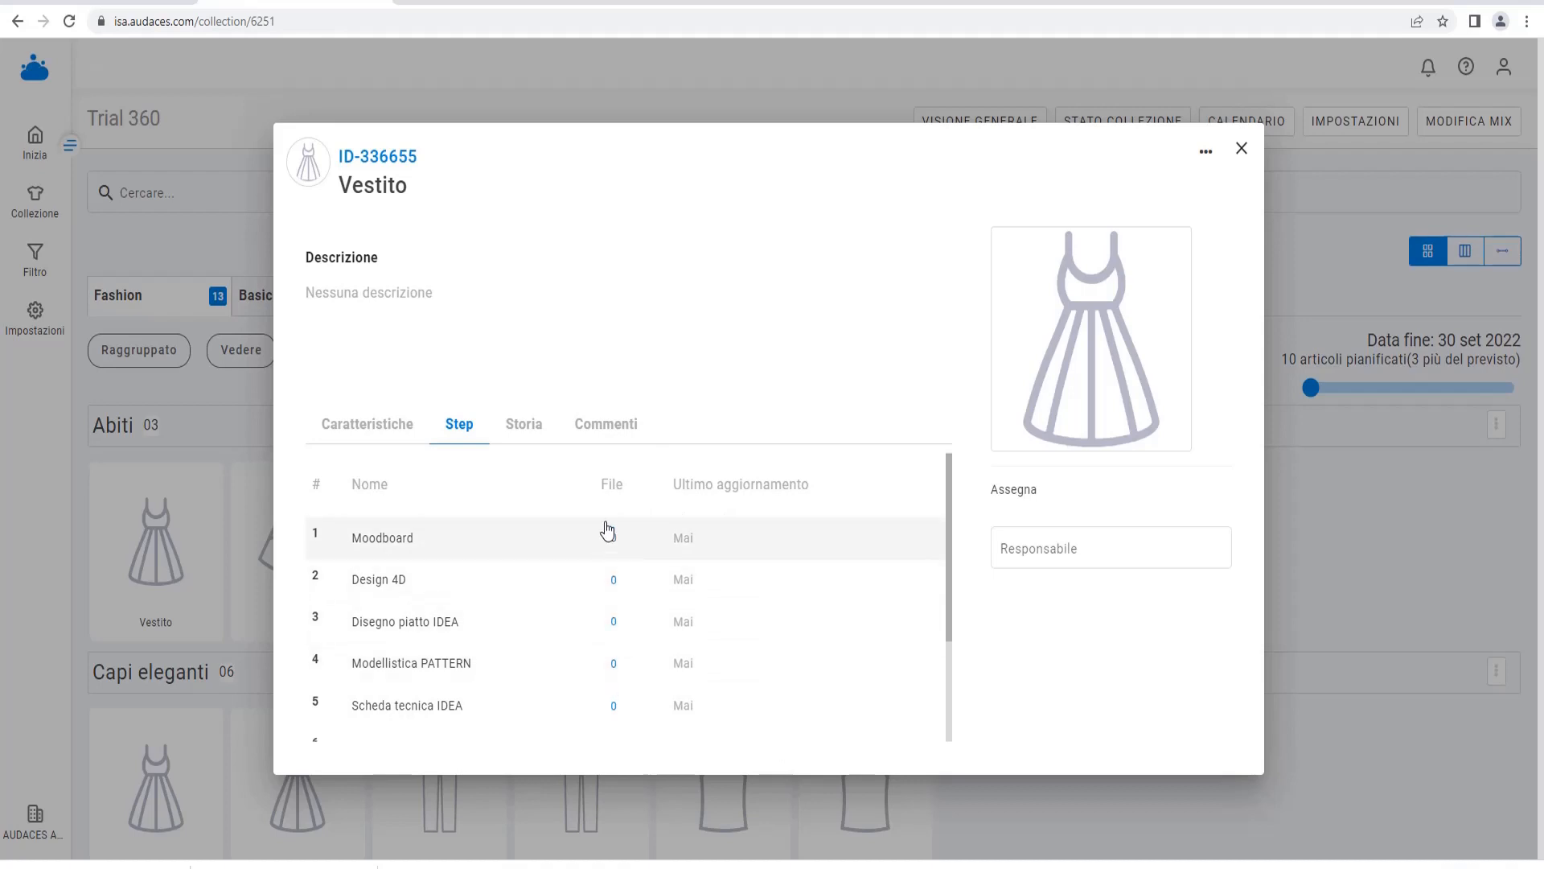
{"action": "left_click", "coordinate": [529, 432]}
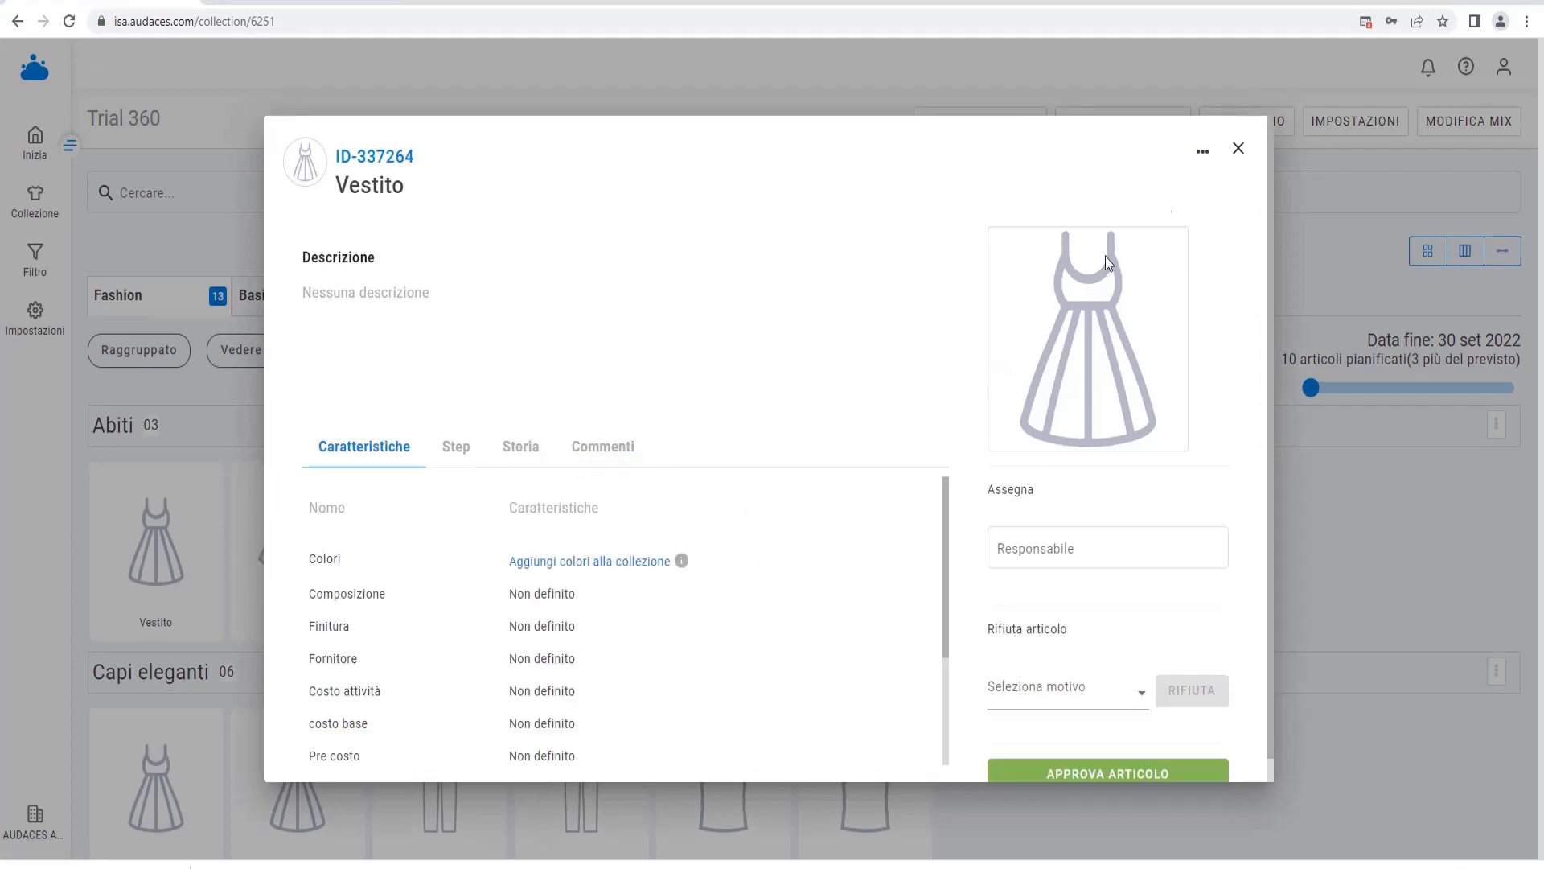
In the people settings, find a user's e-mail by name and choose the role Manager for it
{"action": "left_click", "coordinate": [1239, 148]}
{"action": "left_click", "coordinate": [34, 313]}
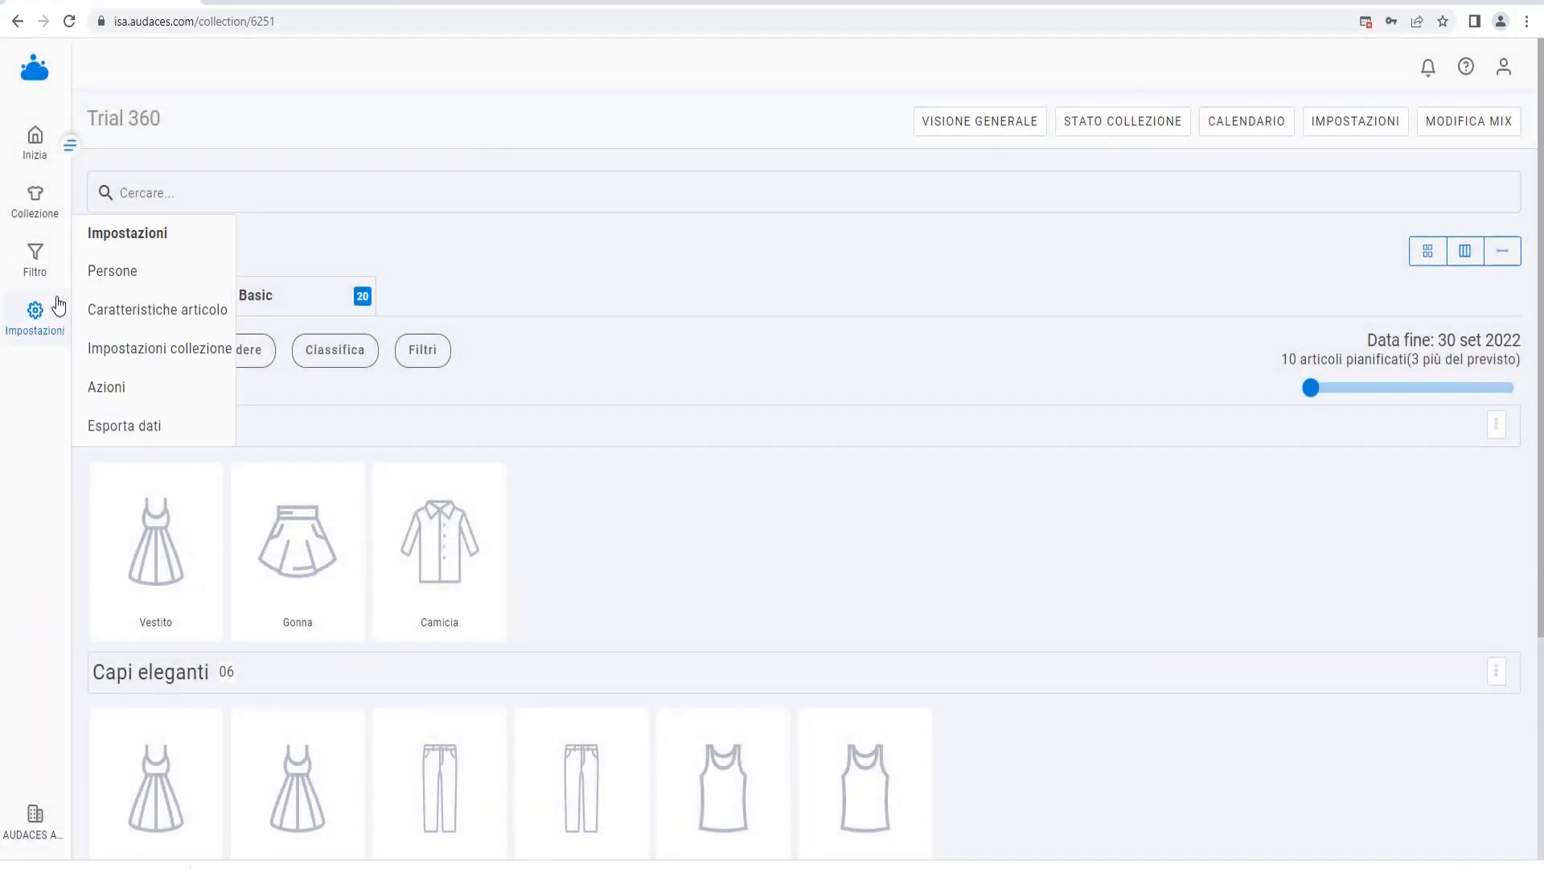
{"action": "left_click", "coordinate": [149, 276]}
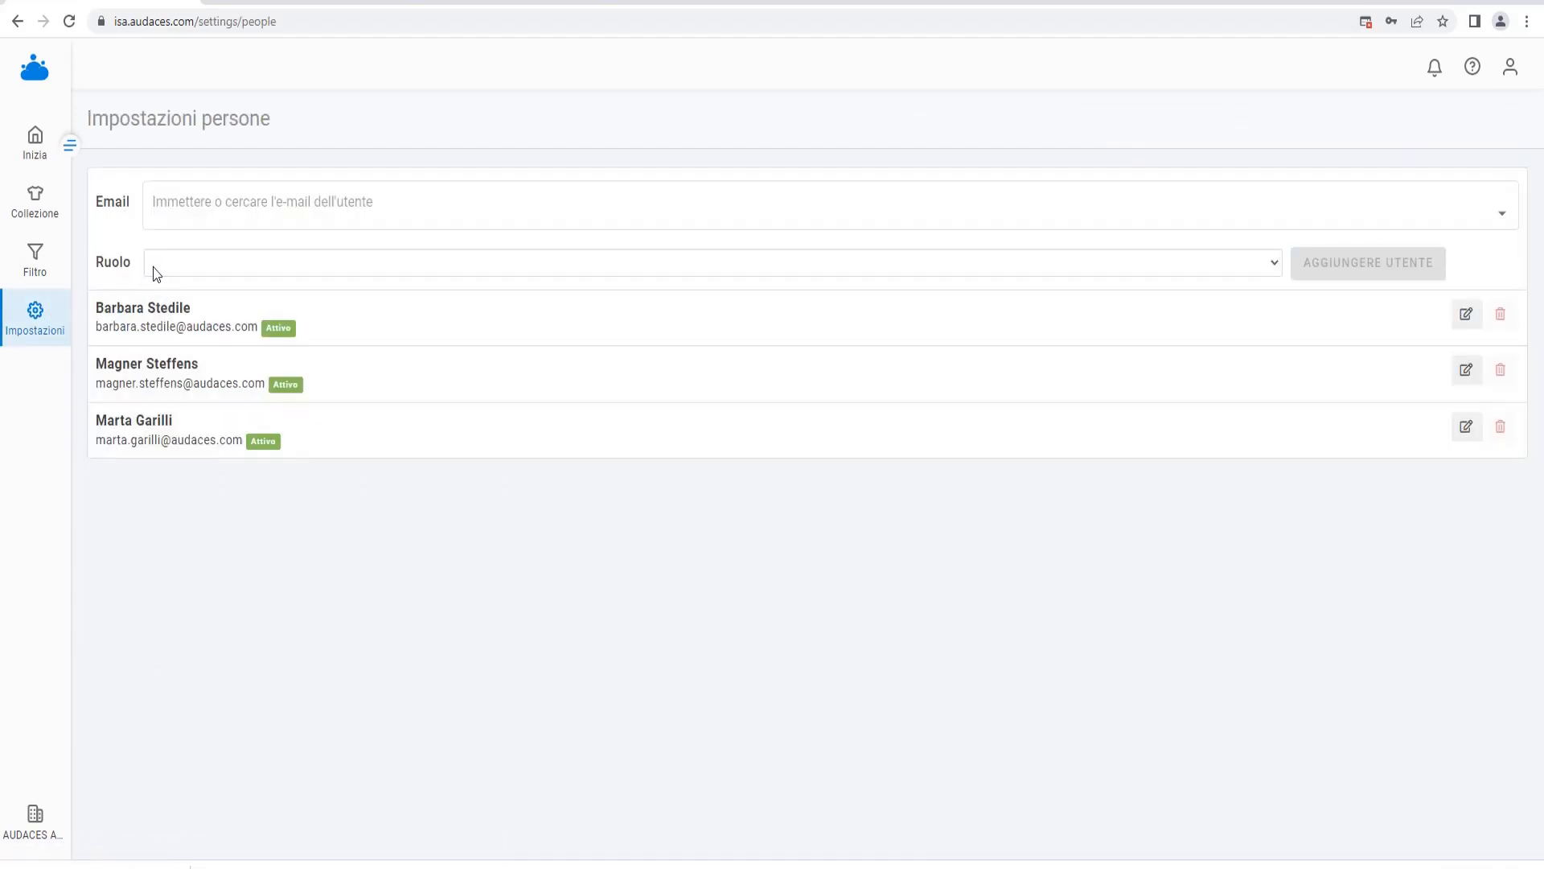
{"action": "left_click", "coordinate": [274, 208]}
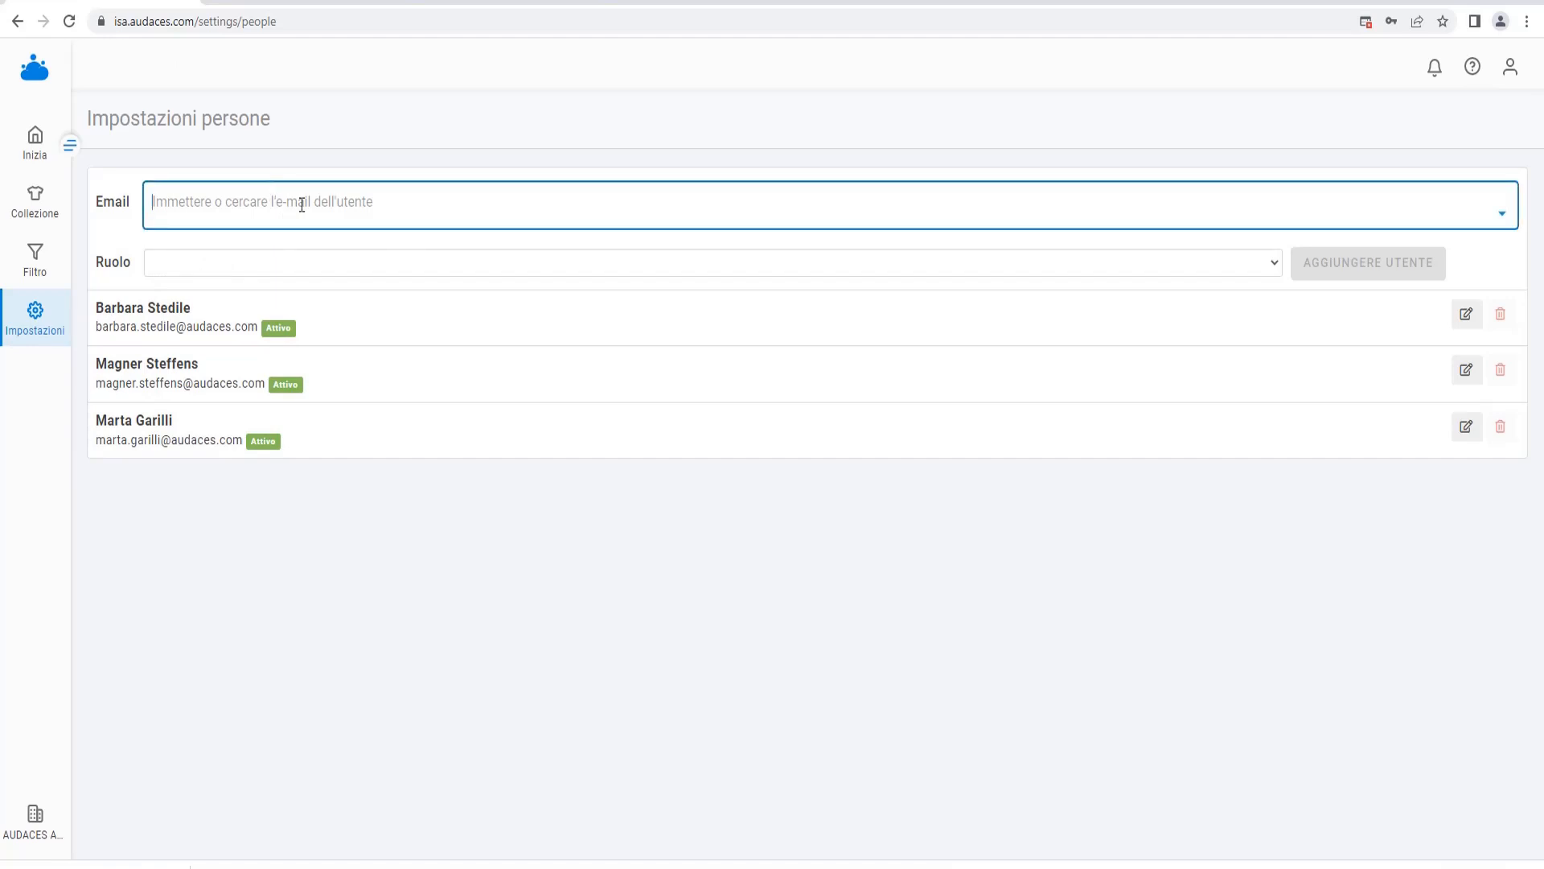
{"action": "type", "text": "bar"}
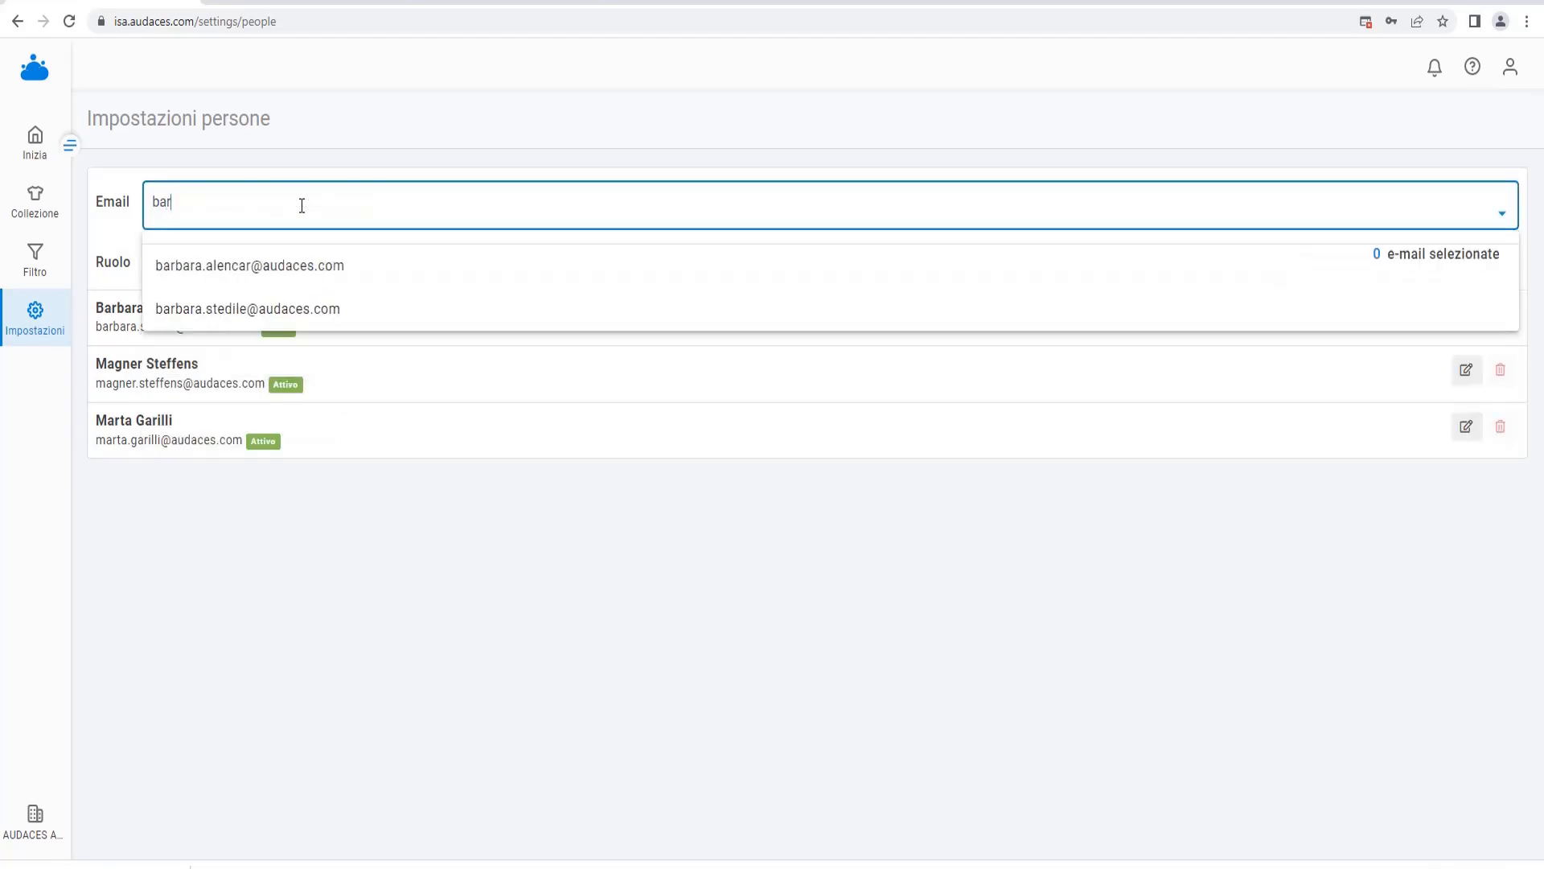
{"action": "left_click", "coordinate": [287, 322]}
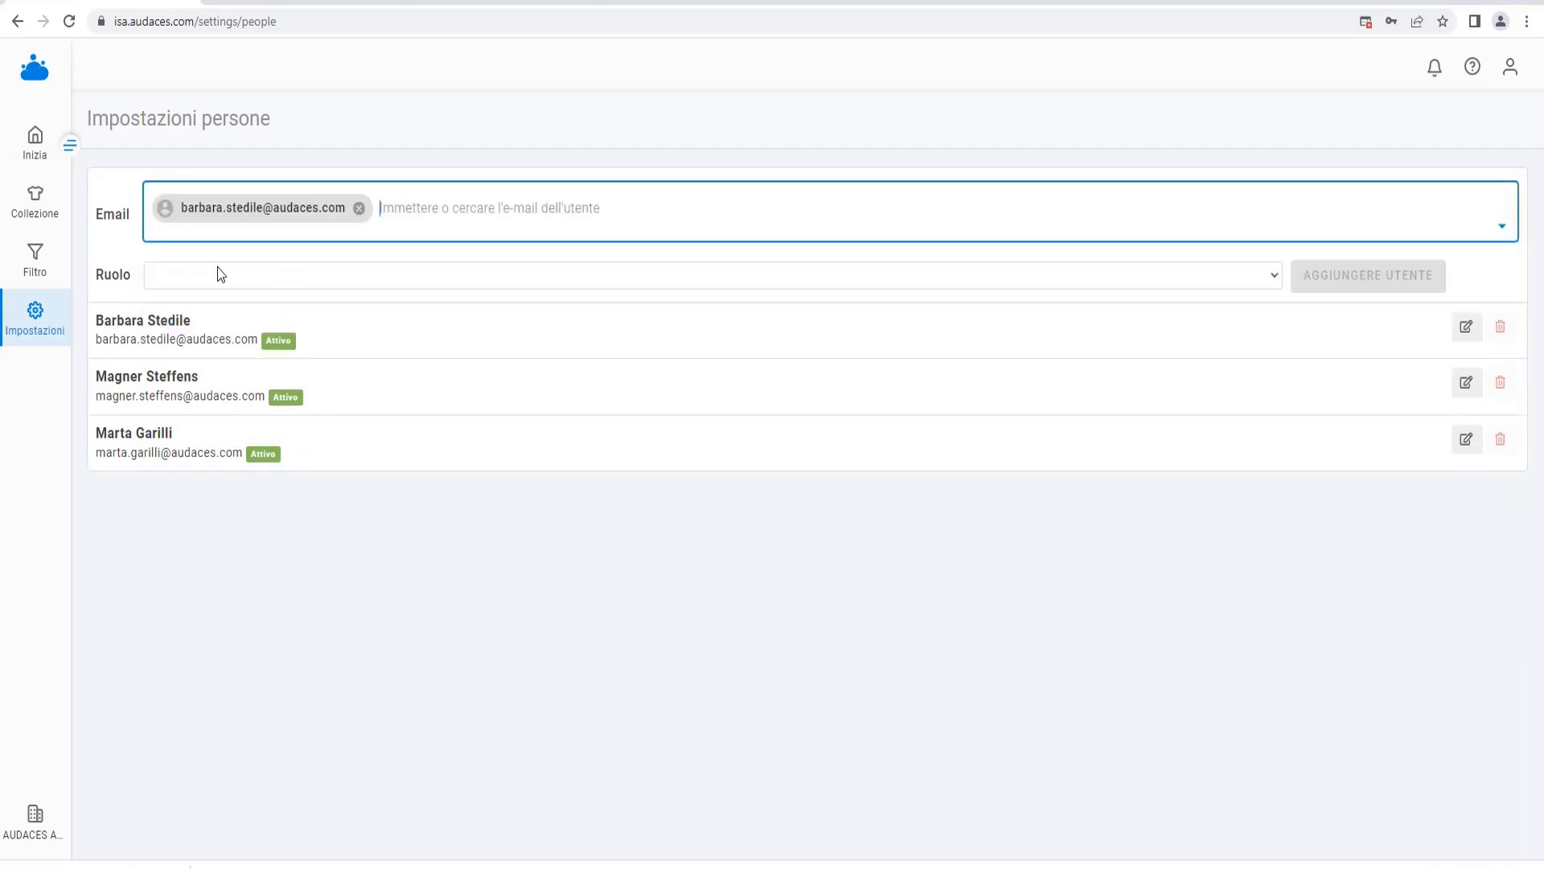
{"action": "left_click", "coordinate": [217, 272]}
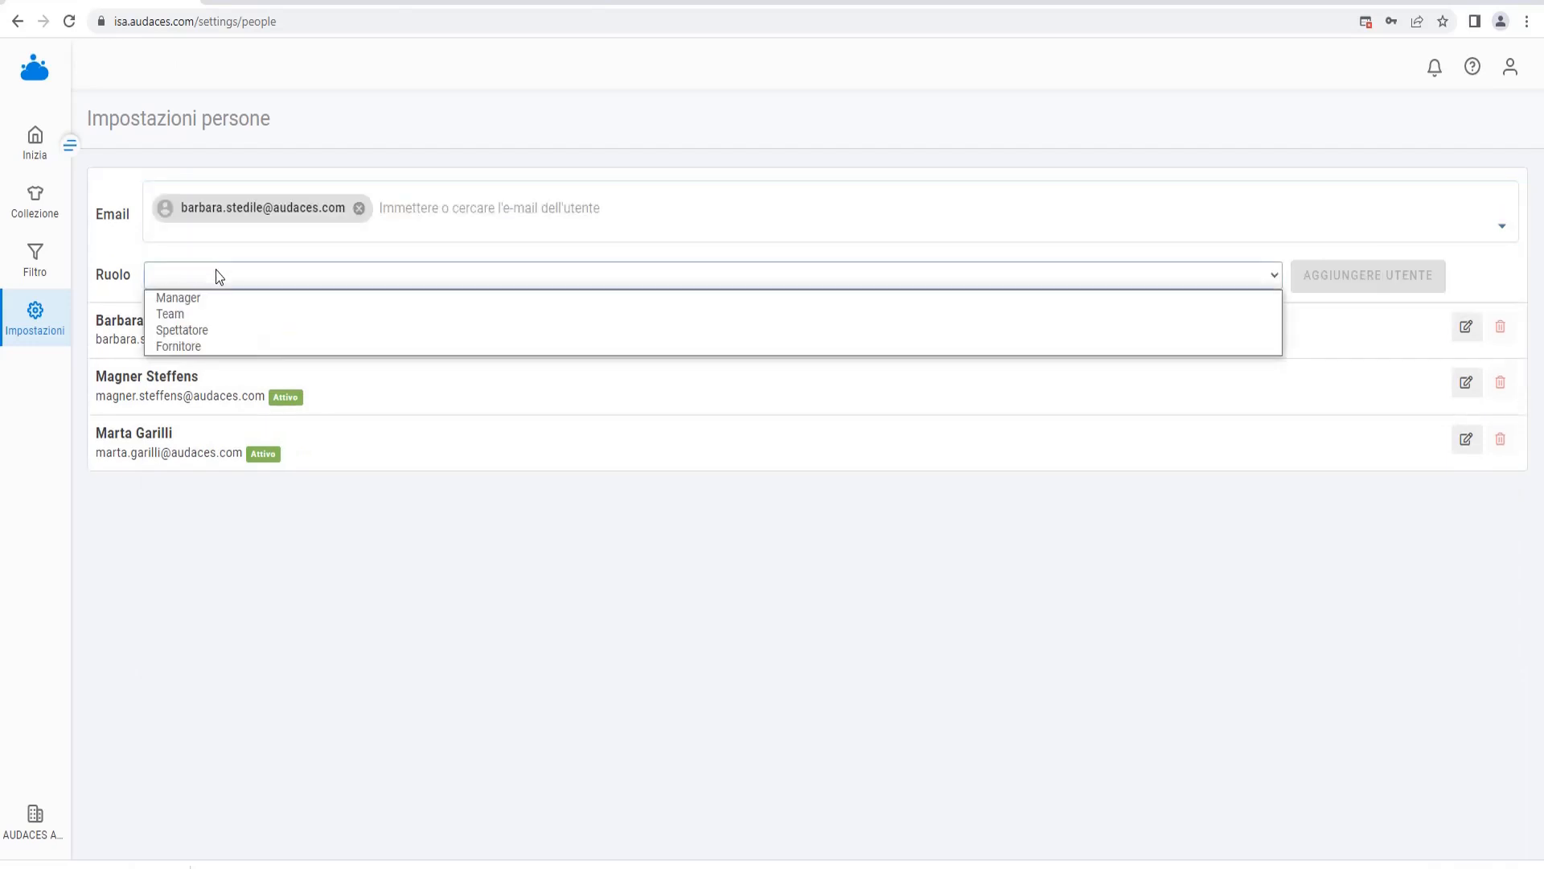
{"action": "left_click", "coordinate": [184, 299]}
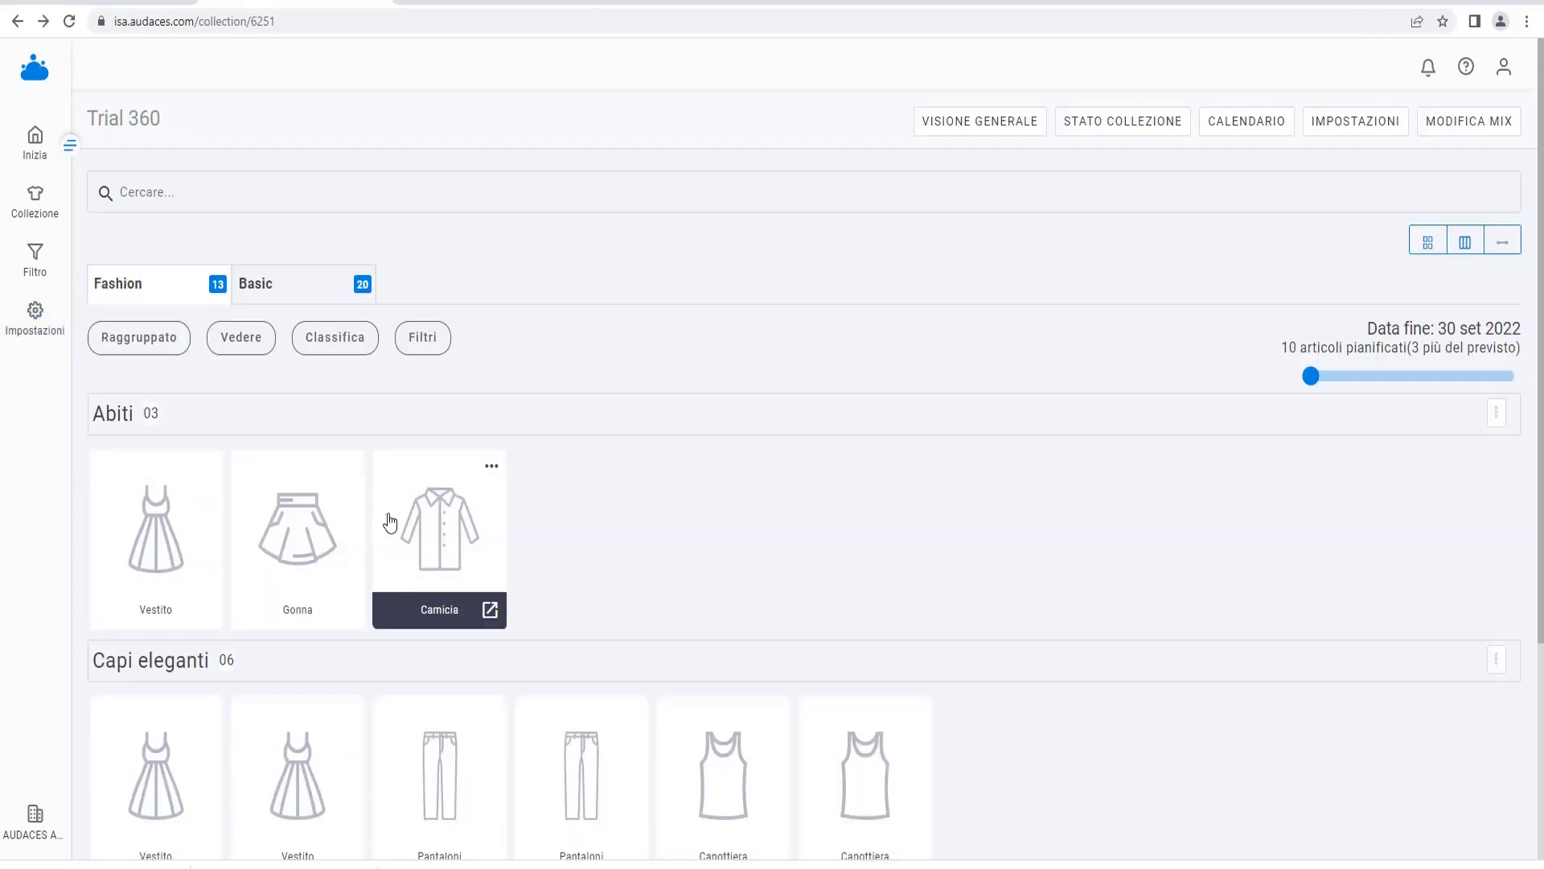
Open the full page of the Camicia article in the Abiti category and rename it Camicia righe
{"action": "left_click", "coordinate": [420, 522]}
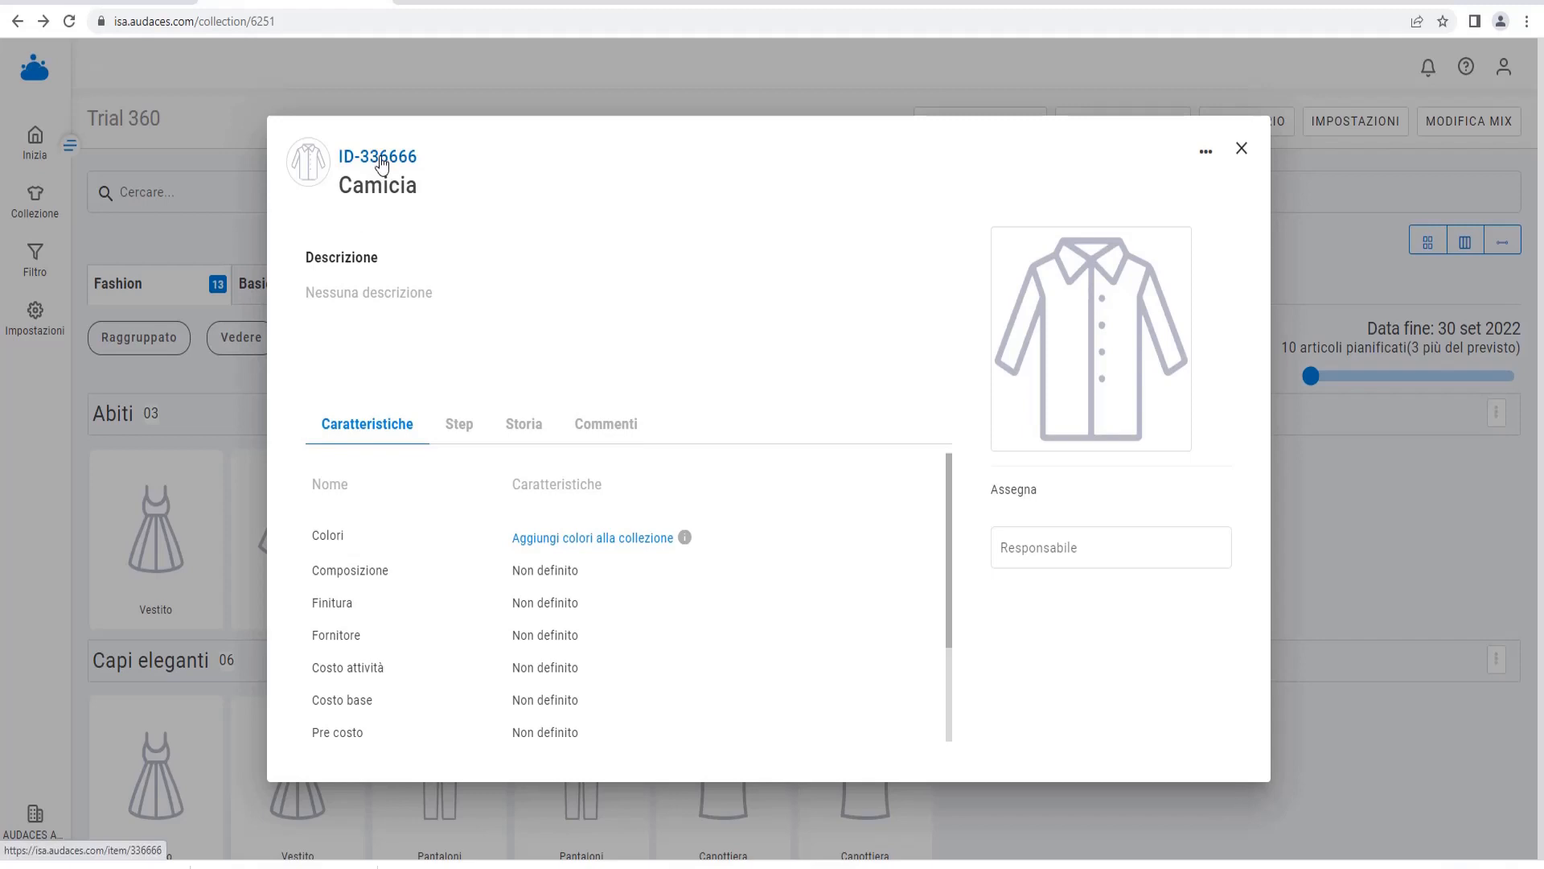
{"action": "left_click", "coordinate": [1207, 156]}
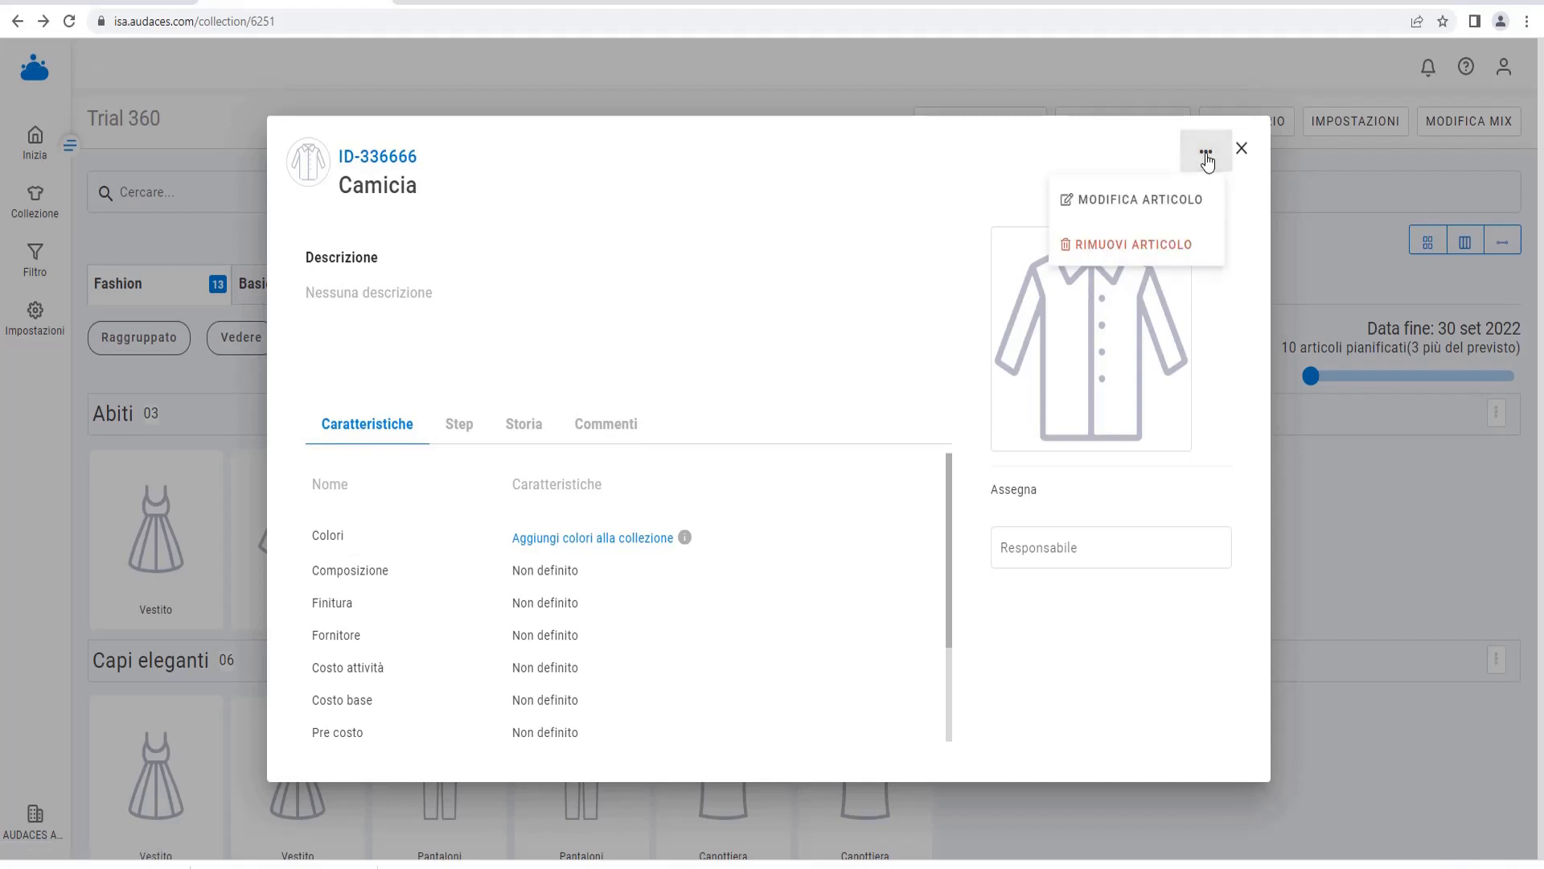
{"action": "left_click", "coordinate": [366, 205]}
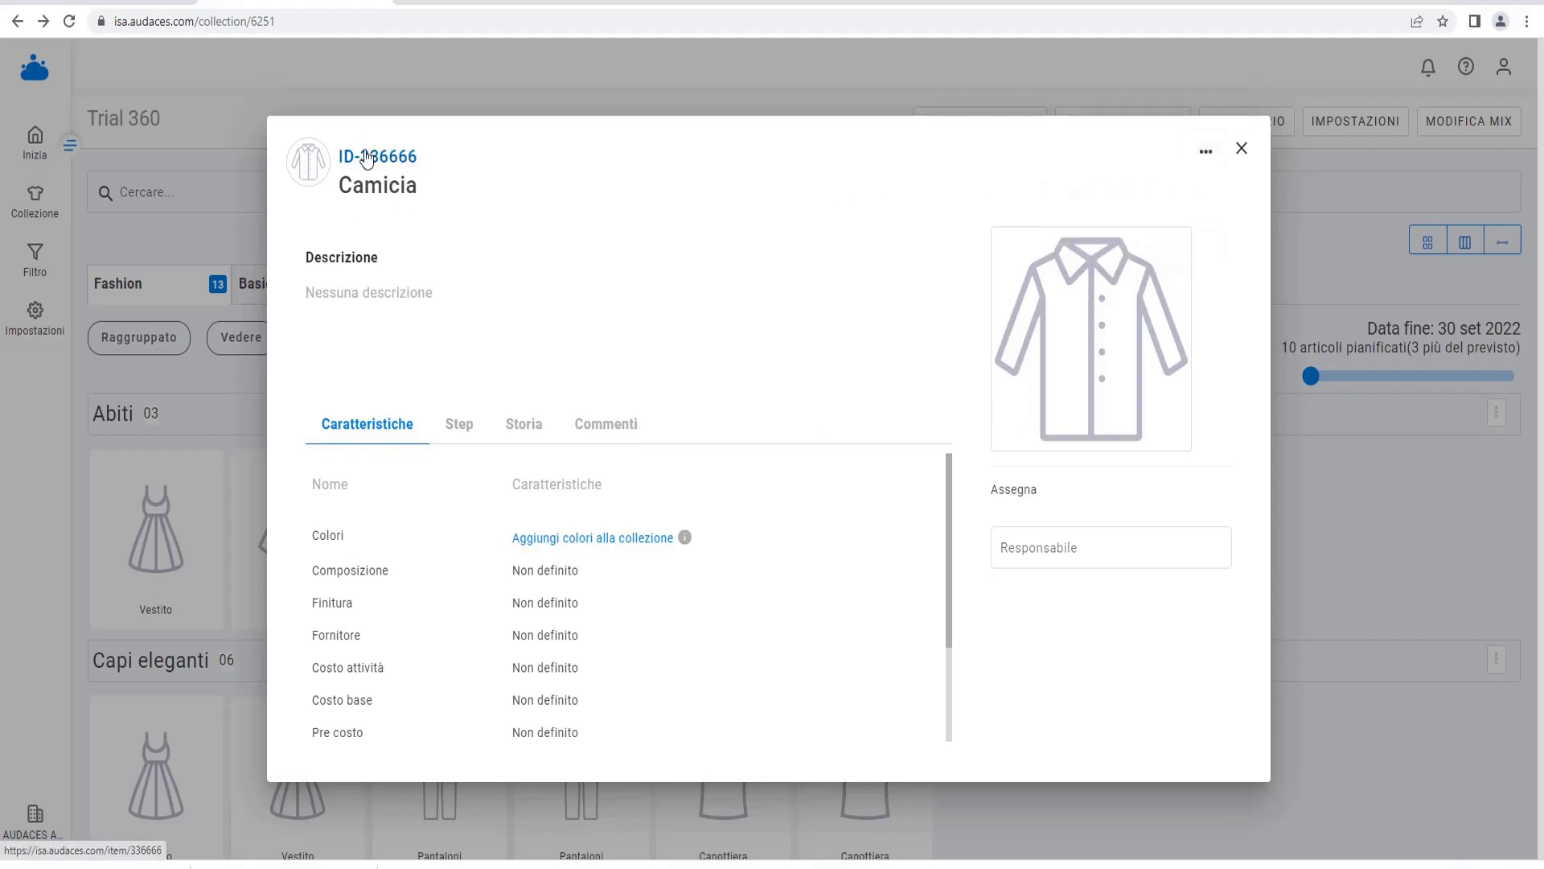
{"action": "left_click", "coordinate": [363, 156]}
{"action": "left_click", "coordinate": [218, 162]}
{"action": "type", "text": "righe"}
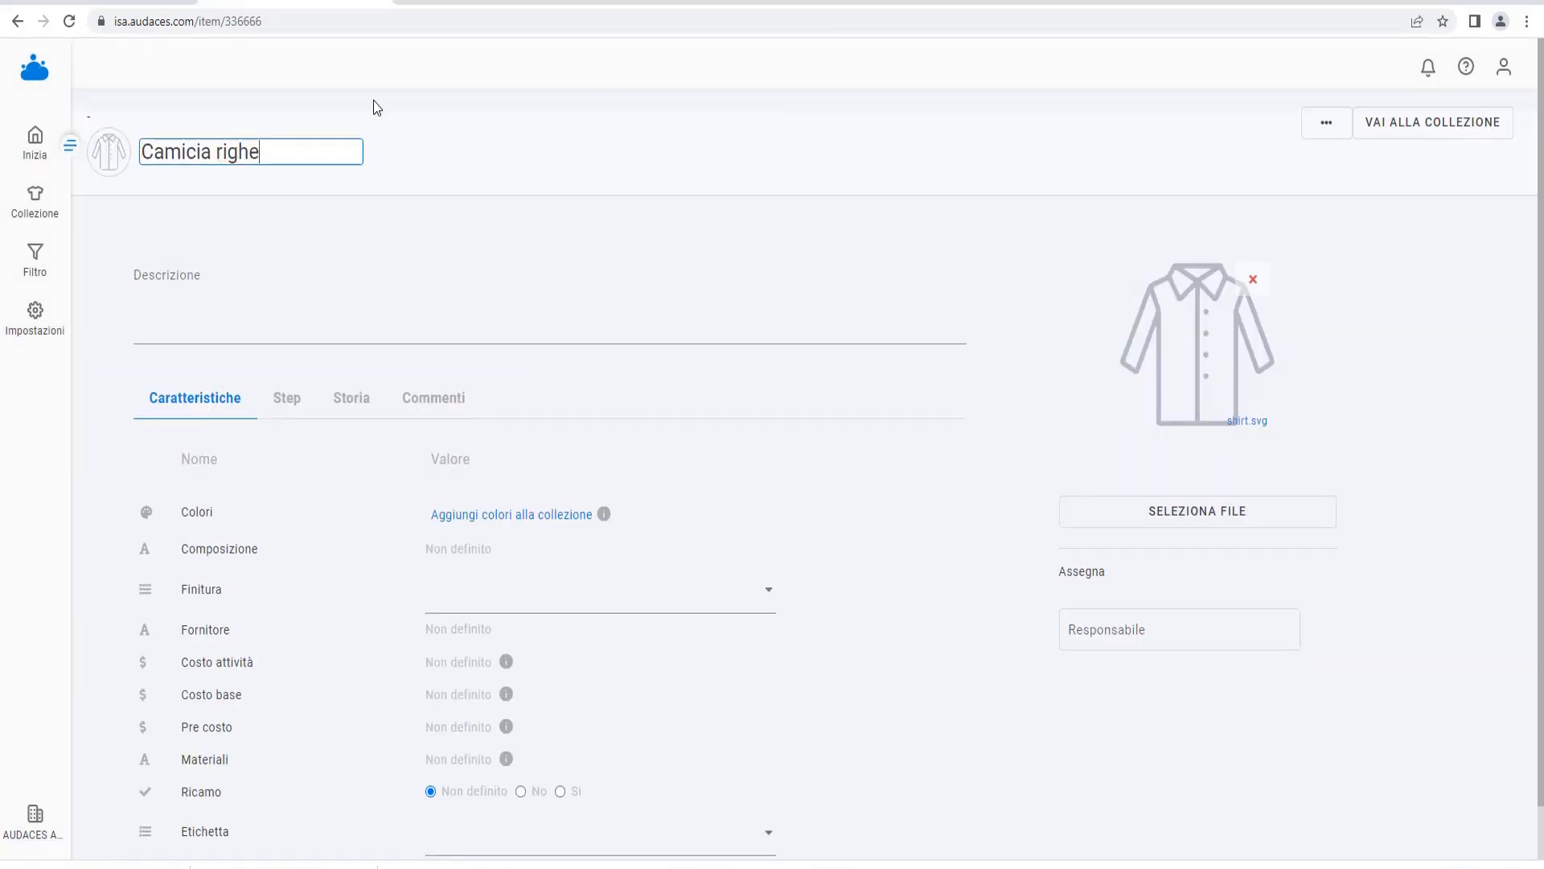
Describe the article as "camicia fantasia a righe" and set its composition to cotone/popeline
{"action": "left_click", "coordinate": [241, 318]}
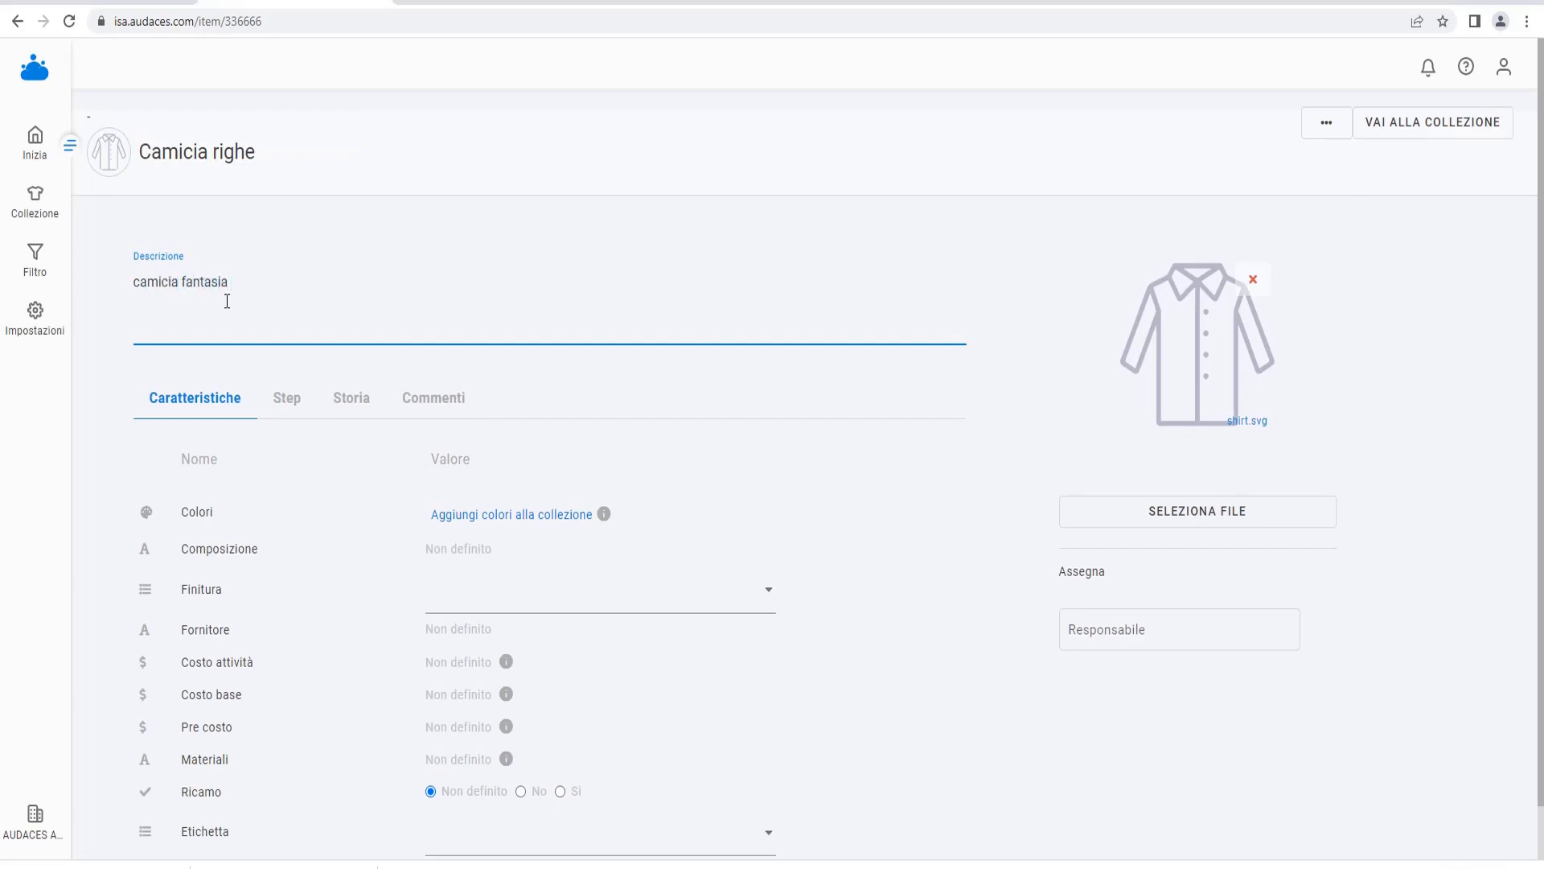
{"action": "type", "text": "camicia fantasia a righe"}
{"action": "left_click", "coordinate": [475, 553]}
{"action": "type", "text": "cotone/popeline"}
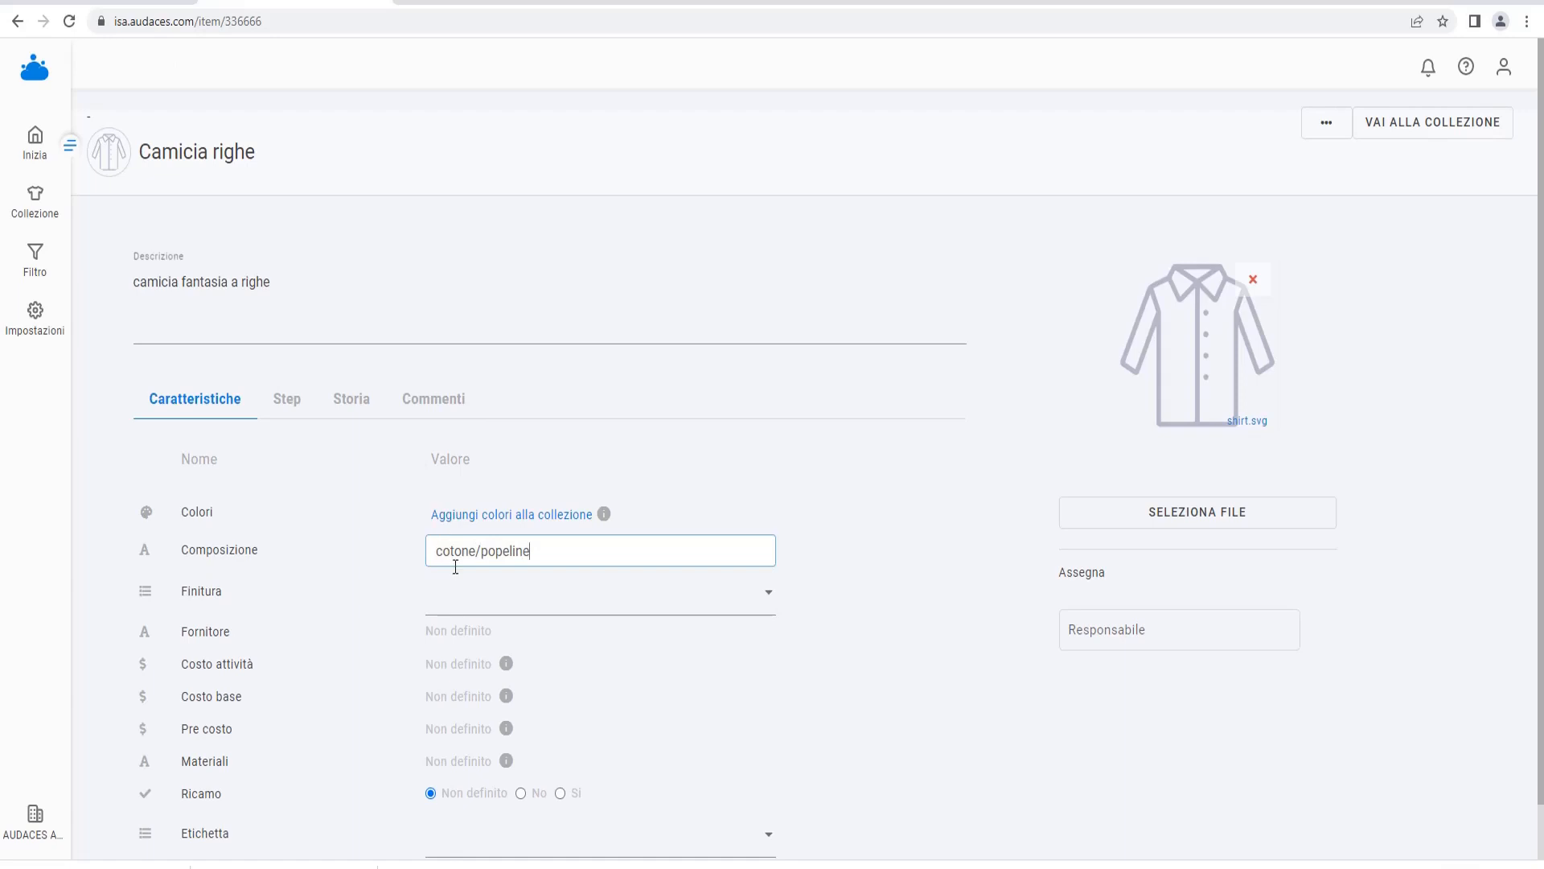
Set the Camicia righe article's Finitura to Lavanderia and its Fornitore to Tessuti srl
{"action": "left_click", "coordinate": [768, 592]}
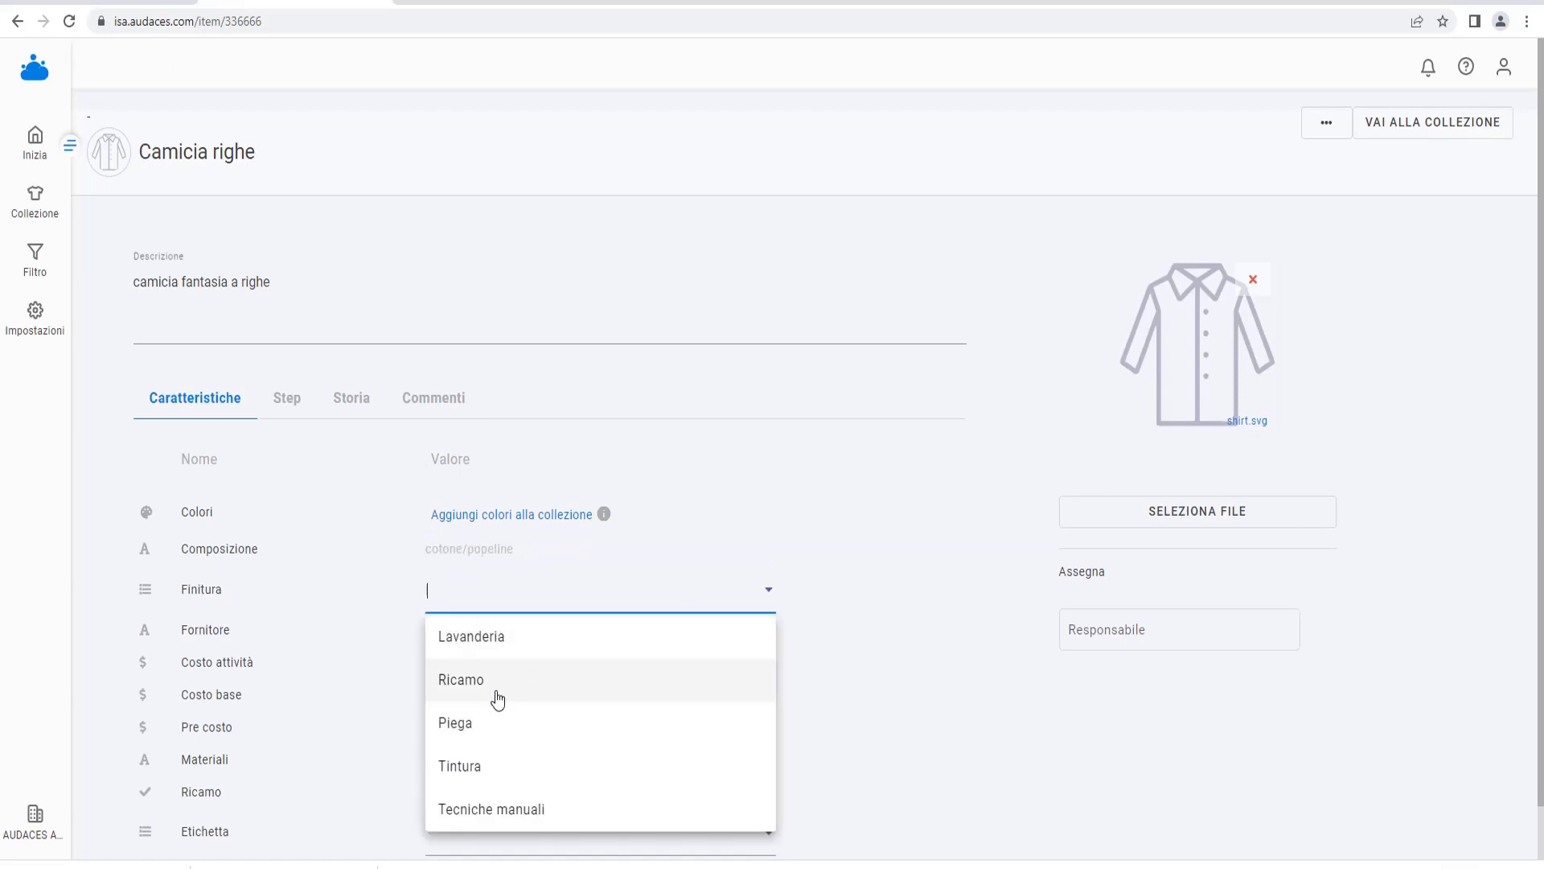
{"action": "left_click", "coordinate": [493, 635]}
{"action": "left_click", "coordinate": [492, 630]}
{"action": "left_click", "coordinate": [461, 641]}
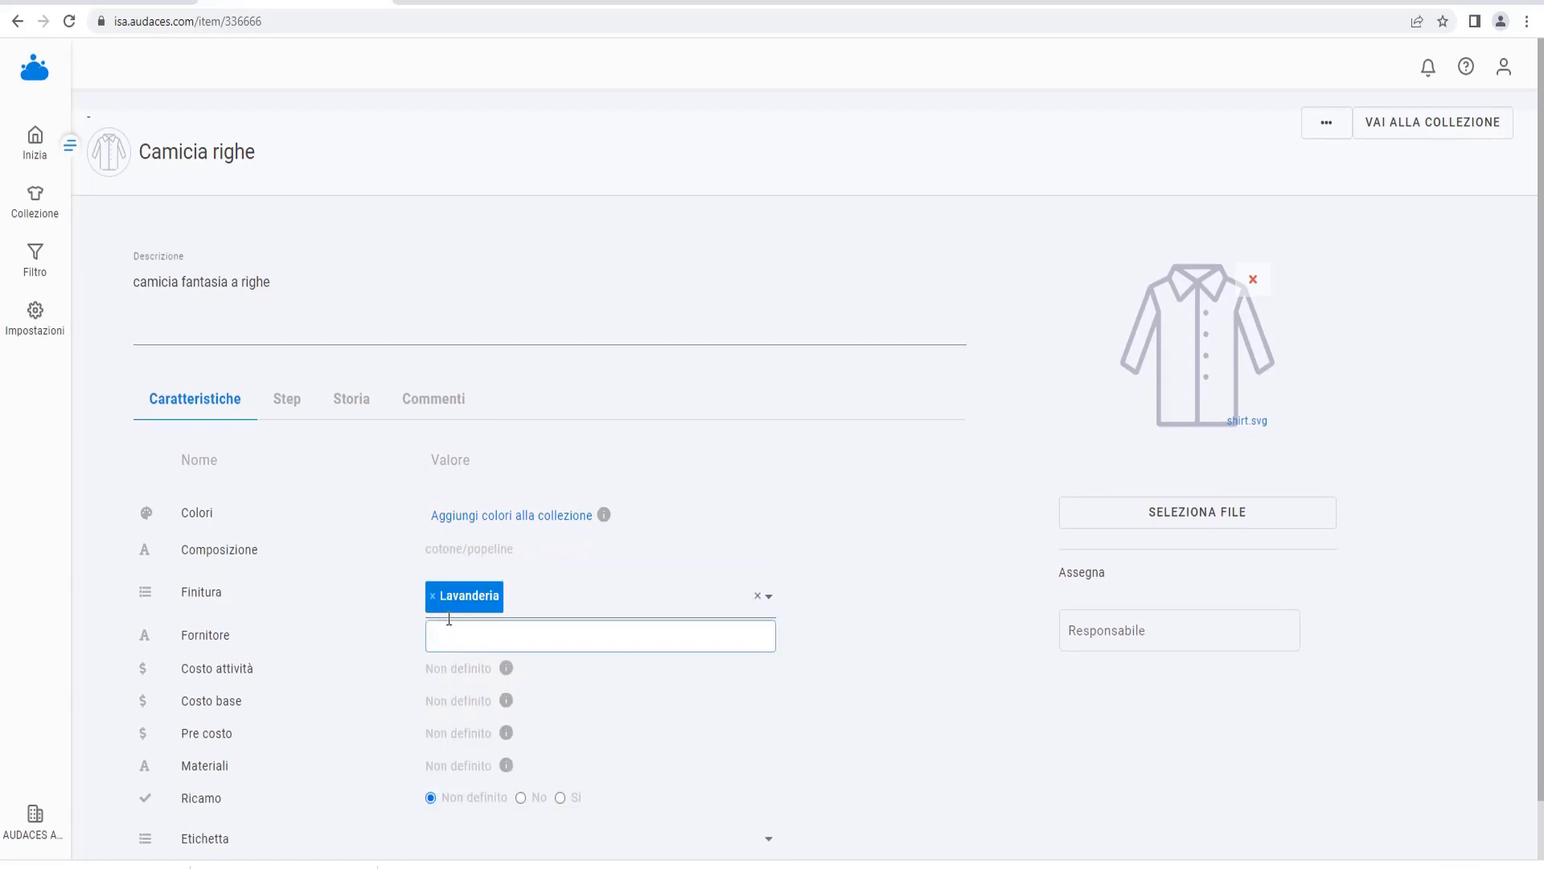
{"action": "type", "text": "Tessuti srl"}
{"action": "left_click", "coordinate": [620, 688]}
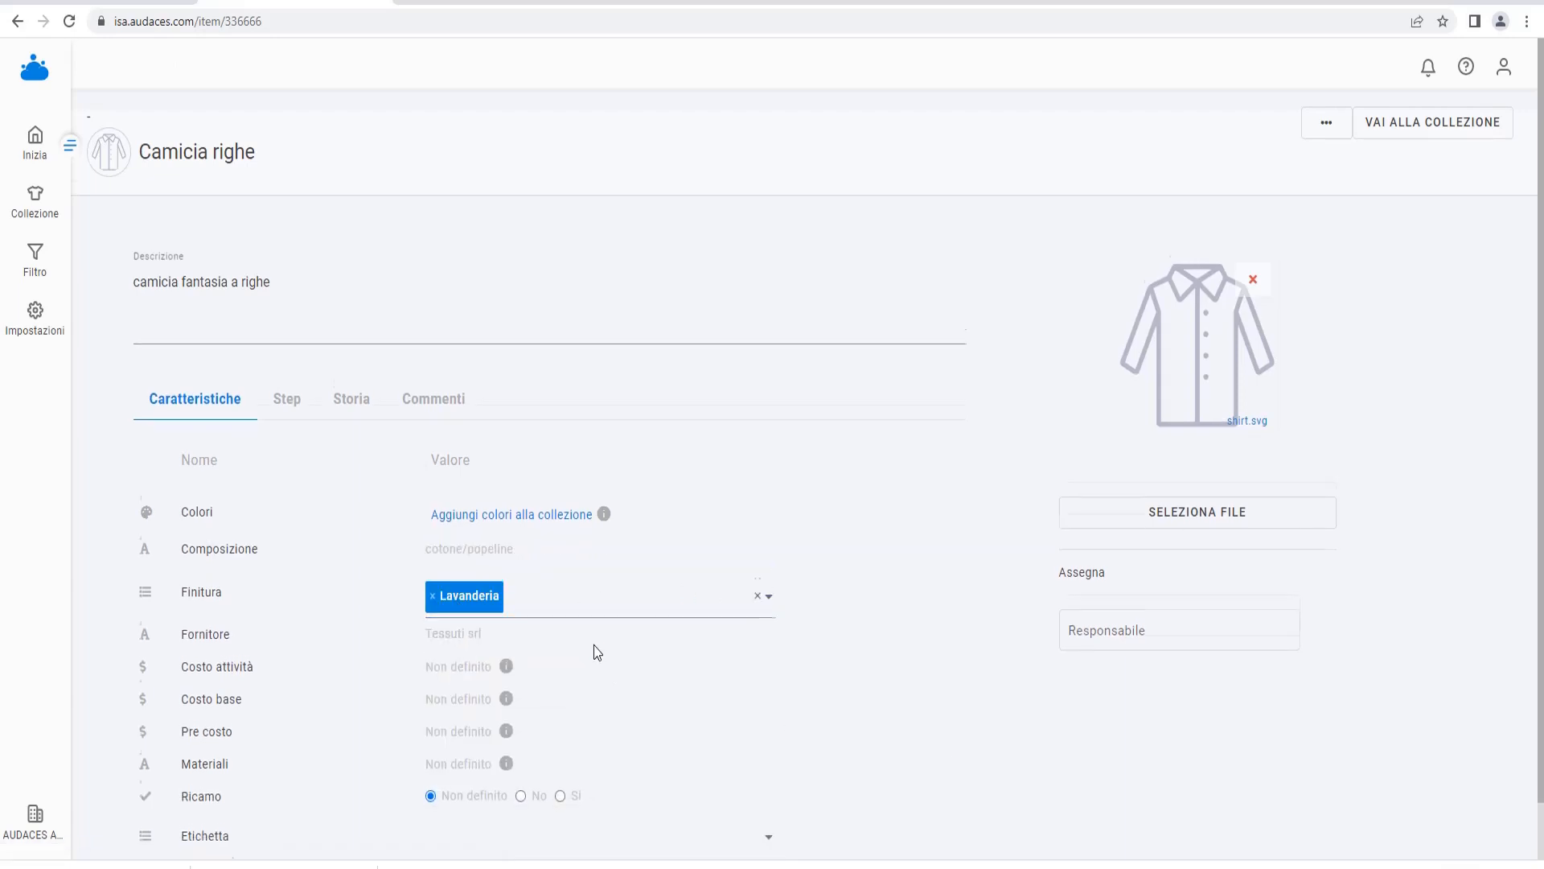
Set the article's Ricamo and Accessori to Sì, and give its Etichetta the values composizione and marca
{"action": "scroll", "coordinate": [597, 652], "scroll_direction": "down", "scroll_amount": 1}
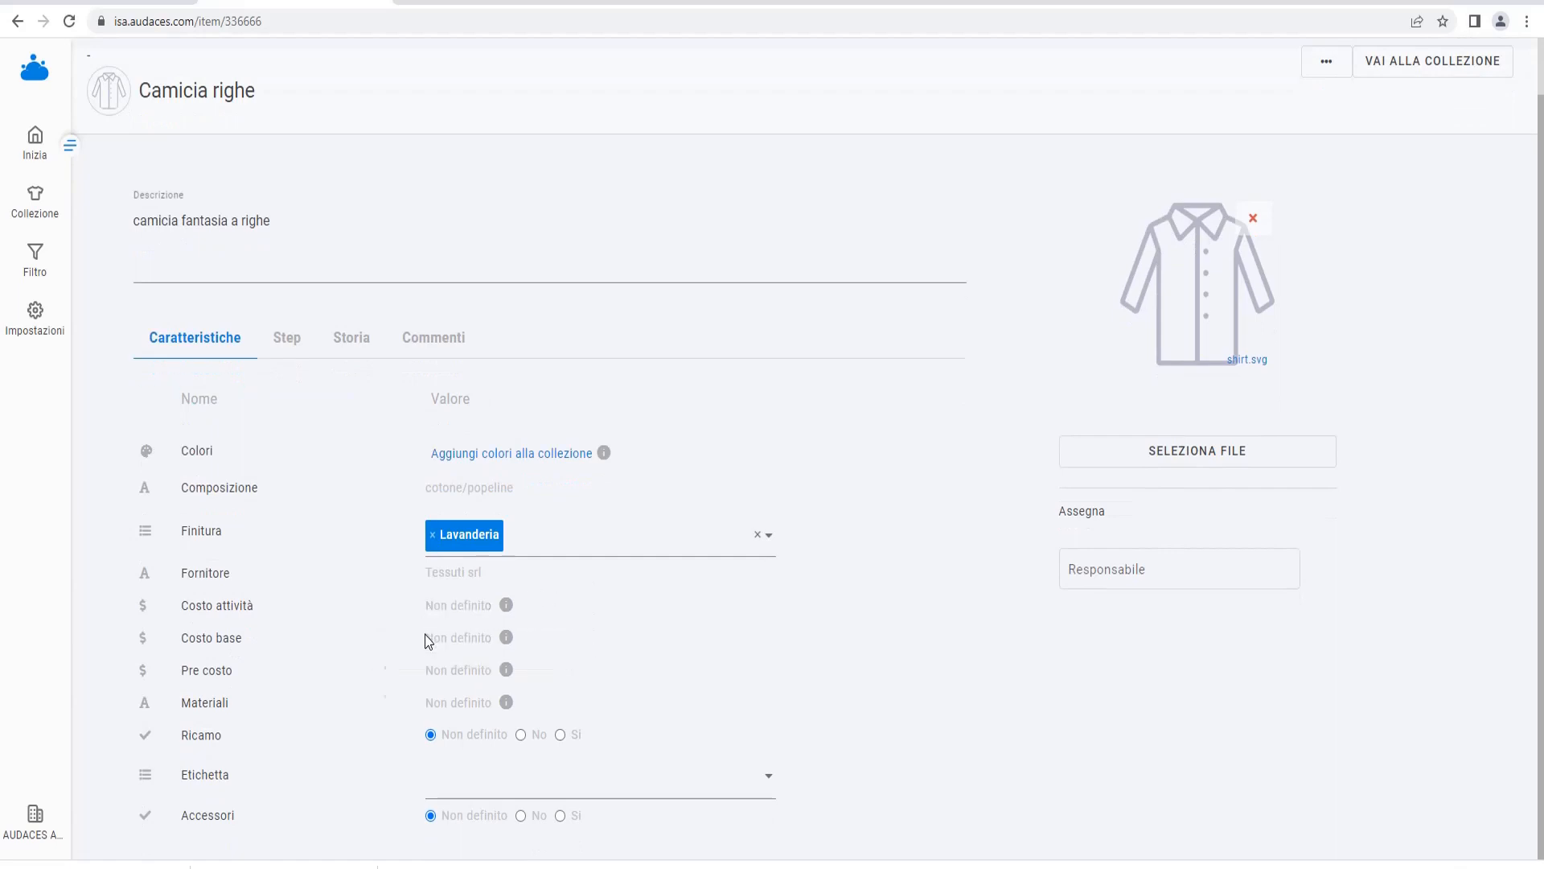
{"action": "left_click", "coordinate": [561, 735]}
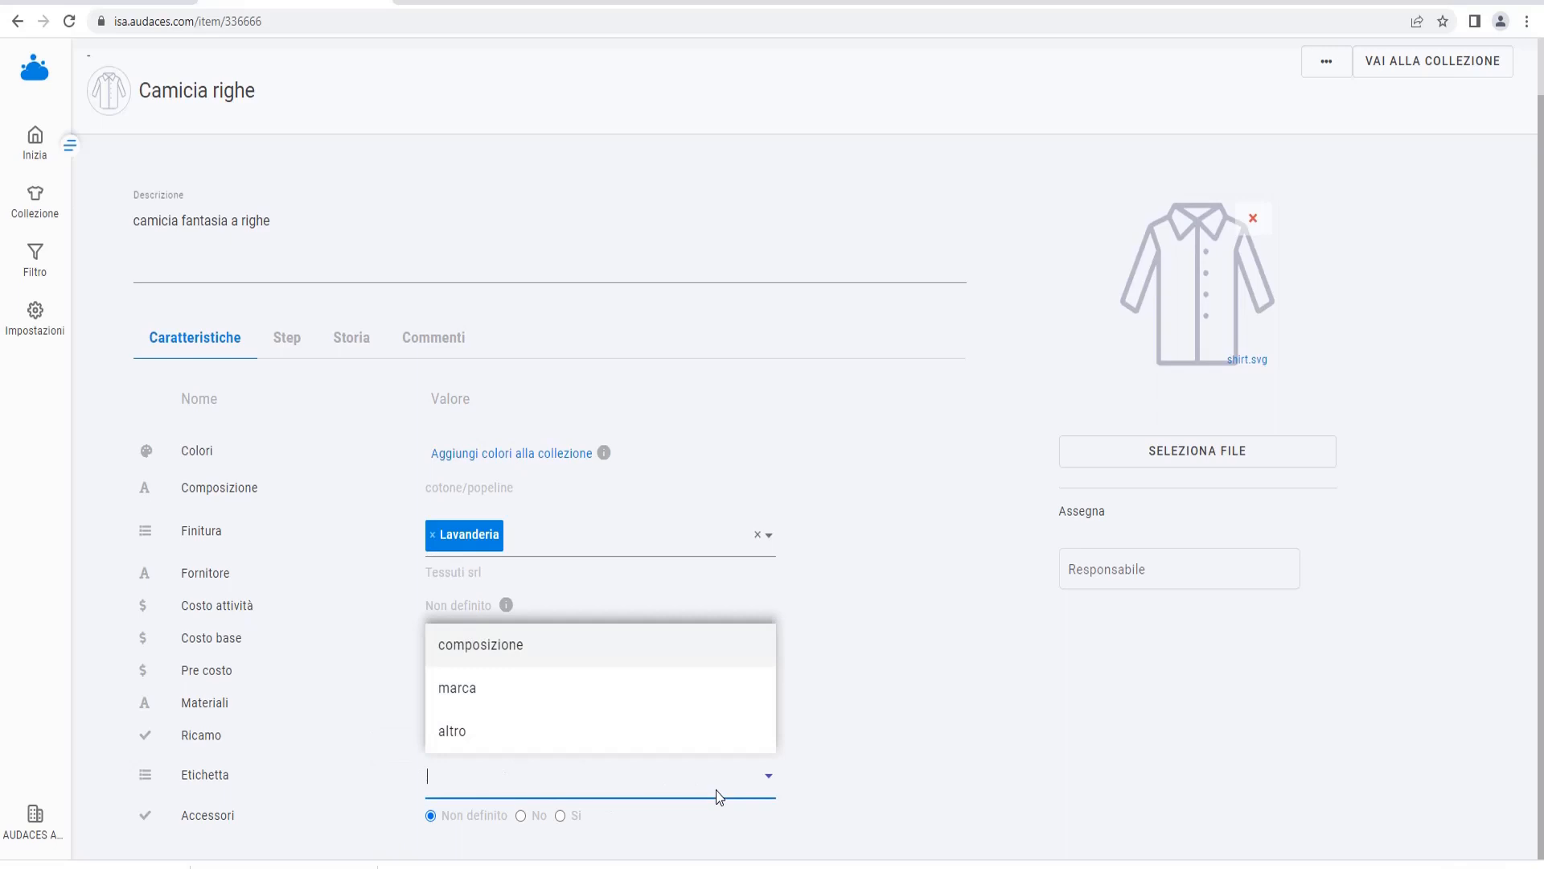
{"action": "left_click", "coordinate": [471, 654]}
{"action": "left_click", "coordinate": [455, 692]}
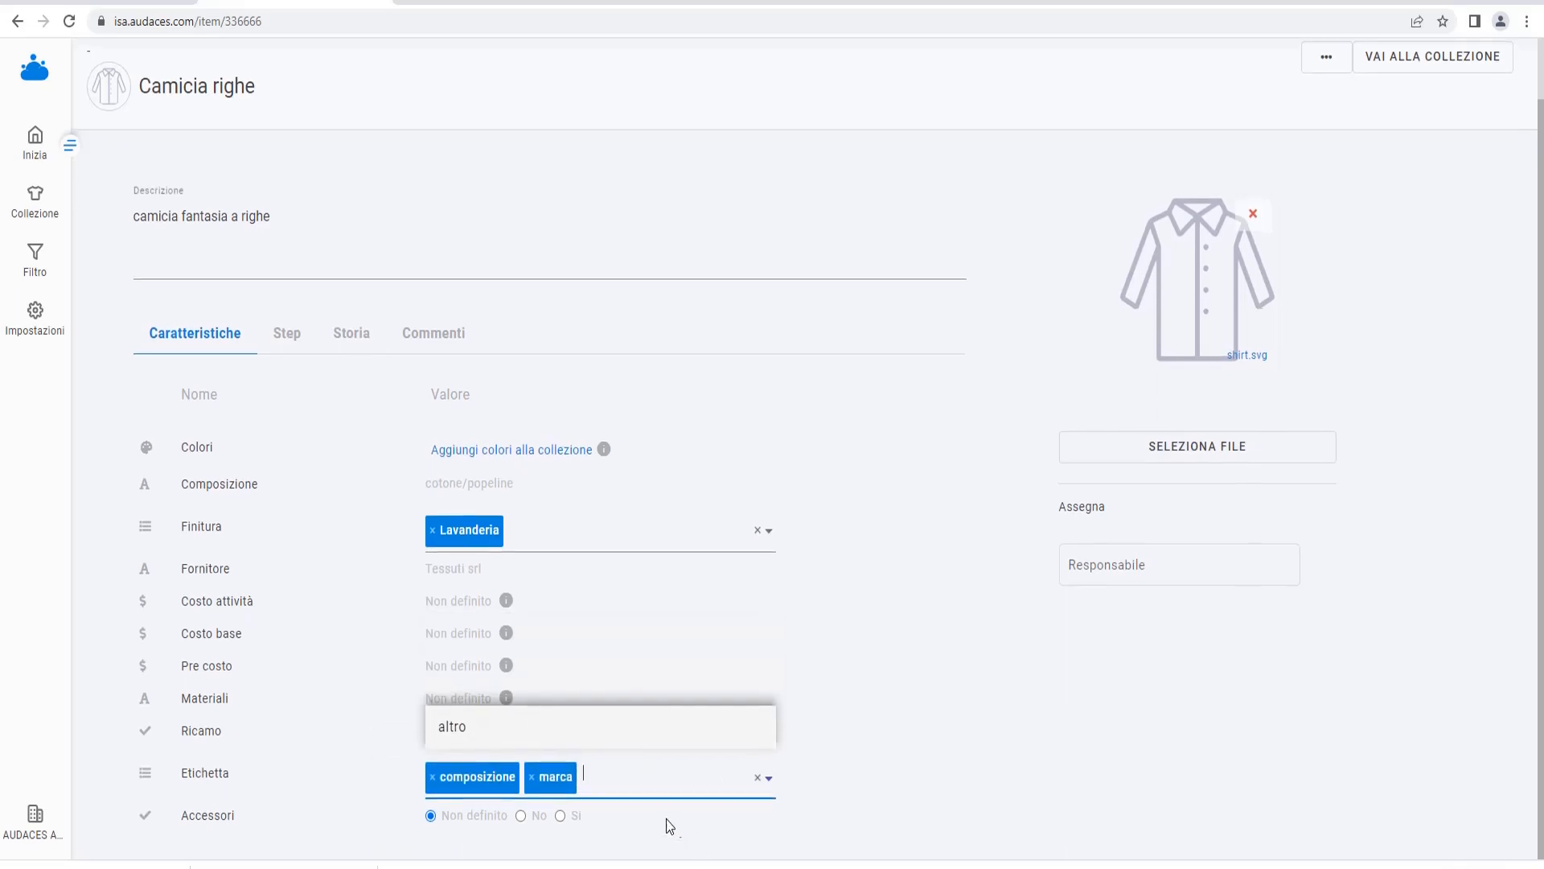
{"action": "left_click", "coordinate": [560, 820]}
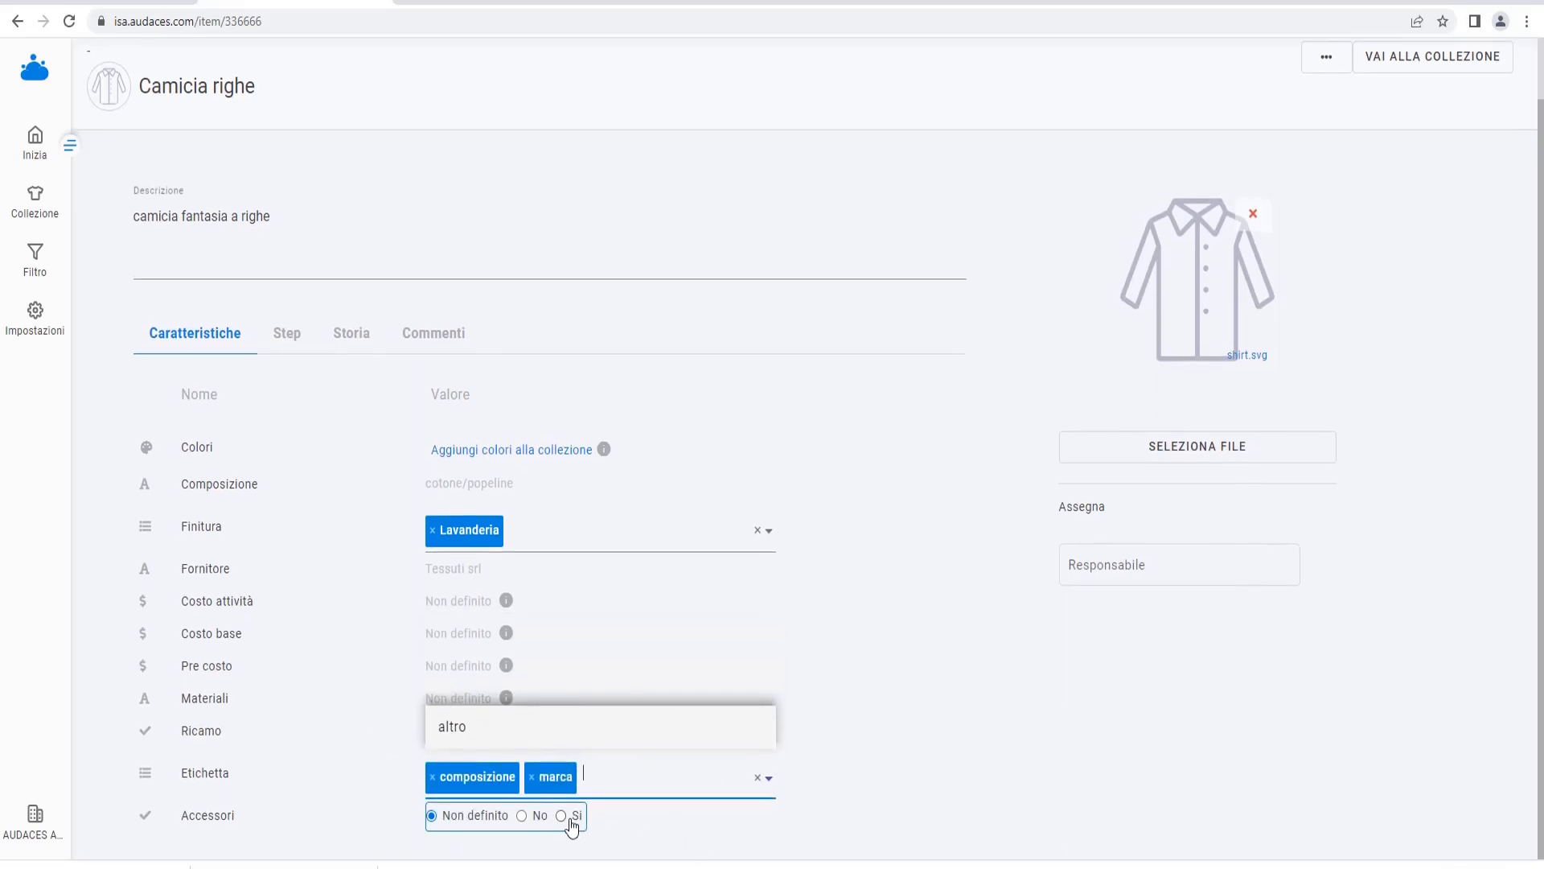
Look at the article's Responsabile assignment and upload the Camicia 2022 IDEAX file as the article's image
{"action": "left_click", "coordinate": [1153, 563]}
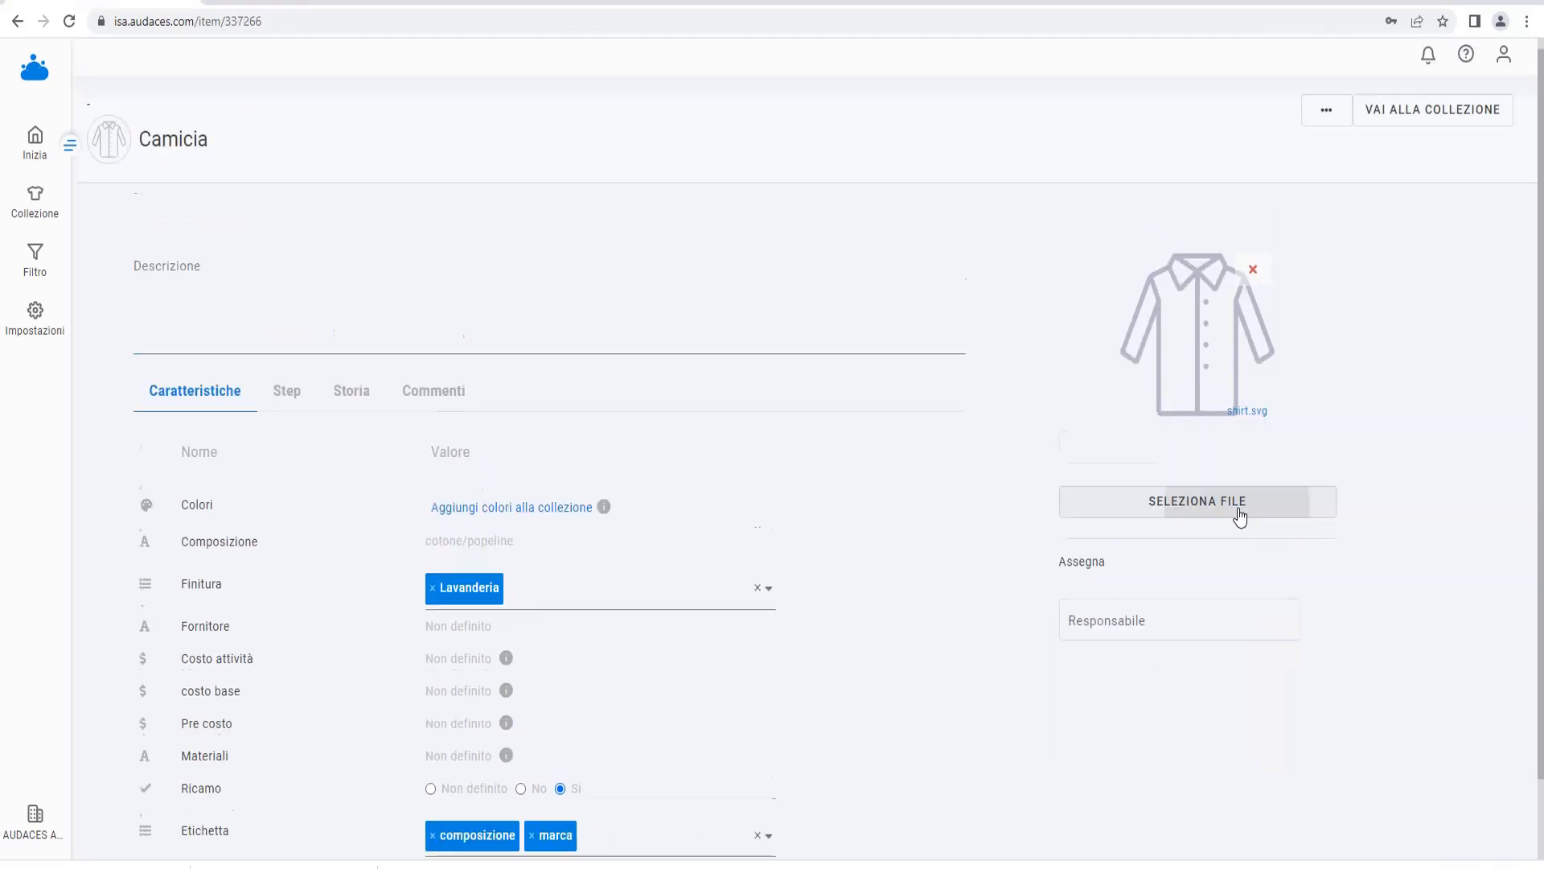
{"action": "left_click", "coordinate": [1239, 513]}
{"action": "left_click", "coordinate": [476, 149]}
{"action": "left_click", "coordinate": [634, 431]}
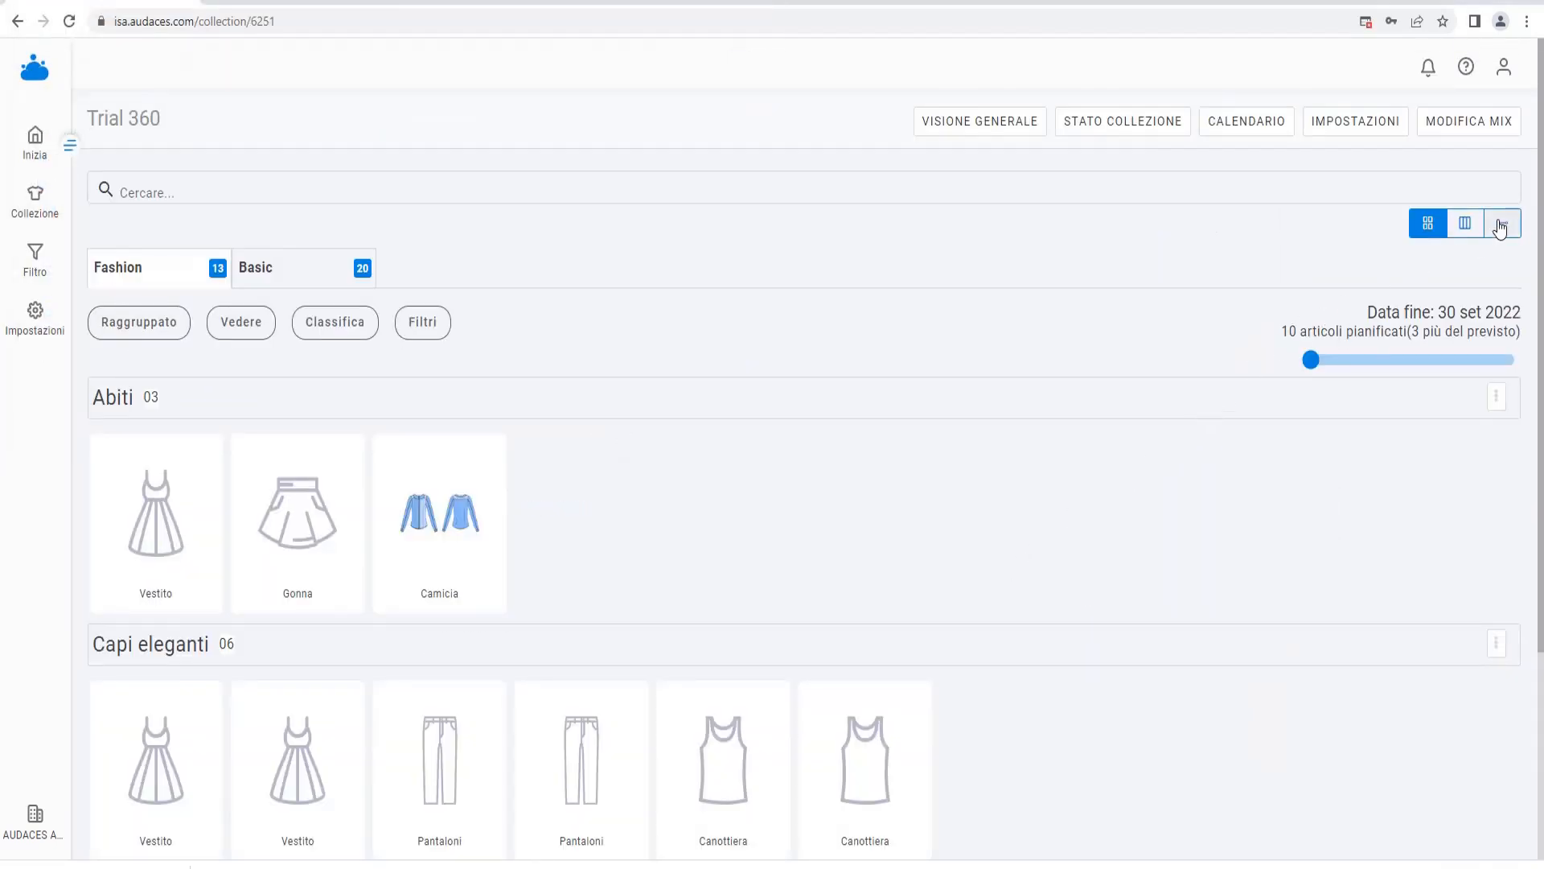
In the collection's line view, save the Moodboard step of the Camicia article as Step concluso without attaching a file
{"action": "left_click", "coordinate": [1501, 226]}
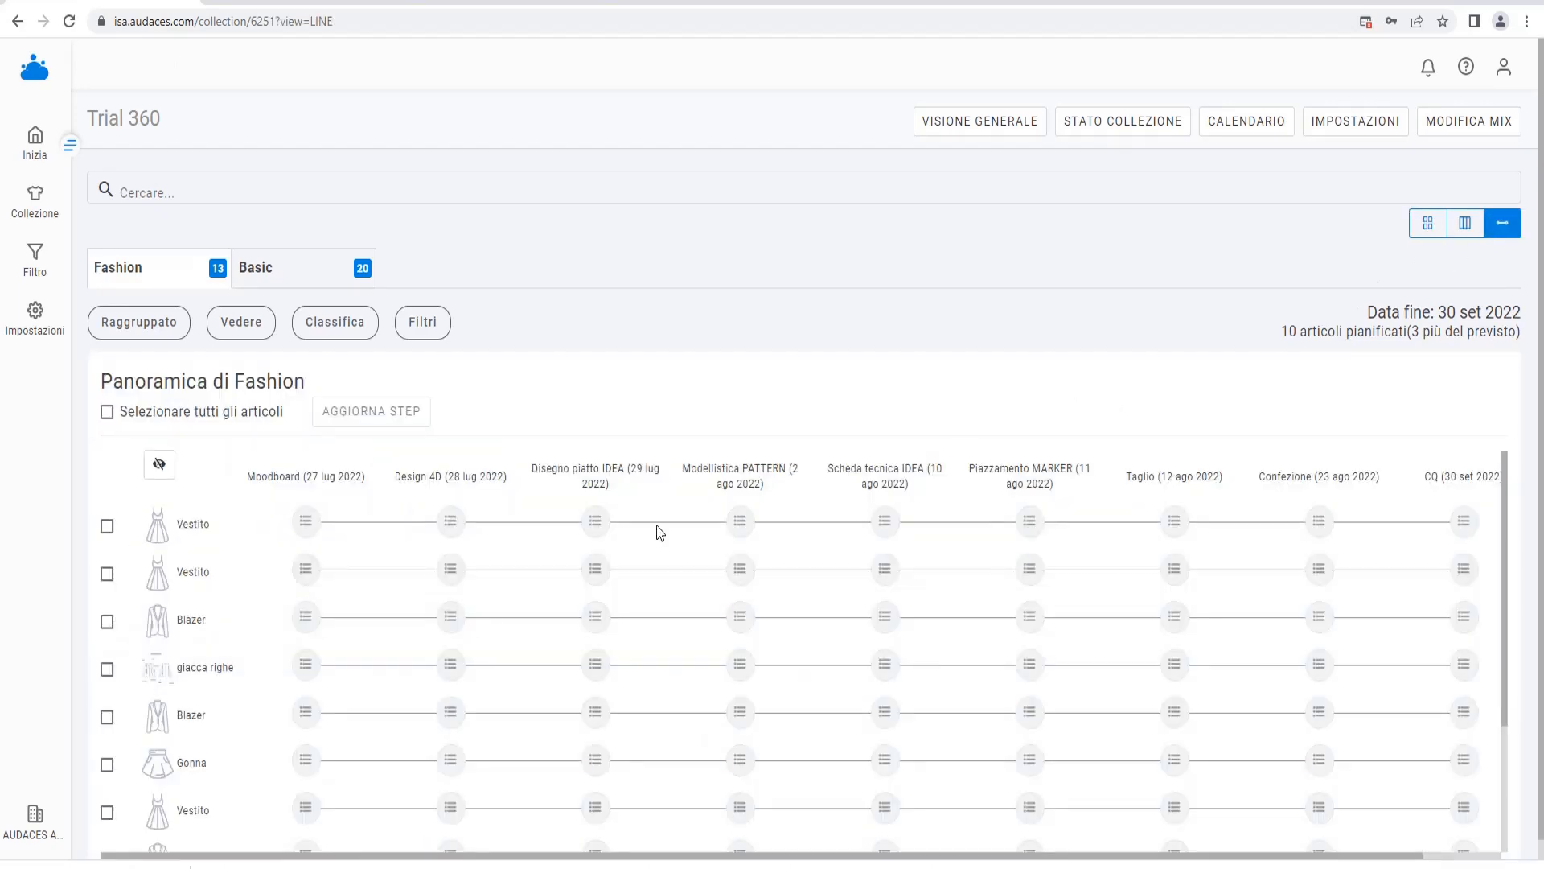
{"action": "scroll", "coordinate": [492, 617], "scroll_direction": "down", "scroll_amount": 4}
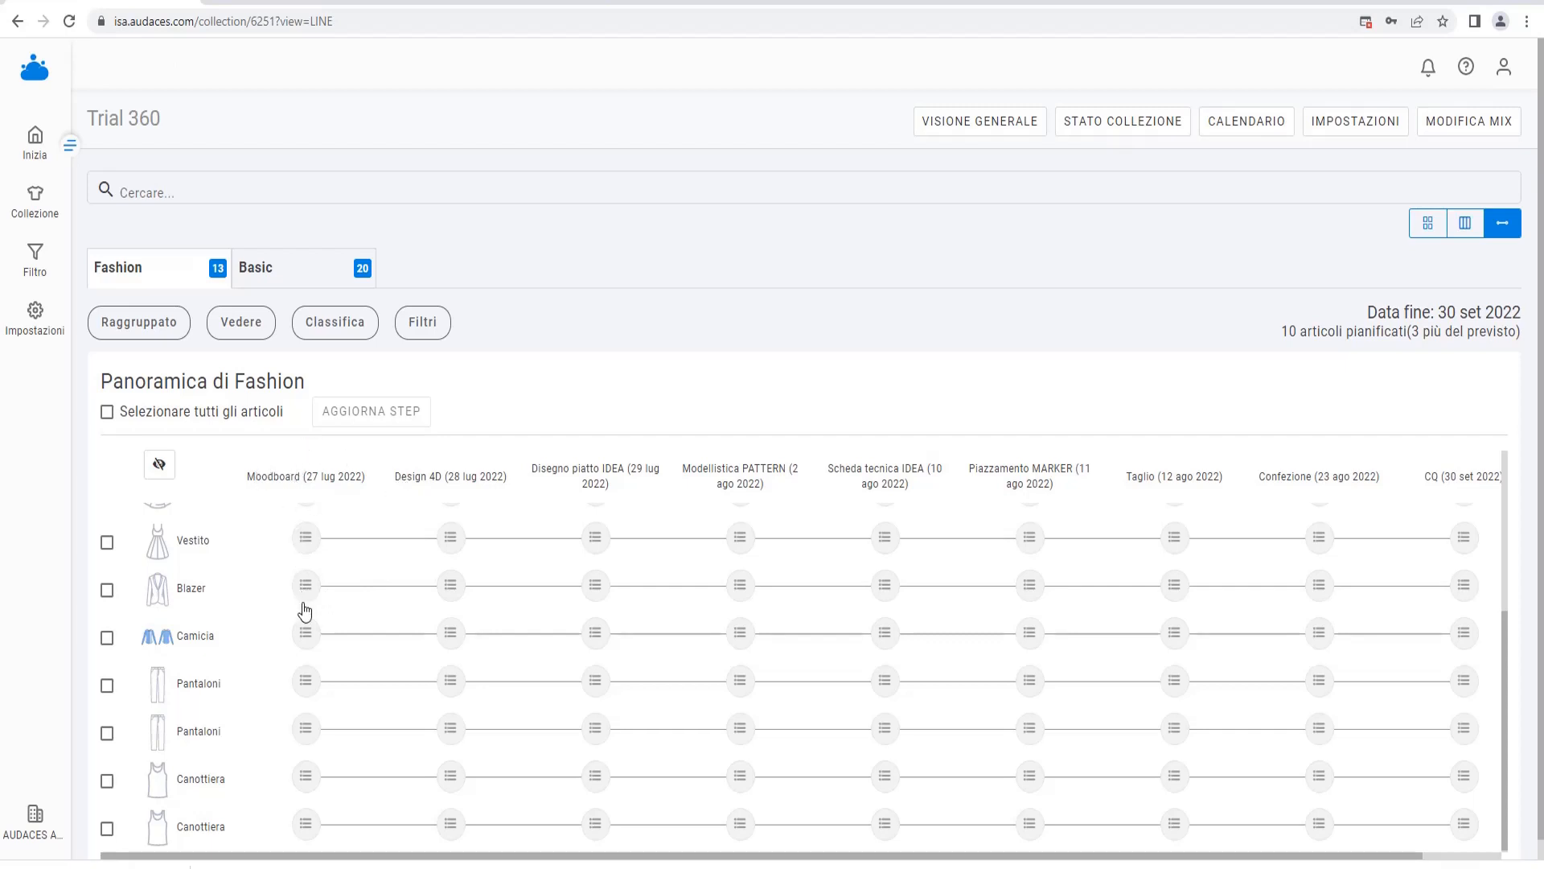
{"action": "left_click", "coordinate": [306, 633]}
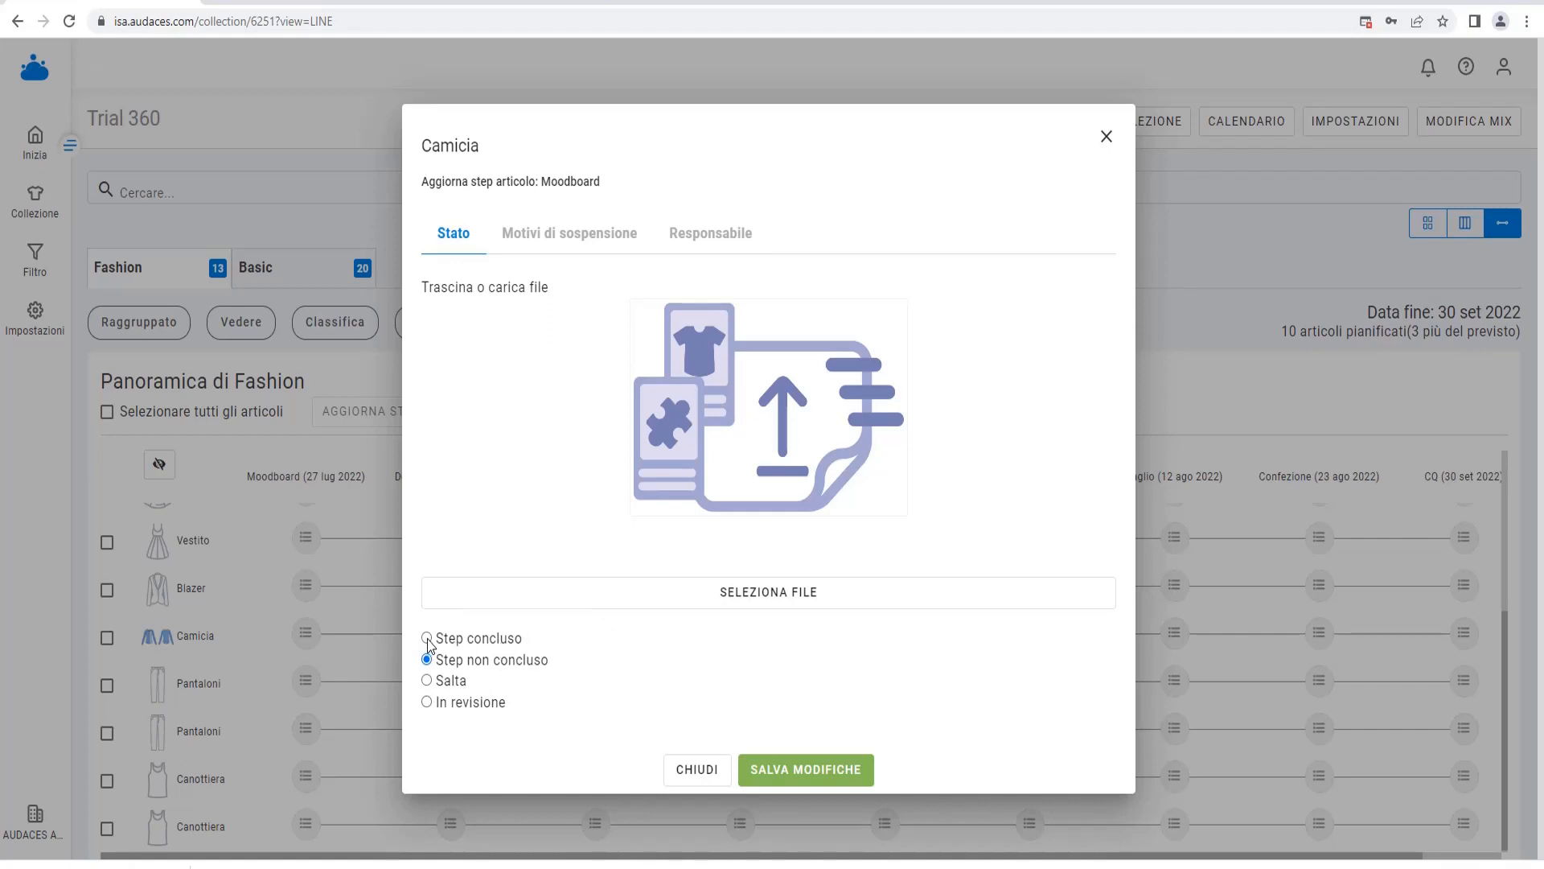
{"action": "left_click", "coordinate": [767, 602]}
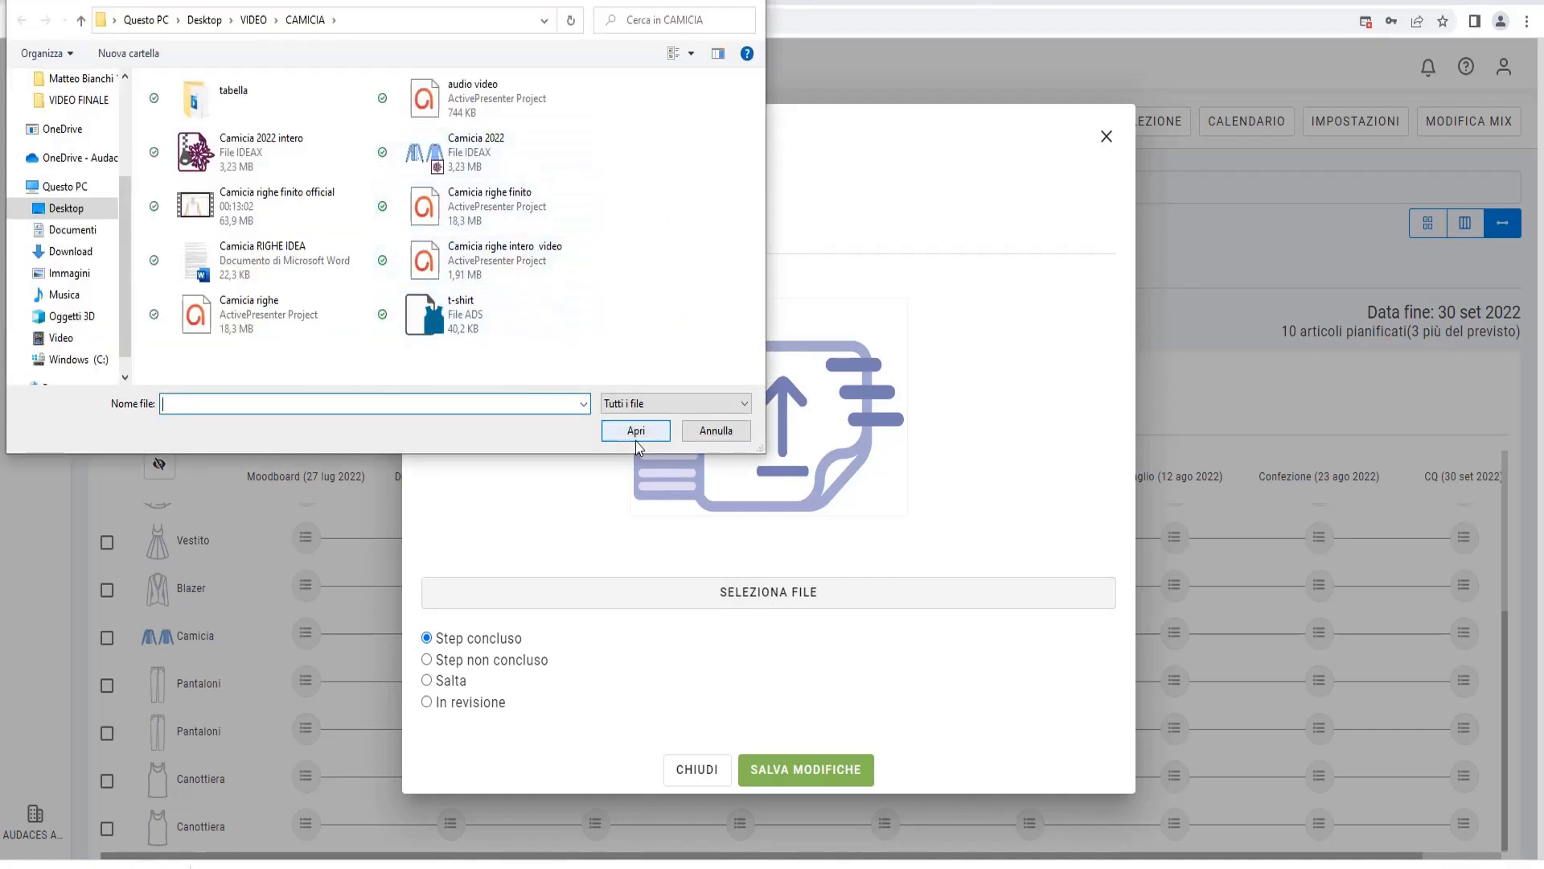
{"action": "left_click", "coordinate": [726, 430]}
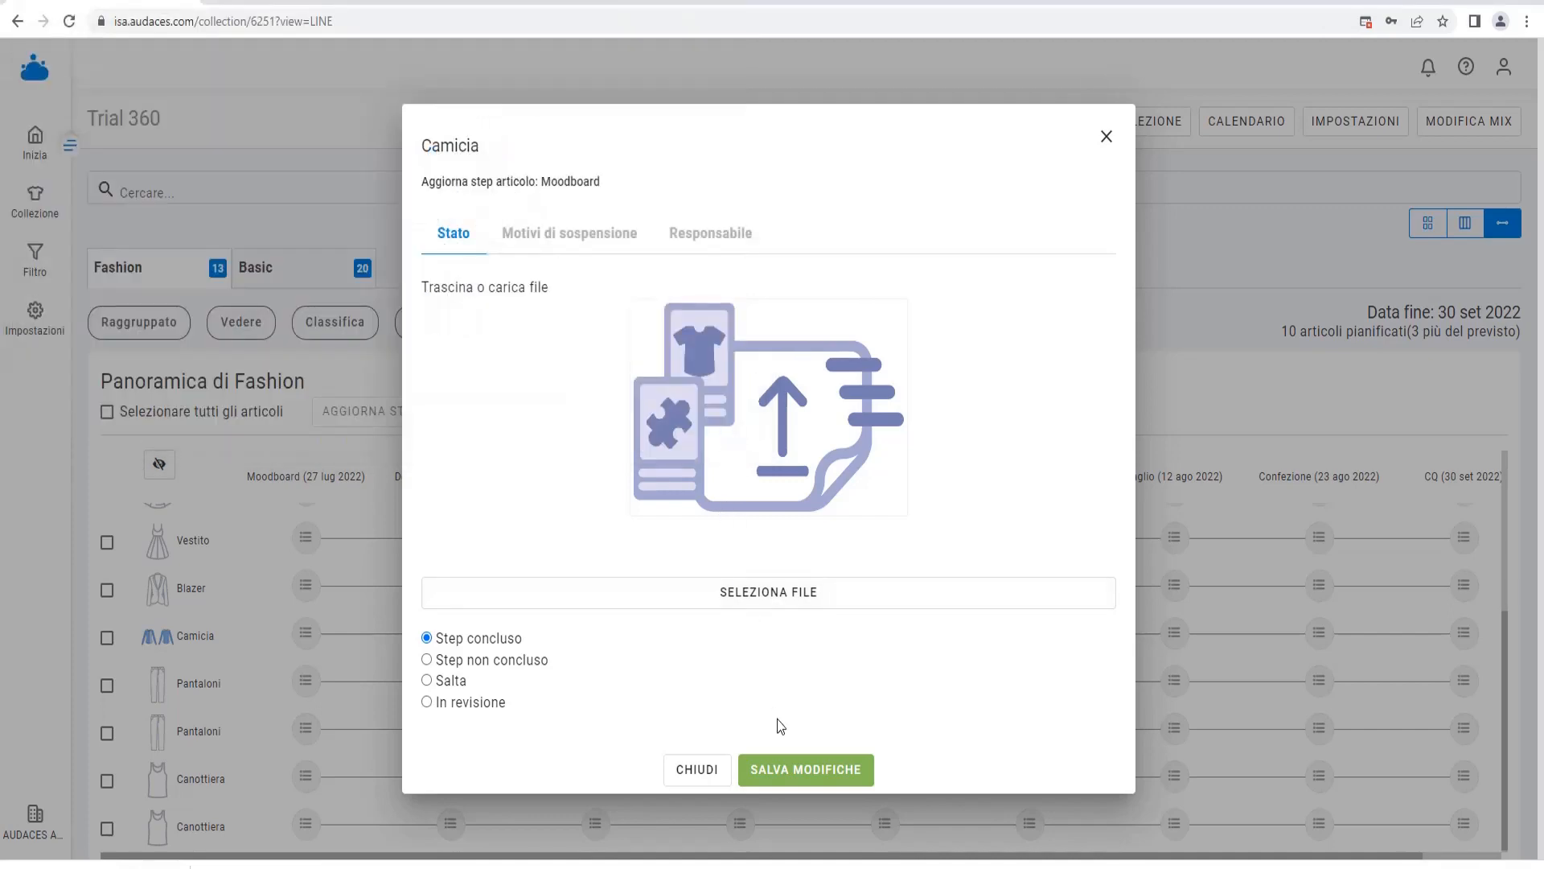
{"action": "left_click", "coordinate": [799, 776]}
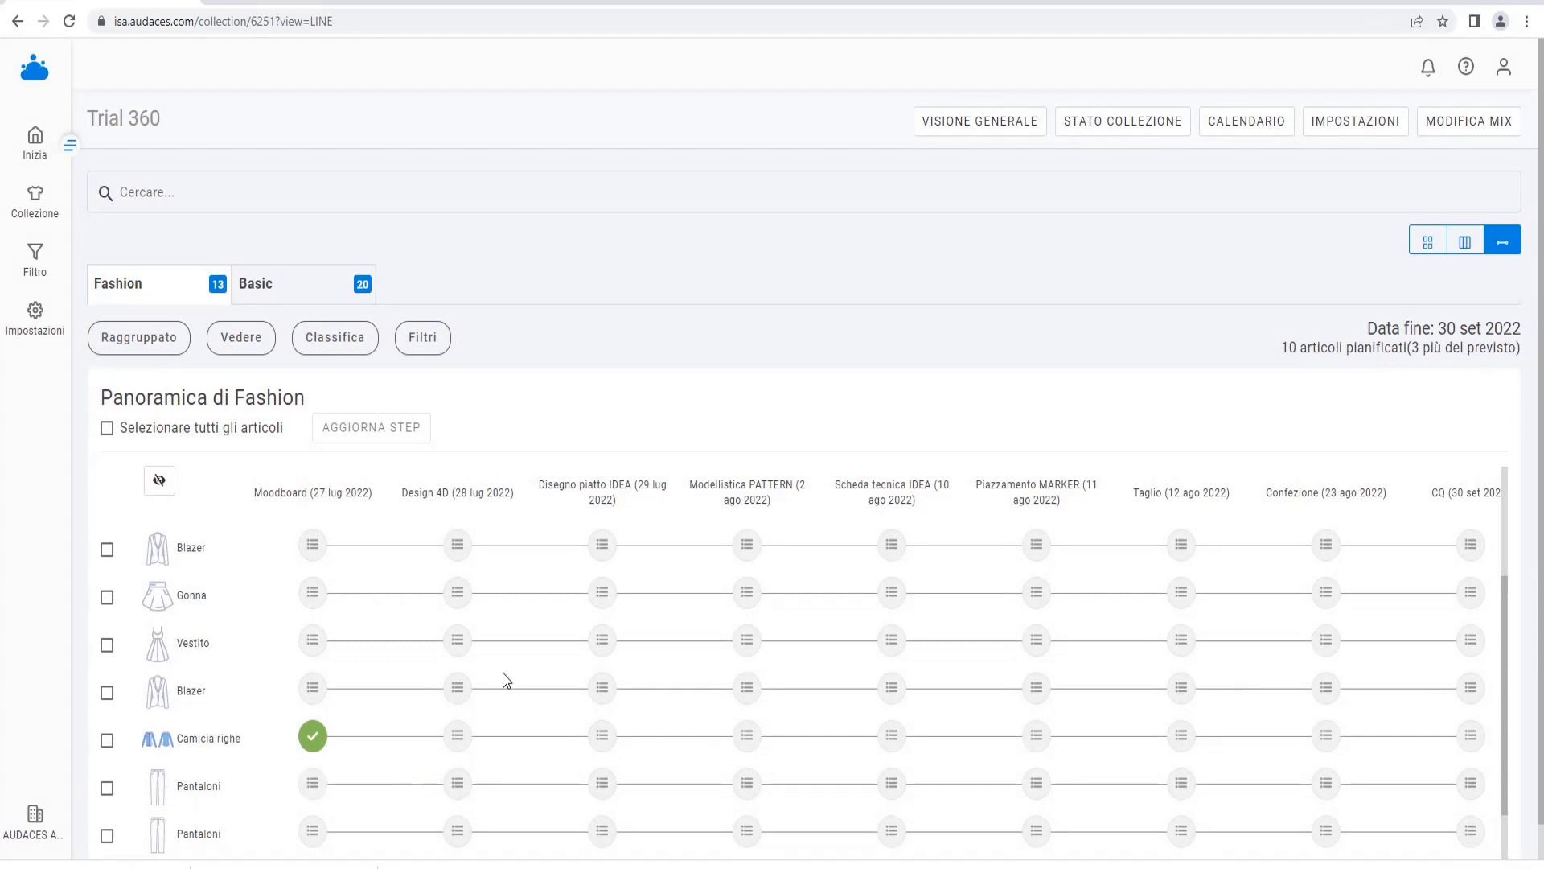
Save Camicia righe's Design 4D step as Step non concluso and upload the Camicia 2022 IDEAX file to its Disegno piatto IDEA step
{"action": "left_click", "coordinate": [458, 736]}
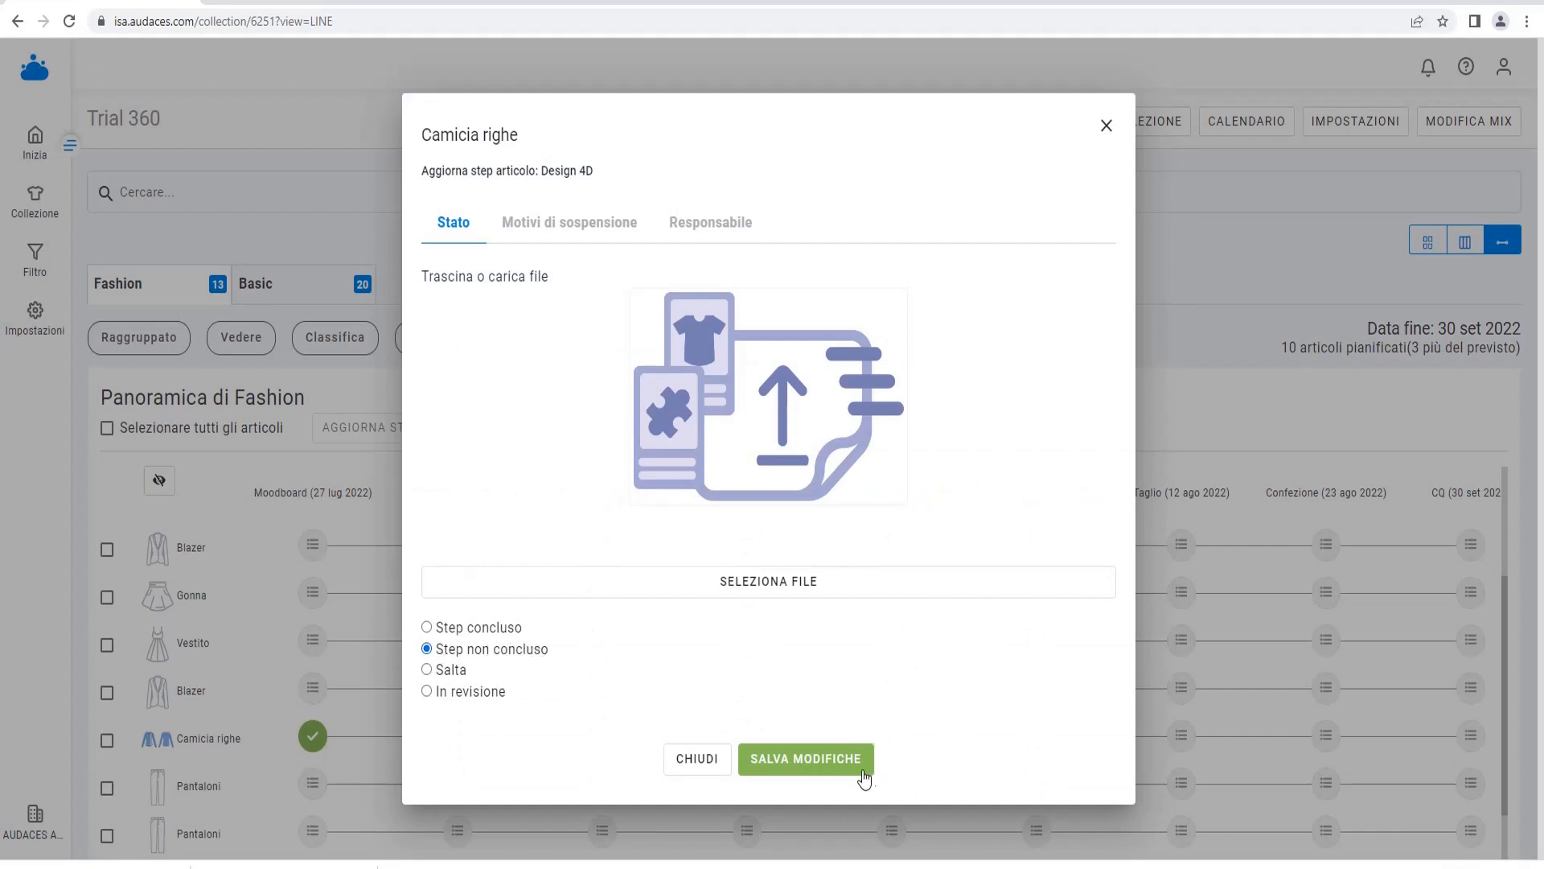
{"action": "left_click", "coordinate": [809, 760]}
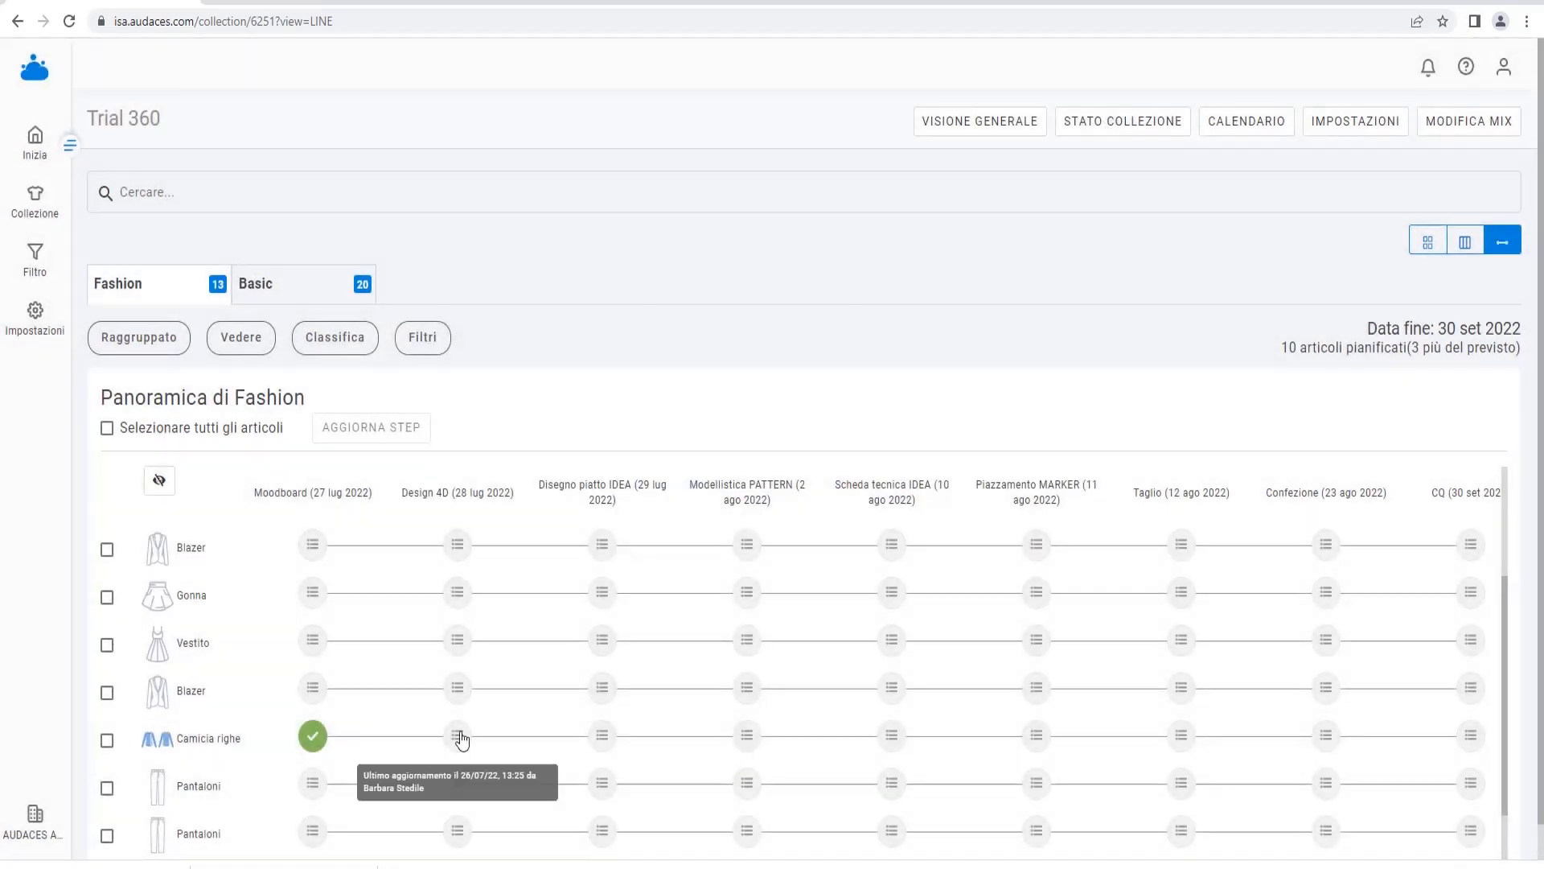
{"action": "left_click", "coordinate": [600, 744]}
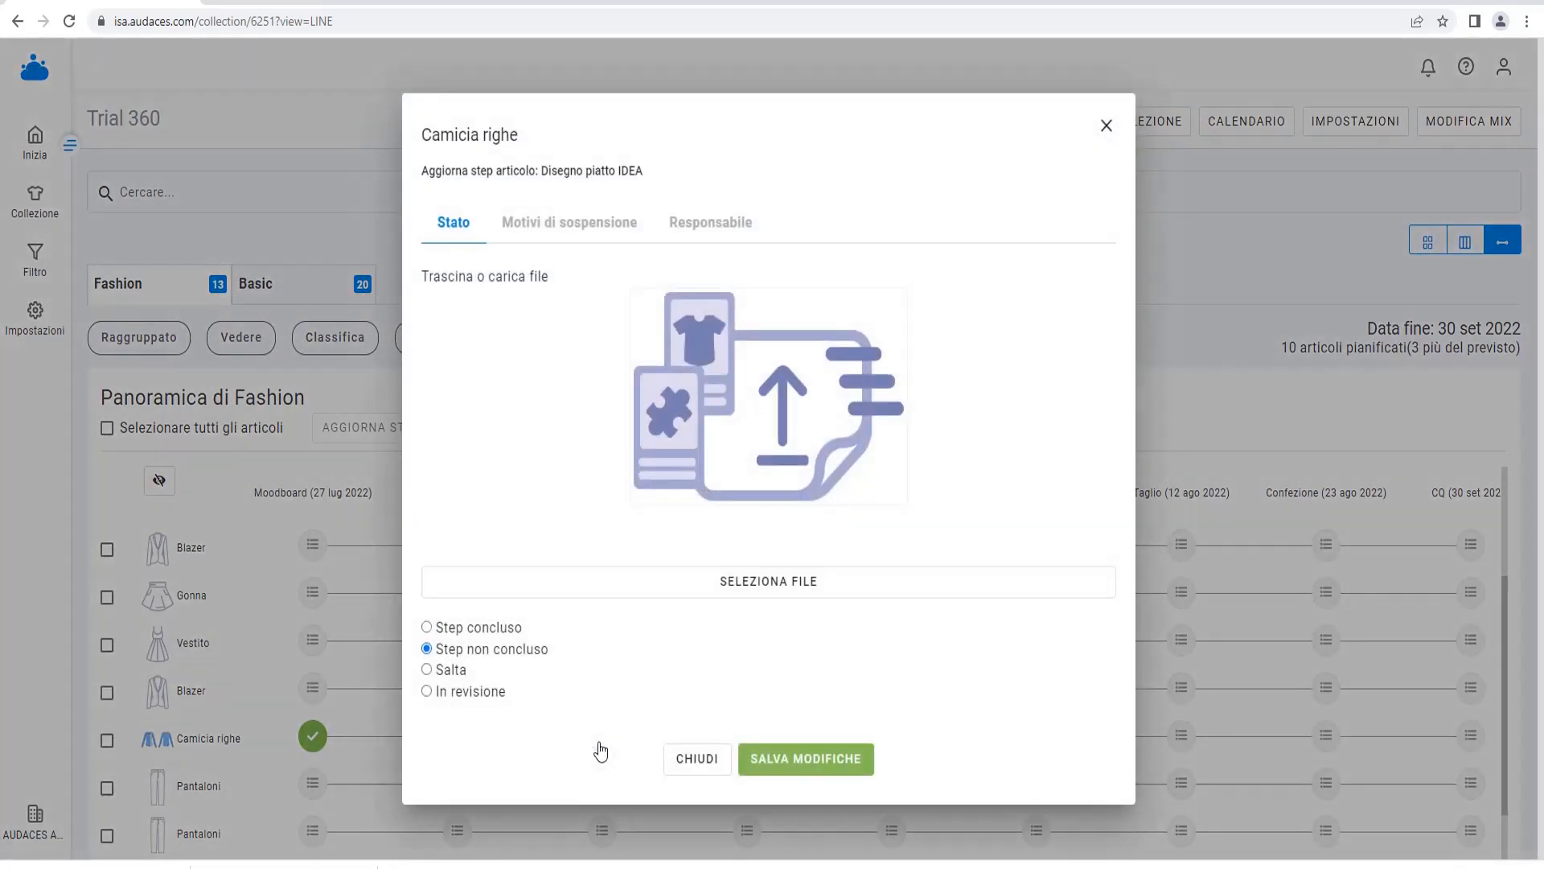
{"action": "left_click", "coordinate": [723, 589]}
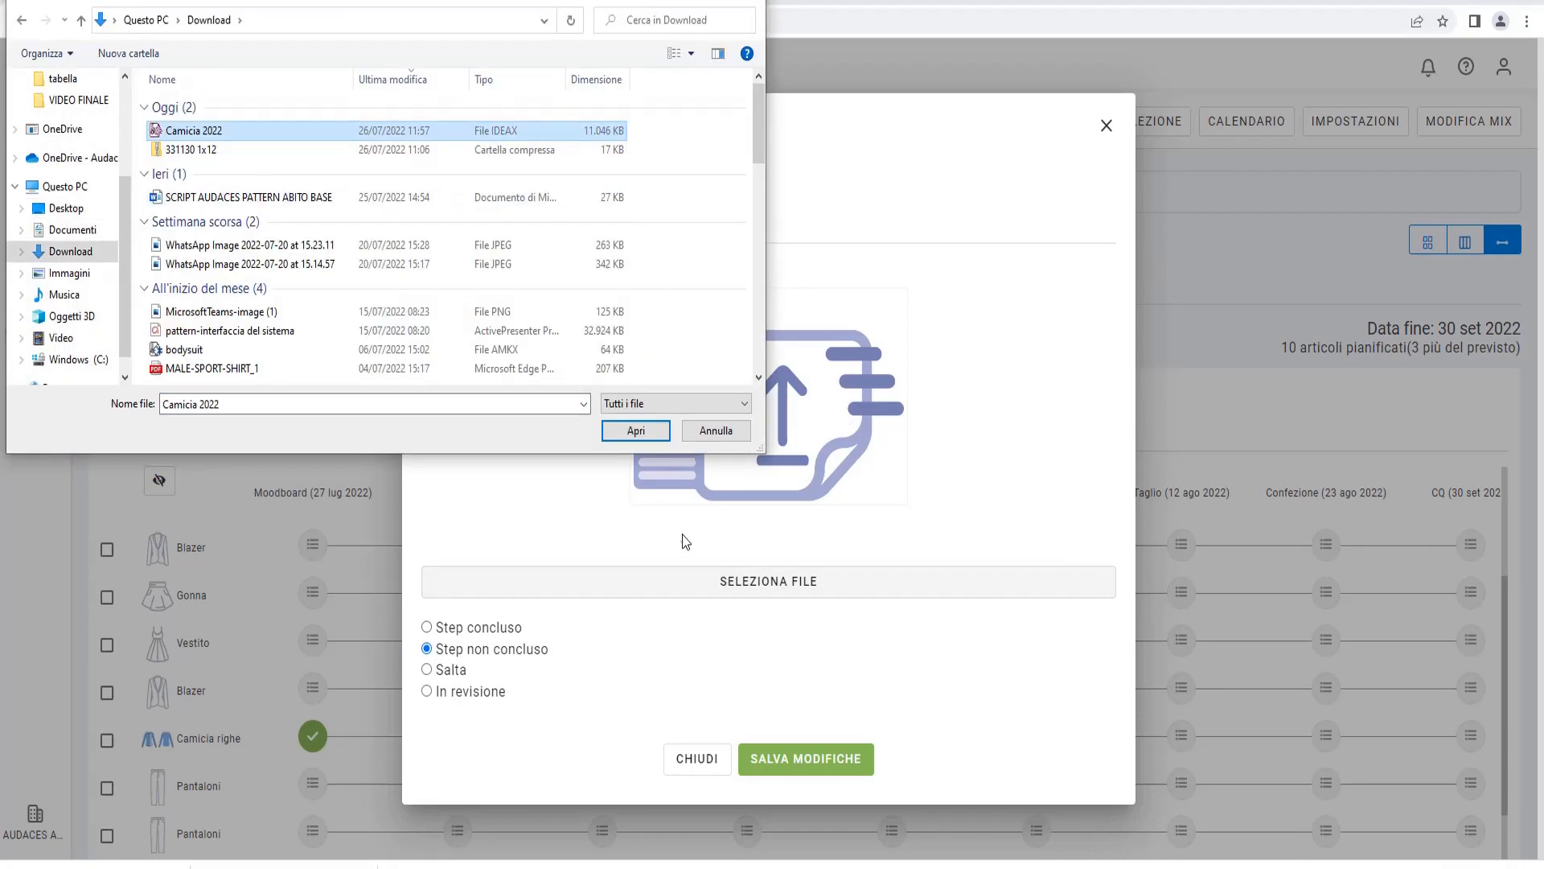
{"action": "left_click", "coordinate": [636, 432]}
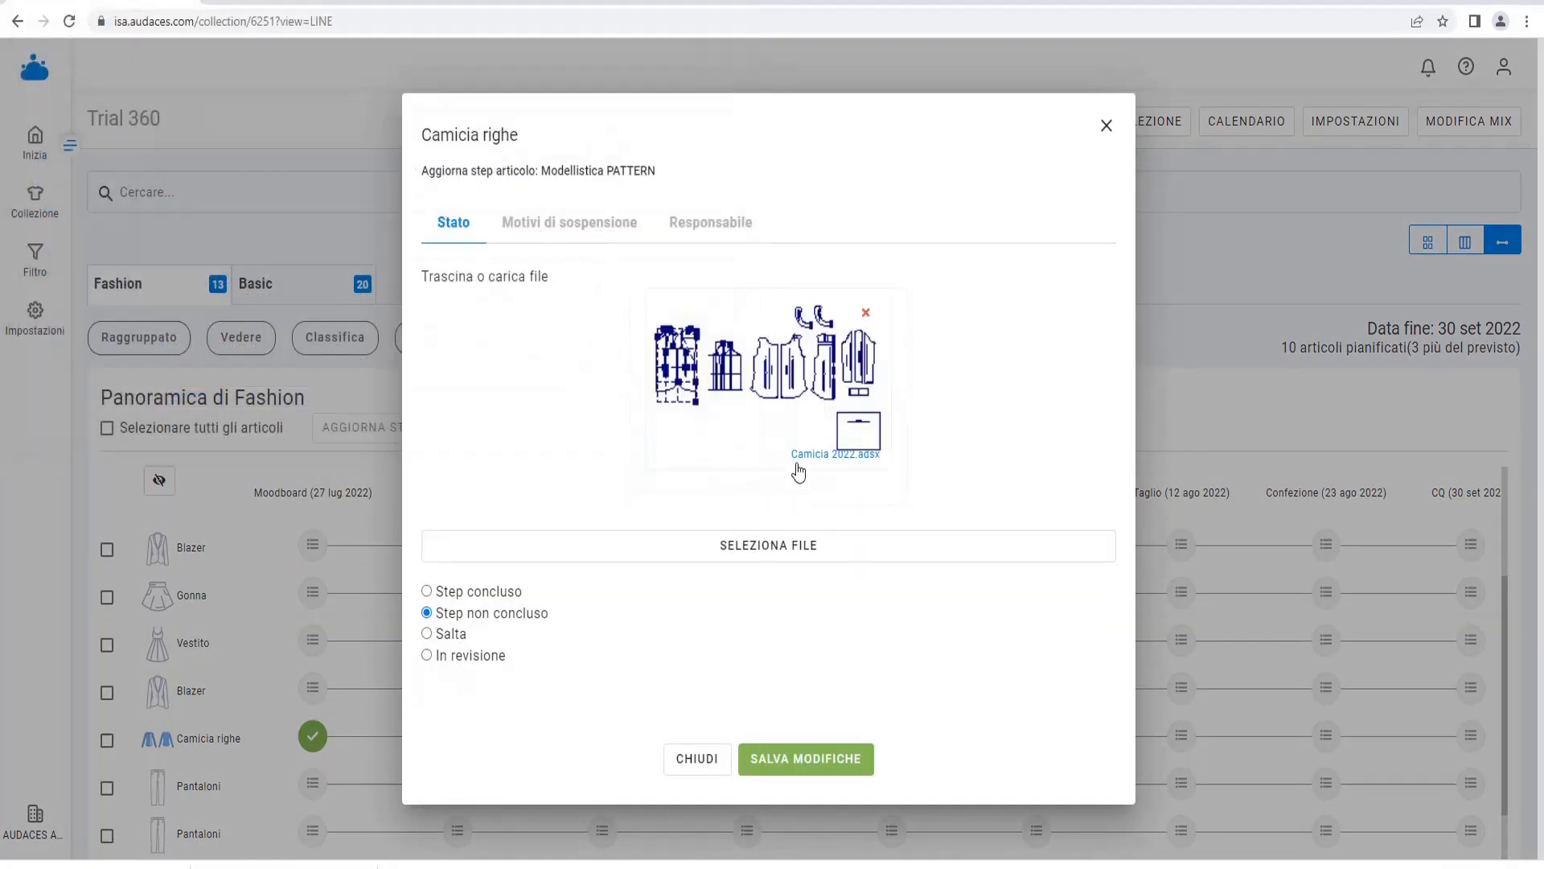
Save Camicia righe's Modellistica PATTERN step as Step concluso, and complete its Scheda tecnica IDEA step with the Camicia 2022 IDEAX file
{"action": "left_click", "coordinate": [476, 592]}
{"action": "left_click", "coordinate": [784, 759]}
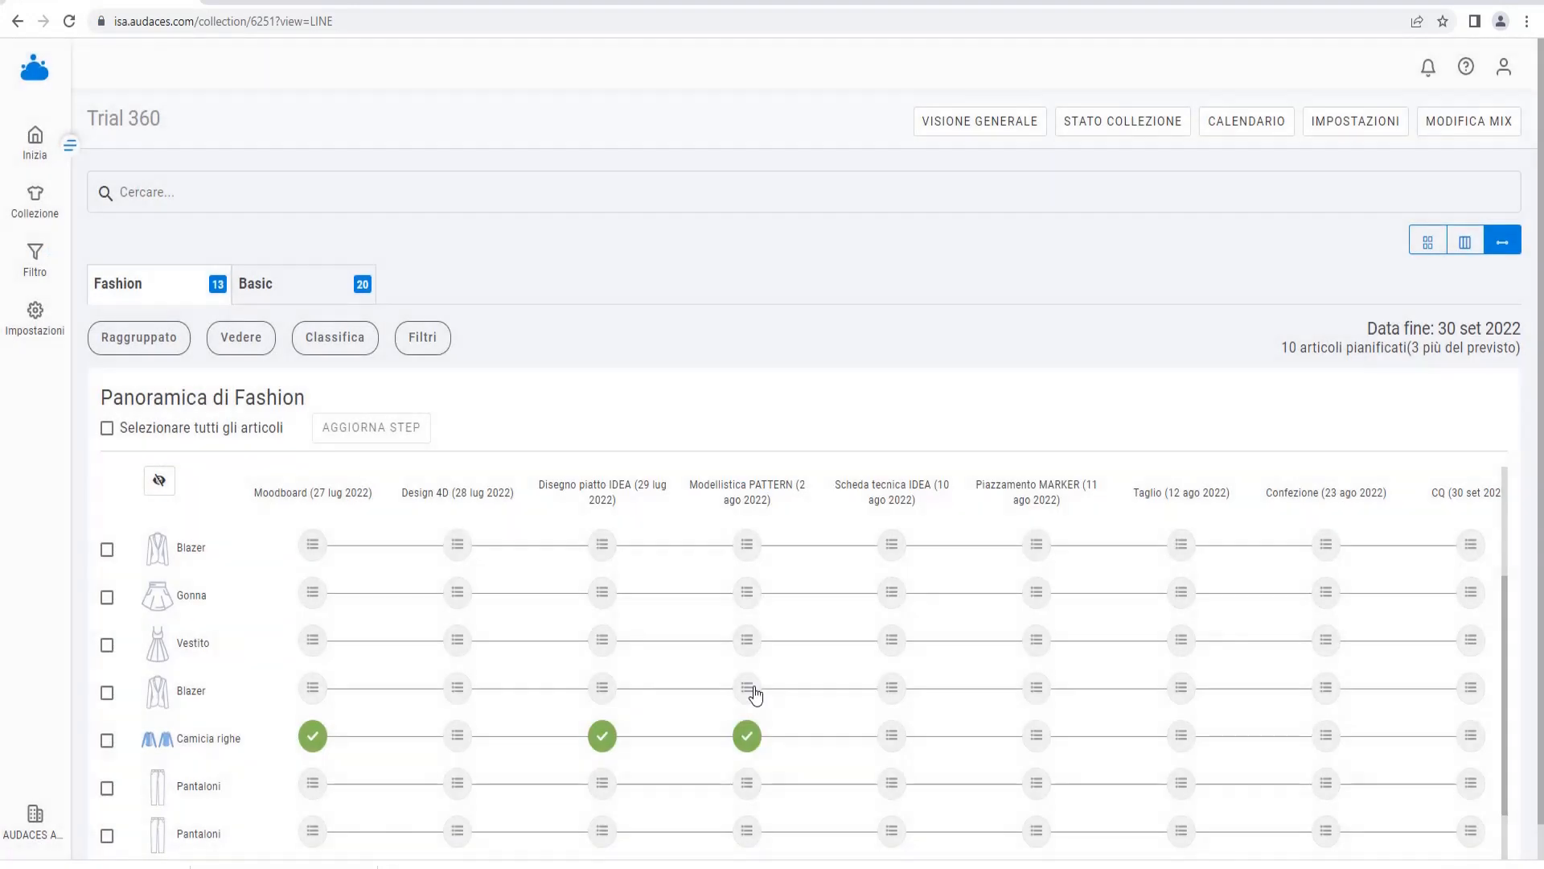
{"action": "left_click", "coordinate": [890, 735]}
{"action": "left_click", "coordinate": [748, 585]}
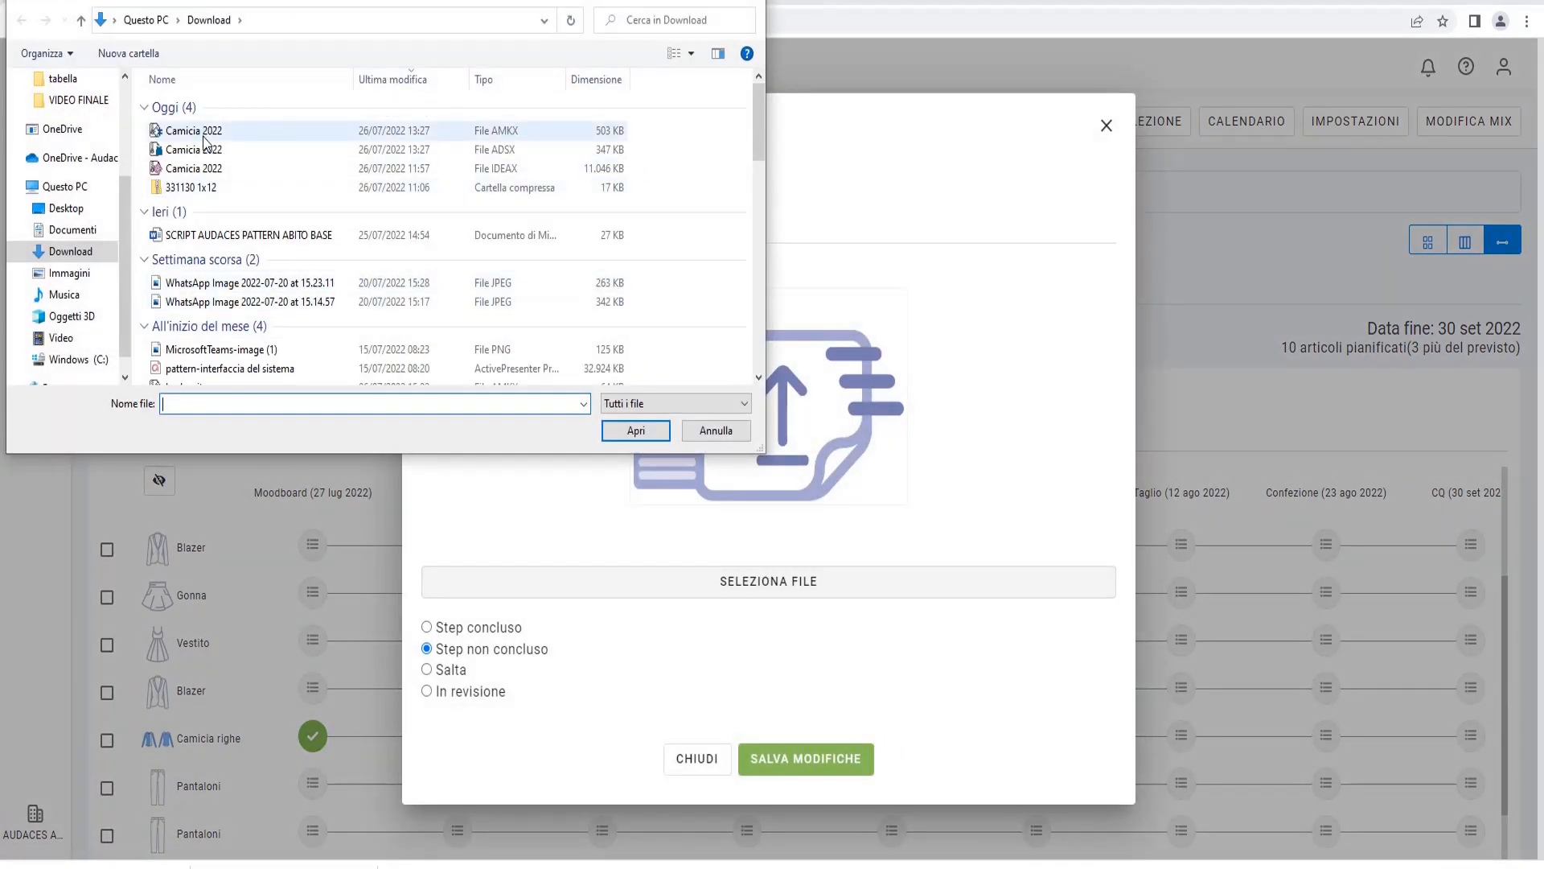
{"action": "left_click", "coordinate": [193, 168]}
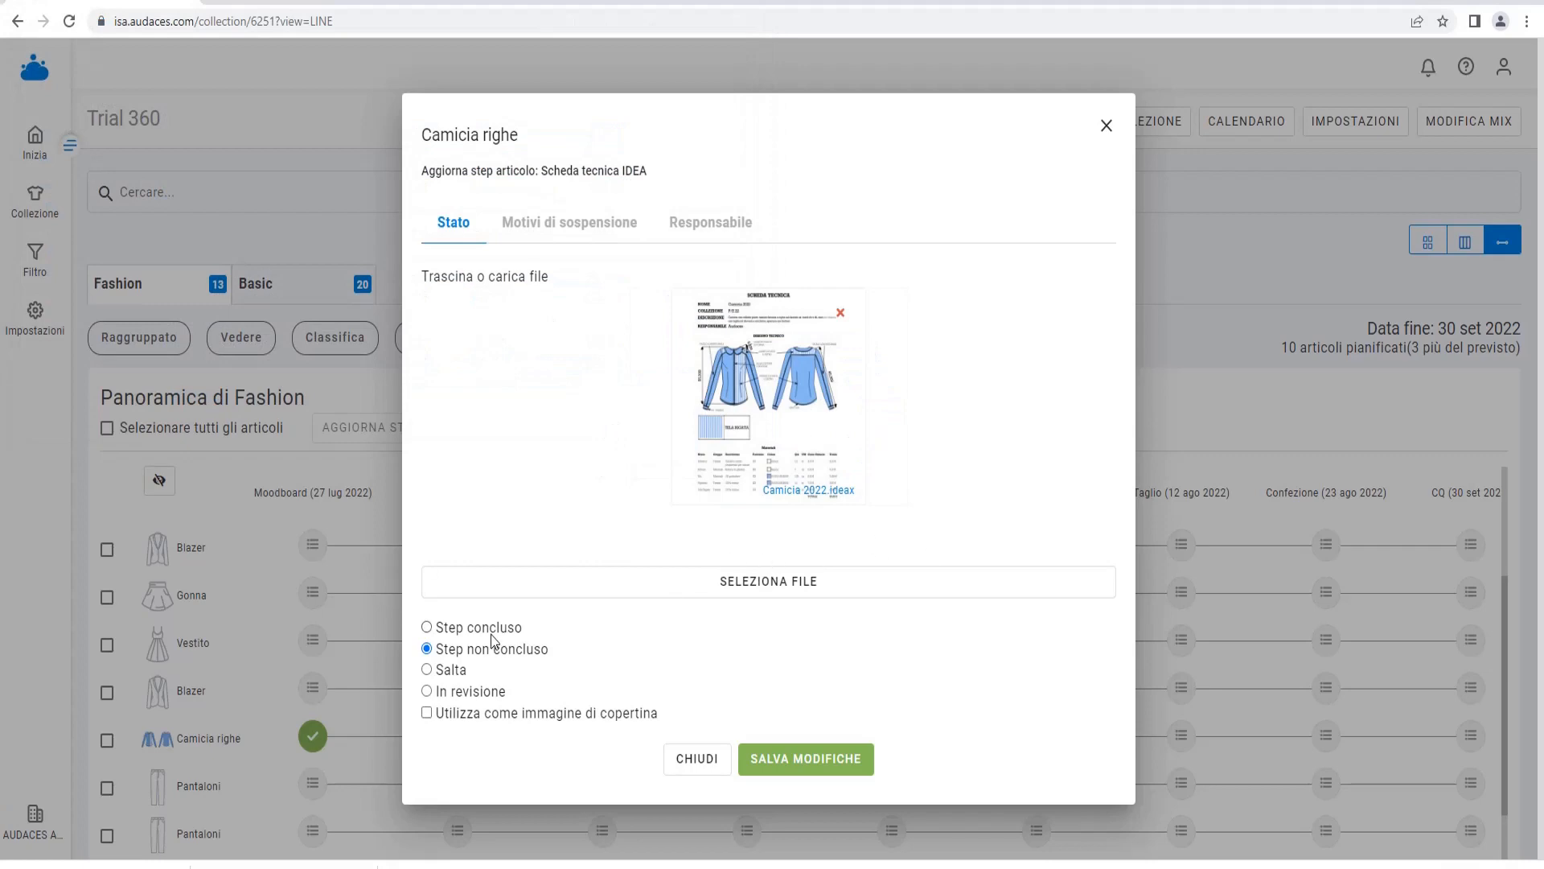
{"action": "left_click", "coordinate": [808, 762]}
Put Camicia righe's Taglio step In revisione with the reason Aggiustare il modello and save it
{"action": "left_click", "coordinate": [1180, 736]}
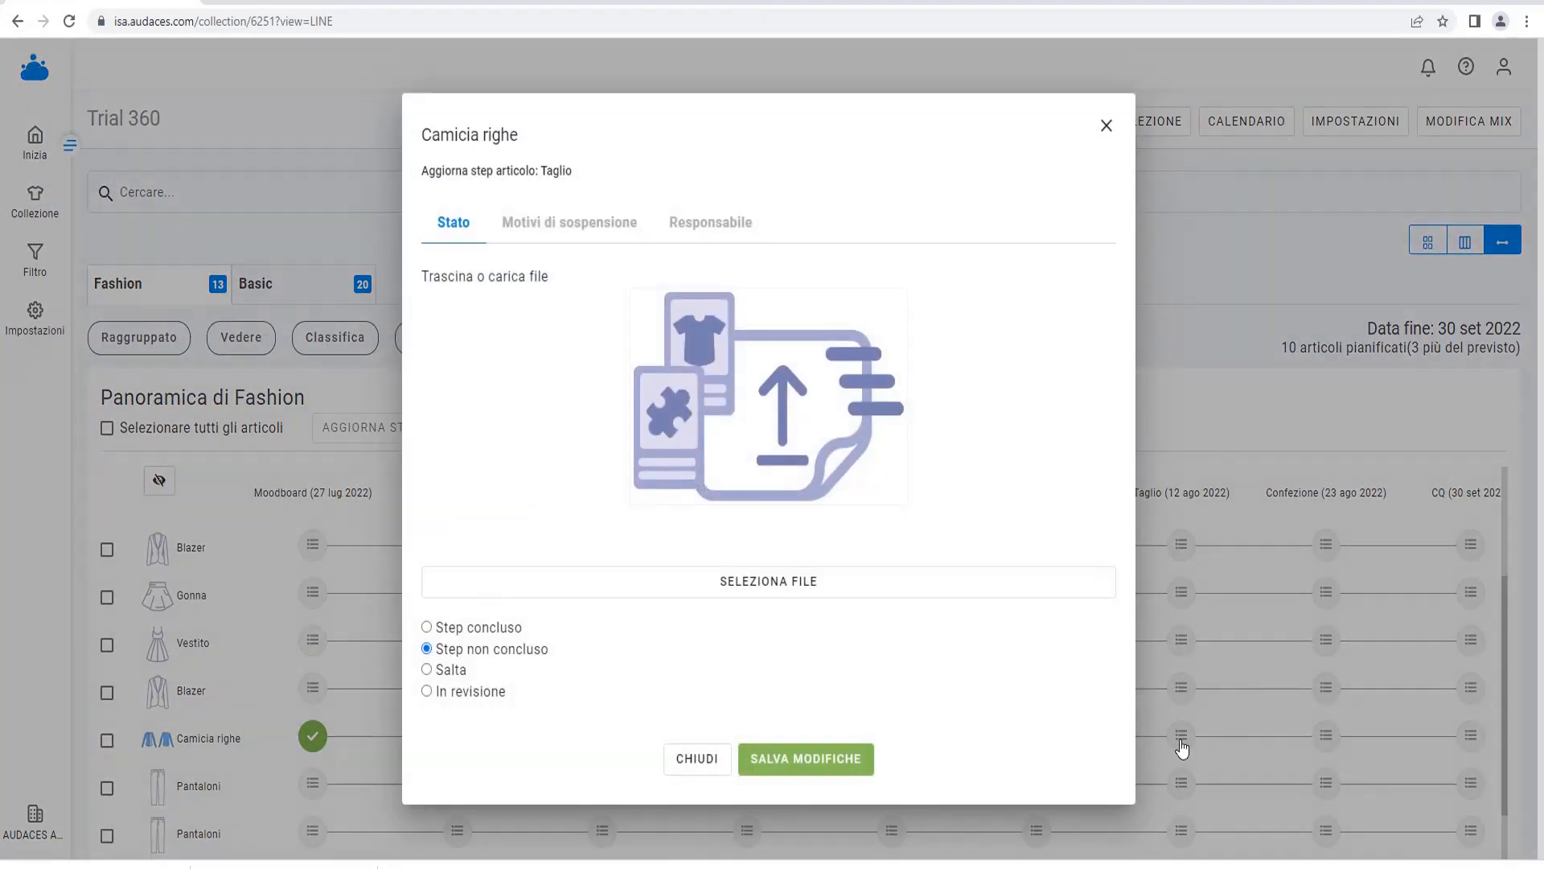
{"action": "left_click", "coordinate": [448, 697]}
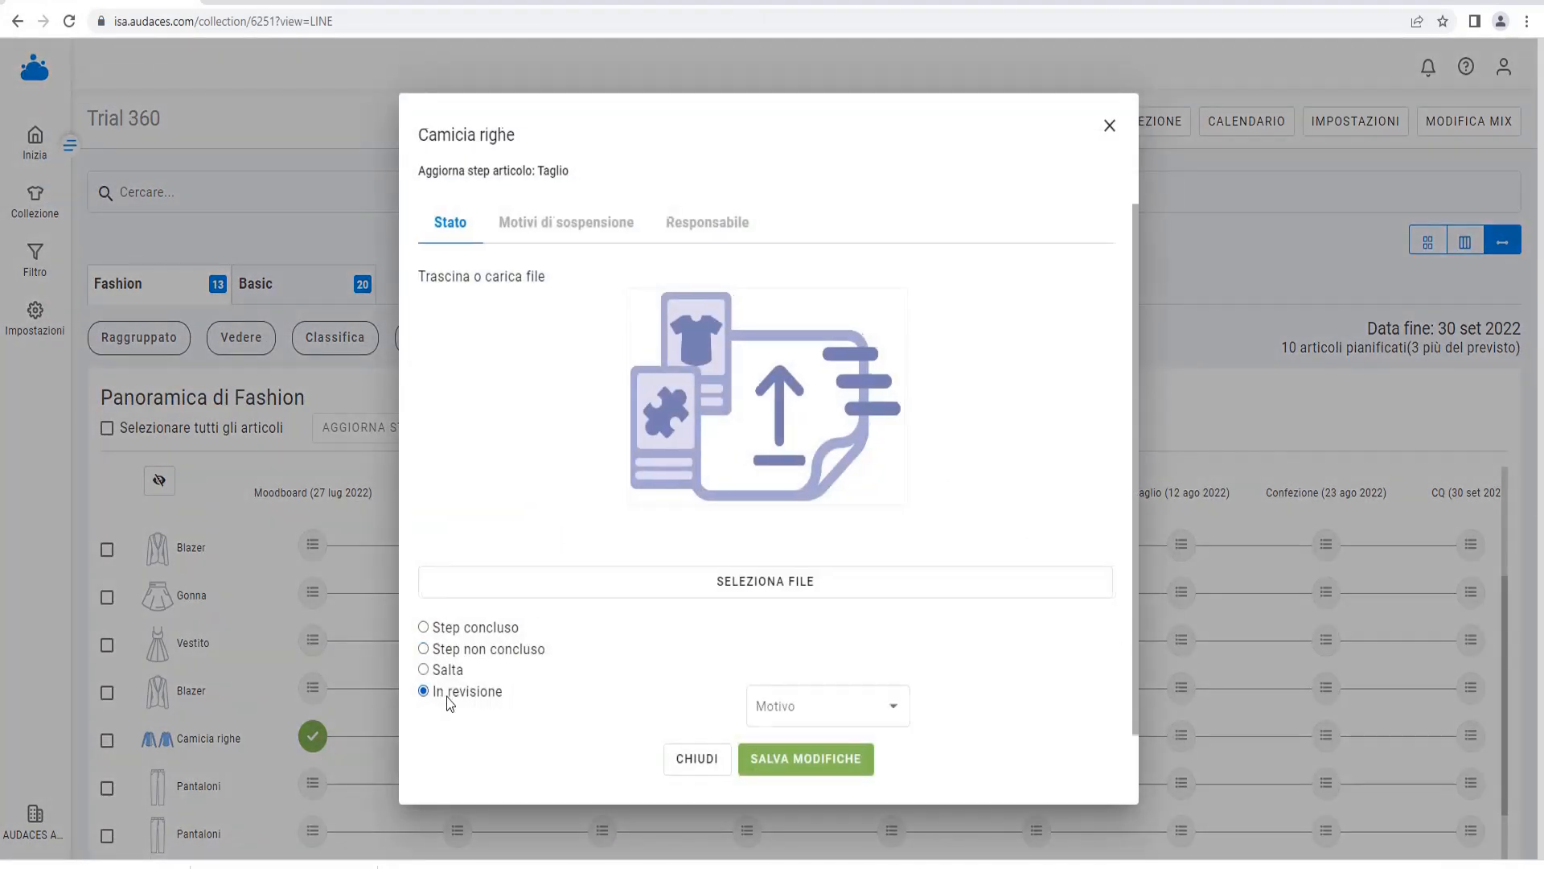
{"action": "left_click", "coordinate": [829, 707]}
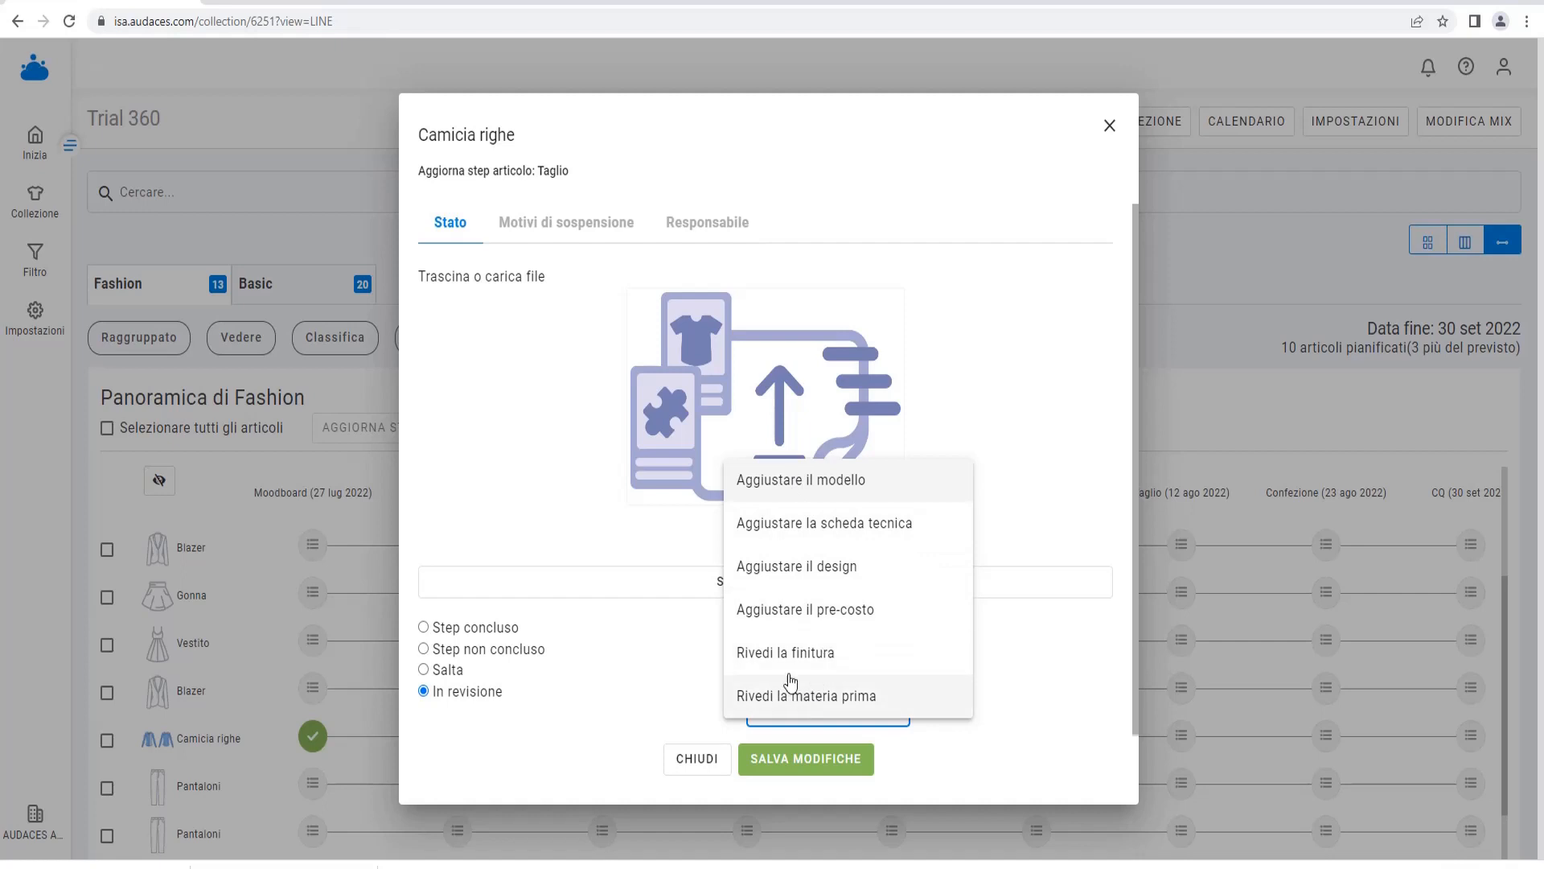
{"action": "left_click", "coordinate": [797, 482]}
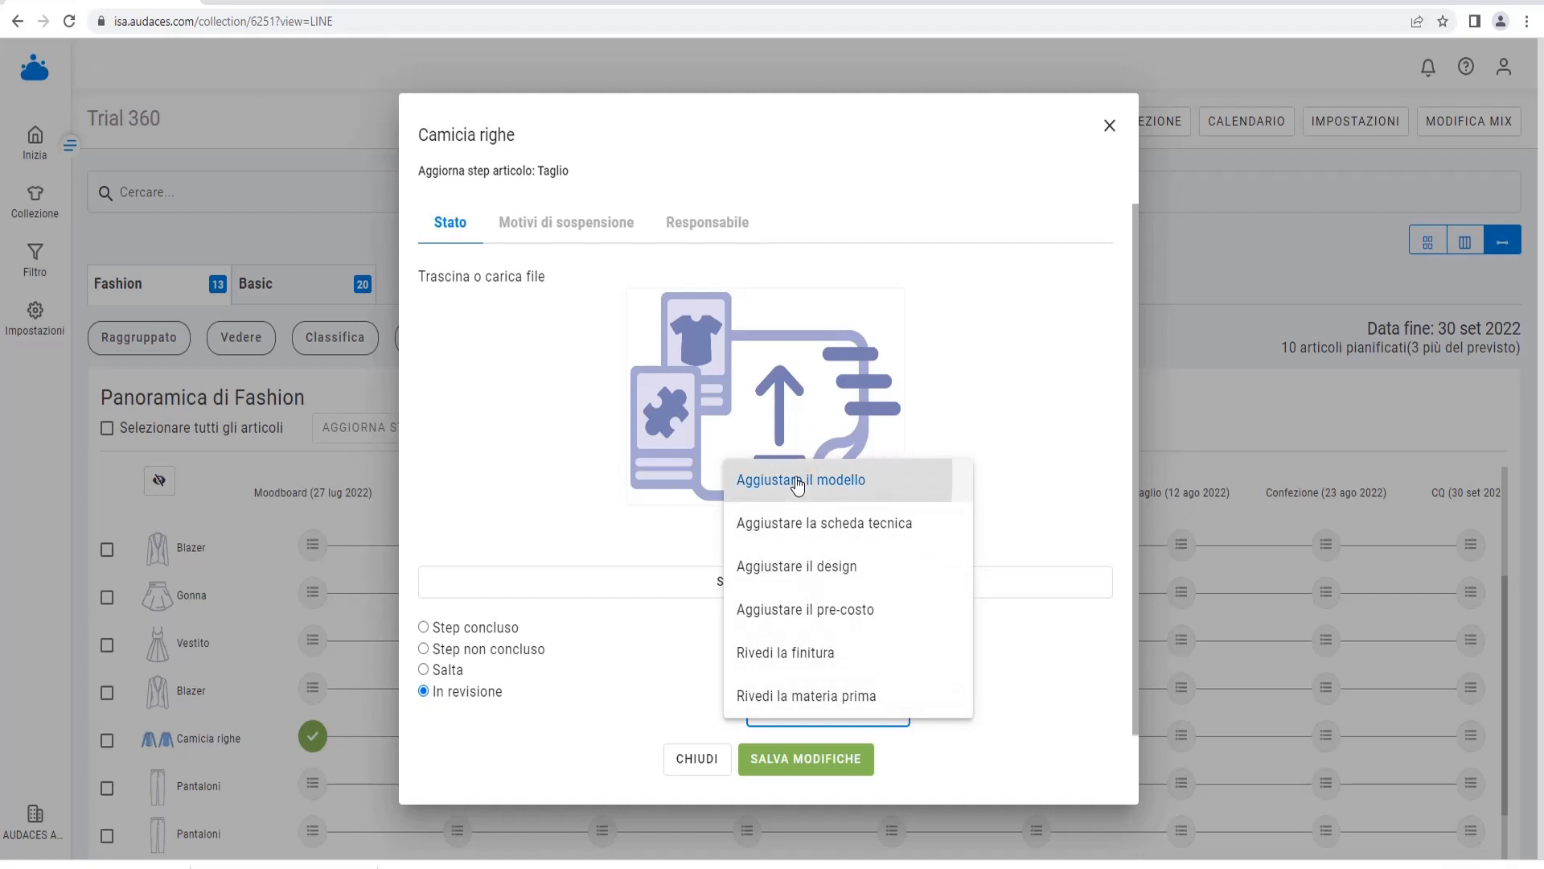
{"action": "left_click", "coordinate": [813, 761]}
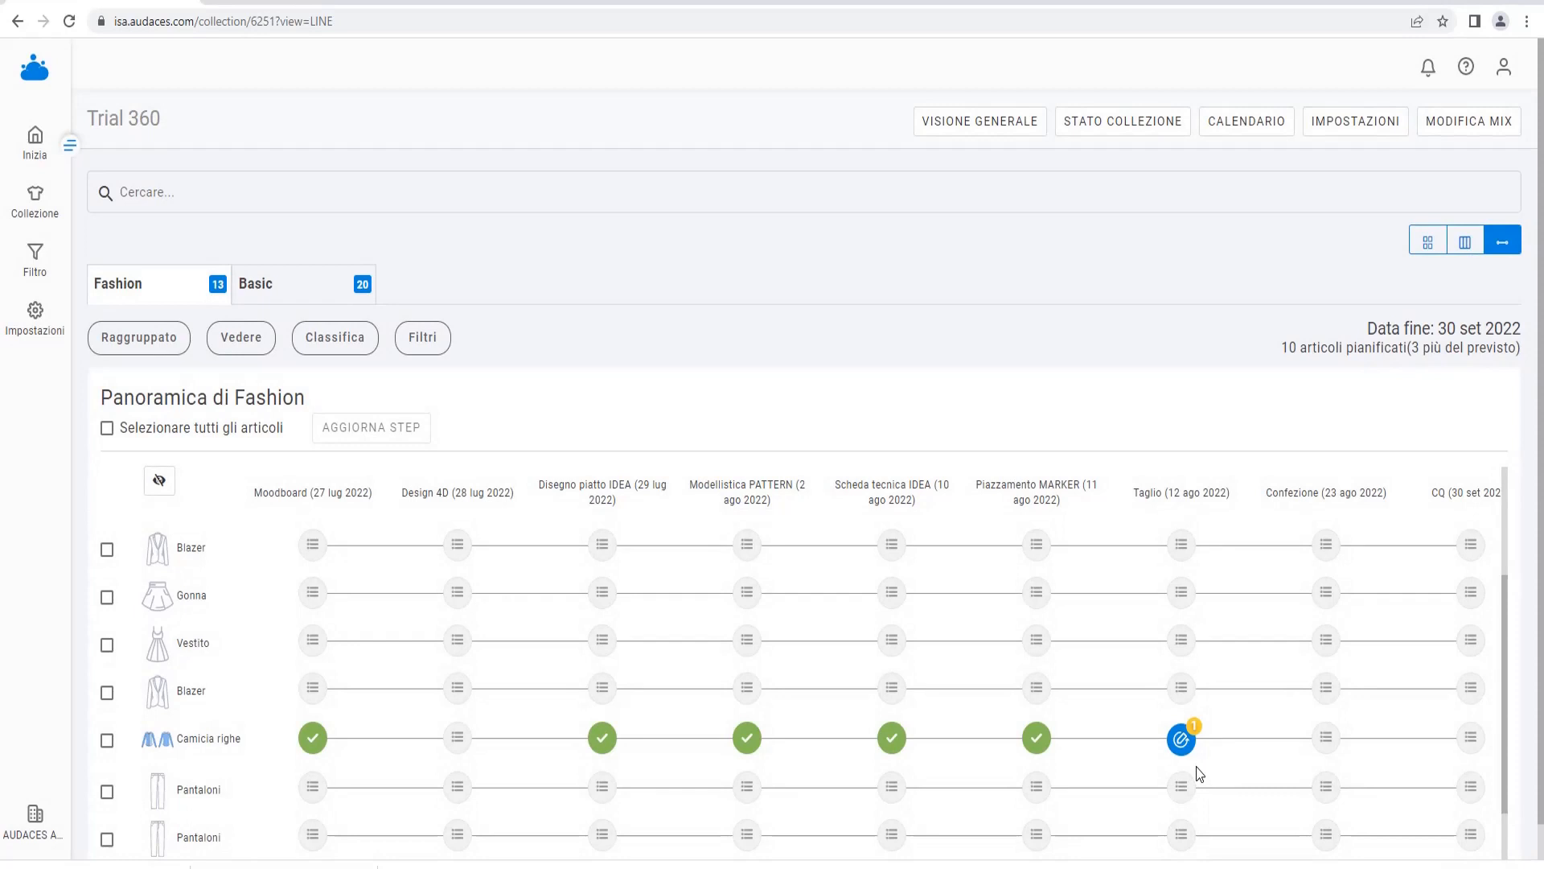
{"action": "mouse_move", "coordinate": [1184, 739]}
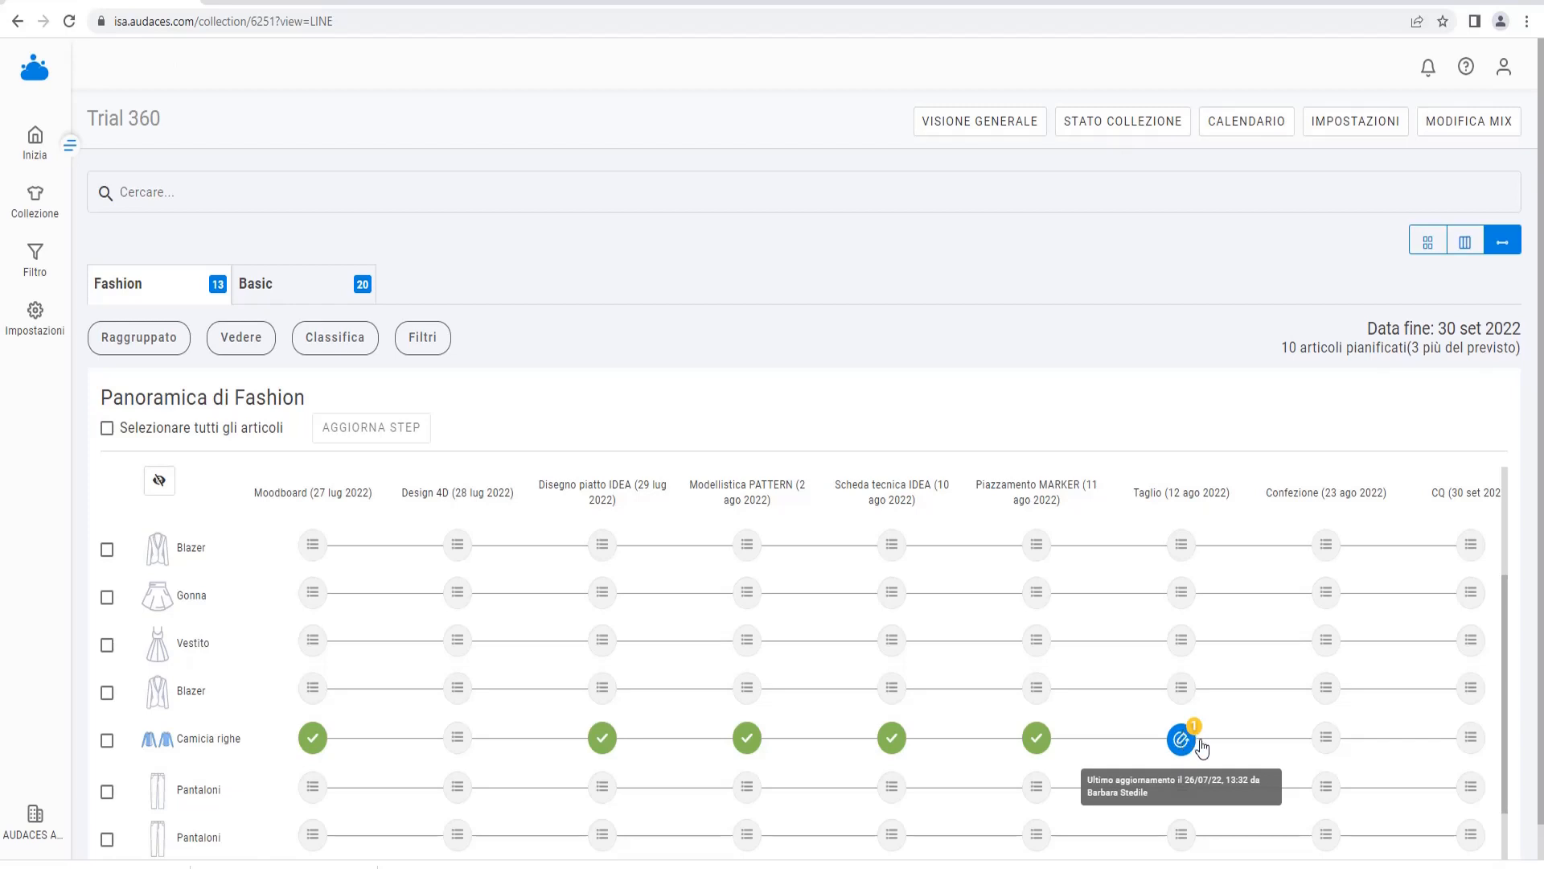
Suspend Camicia righe's Confezione step with the reason In attesa della materia prima and save it
{"action": "left_click", "coordinate": [1326, 737]}
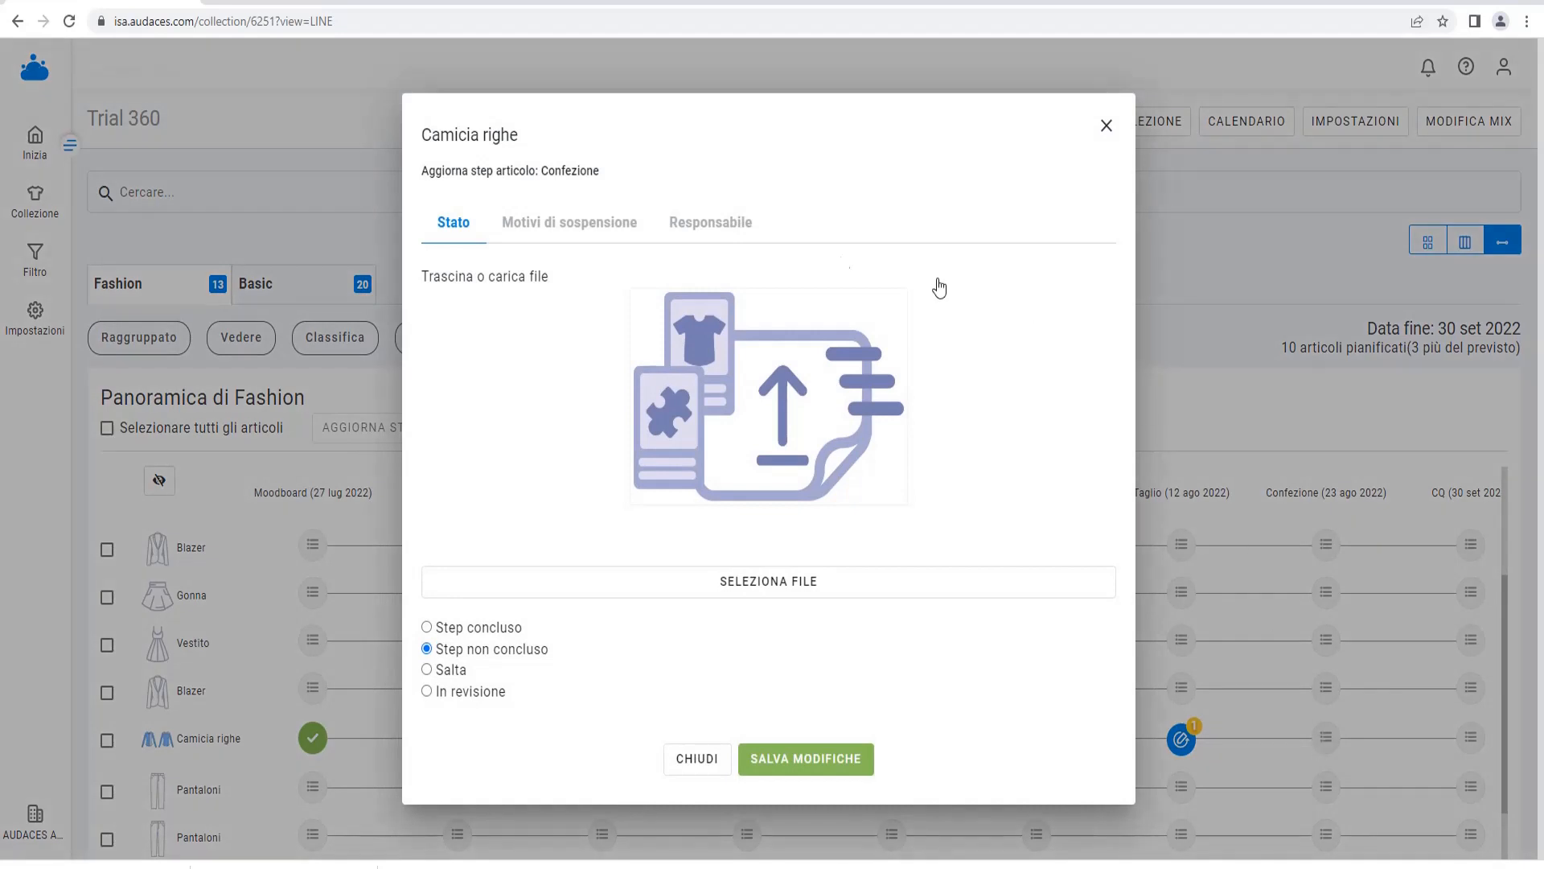
{"action": "left_click", "coordinate": [561, 232]}
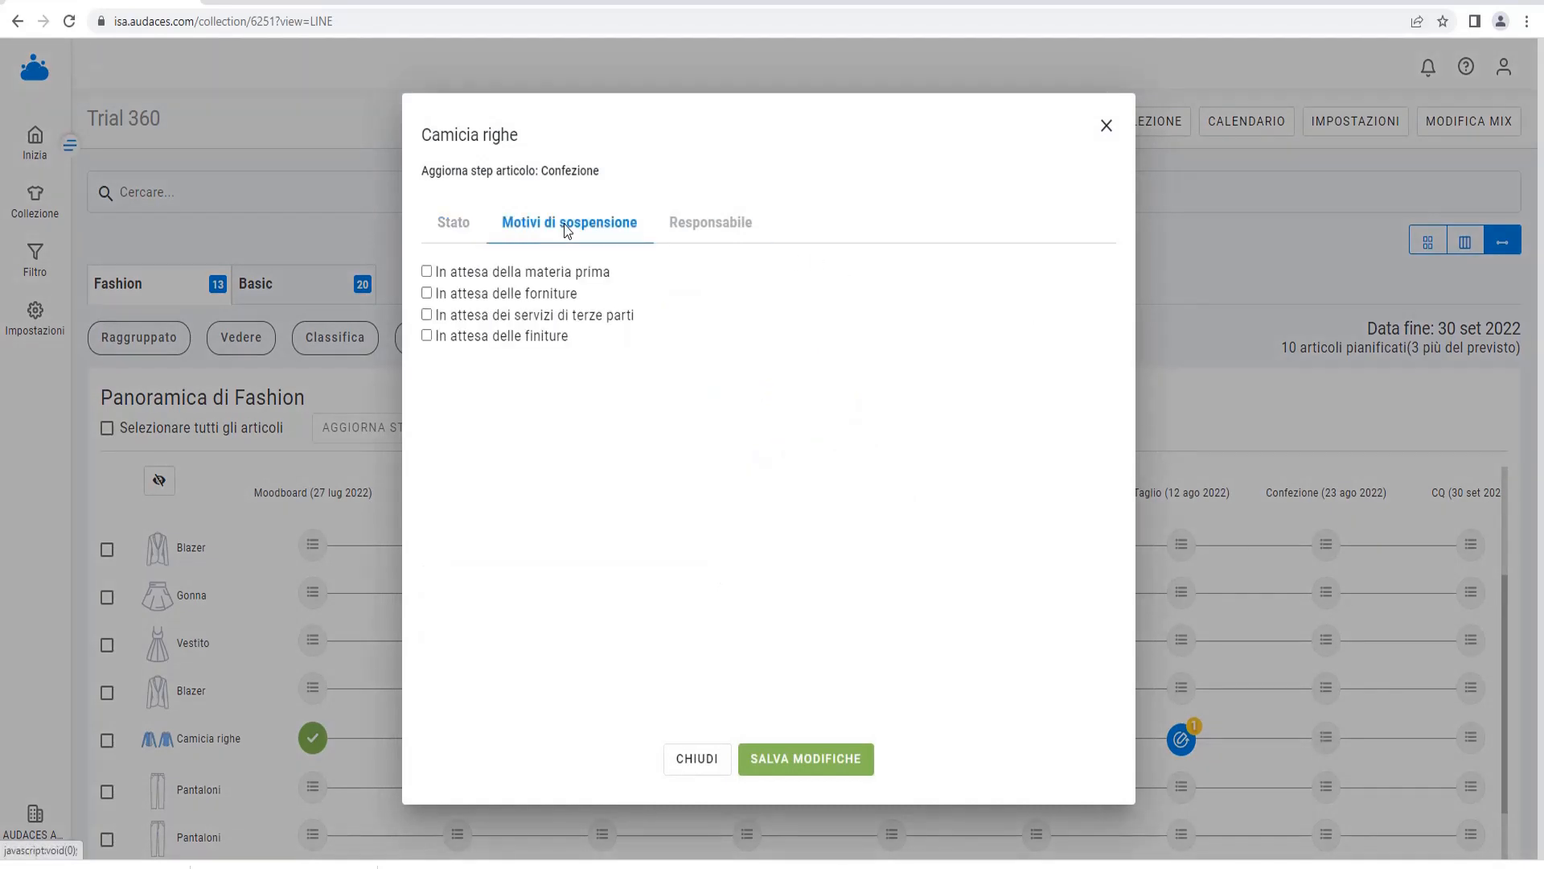
{"action": "left_click", "coordinate": [462, 233]}
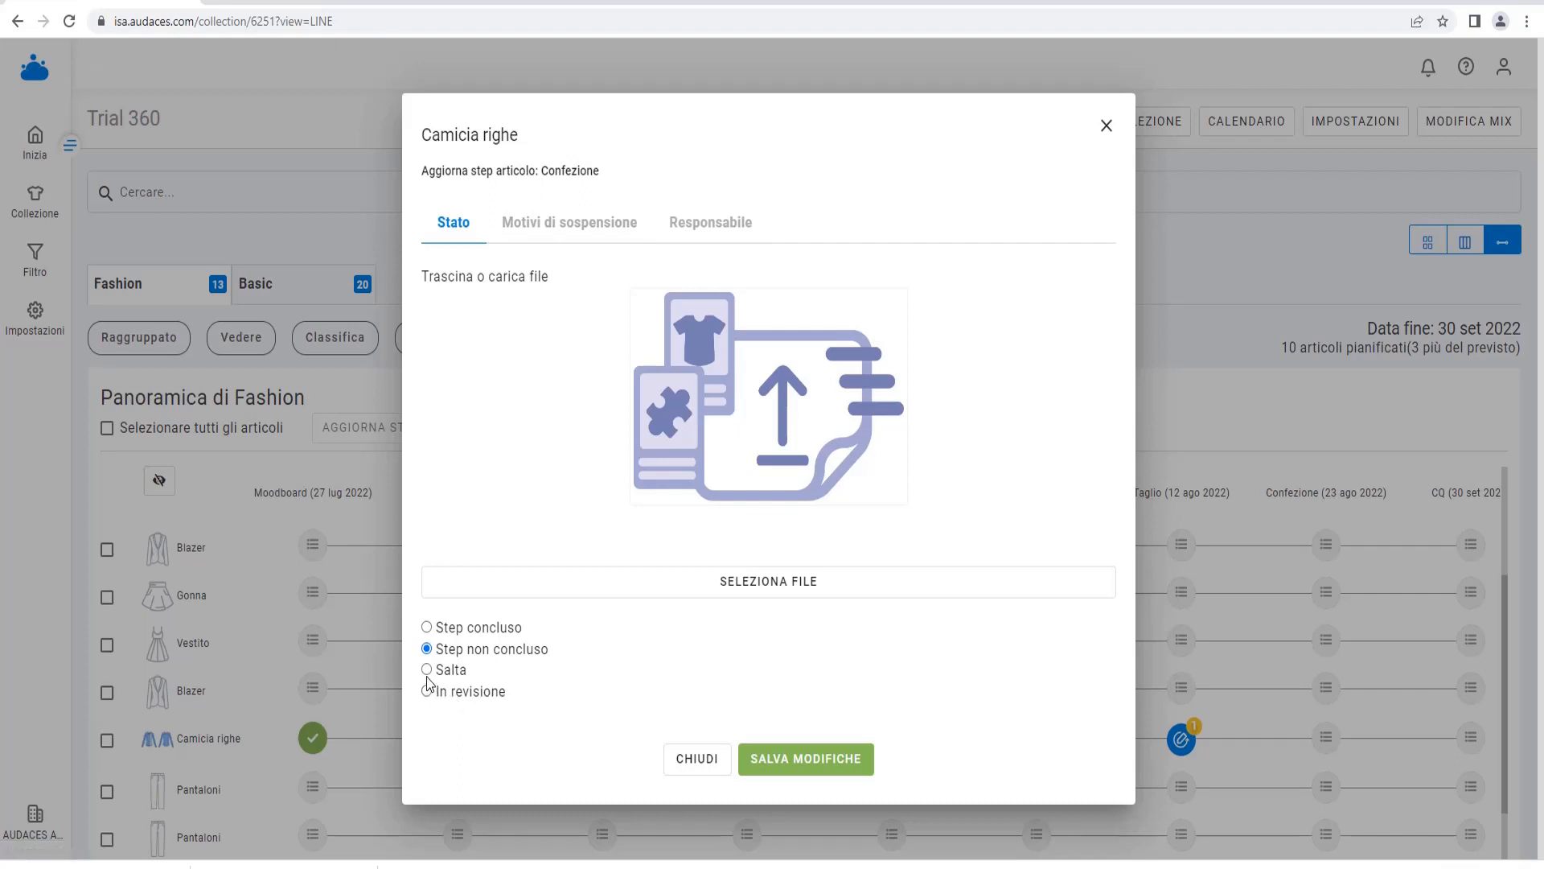
{"action": "left_click", "coordinate": [573, 234]}
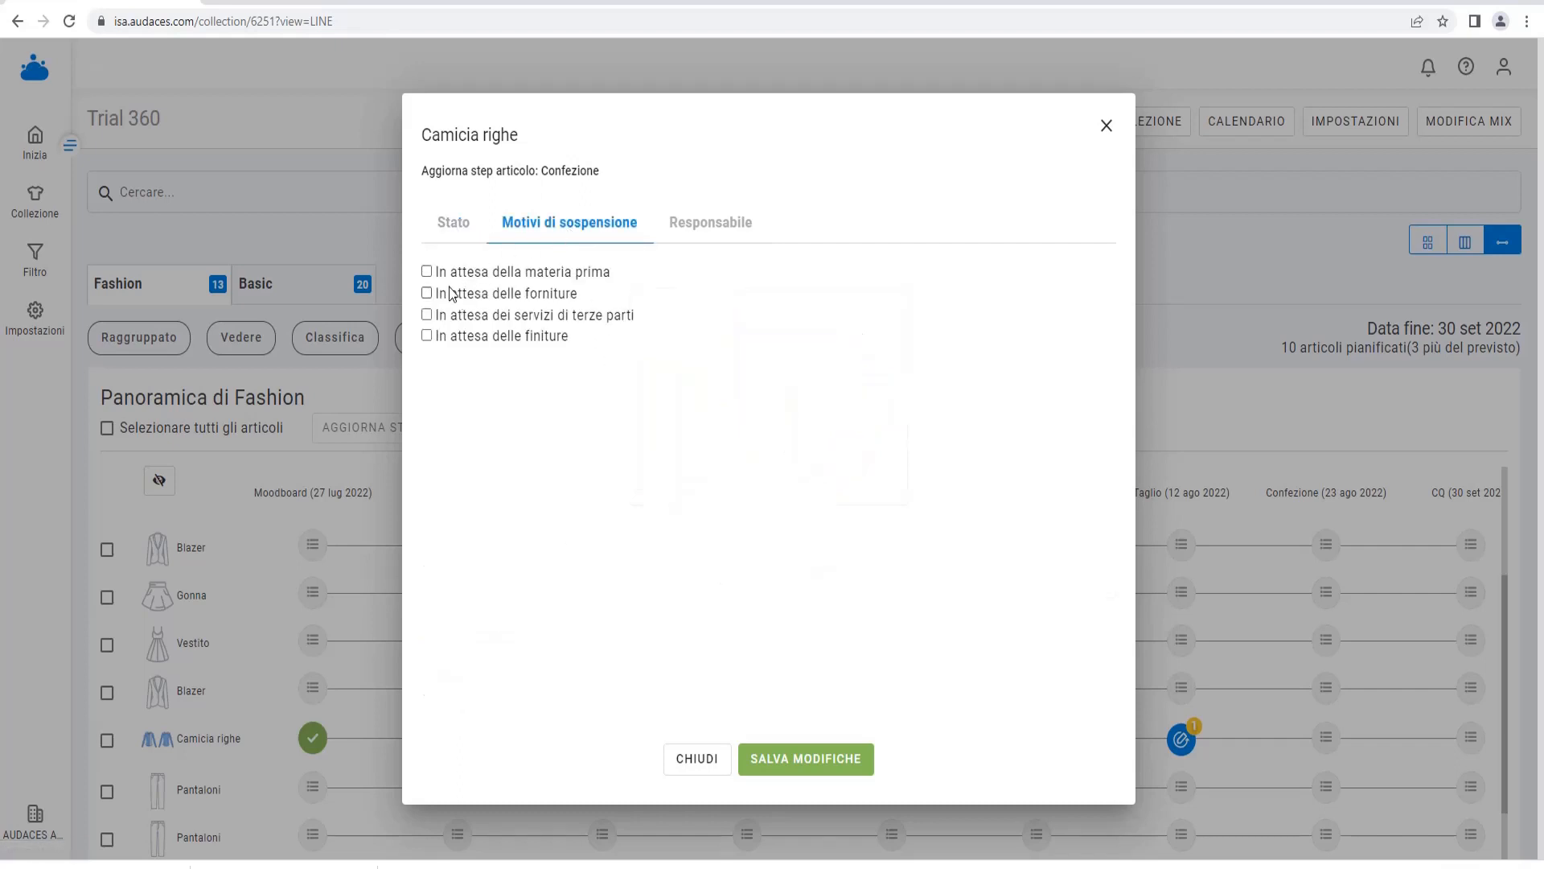
{"action": "left_click", "coordinate": [427, 273]}
{"action": "left_click", "coordinate": [808, 760]}
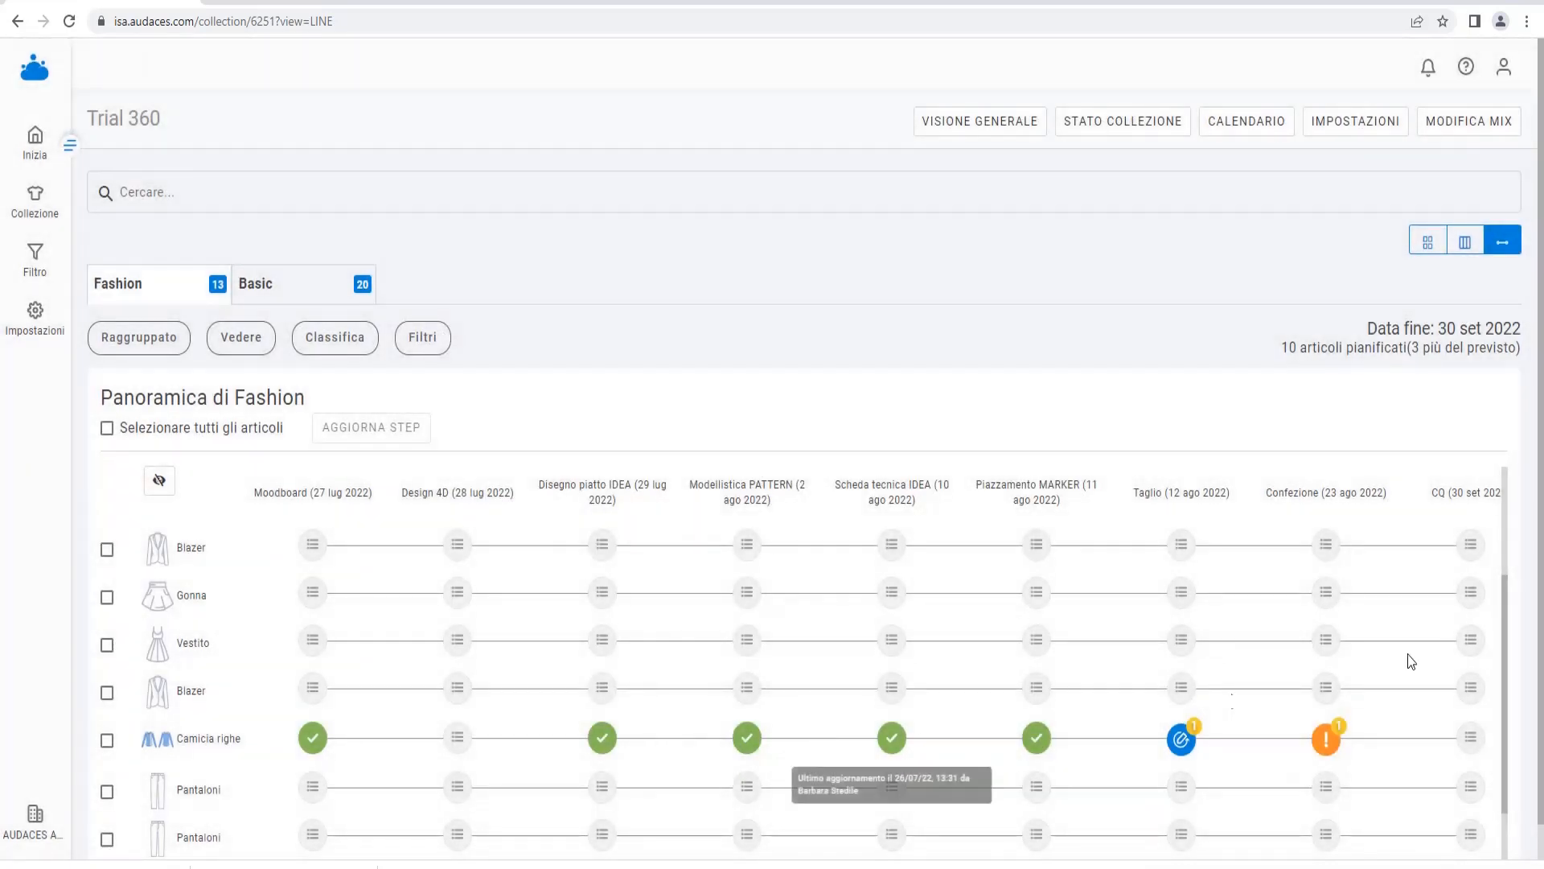
{"action": "mouse_move", "coordinate": [1327, 756]}
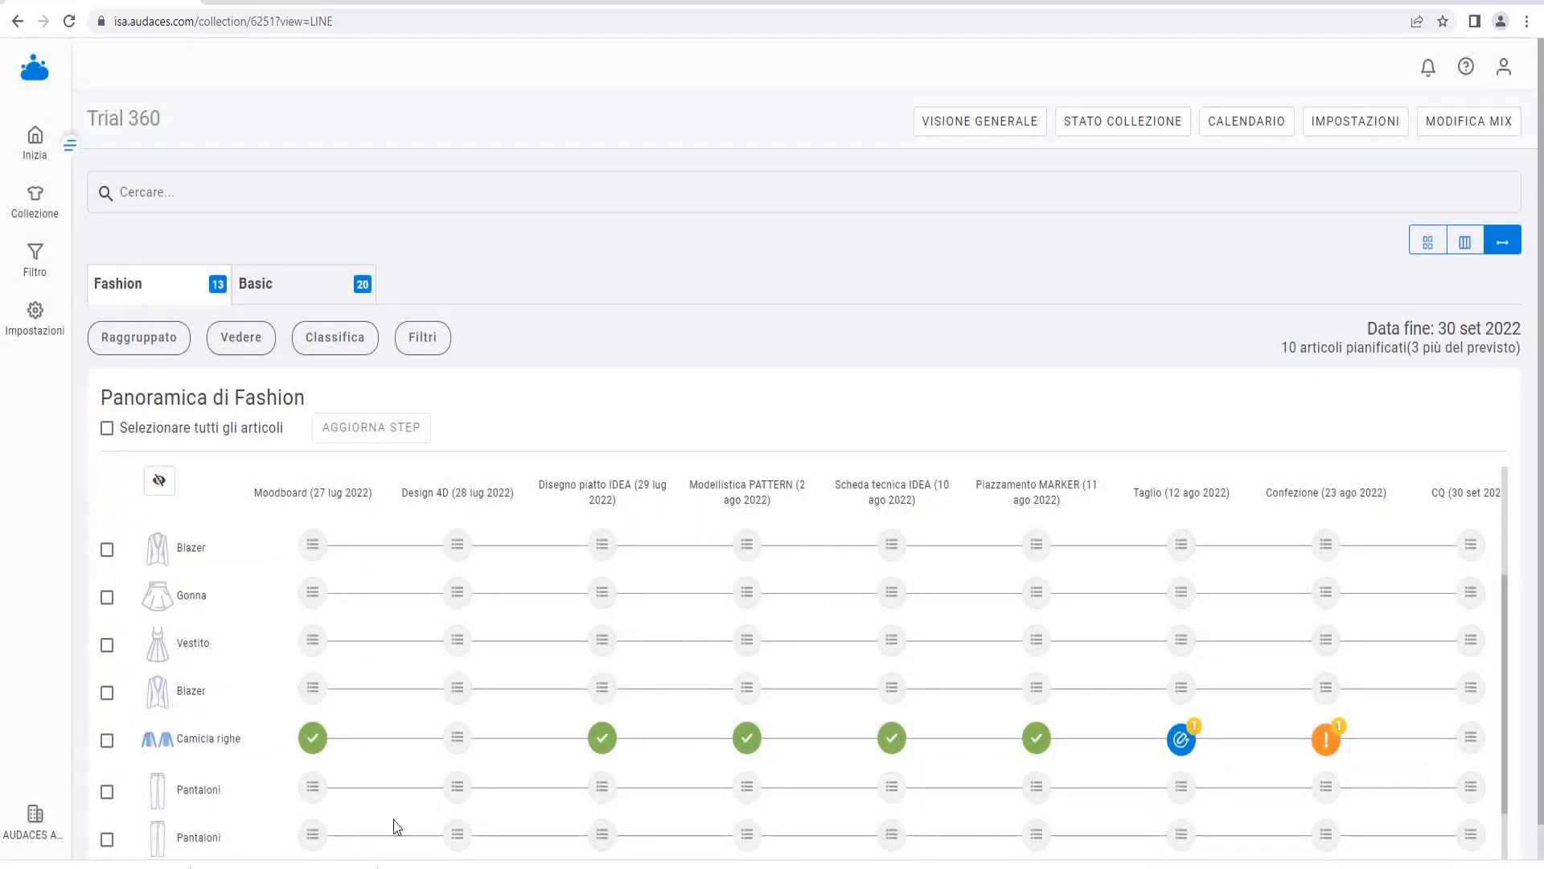
Save Camicia righe's CQ step as Step non concluso
{"action": "left_click", "coordinate": [1471, 737]}
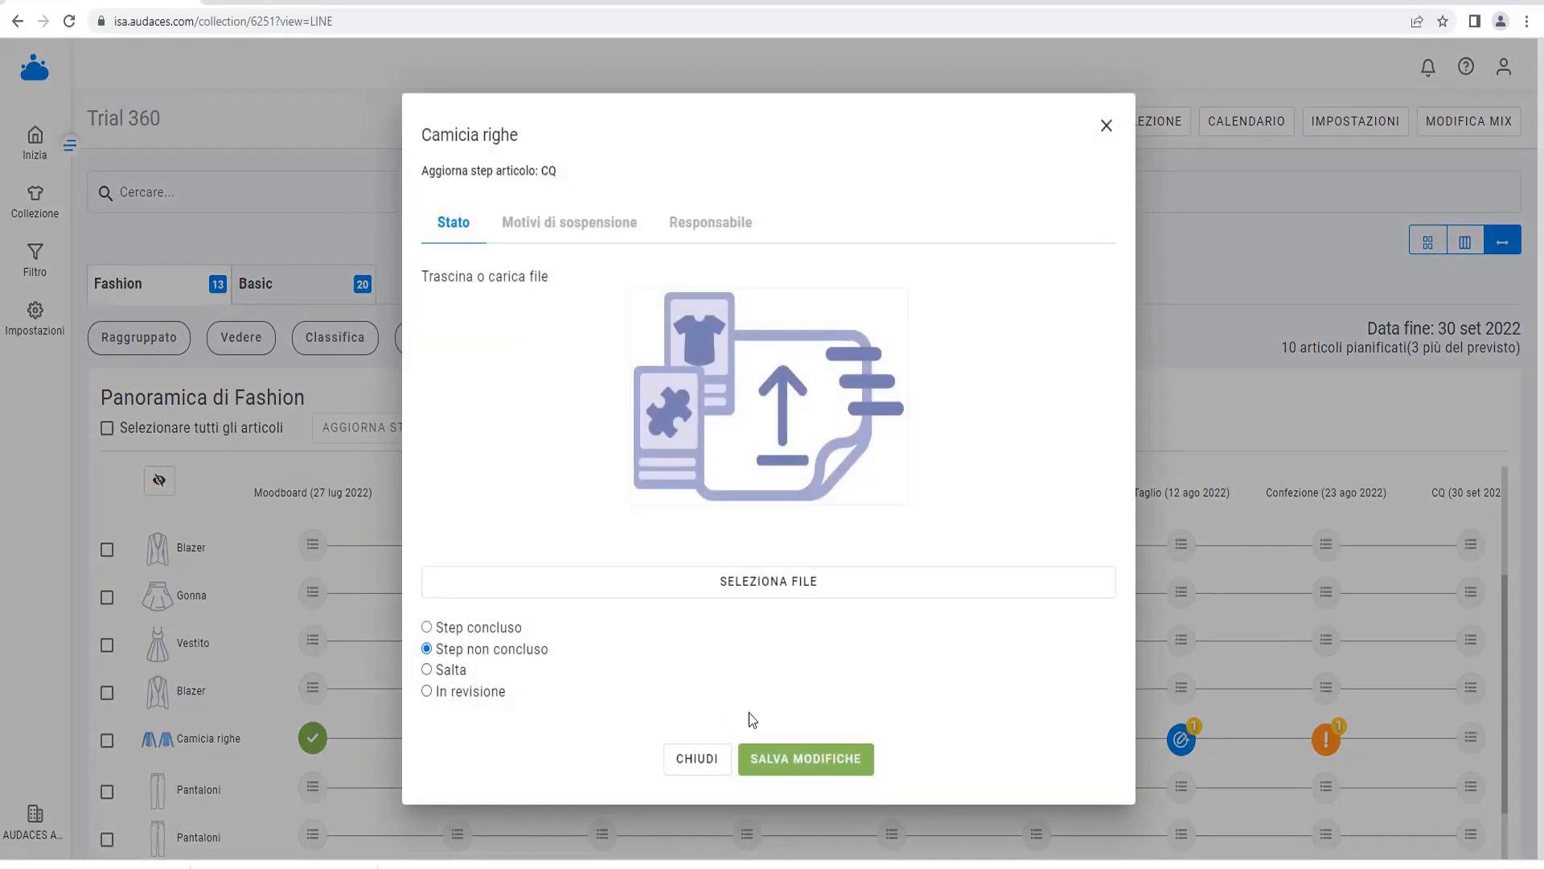
{"action": "left_click", "coordinate": [779, 760]}
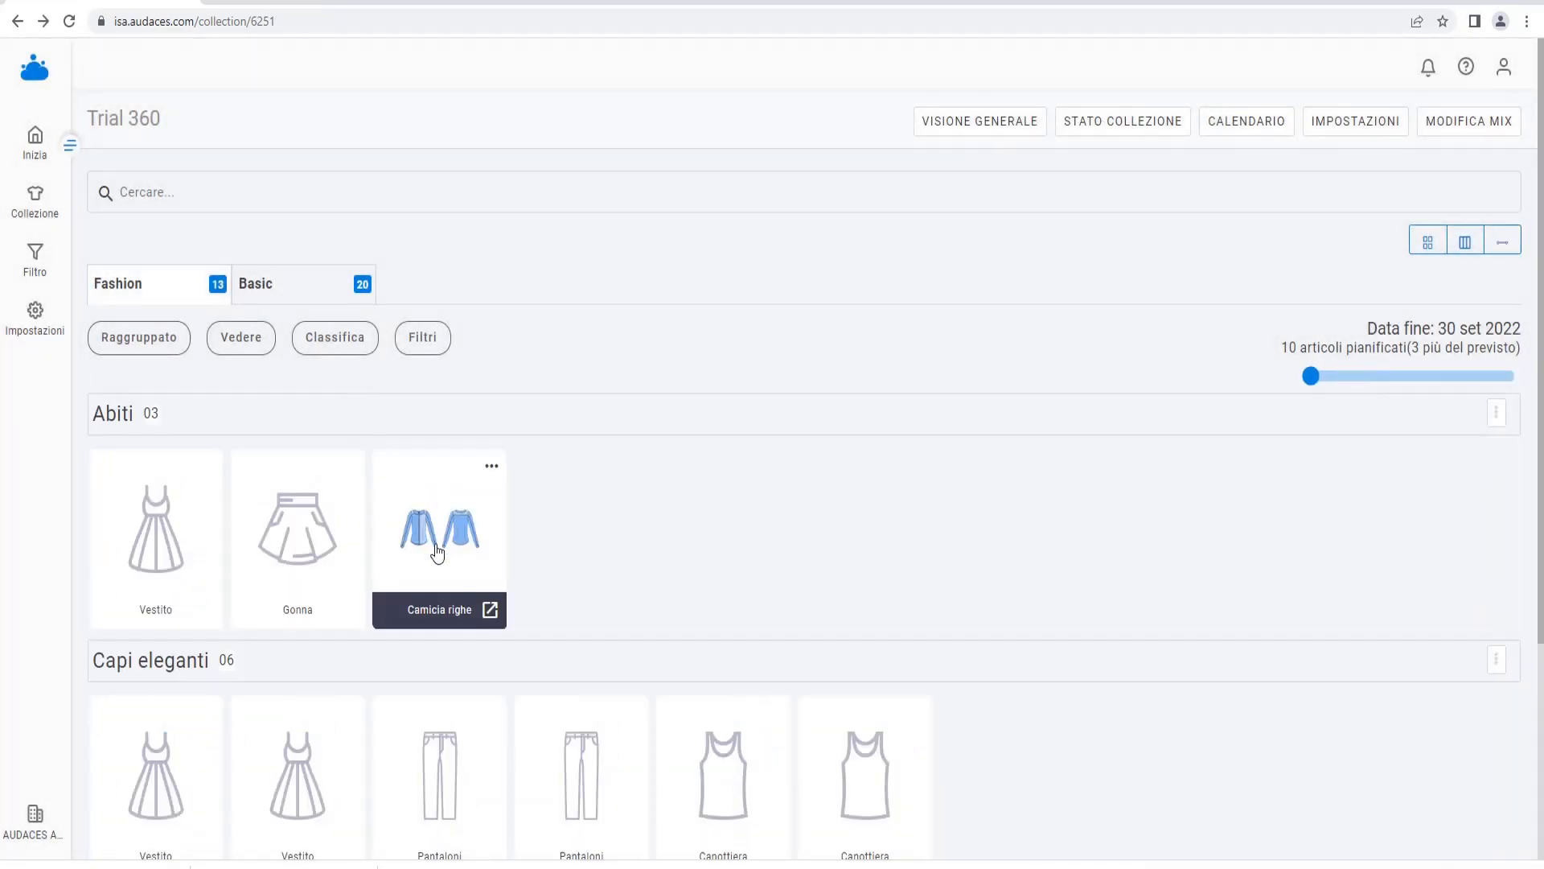
Open the Camicia righe article in the Abiti group and review its characteristics, costs and materials
{"action": "left_click", "coordinate": [436, 539]}
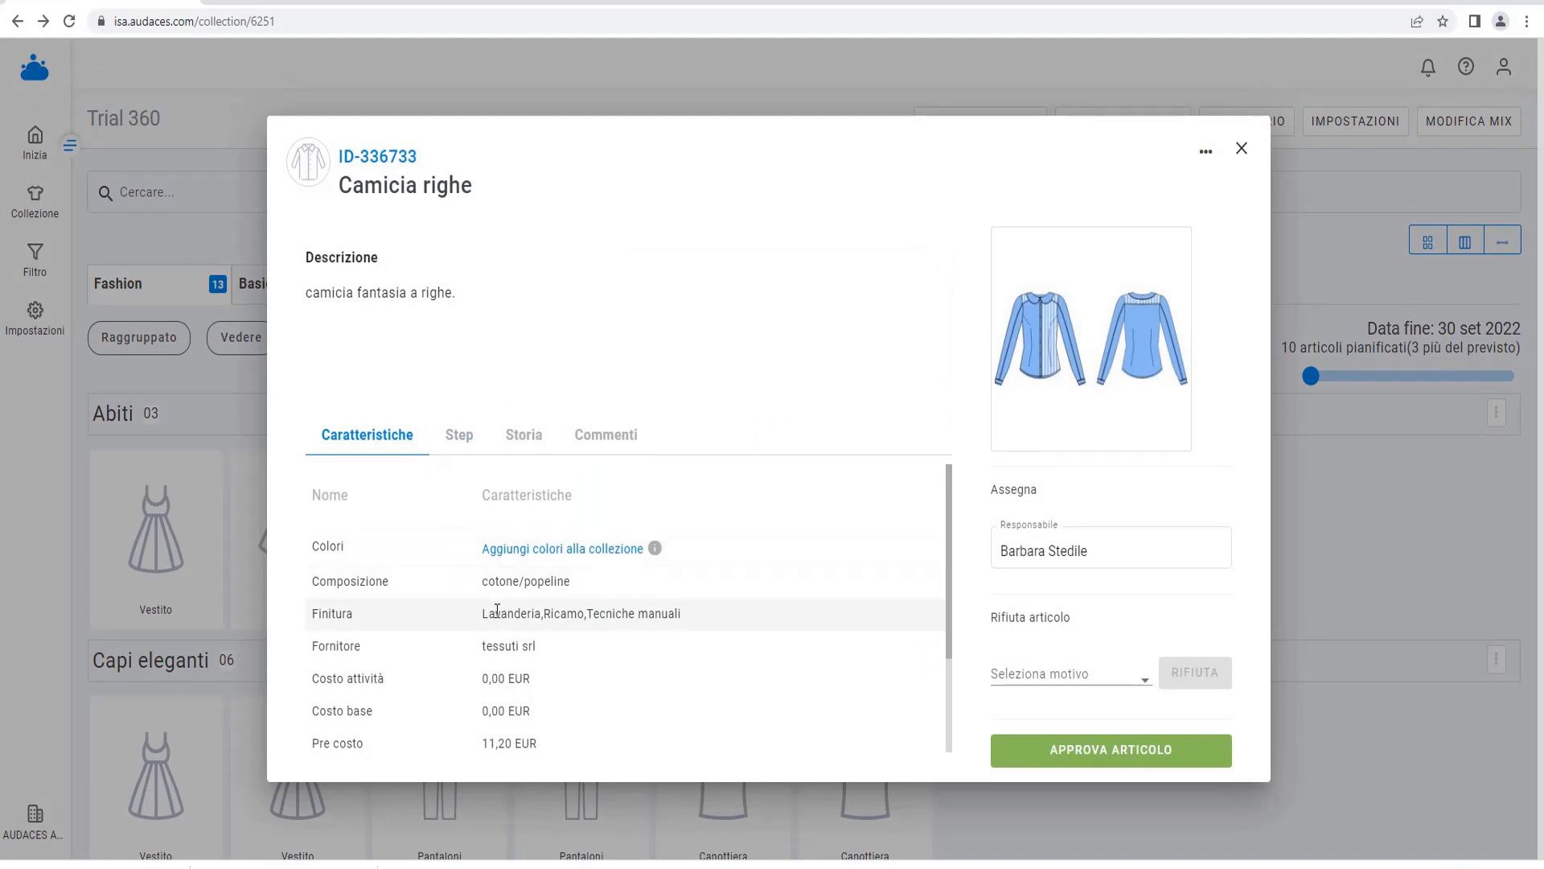
{"action": "scroll", "coordinate": [502, 611], "scroll_direction": "down", "scroll_amount": 3}
{"action": "scroll", "coordinate": [507, 611], "scroll_direction": "down", "scroll_amount": 1}
{"action": "scroll", "coordinate": [523, 619], "scroll_direction": "up", "scroll_amount": 3}
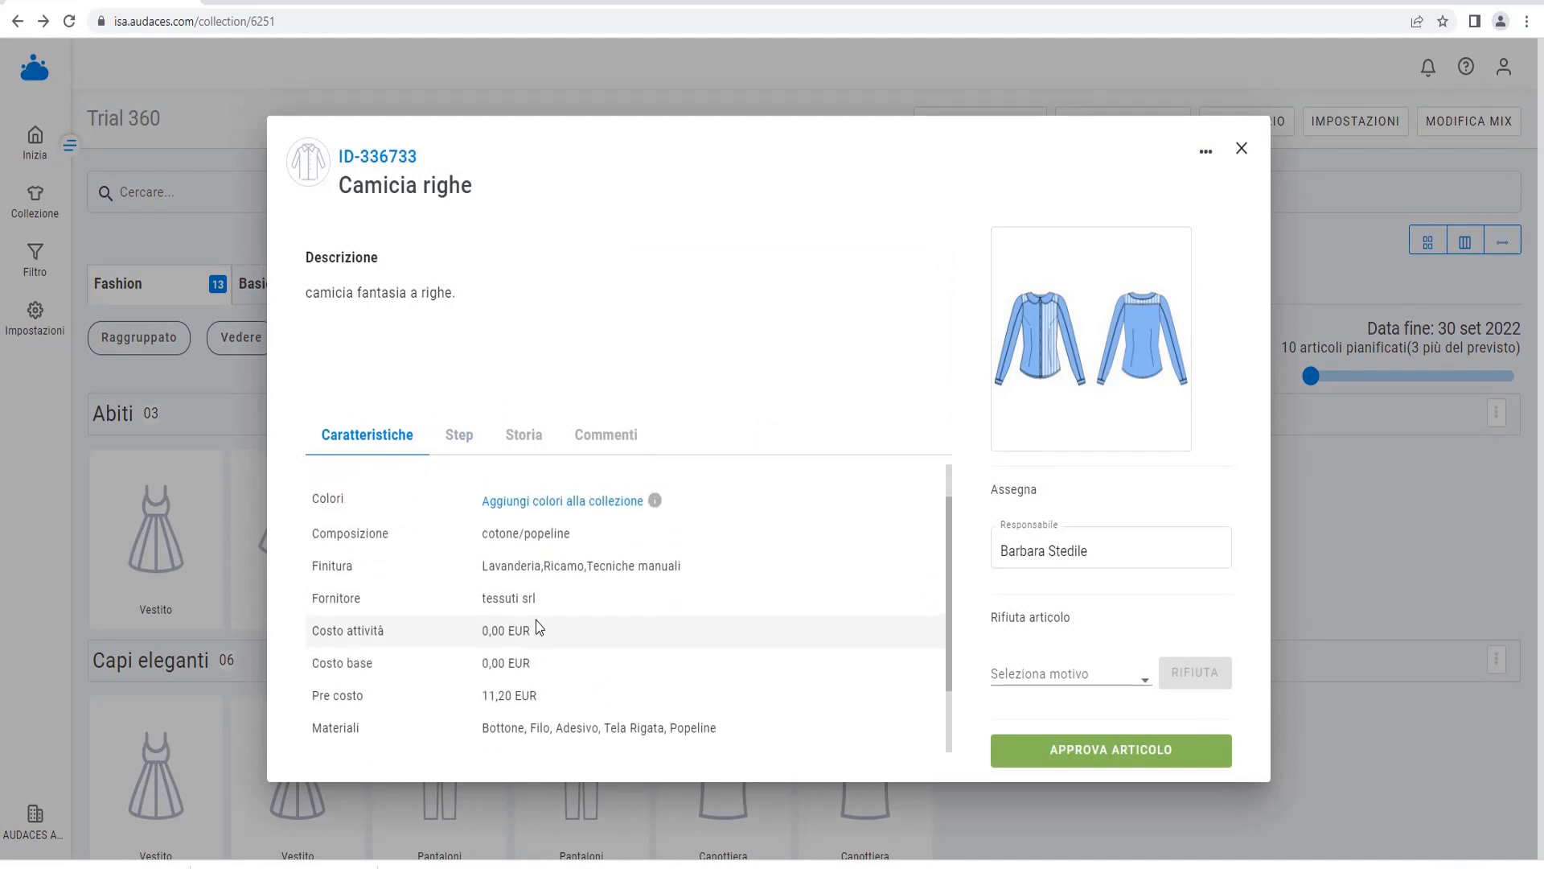
{"action": "scroll", "coordinate": [541, 633], "scroll_direction": "down", "scroll_amount": 3}
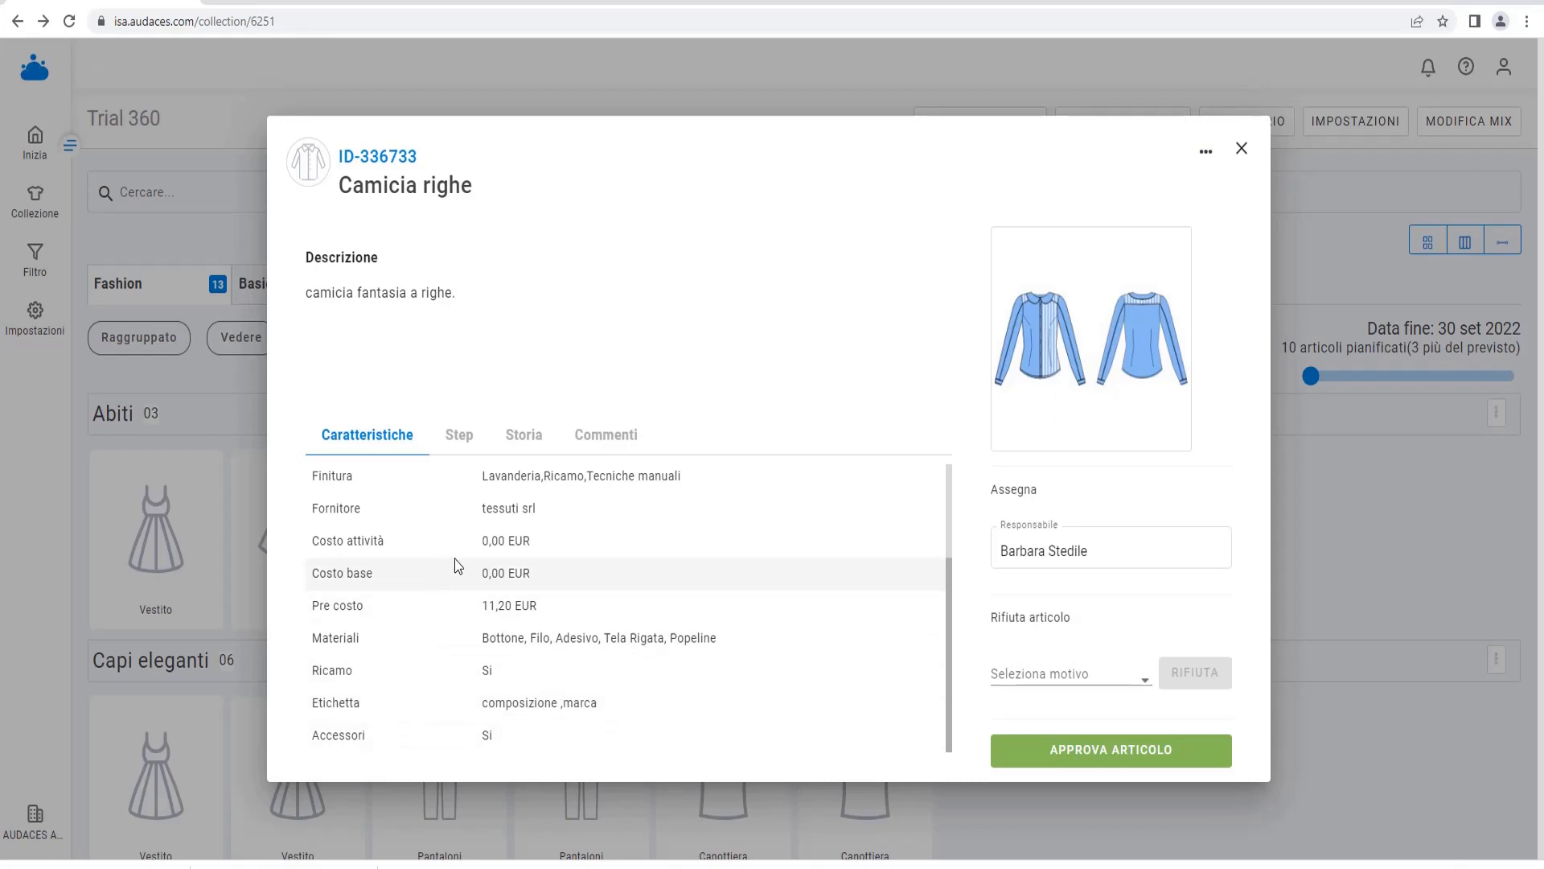
{"action": "scroll", "coordinate": [520, 541], "scroll_direction": "up", "scroll_amount": 2}
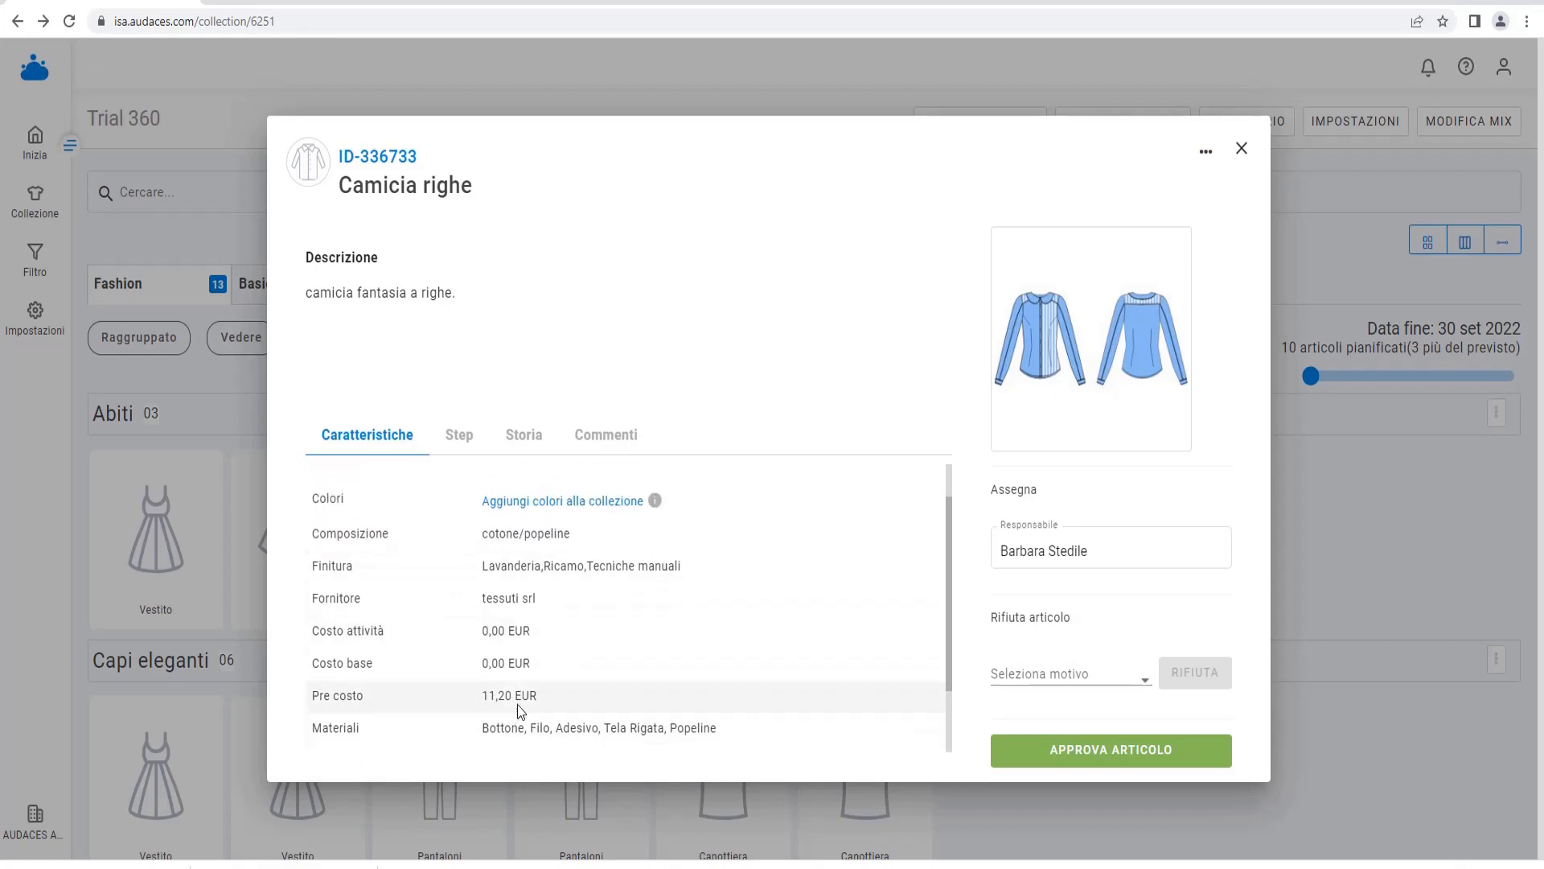
{"action": "scroll", "coordinate": [529, 628], "scroll_direction": "up", "scroll_amount": 1}
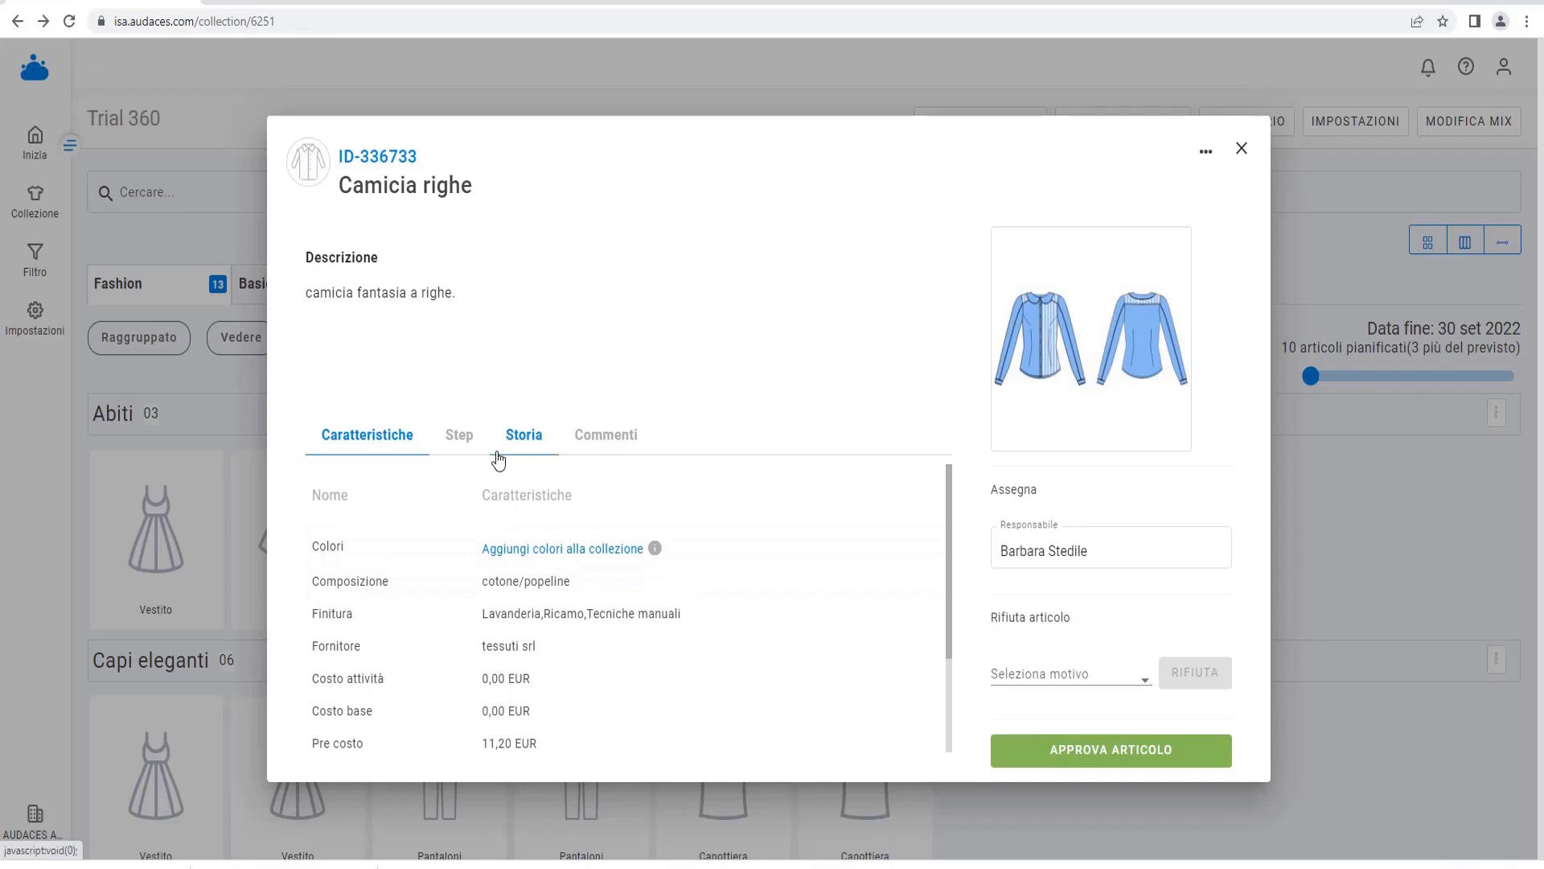
From Camicia righe's step files, download the Camicia 2022_V1 file of Modellistica PATTERN and open it in the pattern-making program, dismissing its Aiuto window
{"action": "left_click", "coordinate": [382, 160]}
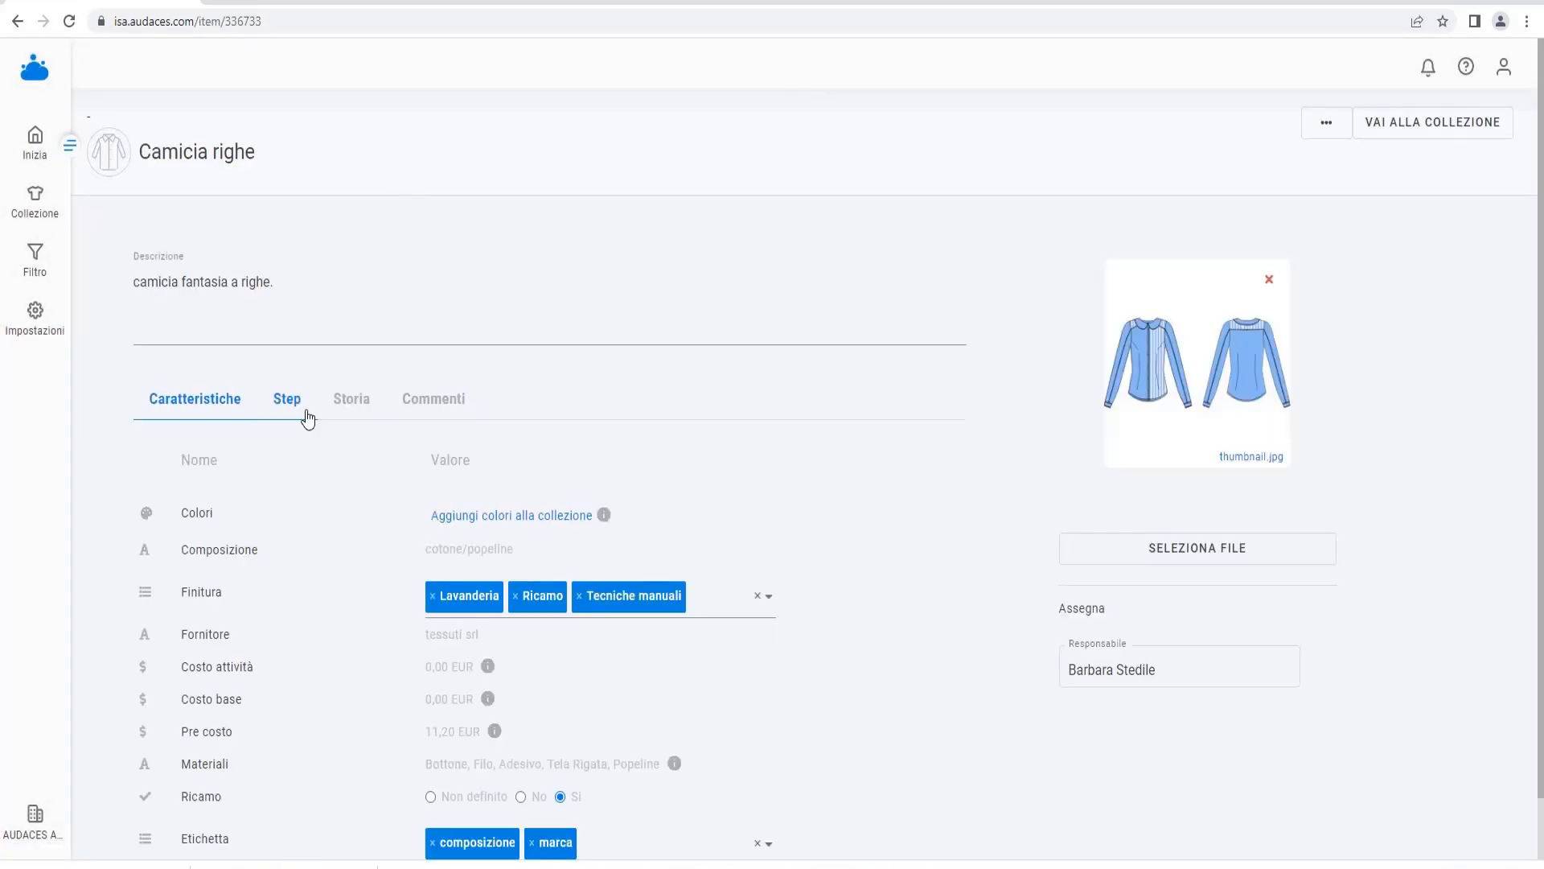
{"action": "left_click", "coordinate": [306, 415]}
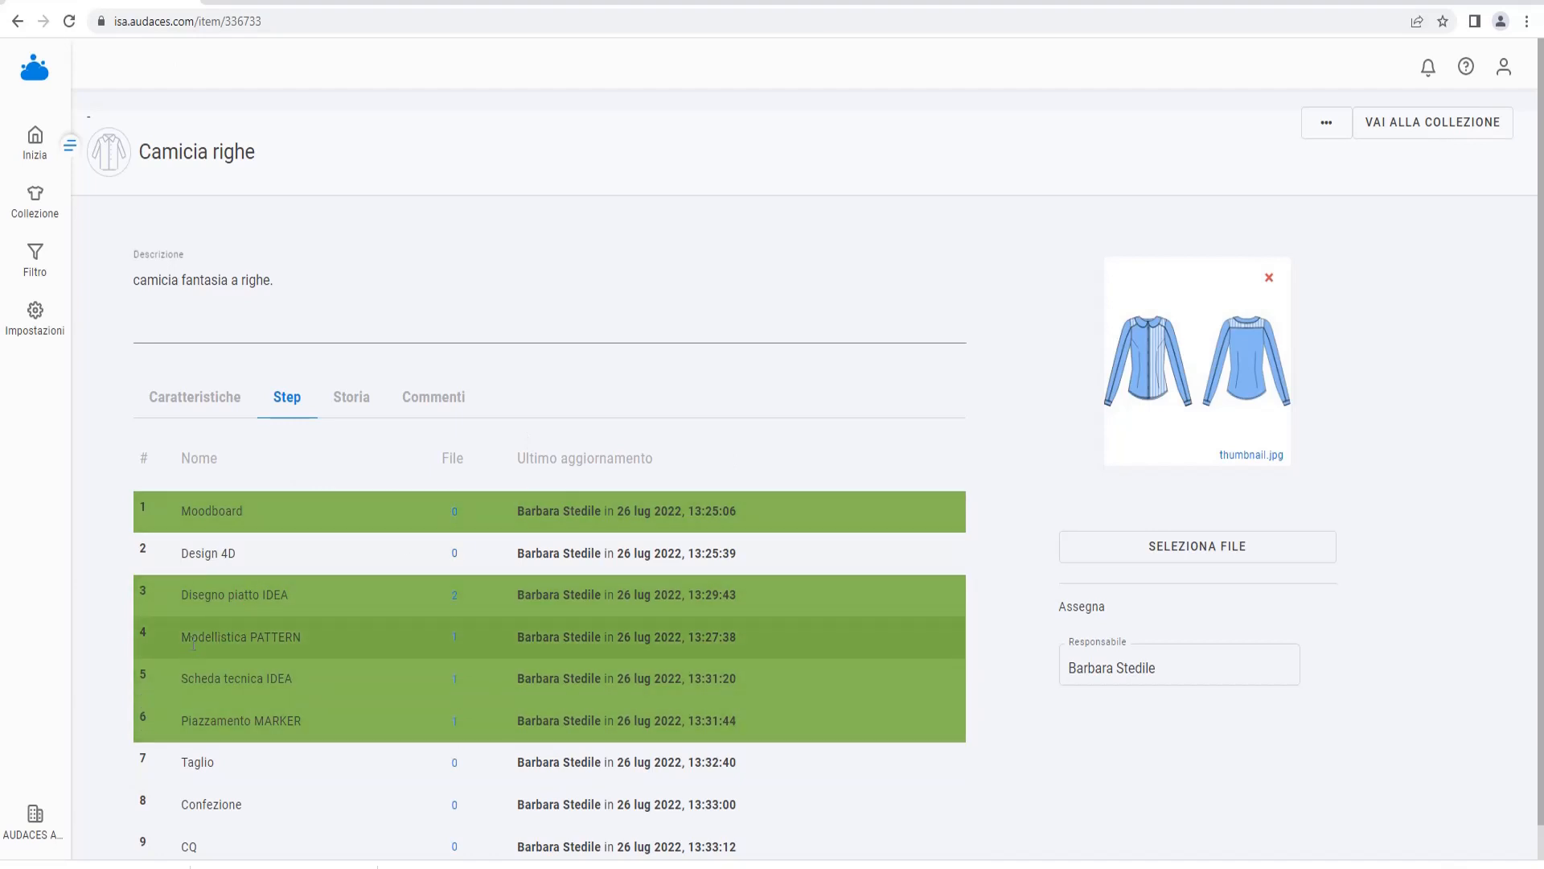
{"action": "left_click", "coordinate": [455, 637]}
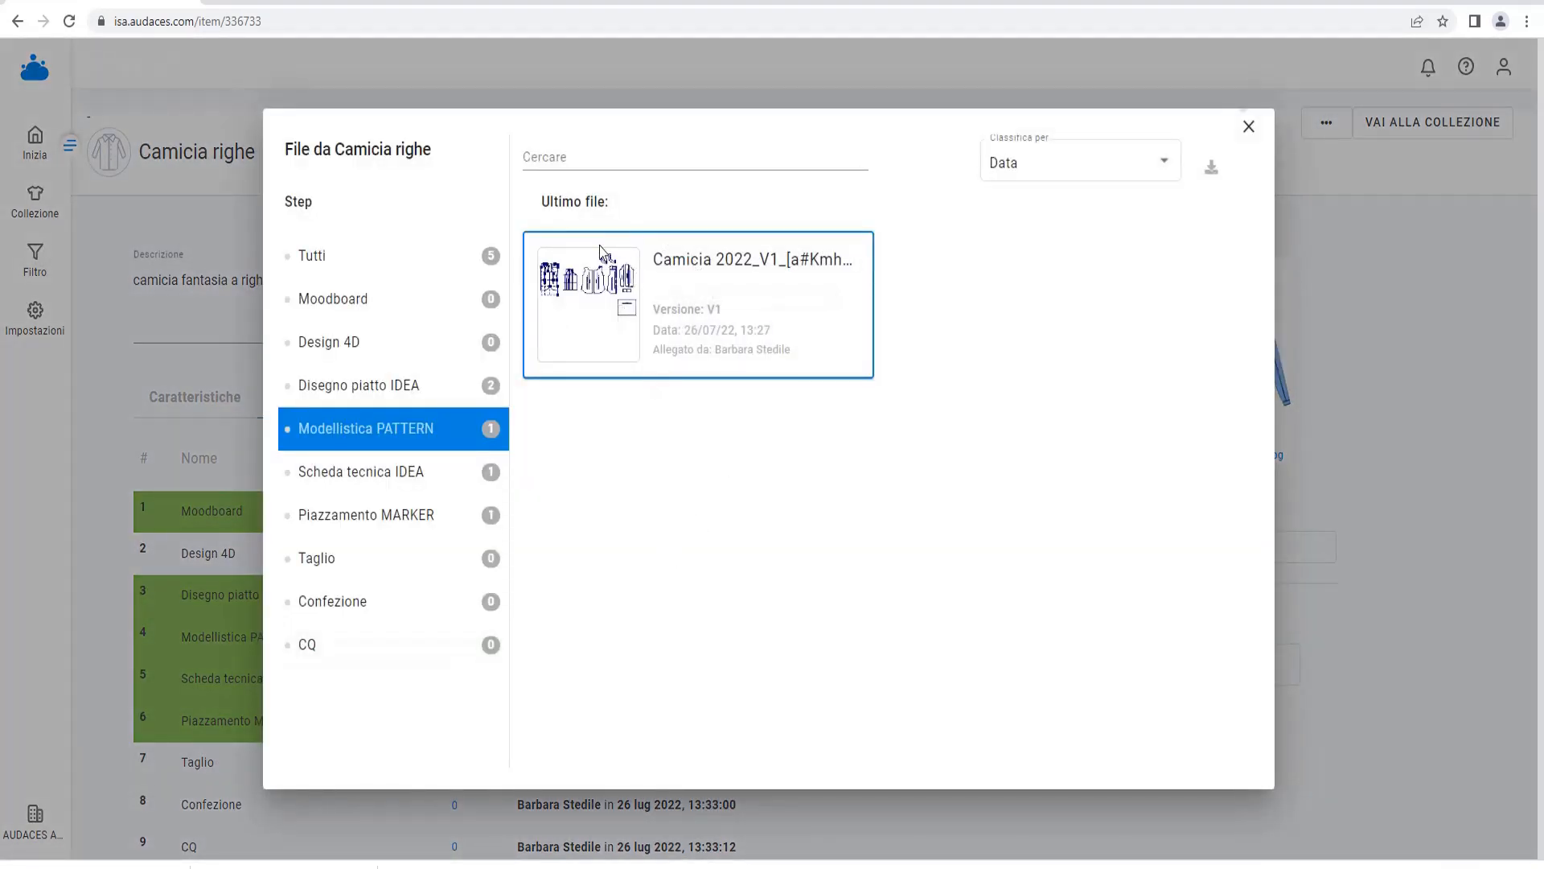
{"action": "left_click", "coordinate": [455, 477]}
{"action": "left_click", "coordinate": [458, 444]}
{"action": "left_click", "coordinate": [681, 318]}
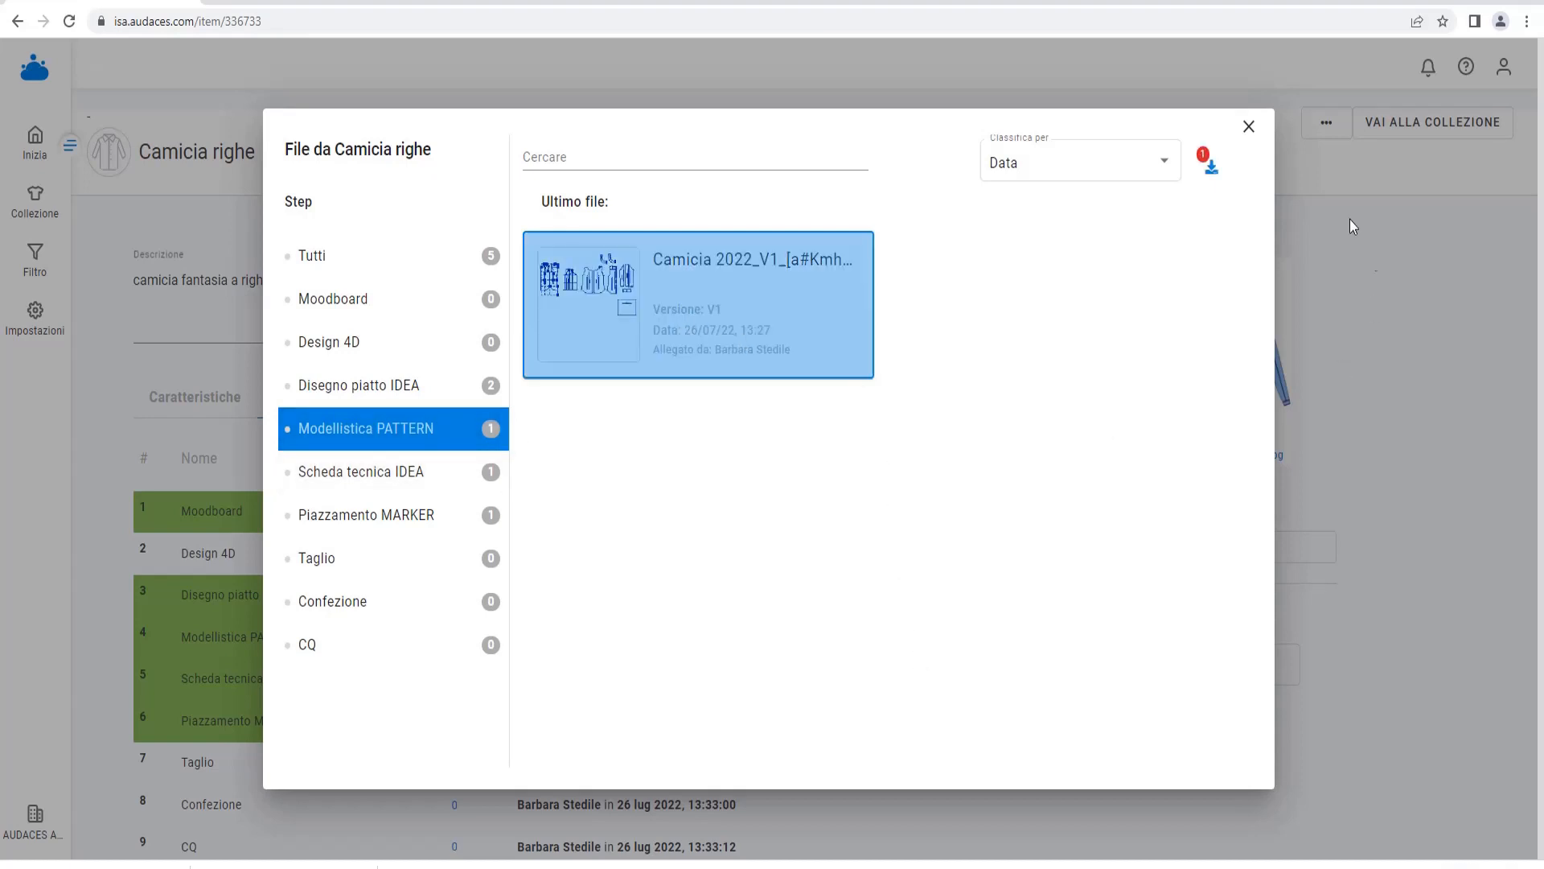
{"action": "left_click", "coordinate": [1210, 175]}
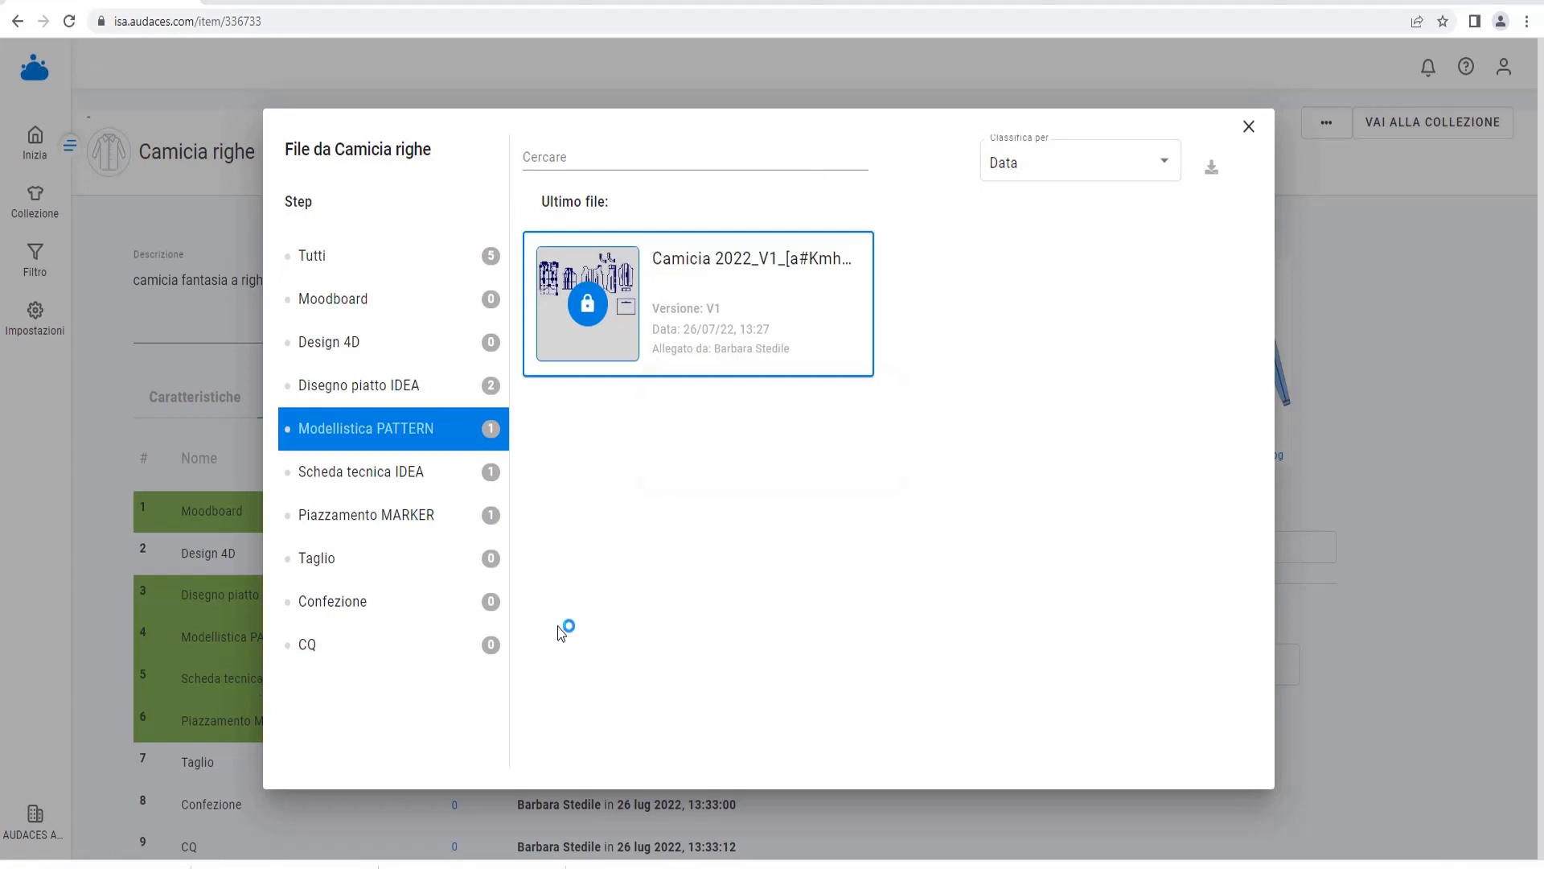
{"action": "left_click", "coordinate": [800, 464]}
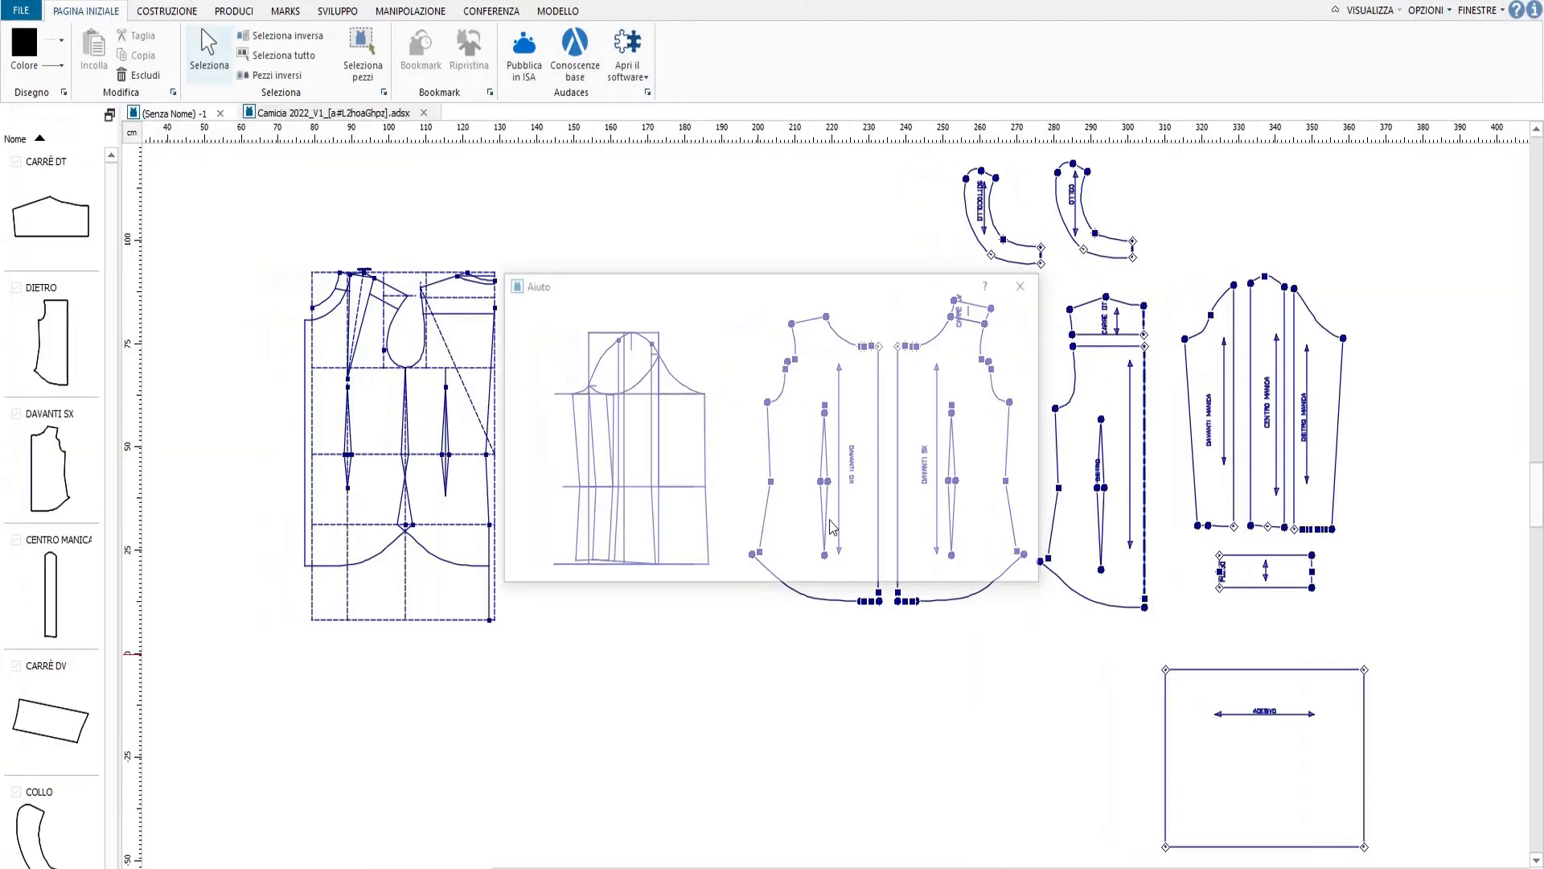
{"action": "left_click", "coordinate": [1020, 278]}
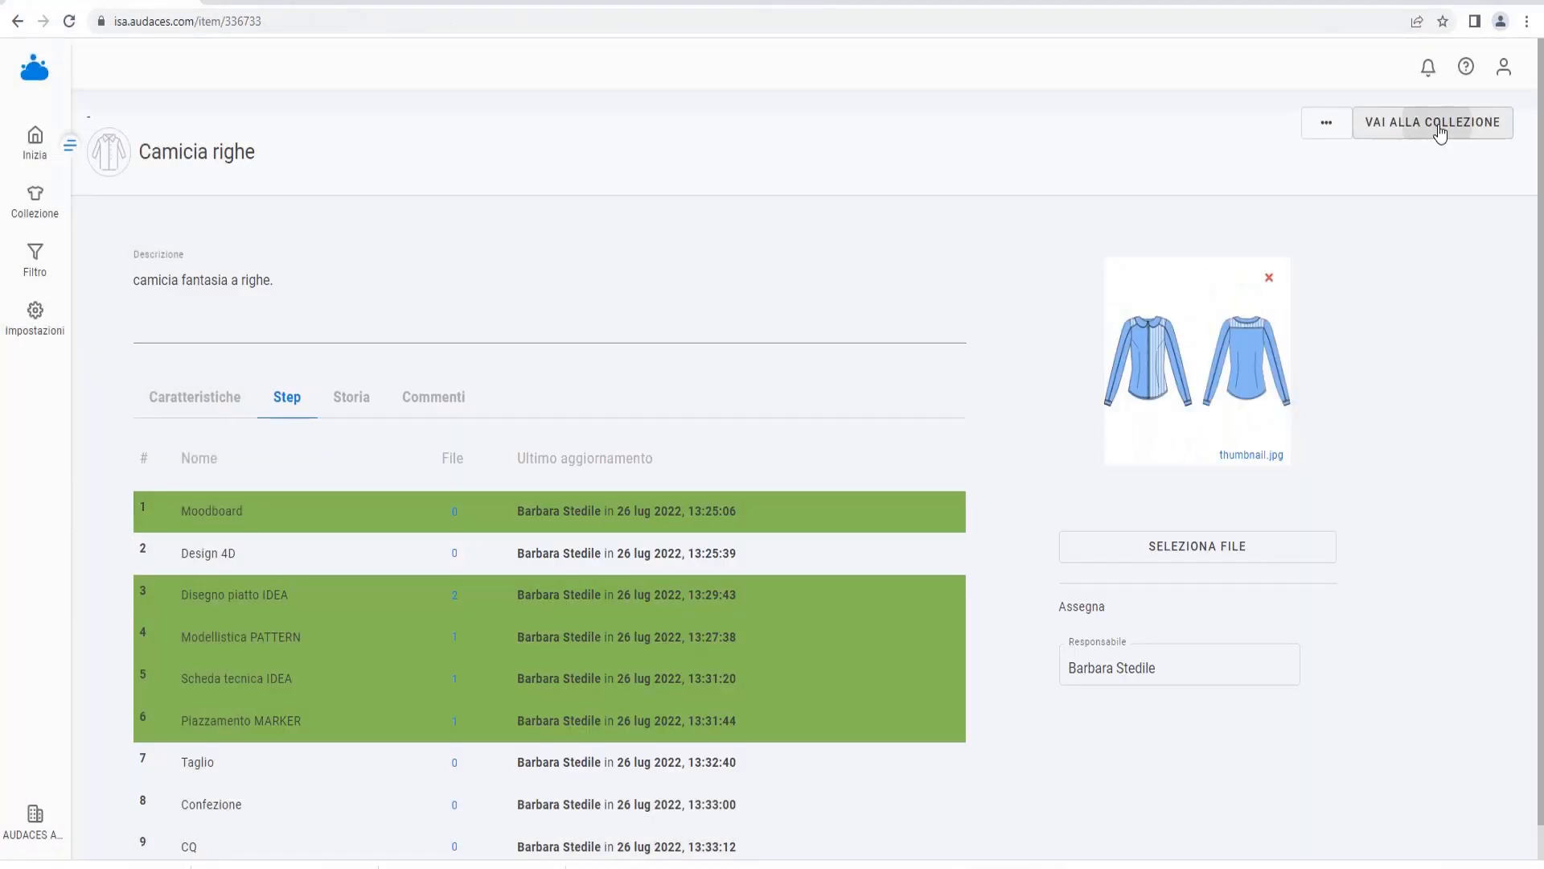
Return to the collection, open the Vestito article of the Abiti group for editing, and set the Documento Senza Titolo 4DX file as its image
{"action": "left_click", "coordinate": [1432, 128]}
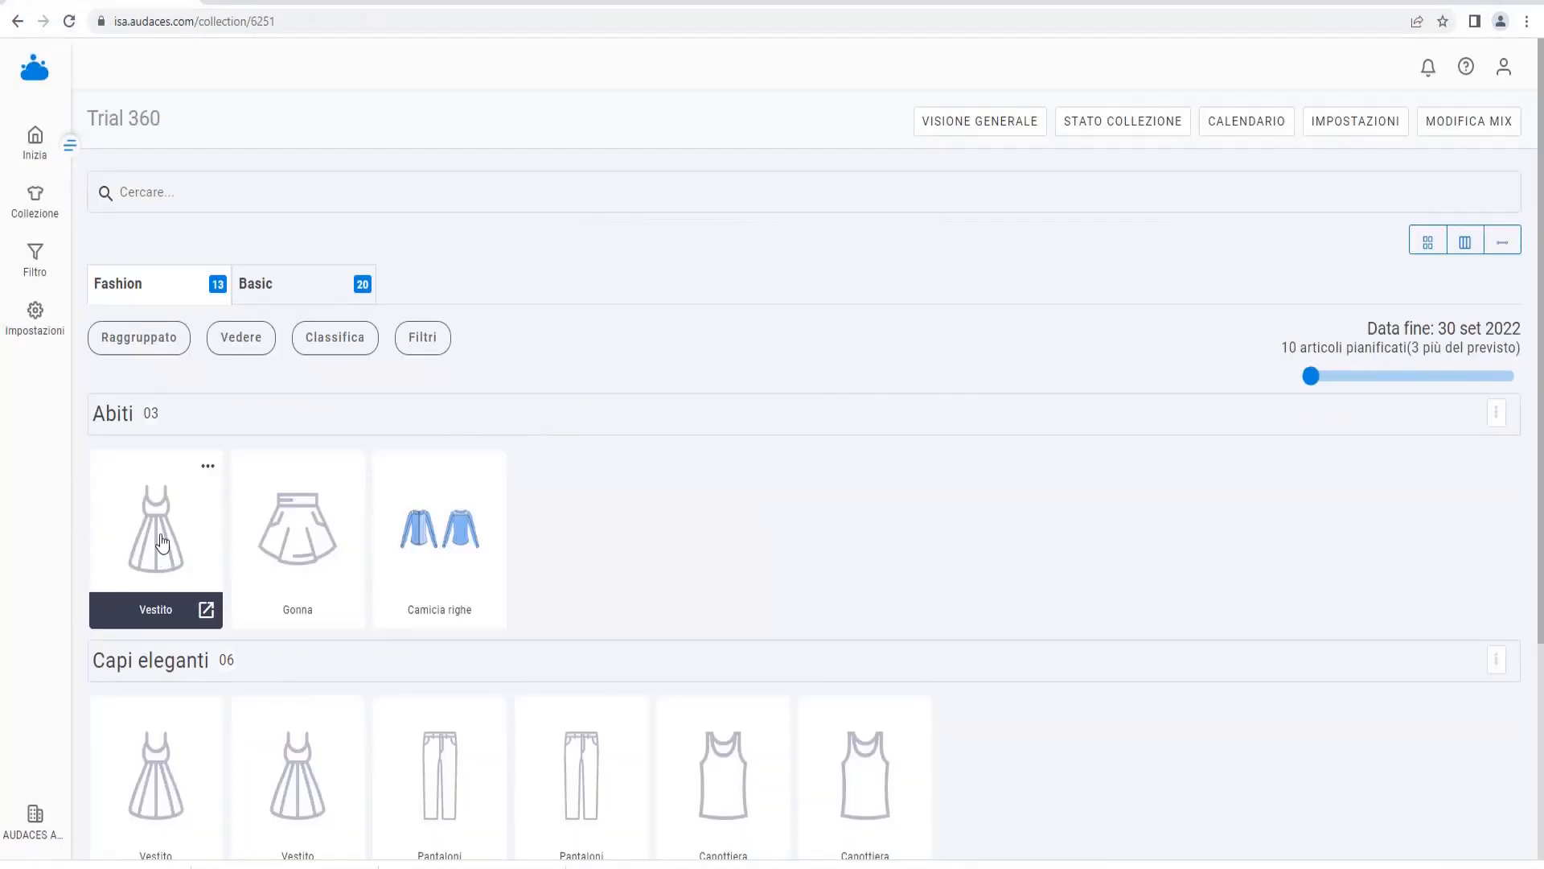
{"action": "left_click", "coordinate": [162, 543]}
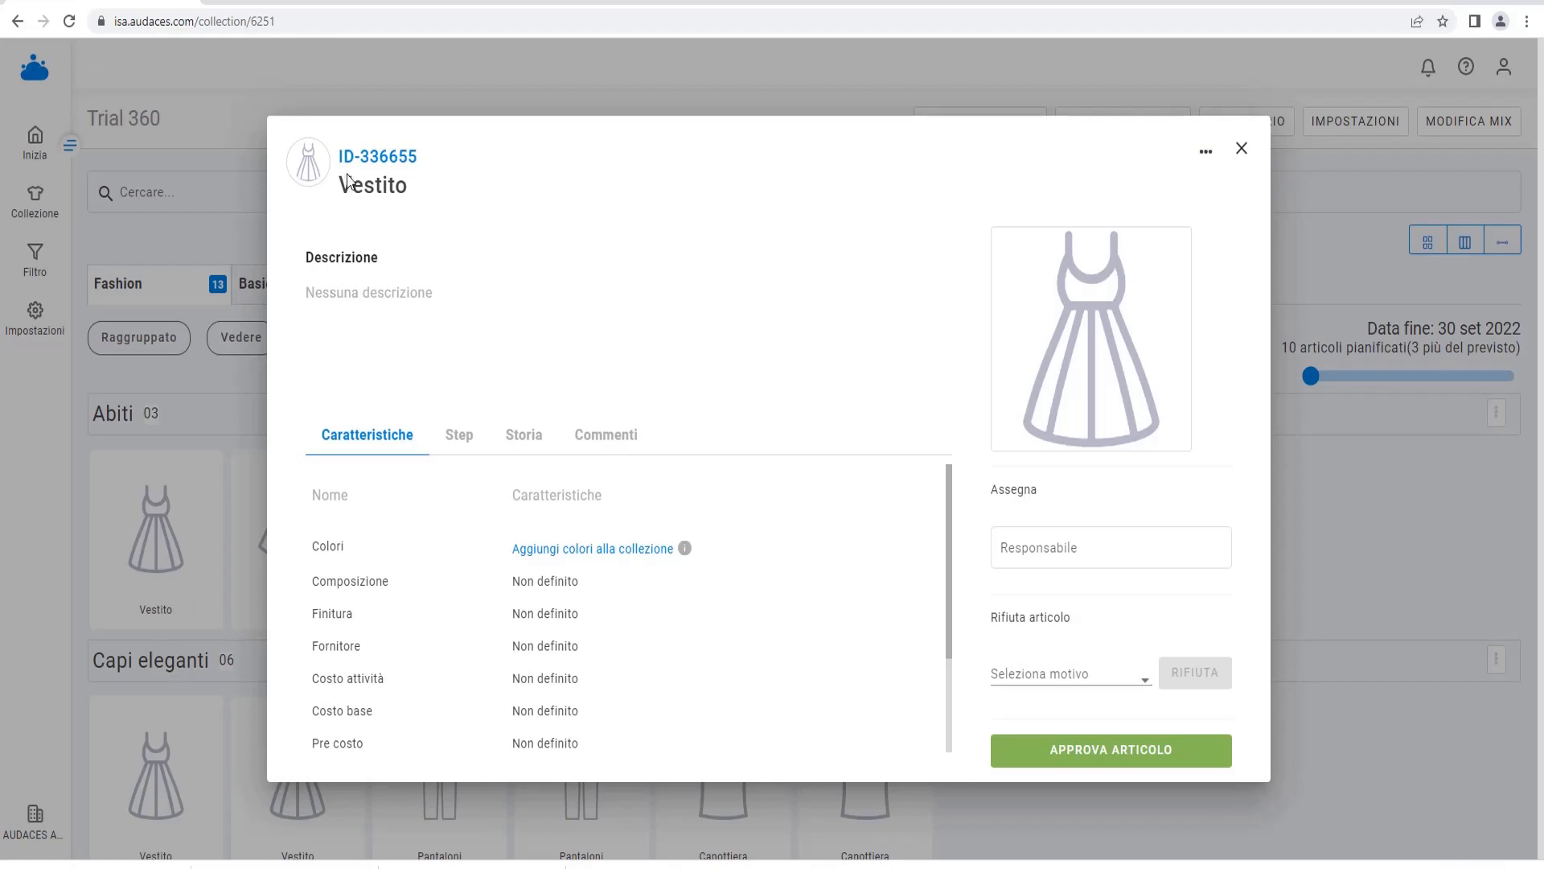
{"action": "left_click", "coordinate": [368, 157]}
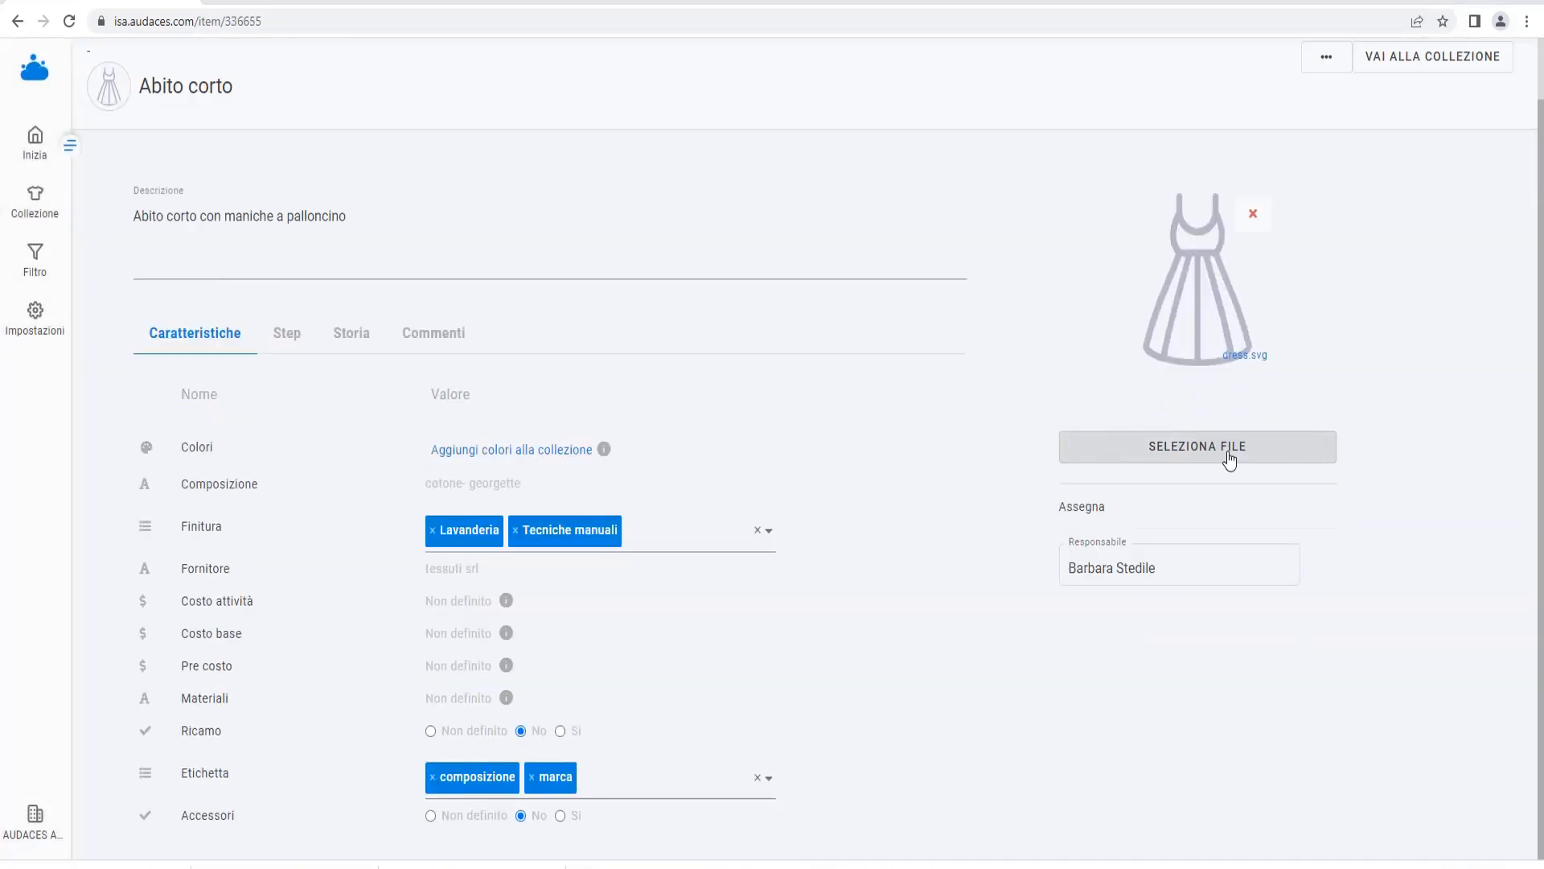
{"action": "left_click", "coordinate": [1227, 451]}
{"action": "left_click", "coordinate": [233, 124]}
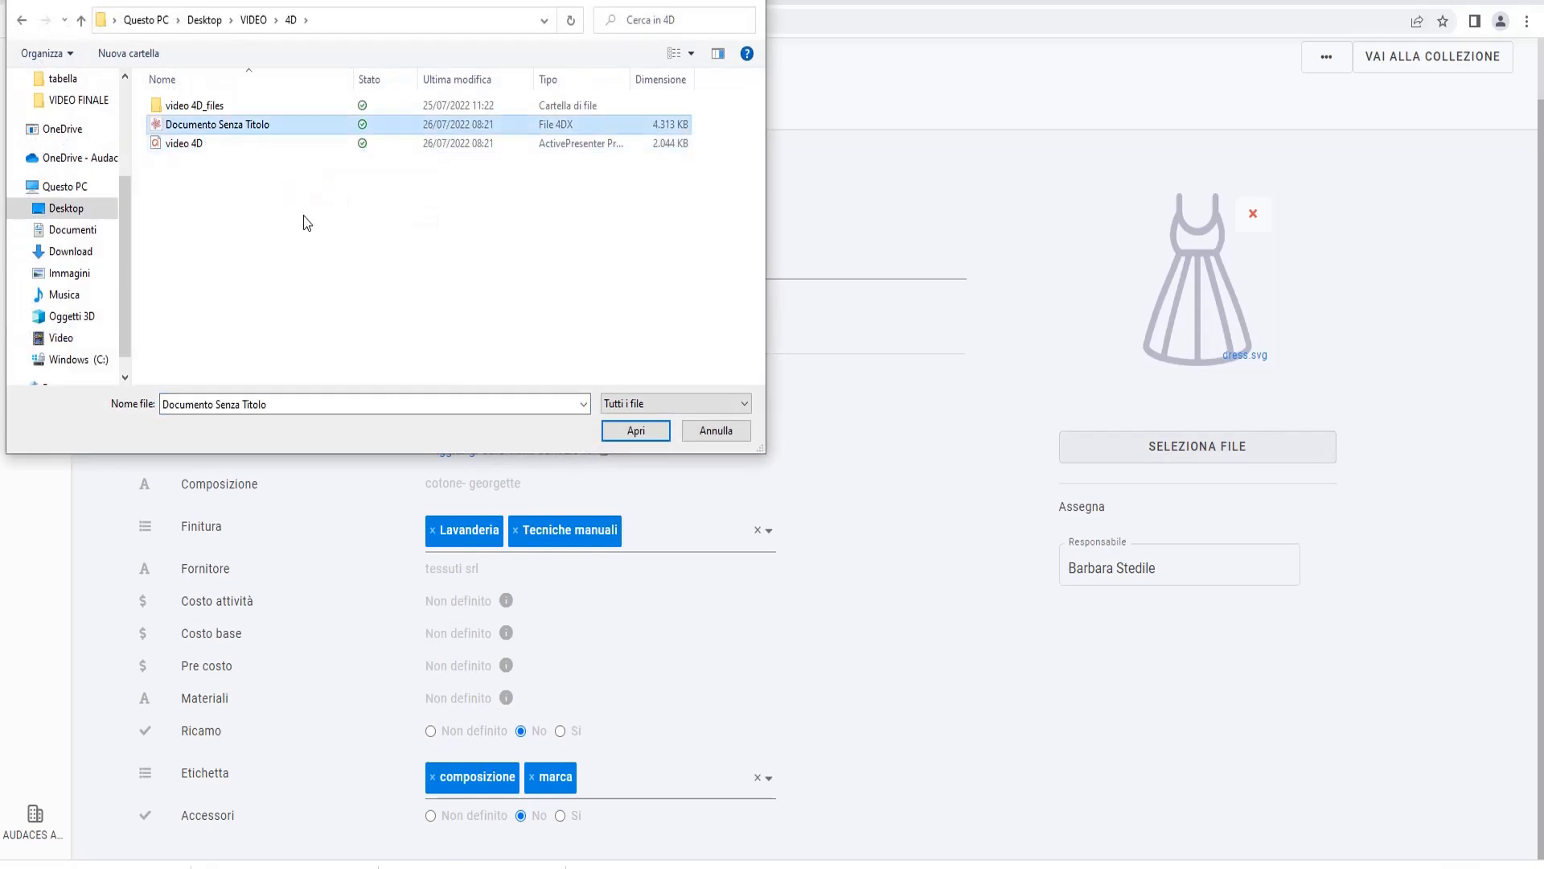
{"action": "left_click", "coordinate": [608, 433]}
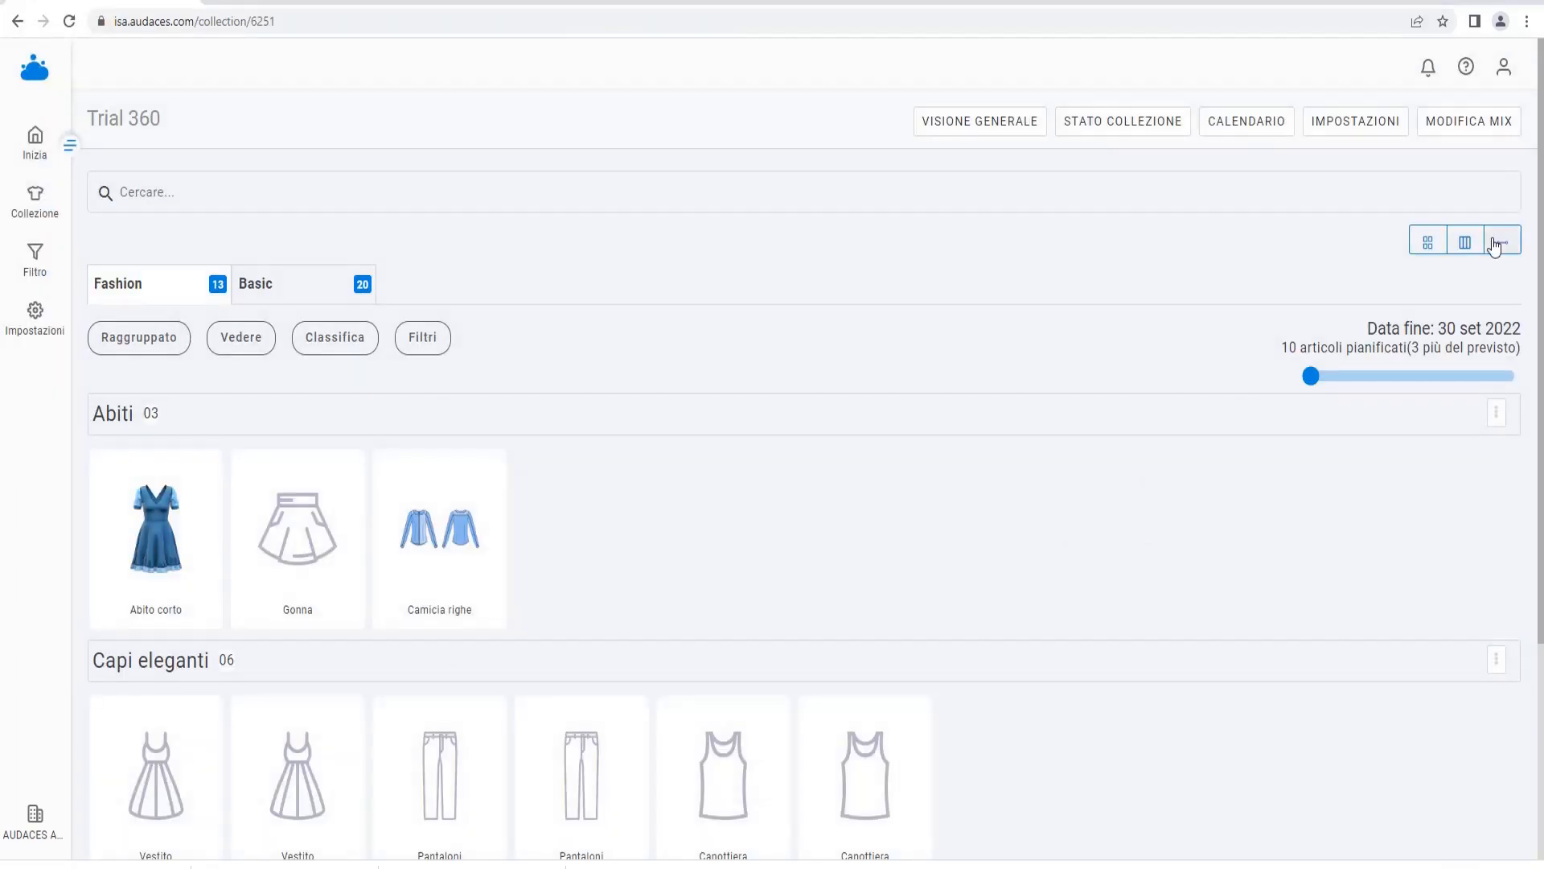
Show the collection as a production timeline and save Abito corto's Moodboard step as Step concluso
{"action": "left_click", "coordinate": [1496, 243]}
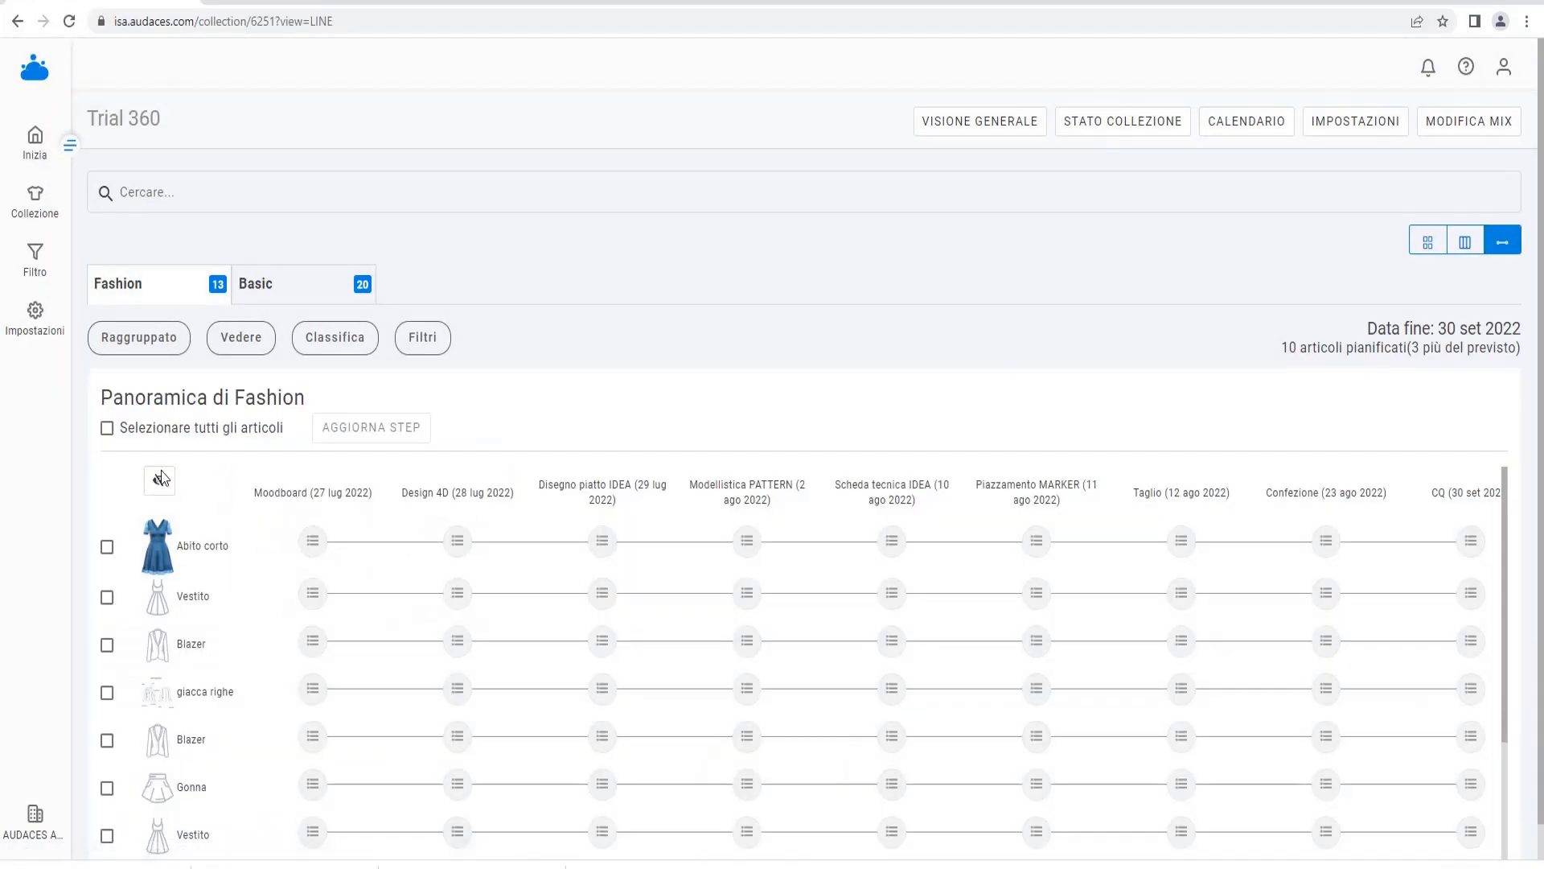
{"action": "left_click", "coordinate": [312, 541]}
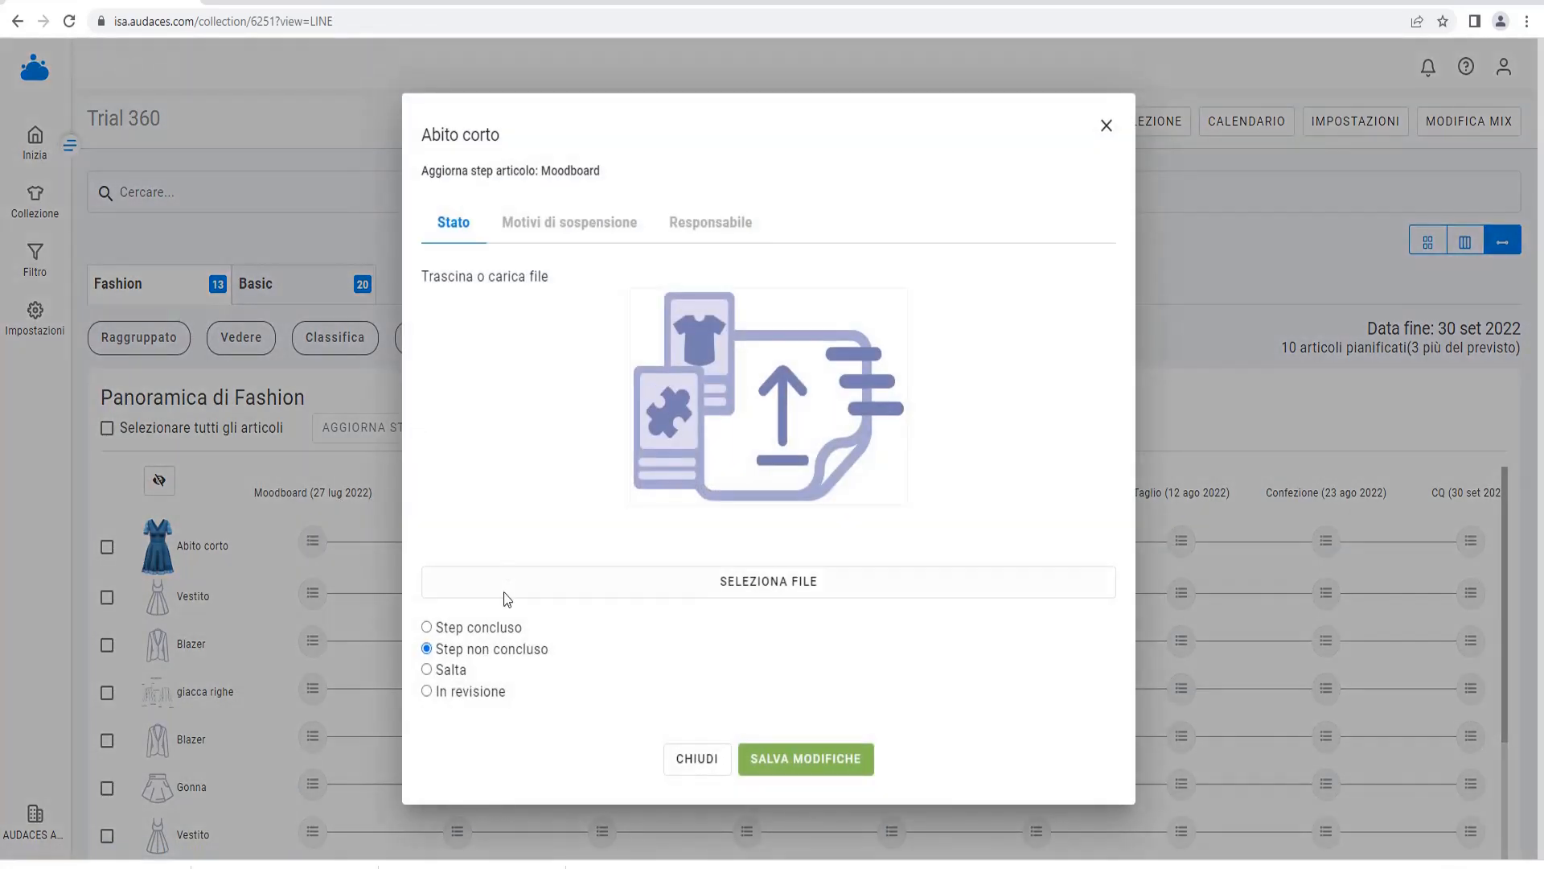
{"action": "left_click", "coordinate": [496, 626]}
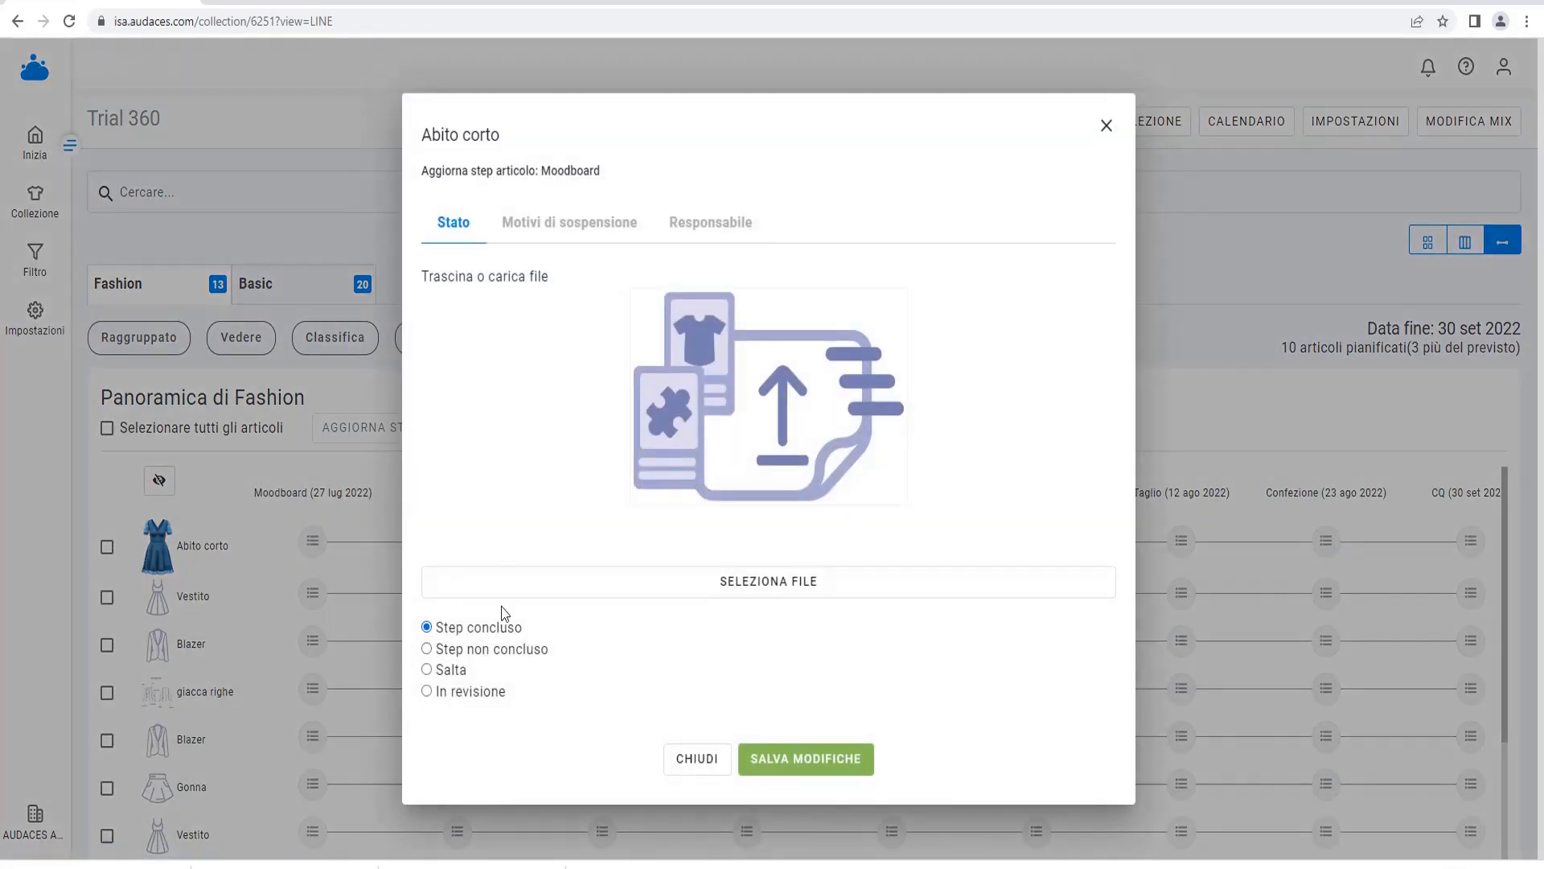
{"action": "left_click", "coordinate": [772, 756]}
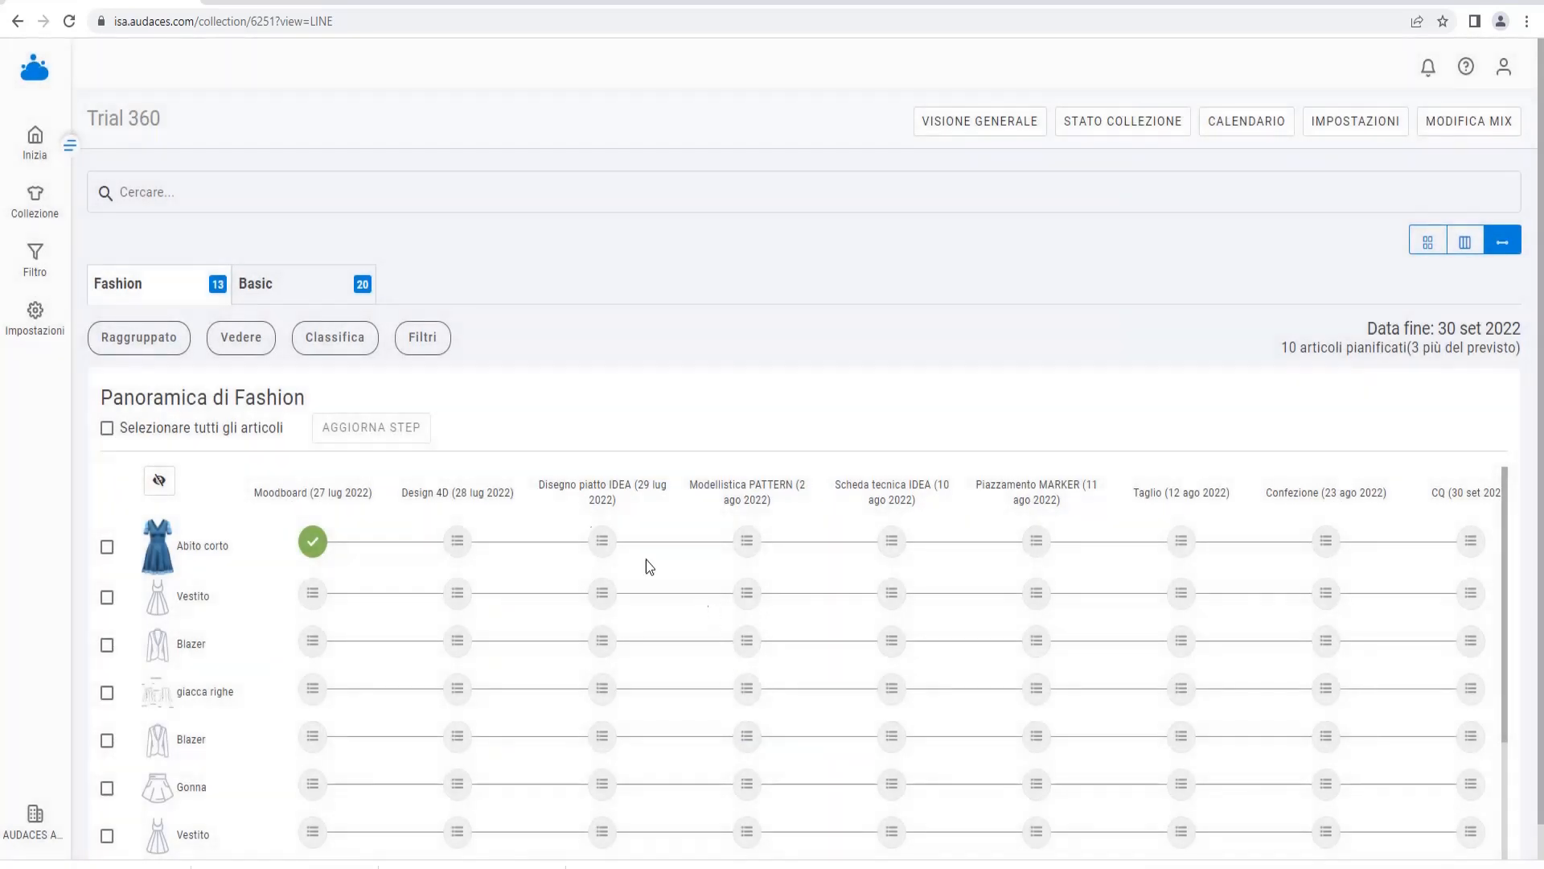
Complete Abito corto's Design 4D step as Step concluso with the Documento Senza Titolo file and save it
{"action": "left_click", "coordinate": [458, 541]}
{"action": "left_click", "coordinate": [480, 628]}
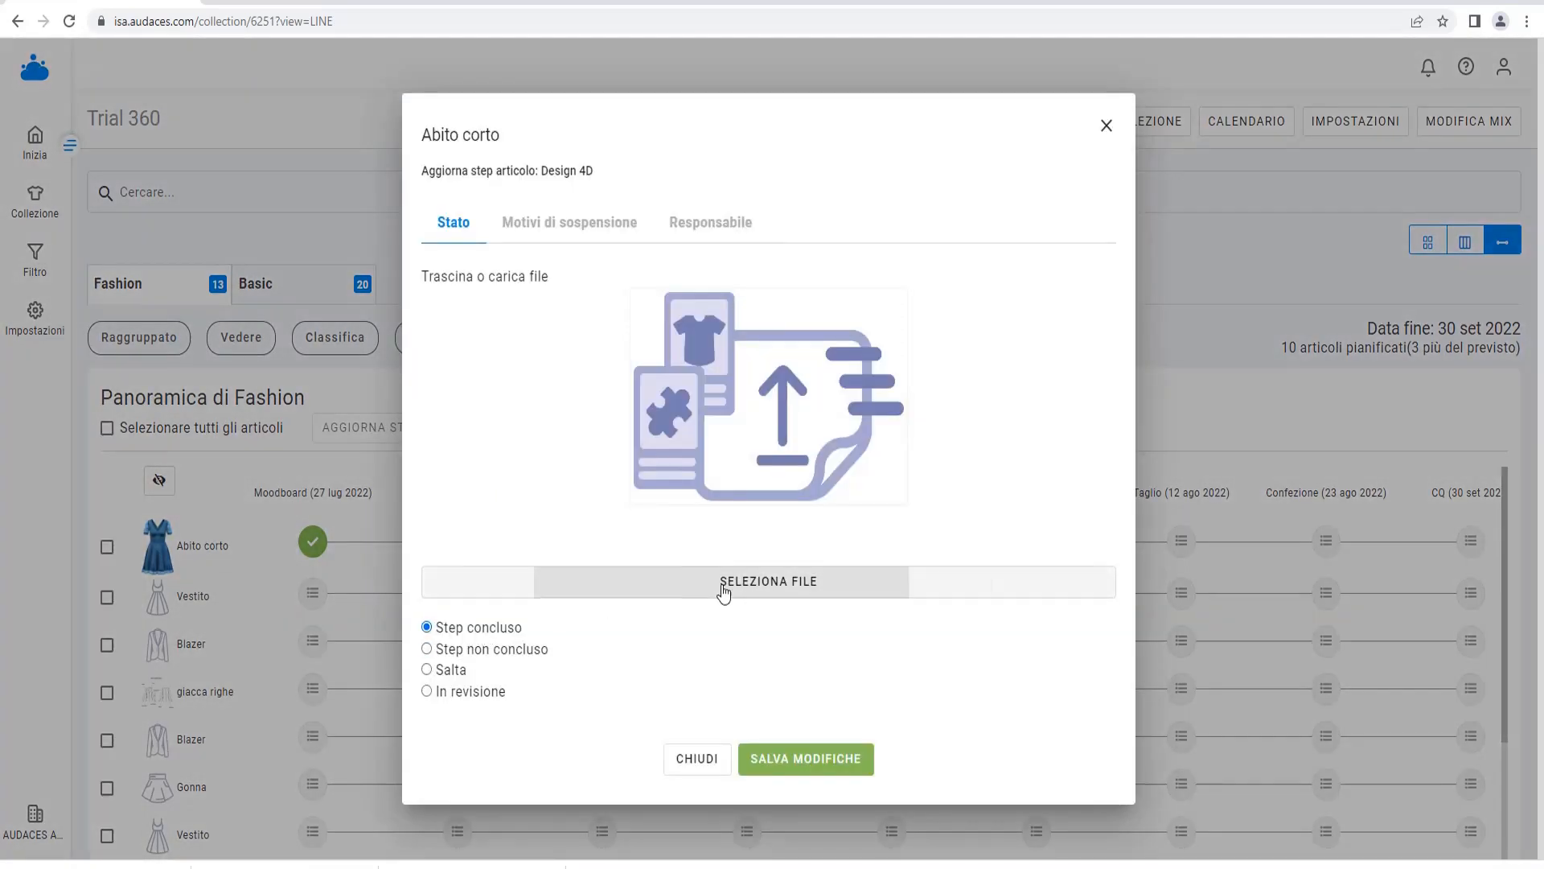
{"action": "left_click", "coordinate": [724, 584]}
{"action": "left_click", "coordinate": [297, 125]}
{"action": "left_click", "coordinate": [636, 431]}
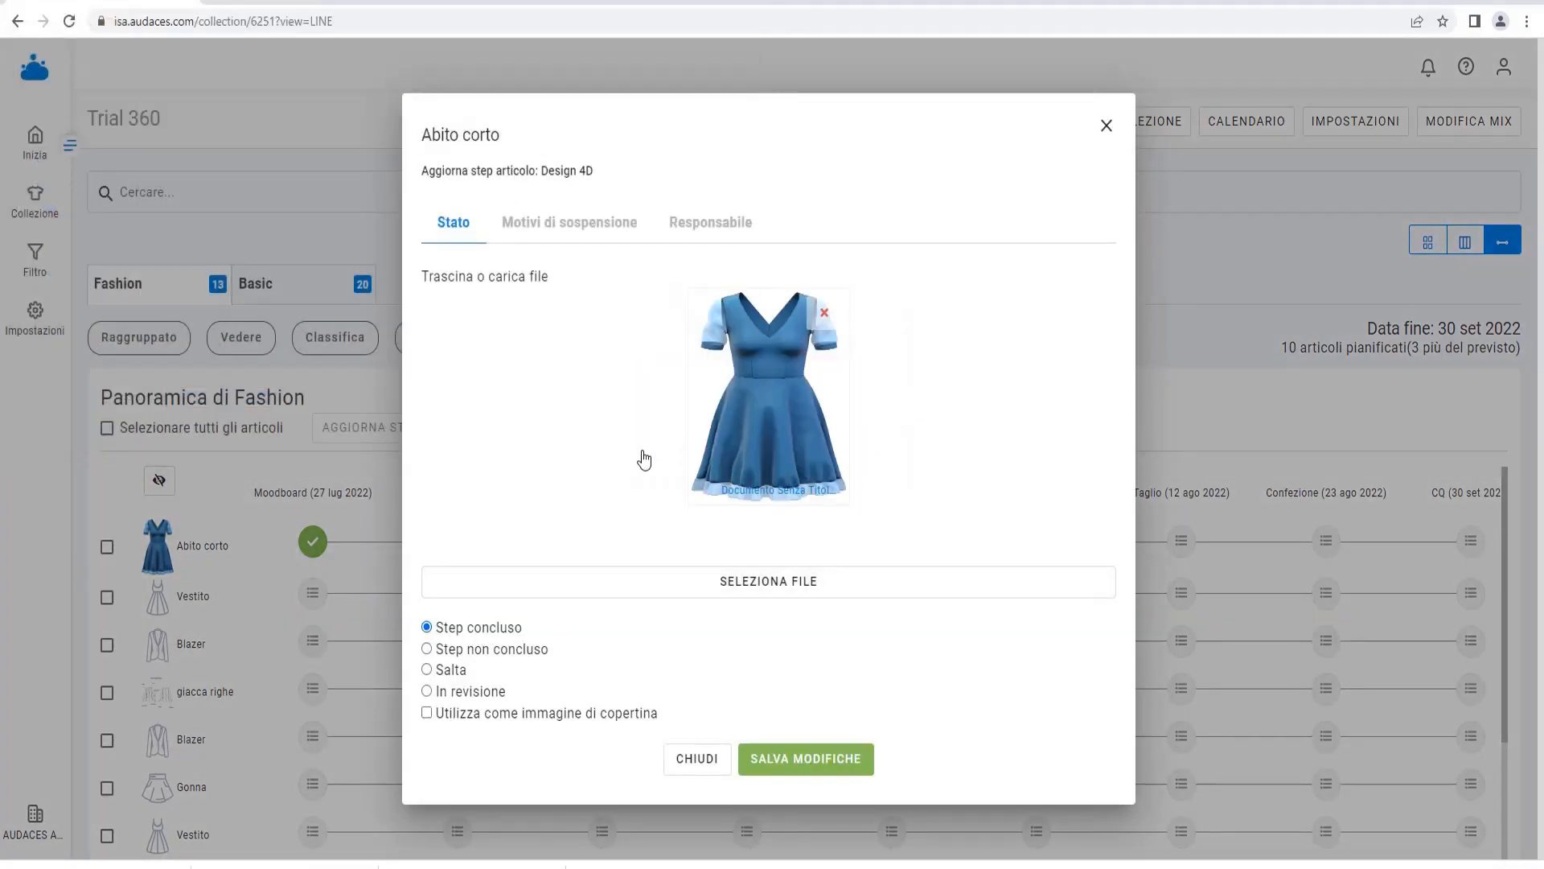
{"action": "left_click", "coordinate": [814, 768]}
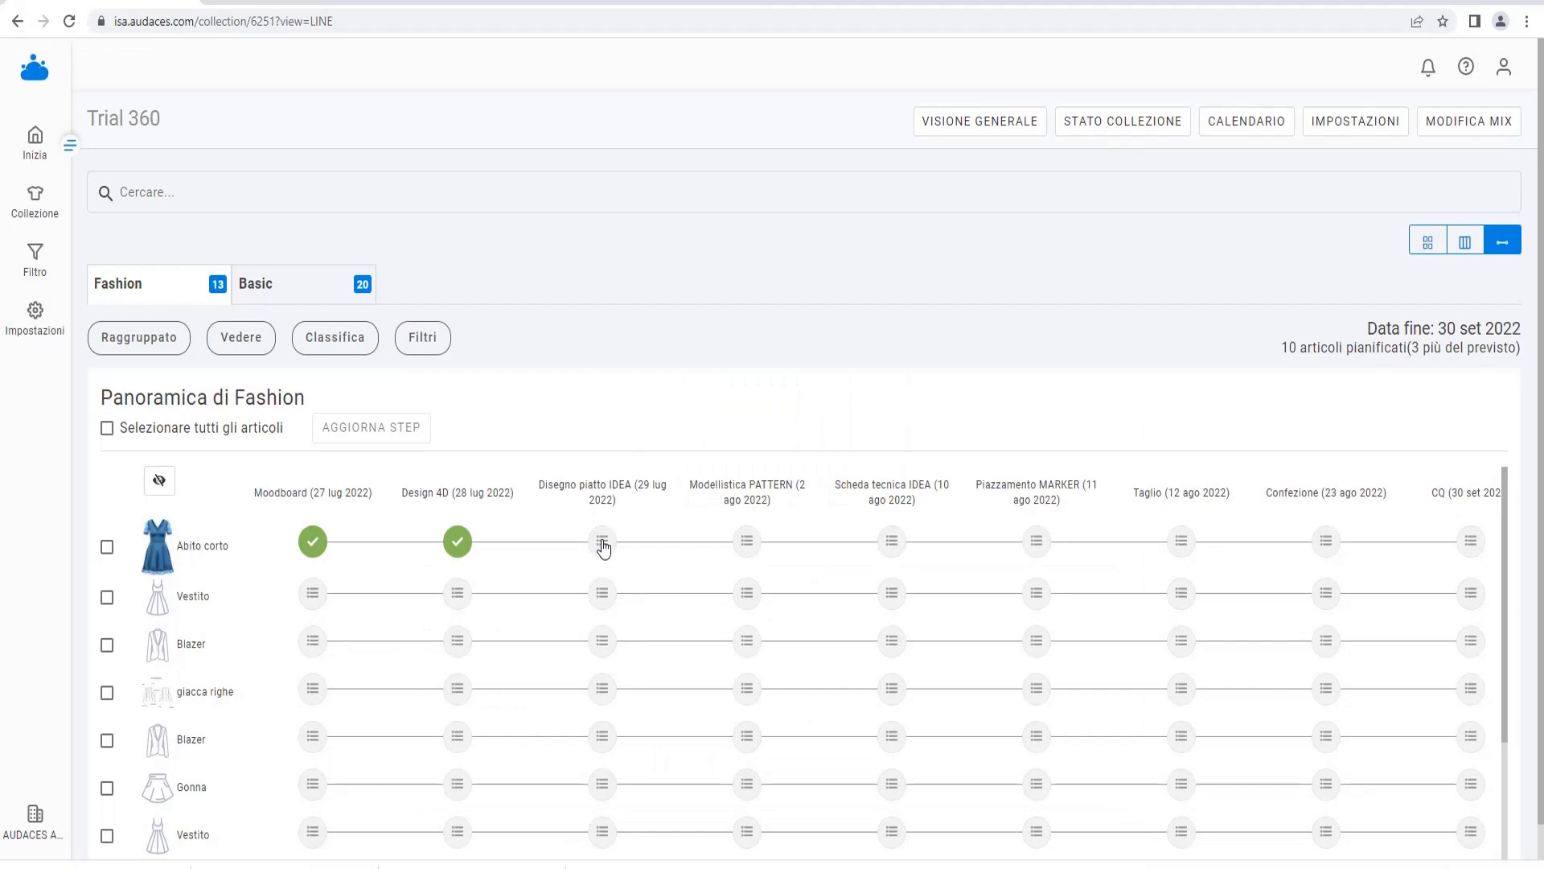
Put Abito corto's Disegno piatto IDEA step In revisione with the reason Rivedi la materia prima and save it
{"action": "left_click", "coordinate": [605, 547]}
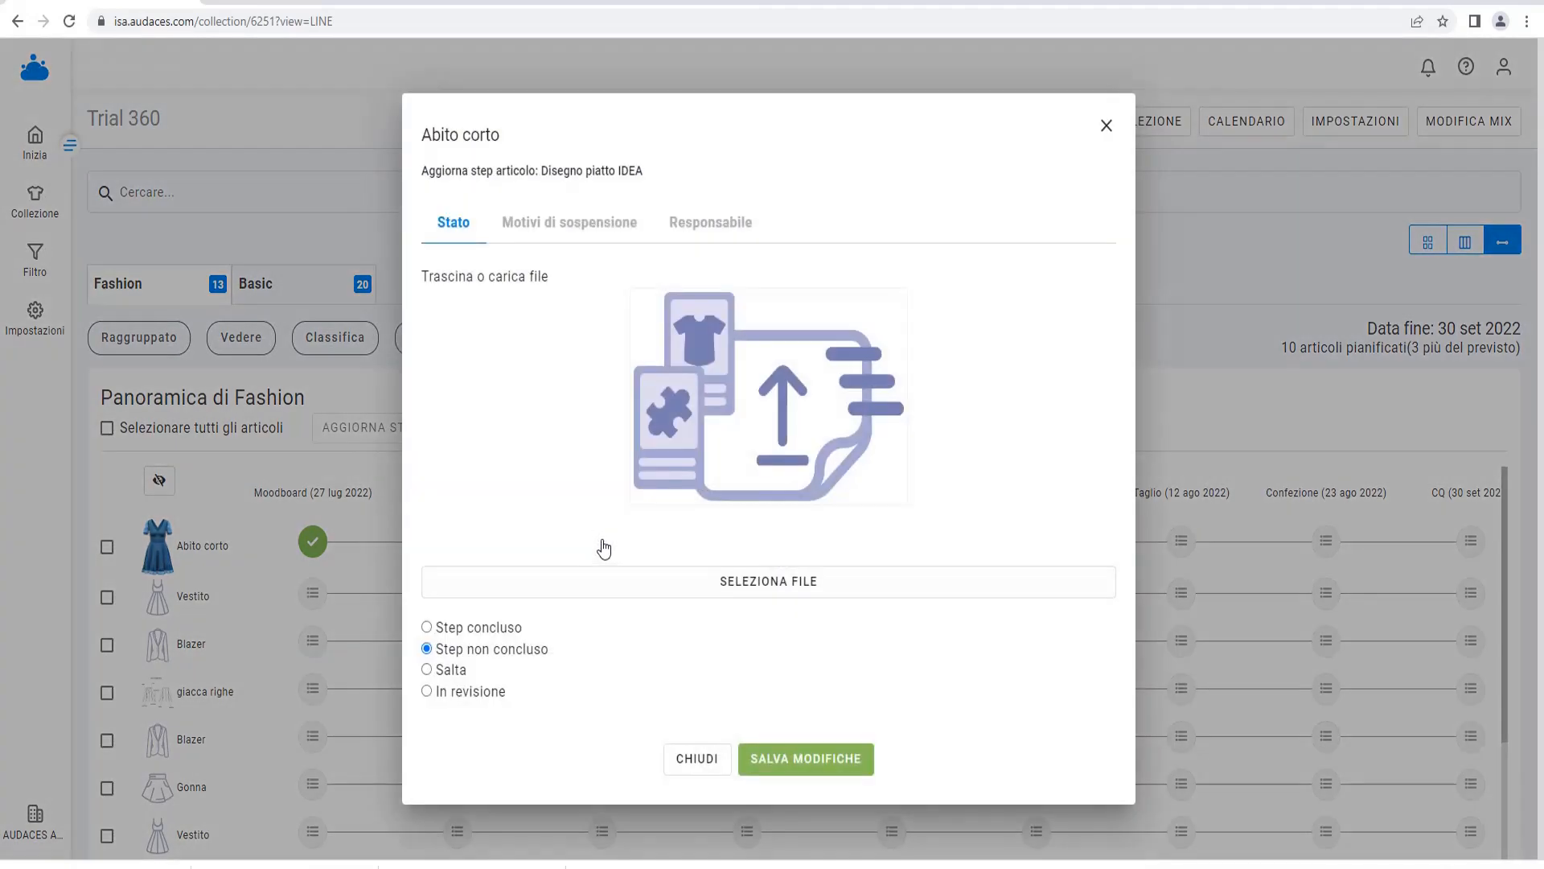
{"action": "left_click", "coordinate": [465, 693]}
{"action": "left_click", "coordinate": [751, 715]}
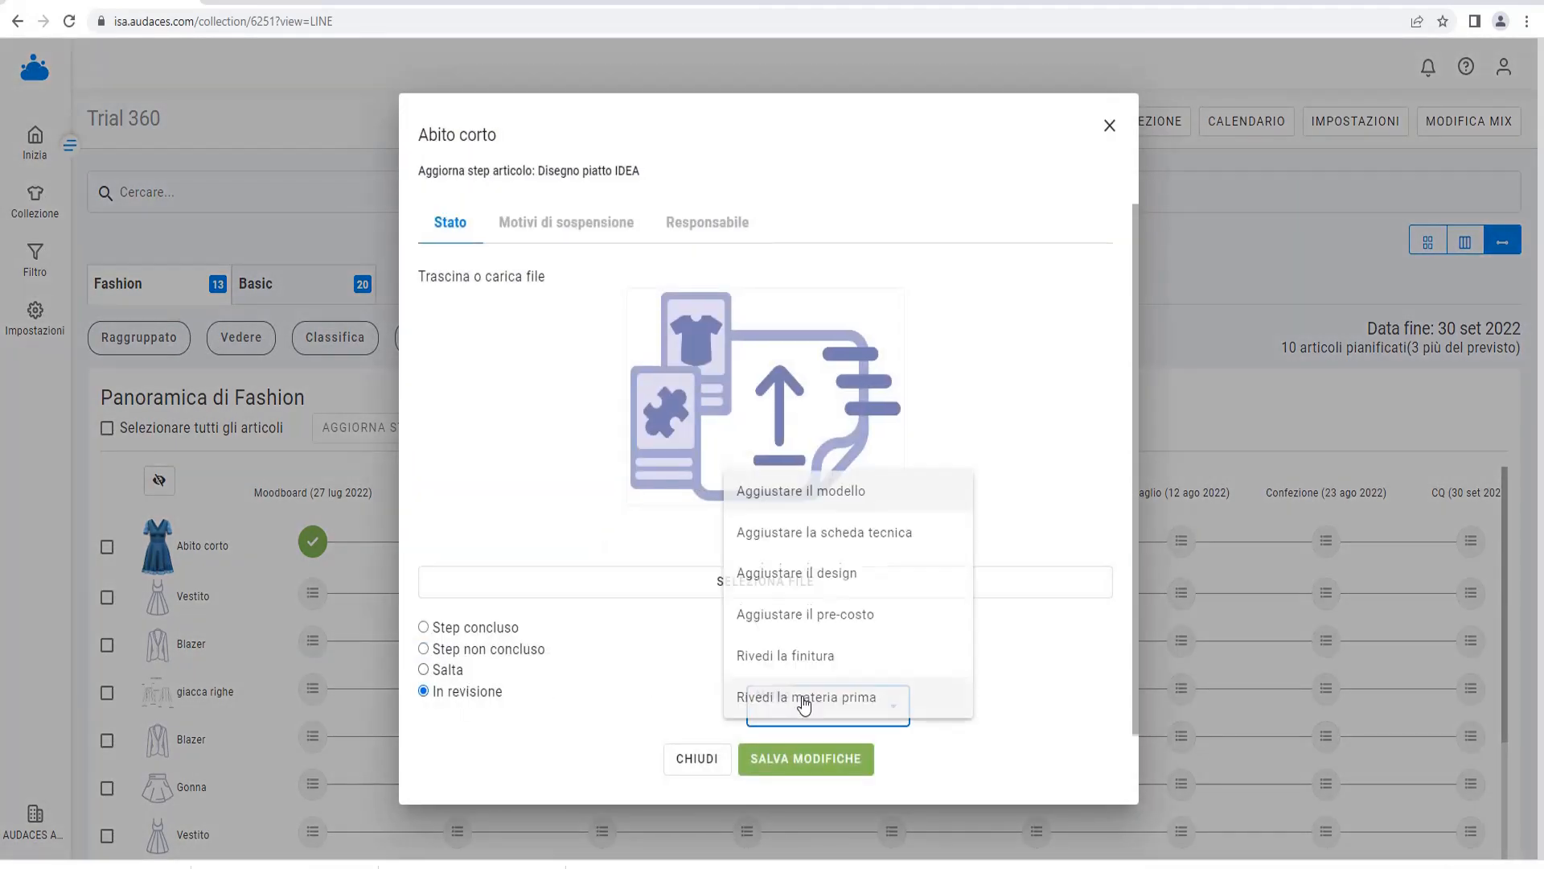
{"action": "left_click", "coordinate": [803, 696]}
{"action": "left_click", "coordinate": [806, 759]}
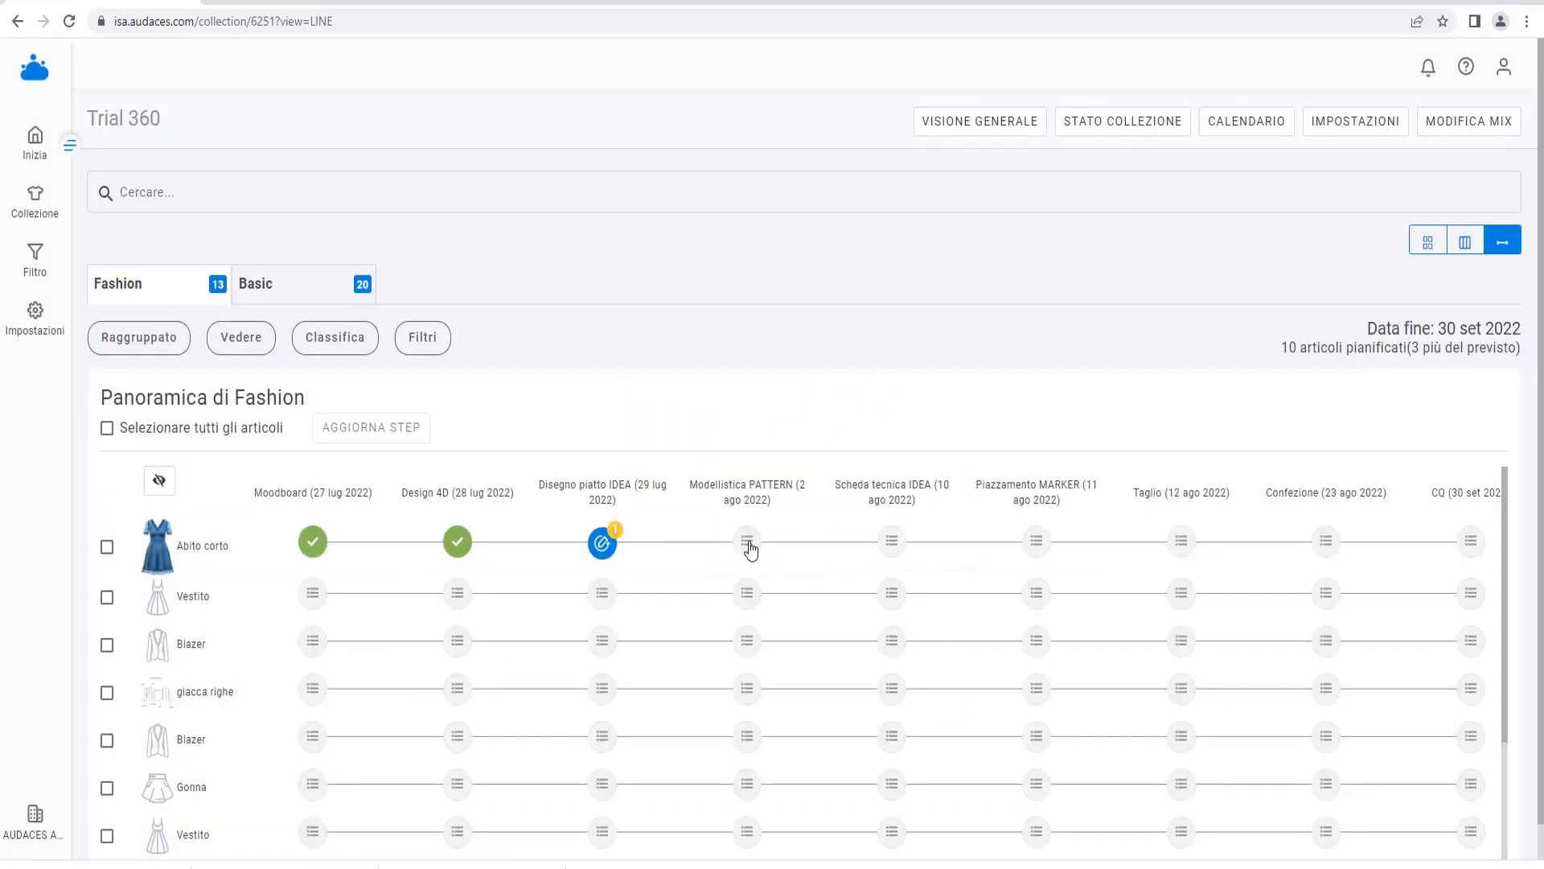
Assign the current user as the person responsible for Abito corto's Modellistica PATTERN step and save it
{"action": "left_click", "coordinate": [747, 542]}
{"action": "left_click", "coordinate": [699, 224]}
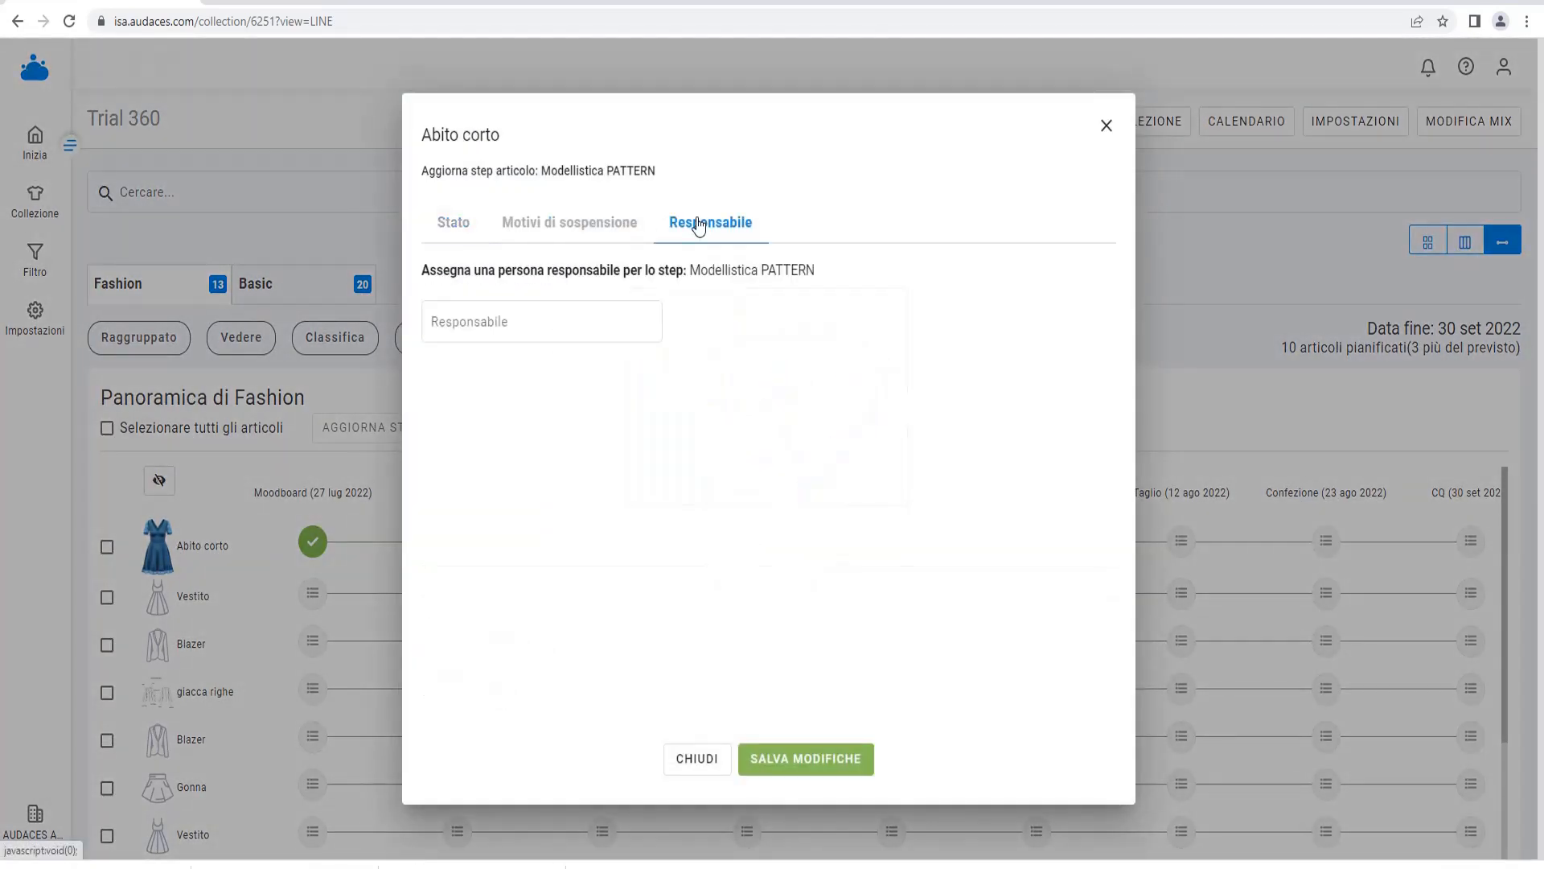
{"action": "left_click", "coordinate": [484, 321]}
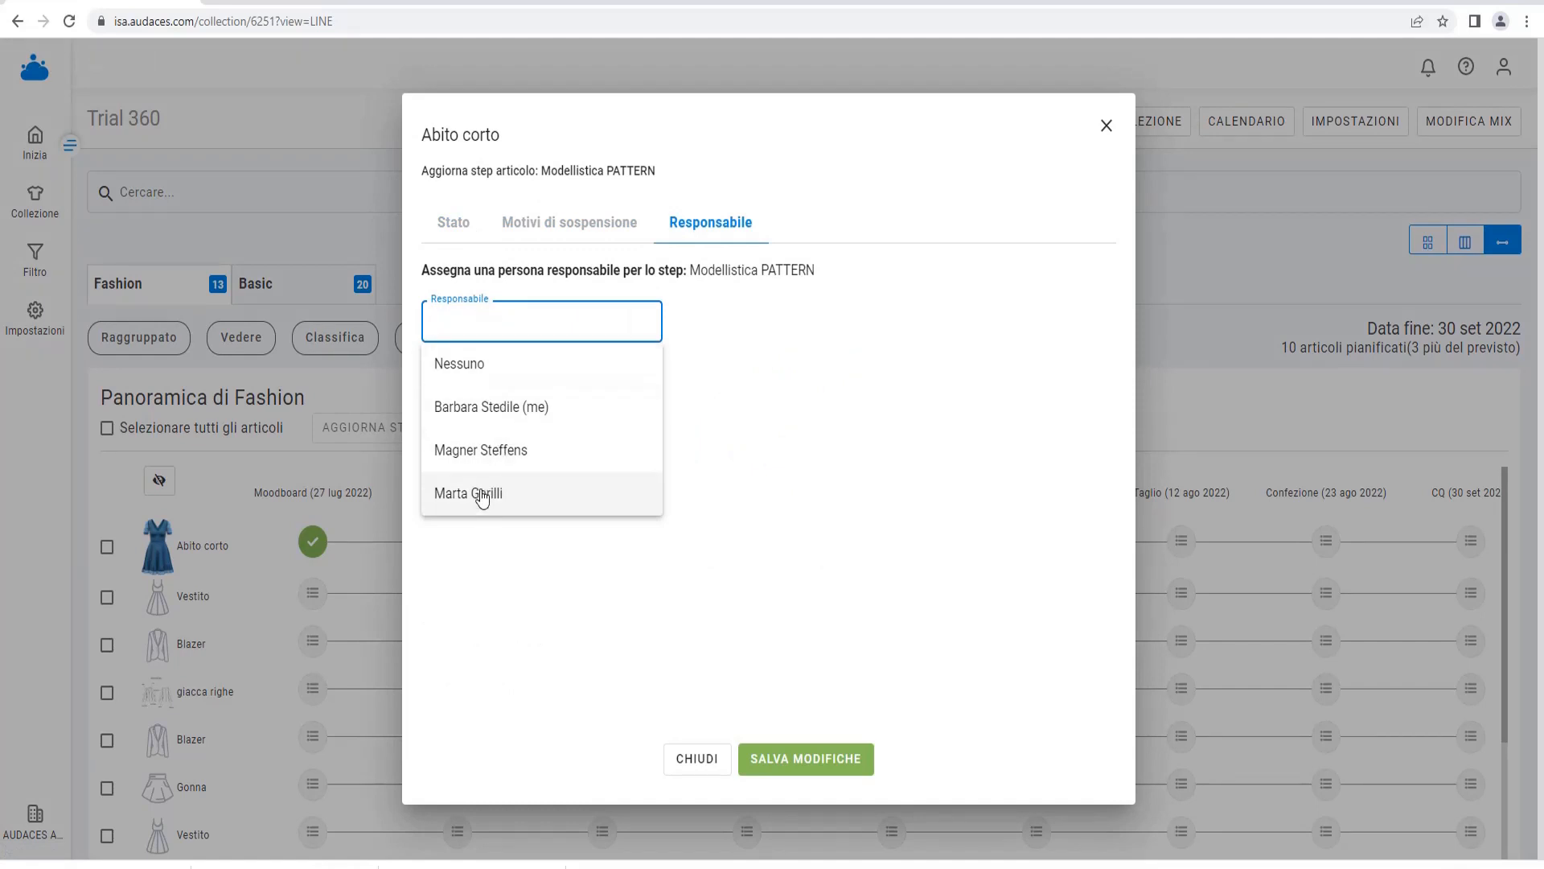
{"action": "left_click", "coordinate": [483, 407]}
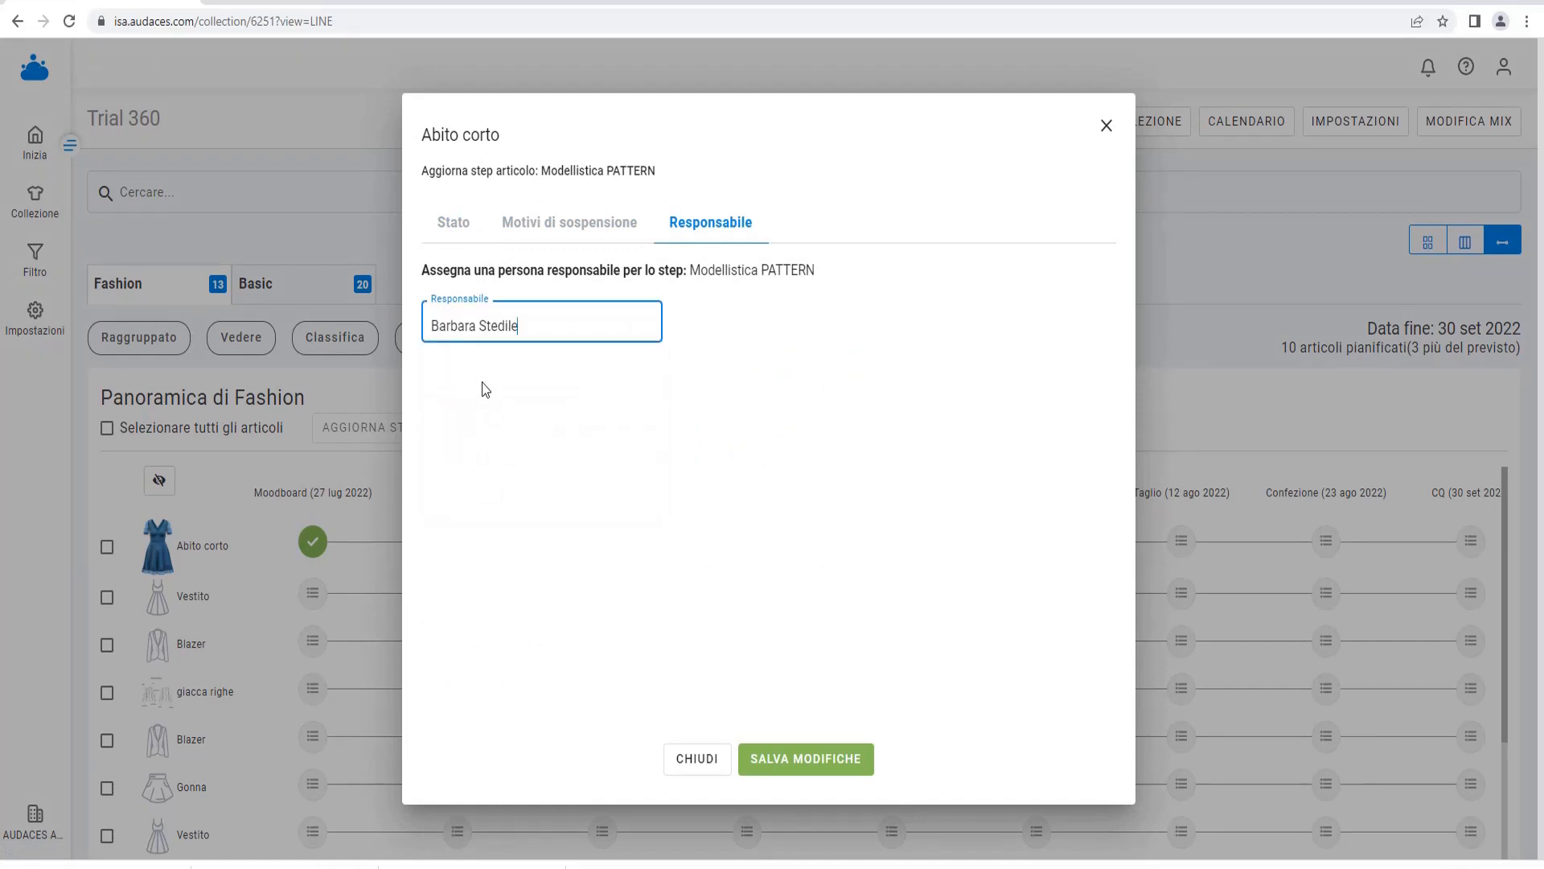
{"action": "left_click", "coordinate": [798, 761]}
Put Abito corto's Modellistica PATTERN step In revisione for Aggiustare il modello, Aggiustare la scheda tecnica and Rivedi la materia prima, and save it
{"action": "left_click", "coordinate": [449, 695]}
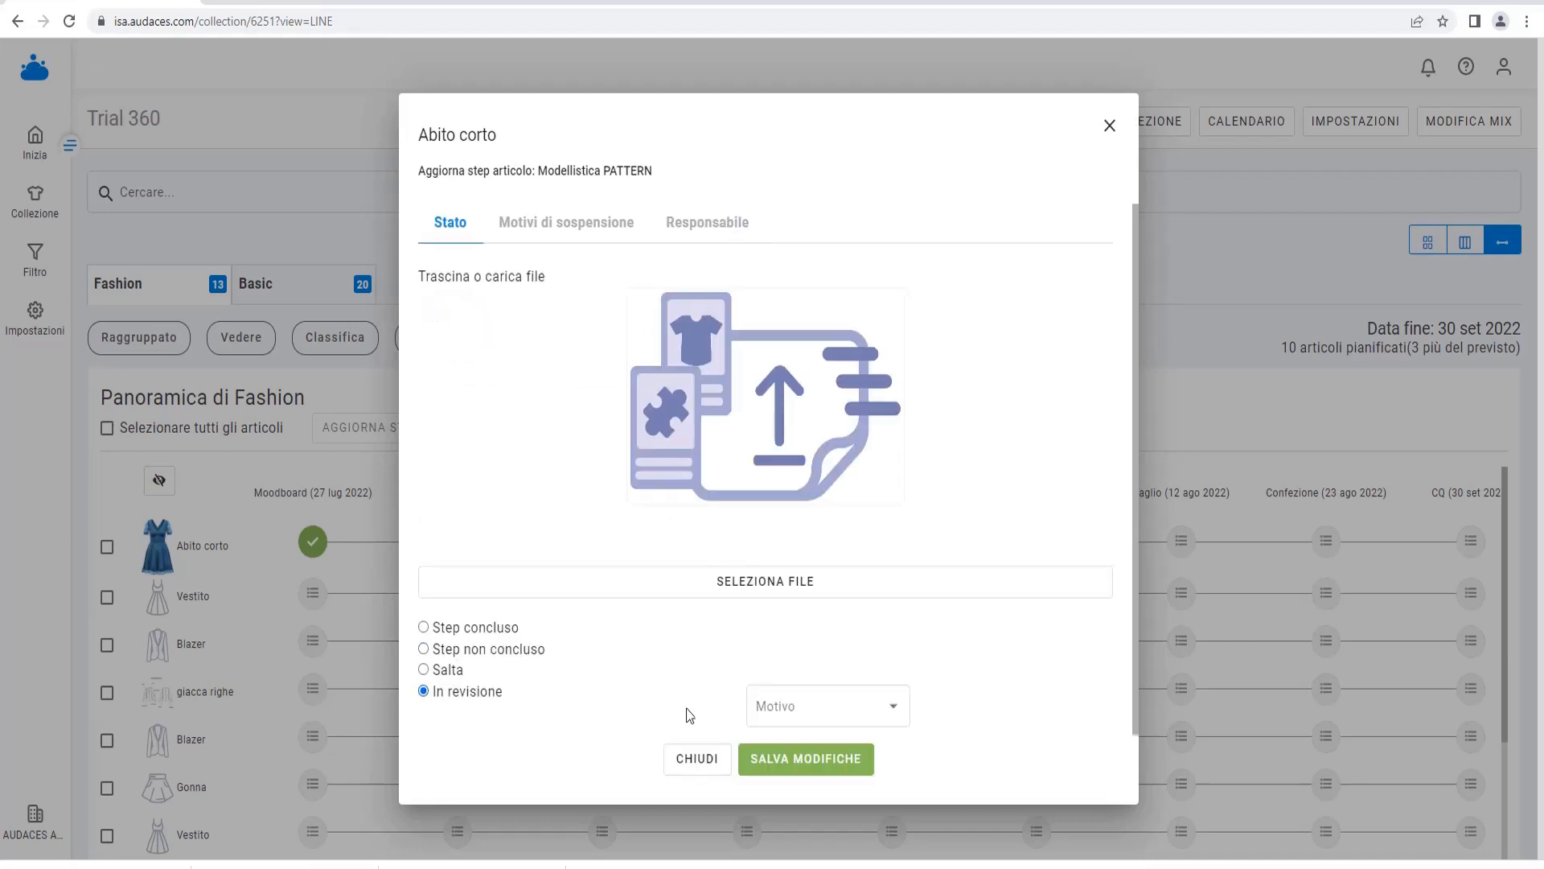
{"action": "left_click", "coordinate": [760, 712]}
{"action": "left_click", "coordinate": [803, 576]}
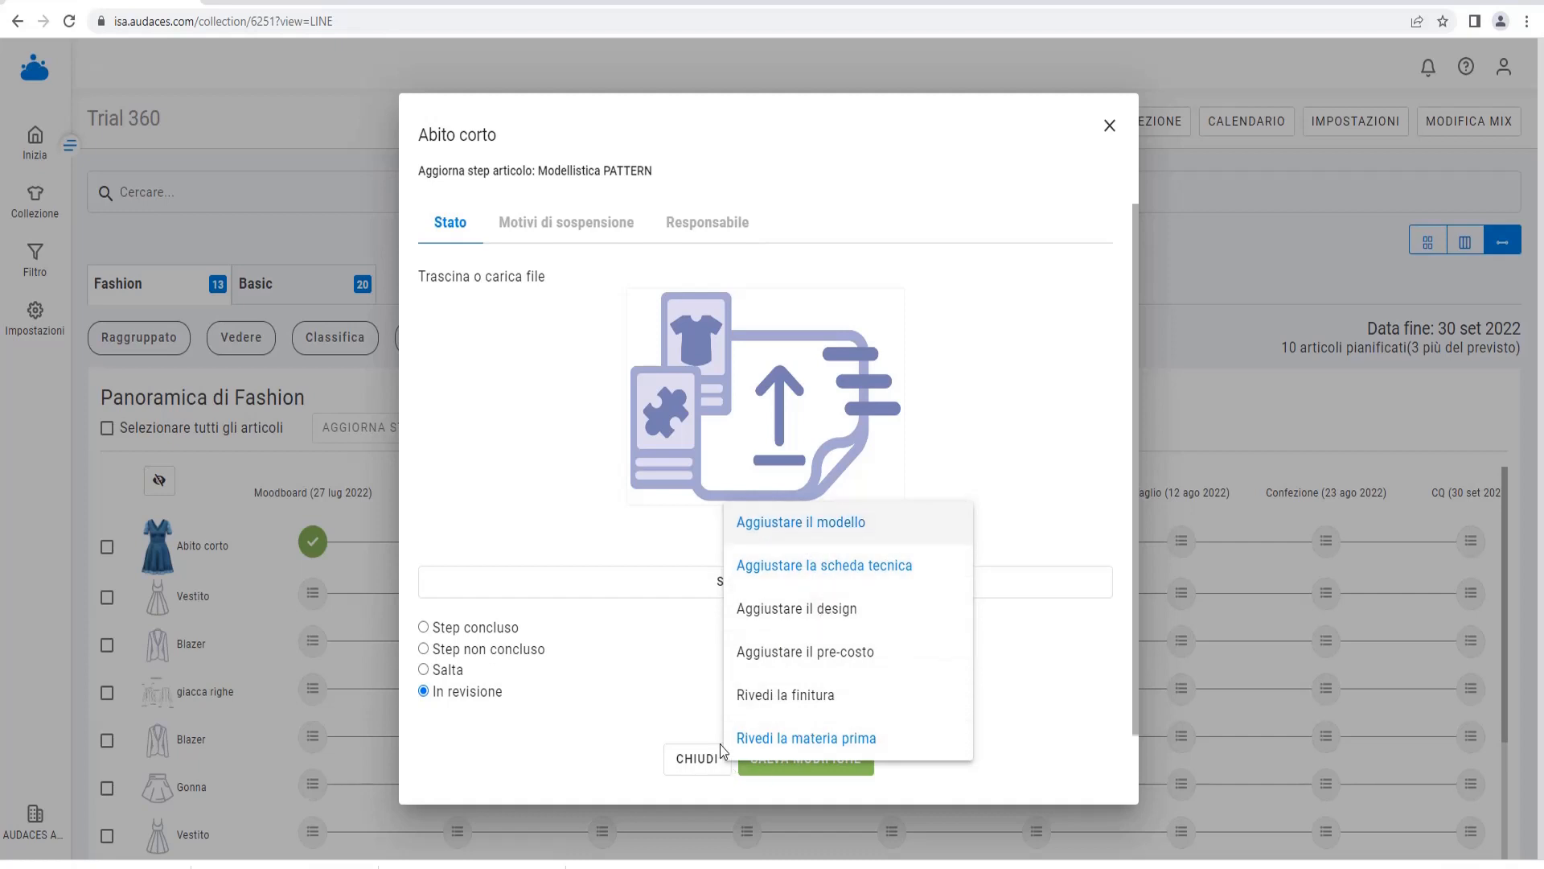
{"action": "left_click", "coordinate": [711, 704]}
{"action": "left_click", "coordinate": [778, 756]}
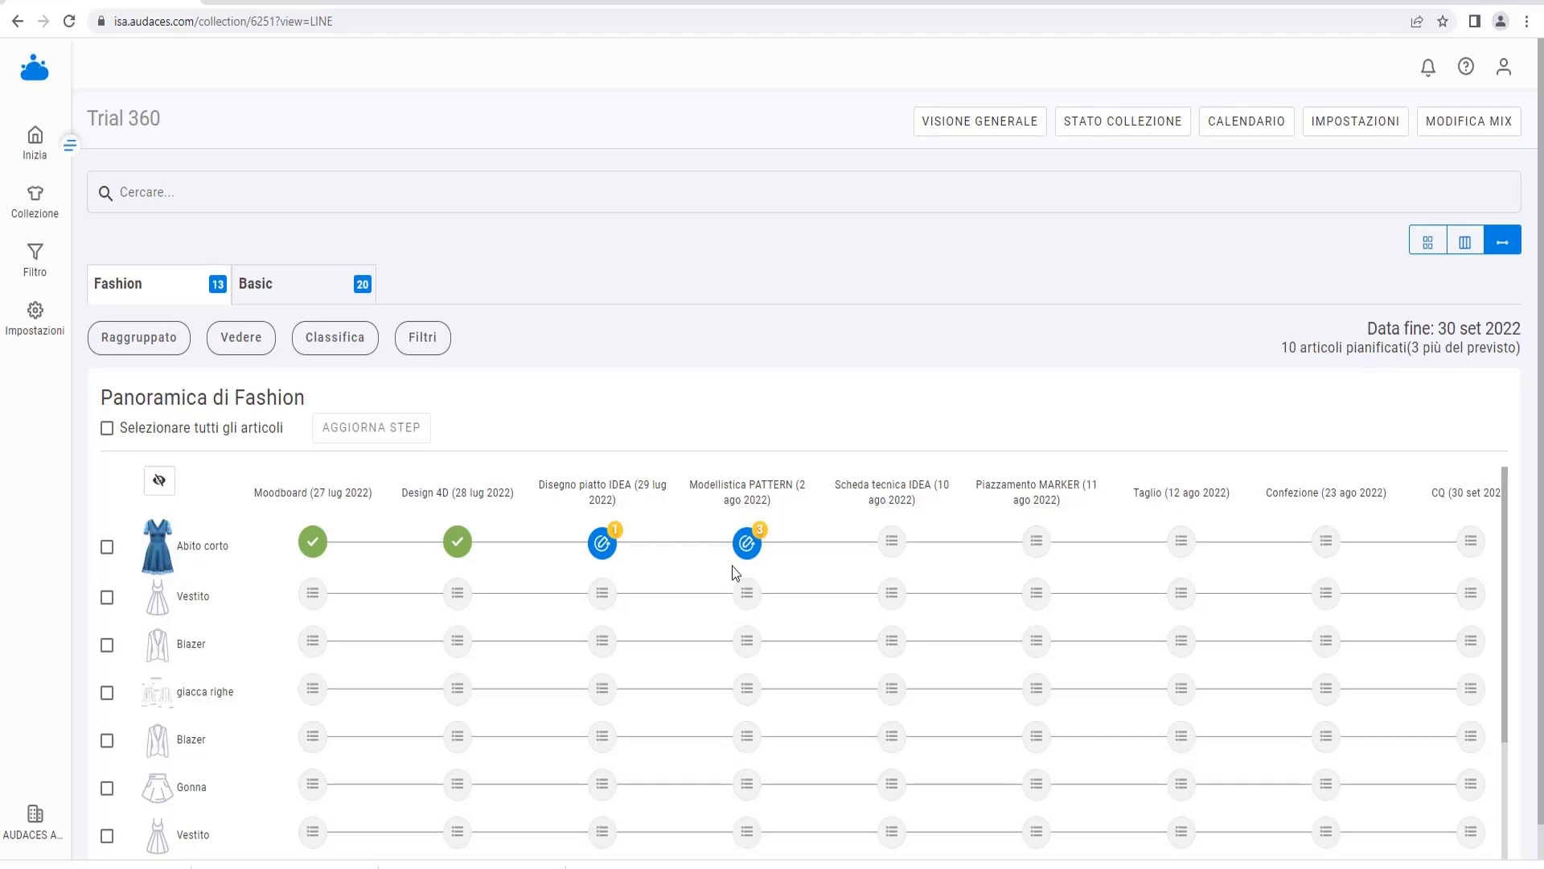
Put Abito corto's Scheda tecnica IDEA step In revisione with the reason Aggiustare il design and save it
{"action": "mouse_move", "coordinate": [761, 539]}
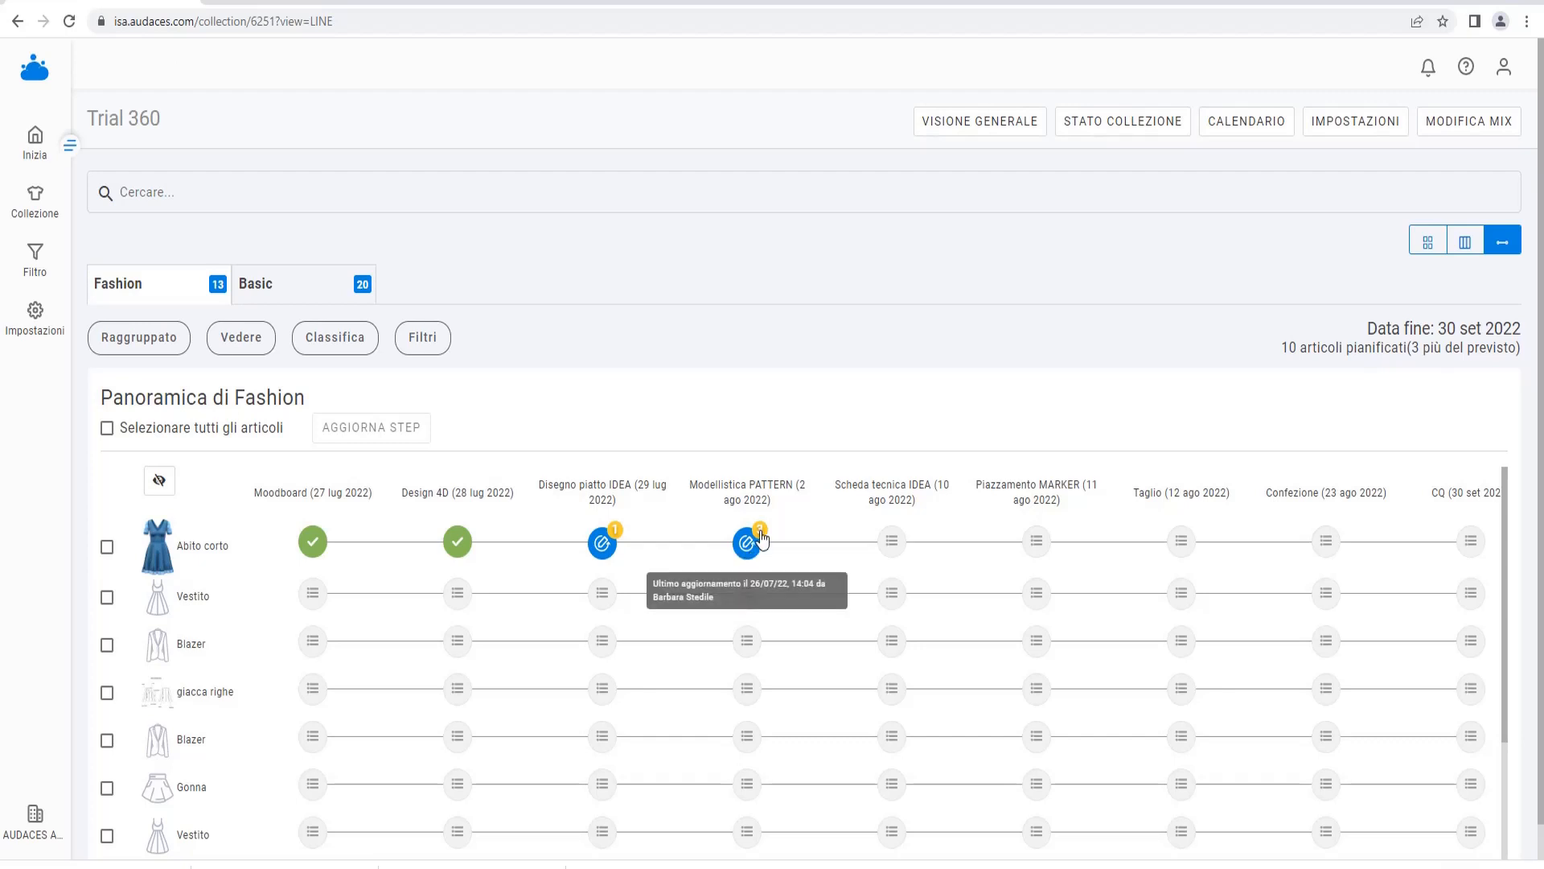
{"action": "left_click", "coordinate": [892, 547]}
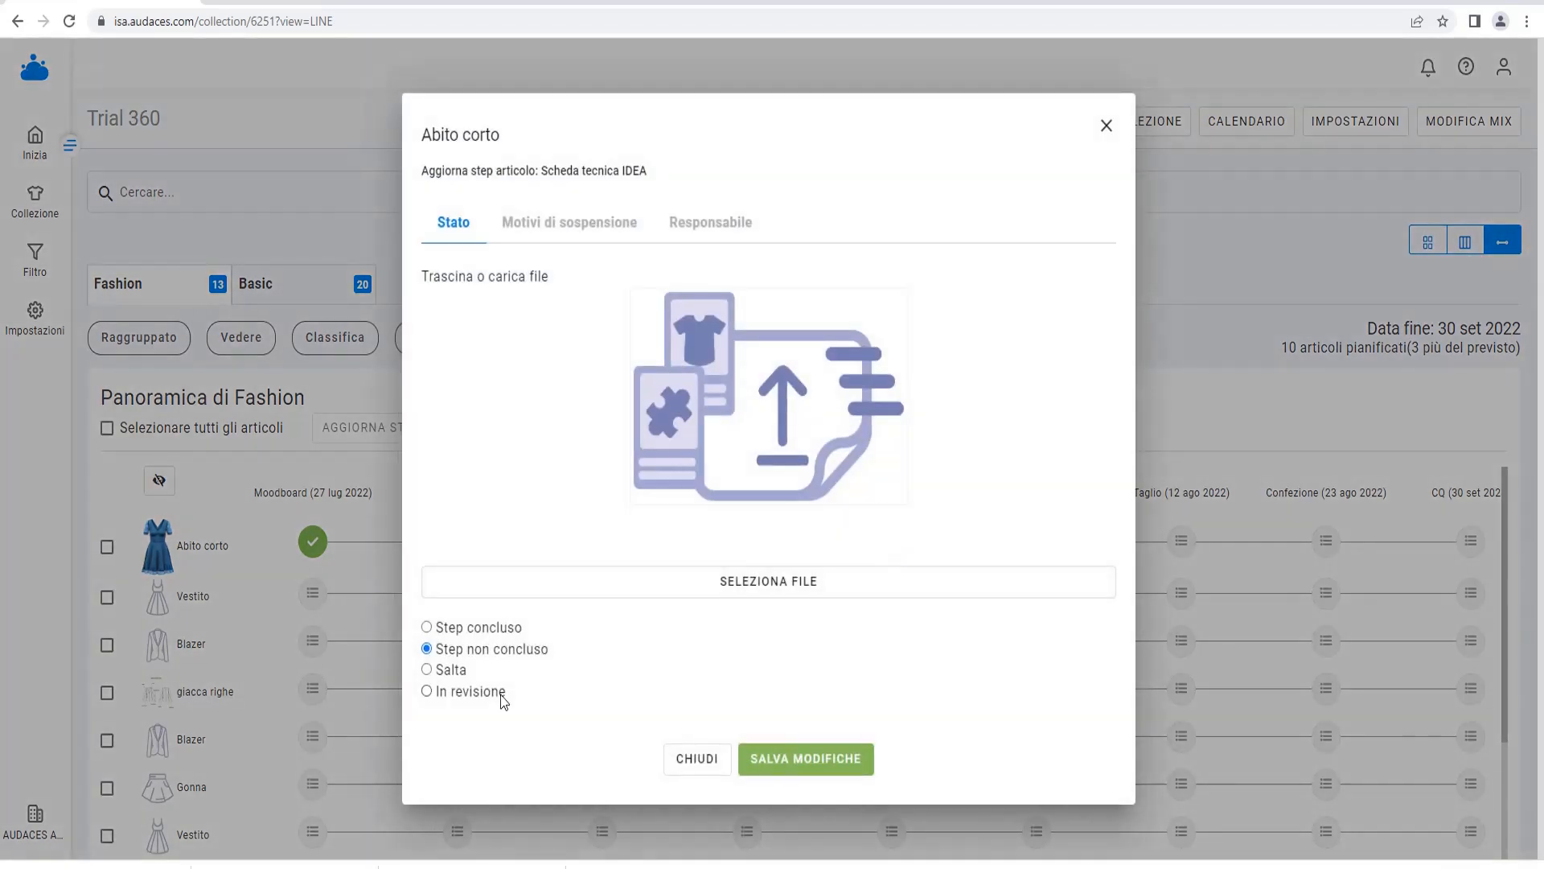
{"action": "left_click", "coordinate": [450, 692]}
{"action": "left_click", "coordinate": [817, 708]}
{"action": "left_click", "coordinate": [796, 559]}
{"action": "left_click", "coordinate": [806, 758]}
Put Abito corto's Piazzamento MARKER step In revisione with the reason Aggiustare il modello and save it
{"action": "left_click", "coordinate": [1036, 541]}
{"action": "left_click", "coordinate": [424, 691]}
{"action": "left_click", "coordinate": [829, 708]}
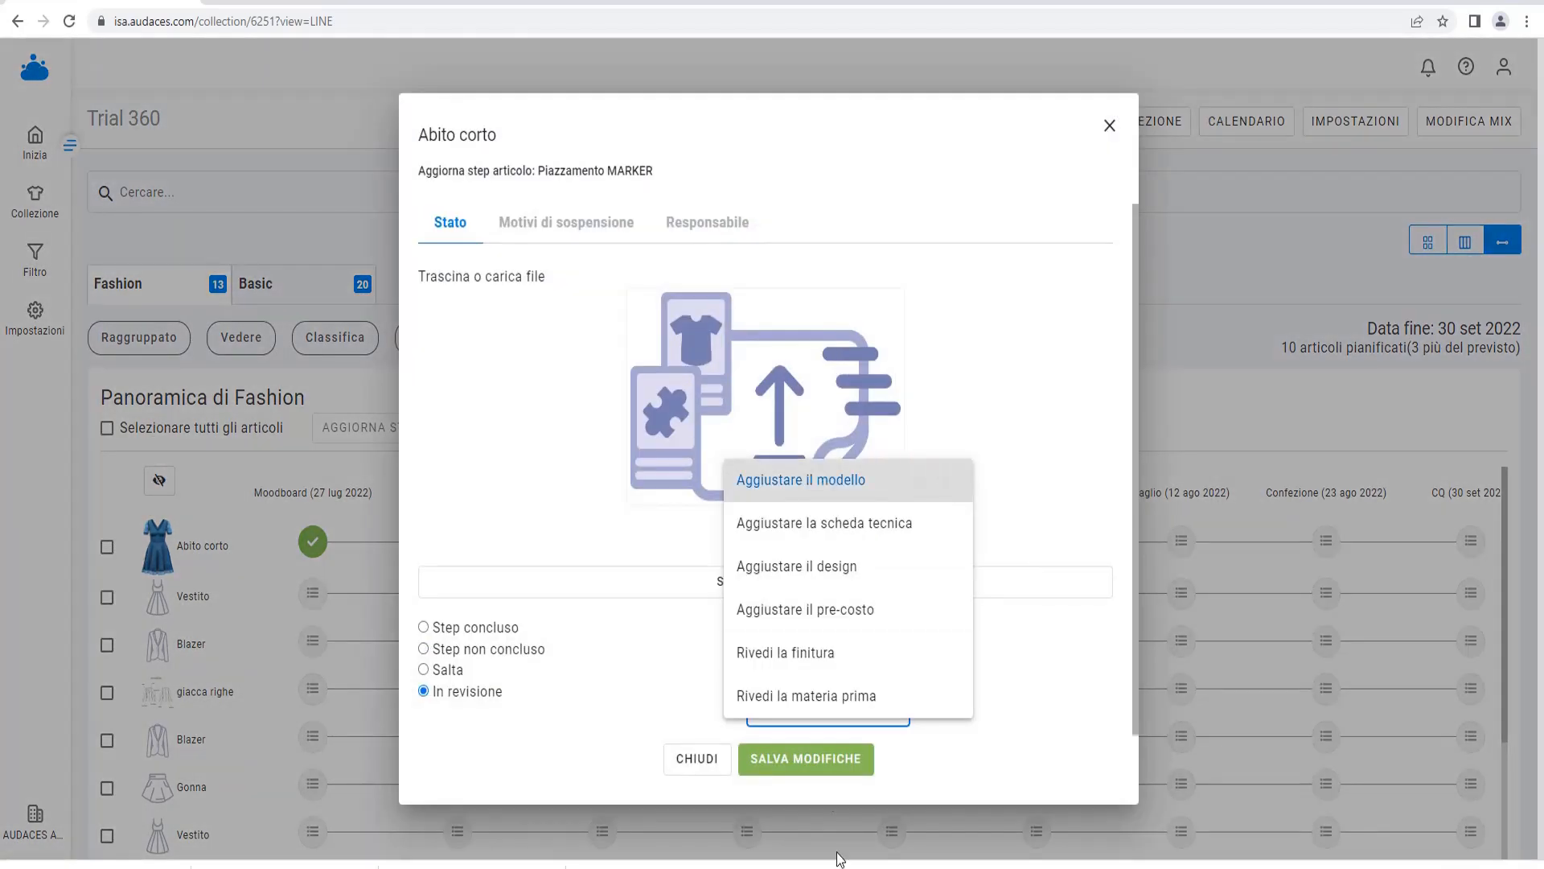
{"action": "left_click", "coordinate": [828, 480]}
{"action": "left_click", "coordinate": [815, 756]}
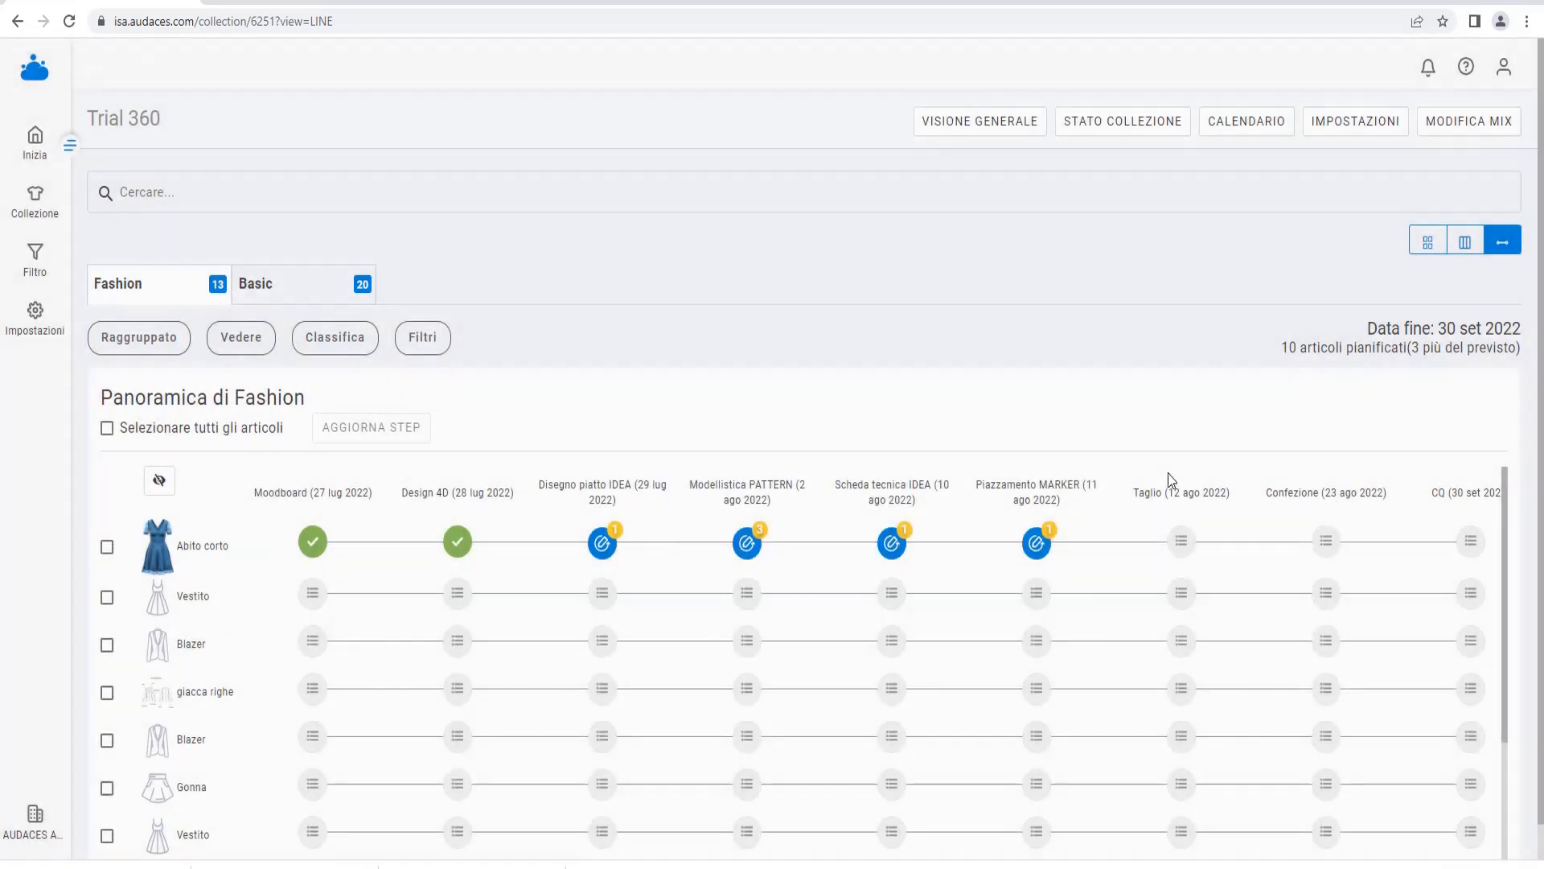
Suspend Abito corto's Taglio step for In attesa delle finiture and In attesa delle forniture, and save it
{"action": "left_click", "coordinate": [1182, 541]}
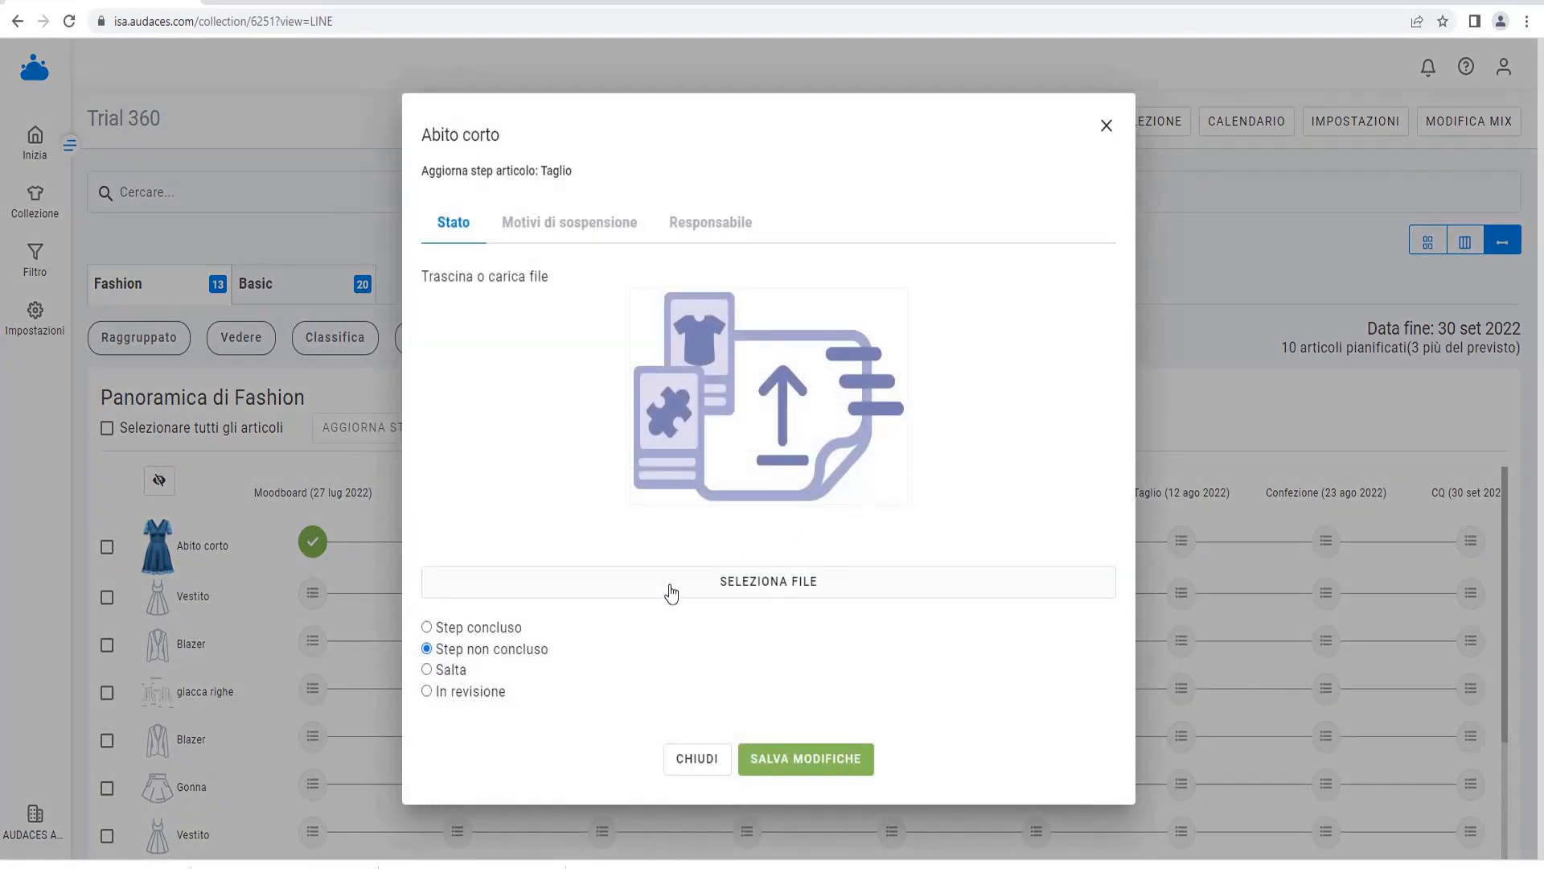
{"action": "left_click", "coordinate": [562, 223]}
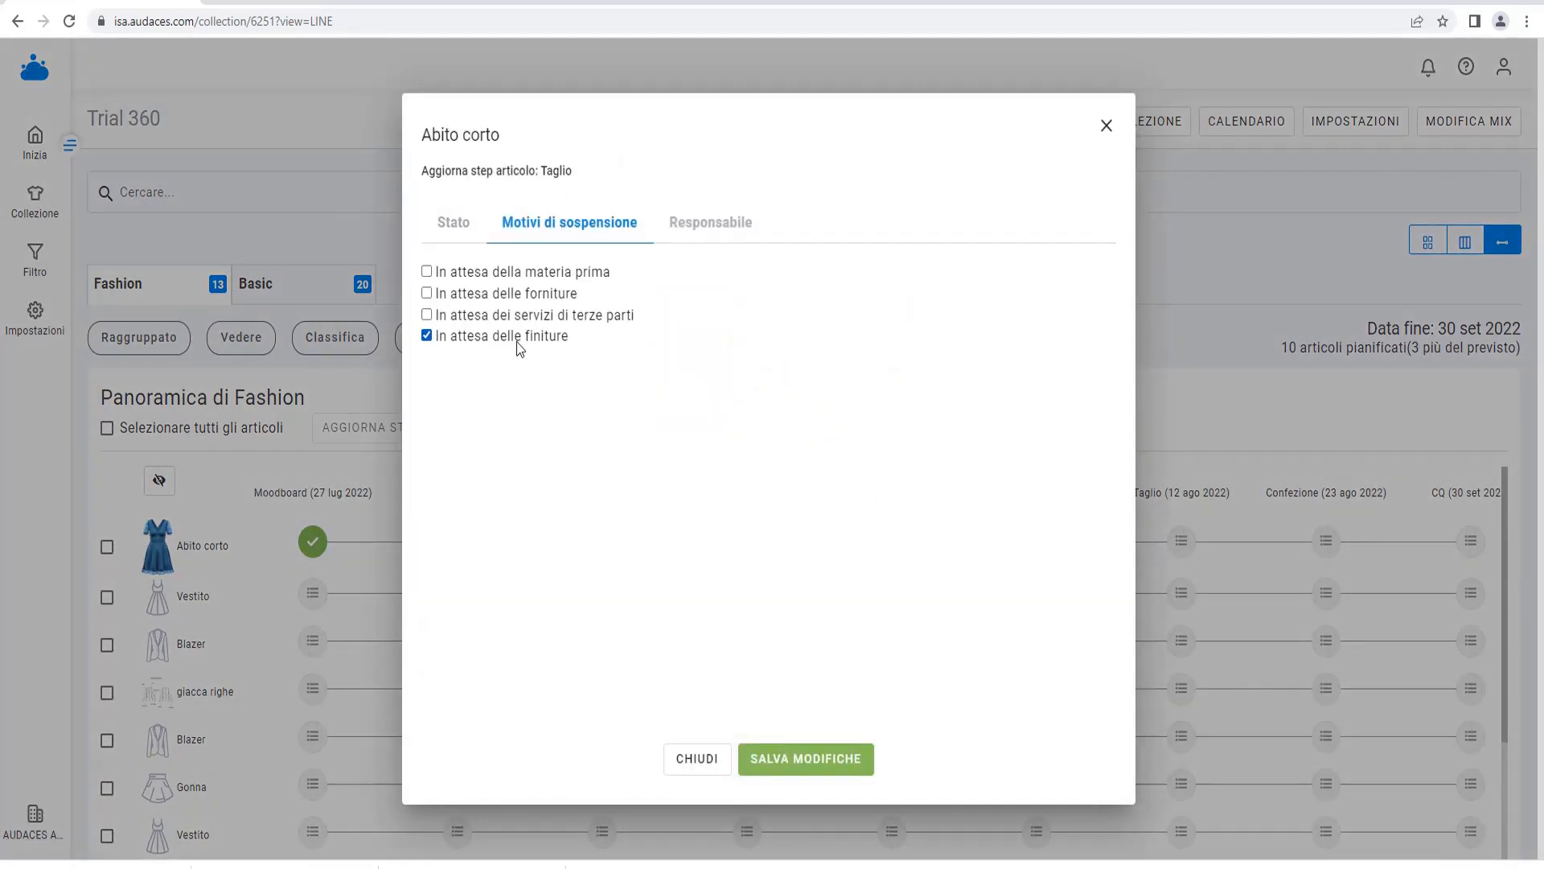
{"action": "left_click", "coordinate": [560, 296]}
{"action": "left_click", "coordinate": [825, 759]}
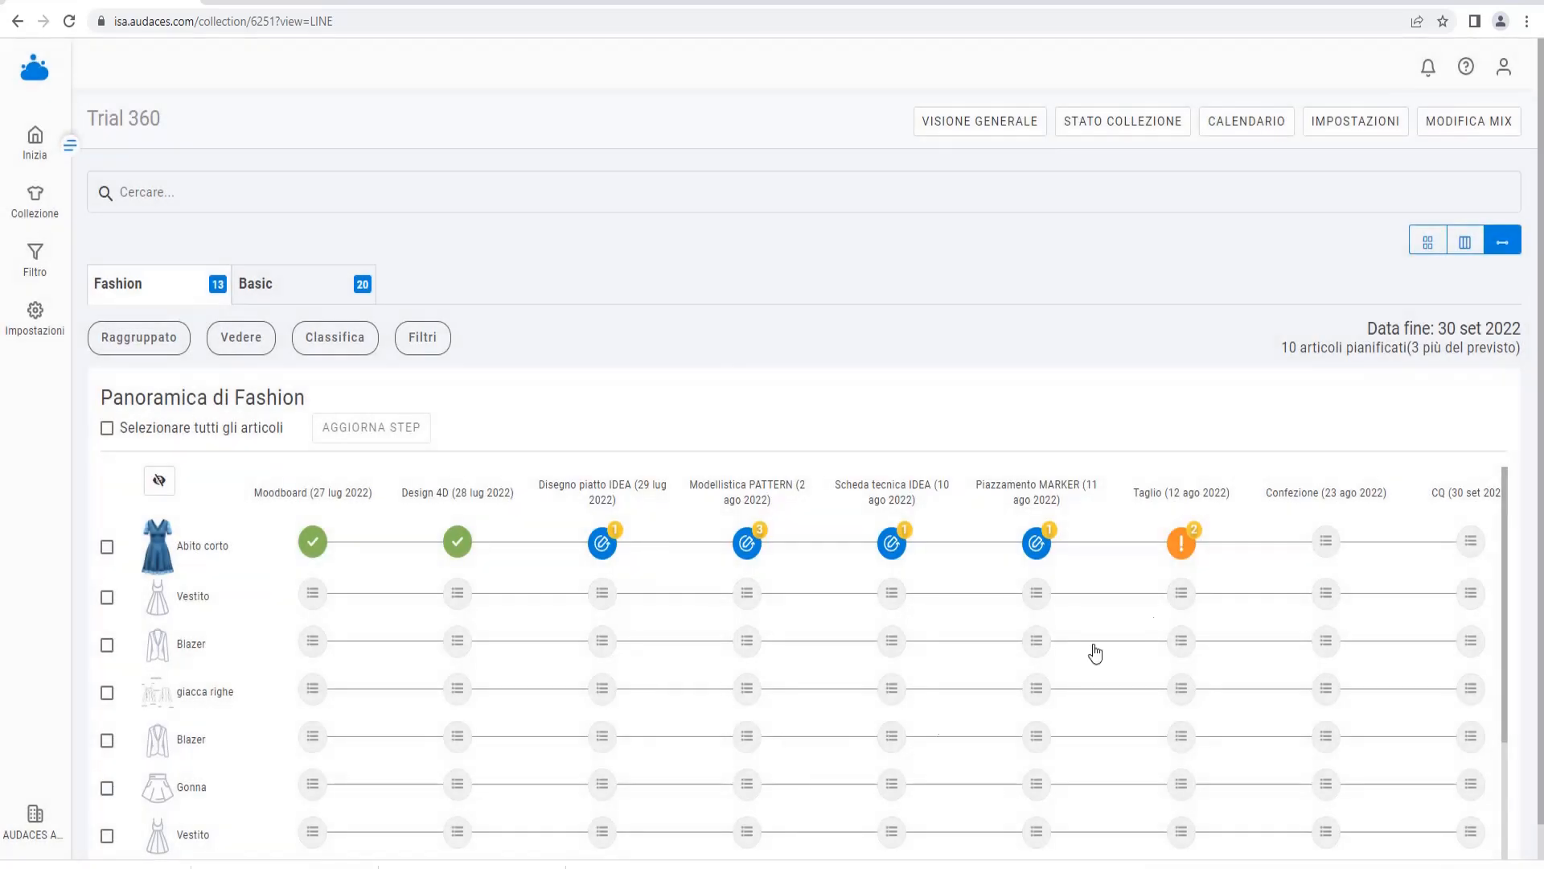
Suspend Abito corto's Confezione step for In attesa della materia prima, delle forniture and delle finiture, save it, and save the CQ step
{"action": "left_click", "coordinate": [1323, 542]}
{"action": "left_click", "coordinate": [569, 222]}
{"action": "left_click", "coordinate": [537, 273]}
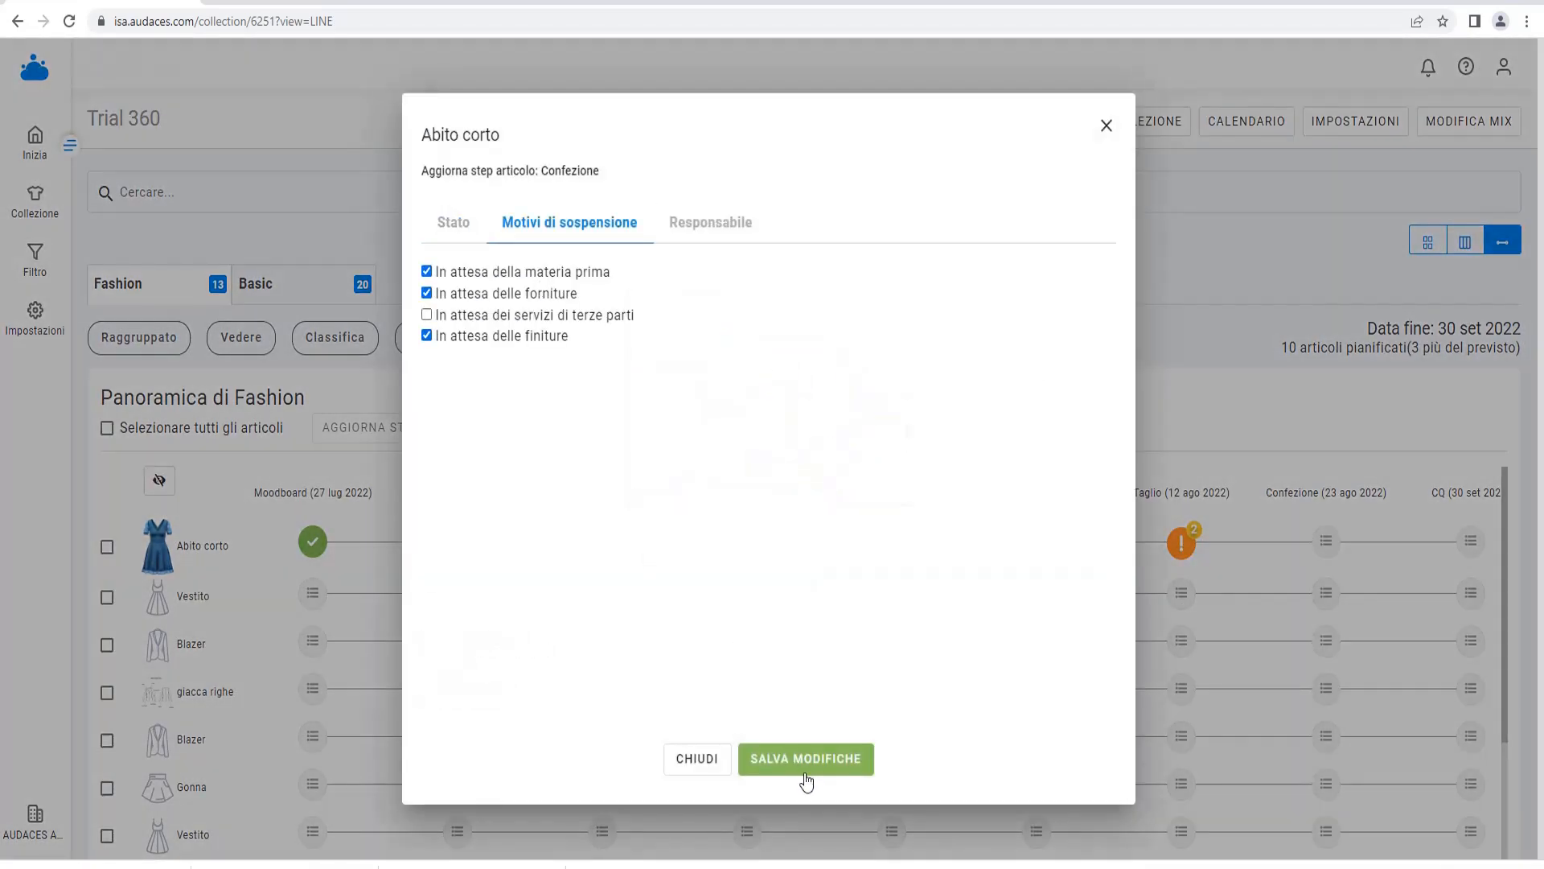
{"action": "left_click", "coordinate": [804, 762]}
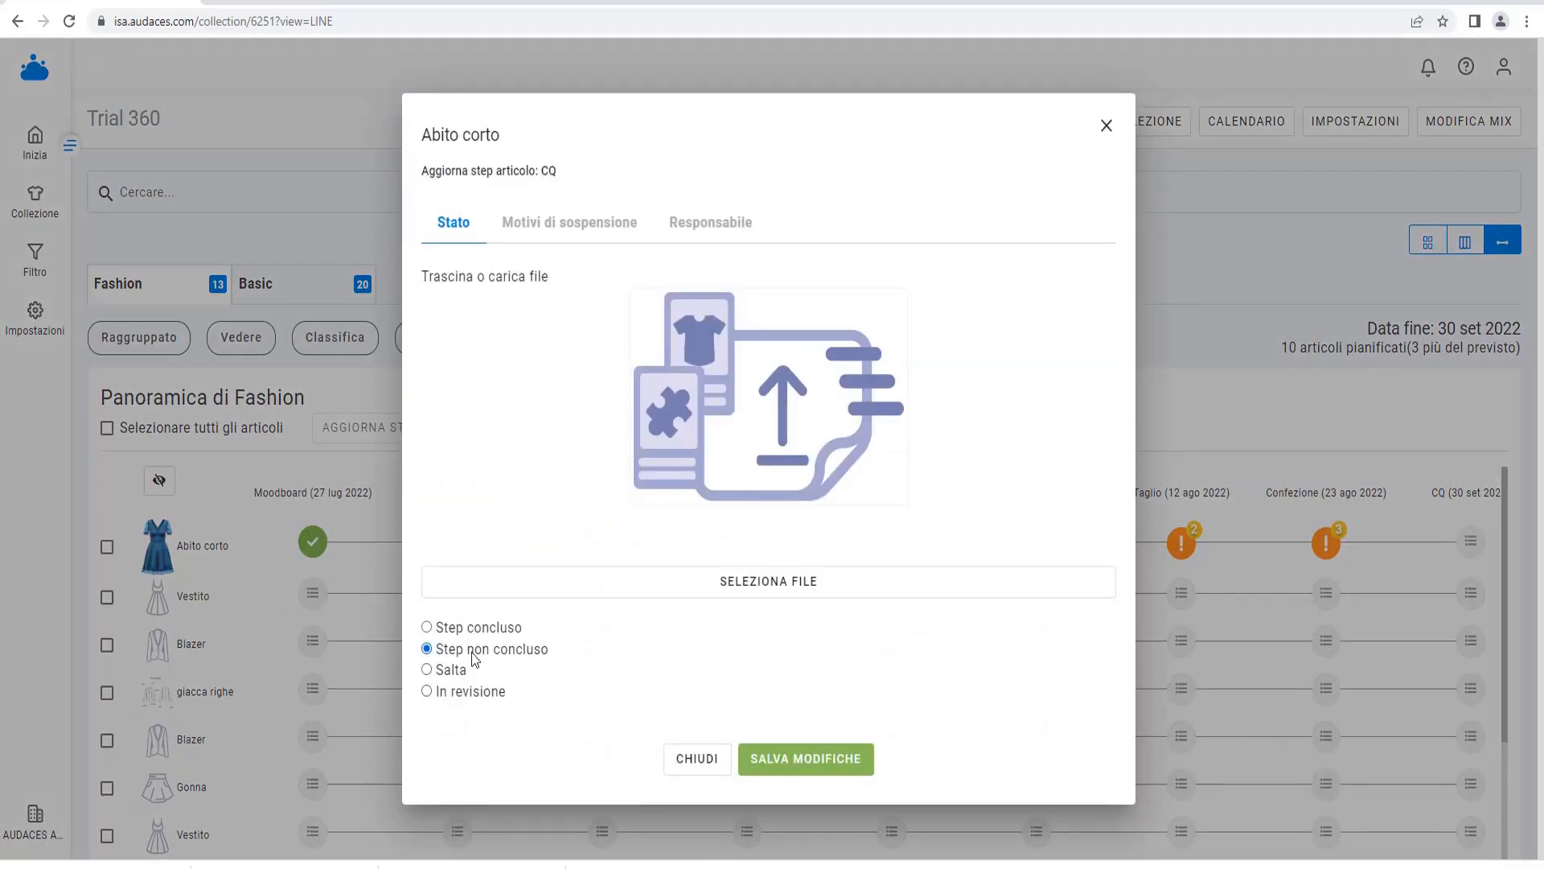
{"action": "left_click", "coordinate": [757, 746]}
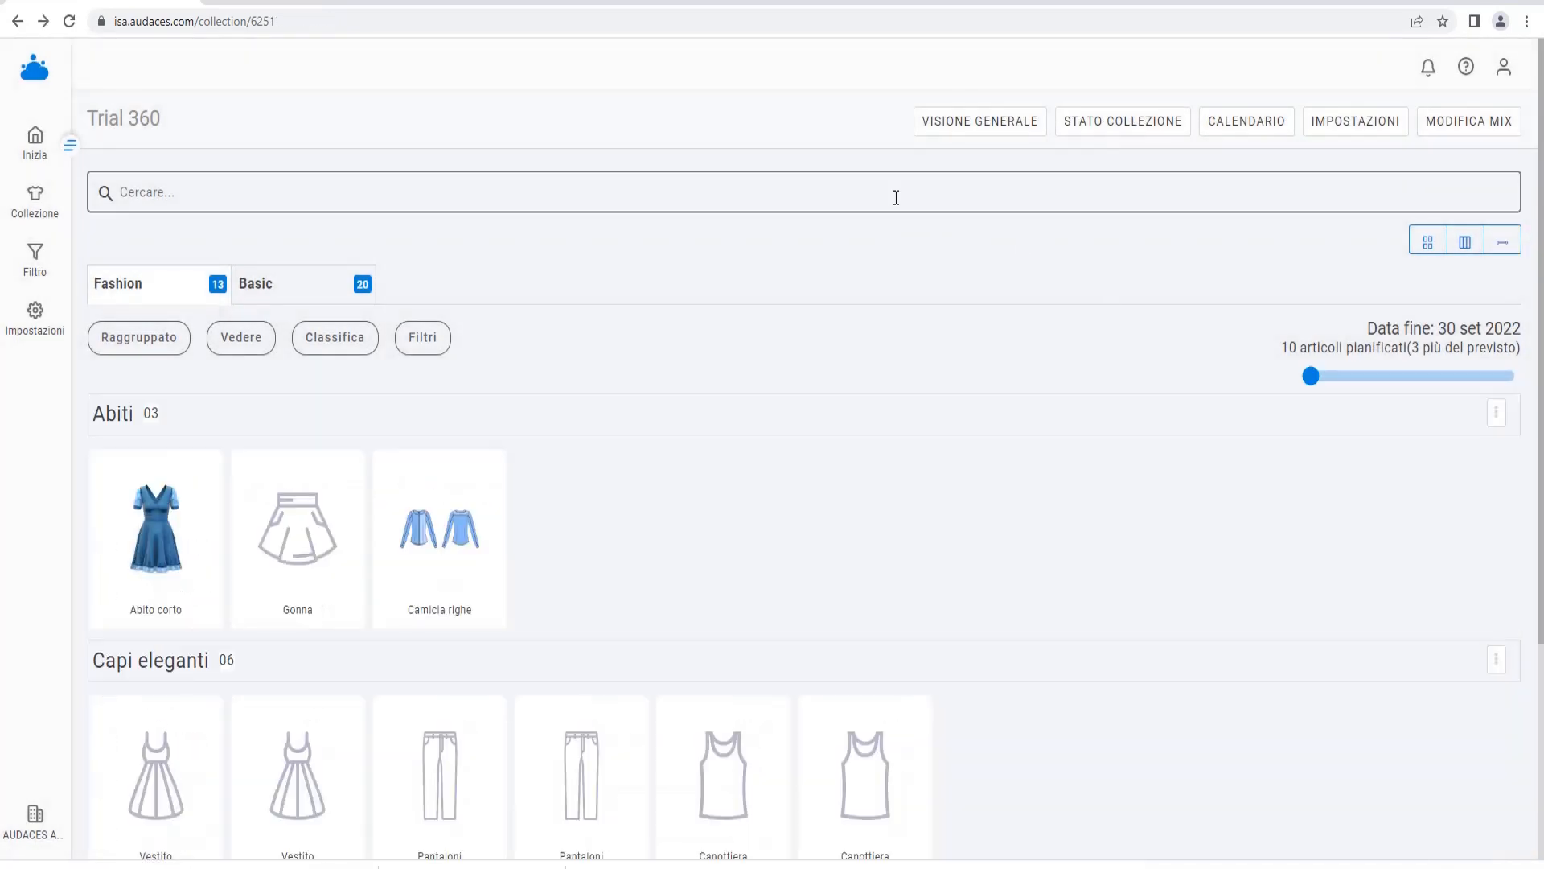
Examine the Trial 360 general overview charts, including mix, variant, composition, finish, supplier and cost breakdowns
{"action": "left_click", "coordinate": [1005, 121]}
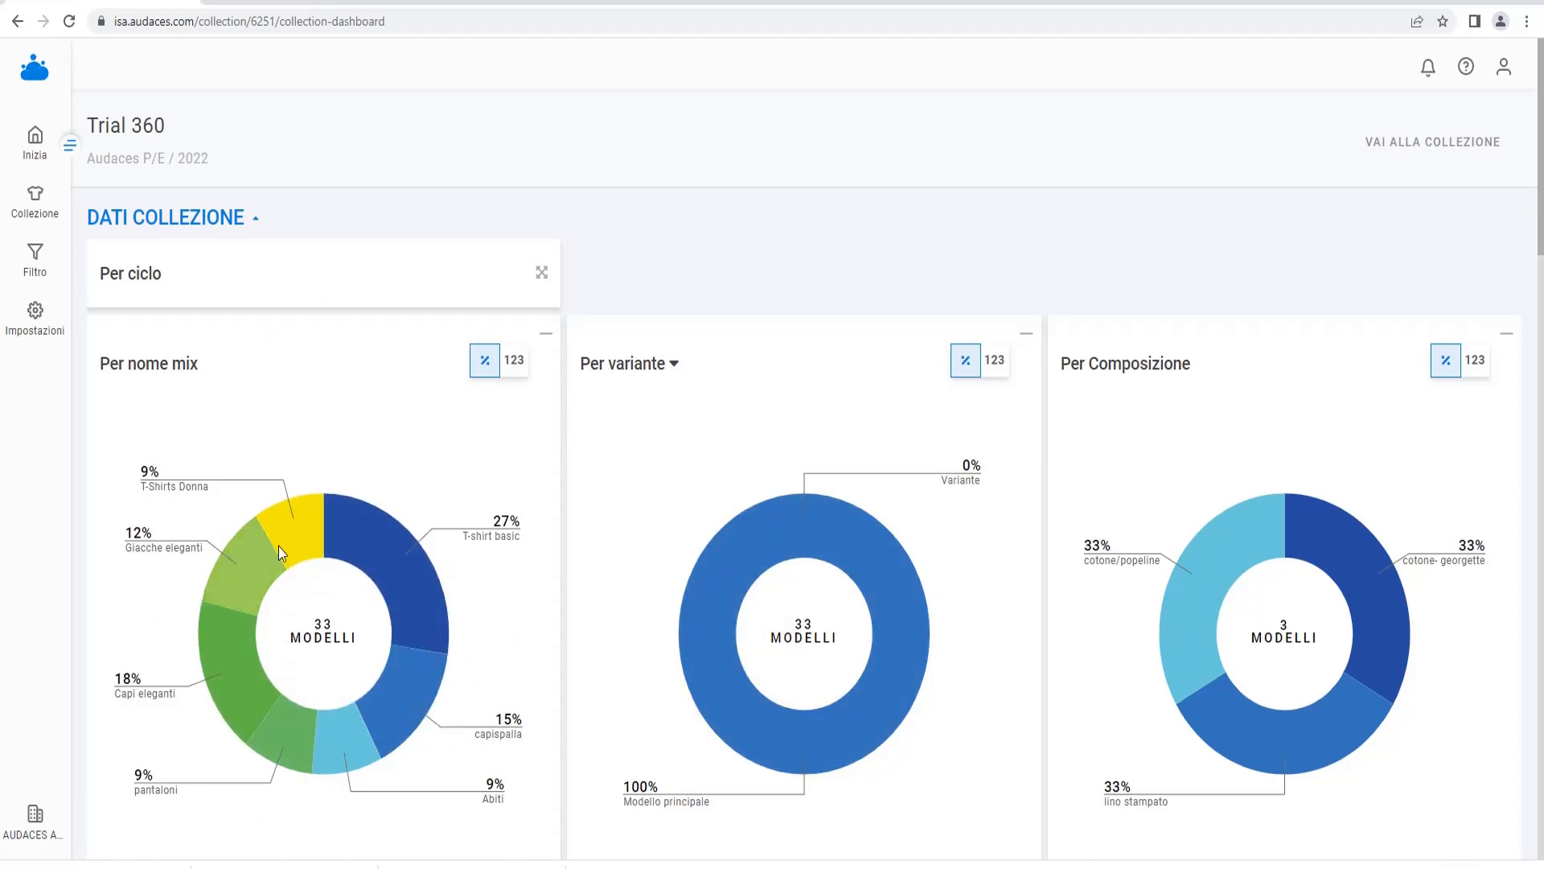
{"action": "scroll", "coordinate": [731, 632], "scroll_direction": "down", "scroll_amount": 7}
{"action": "scroll", "coordinate": [729, 632], "scroll_direction": "down", "scroll_amount": 12}
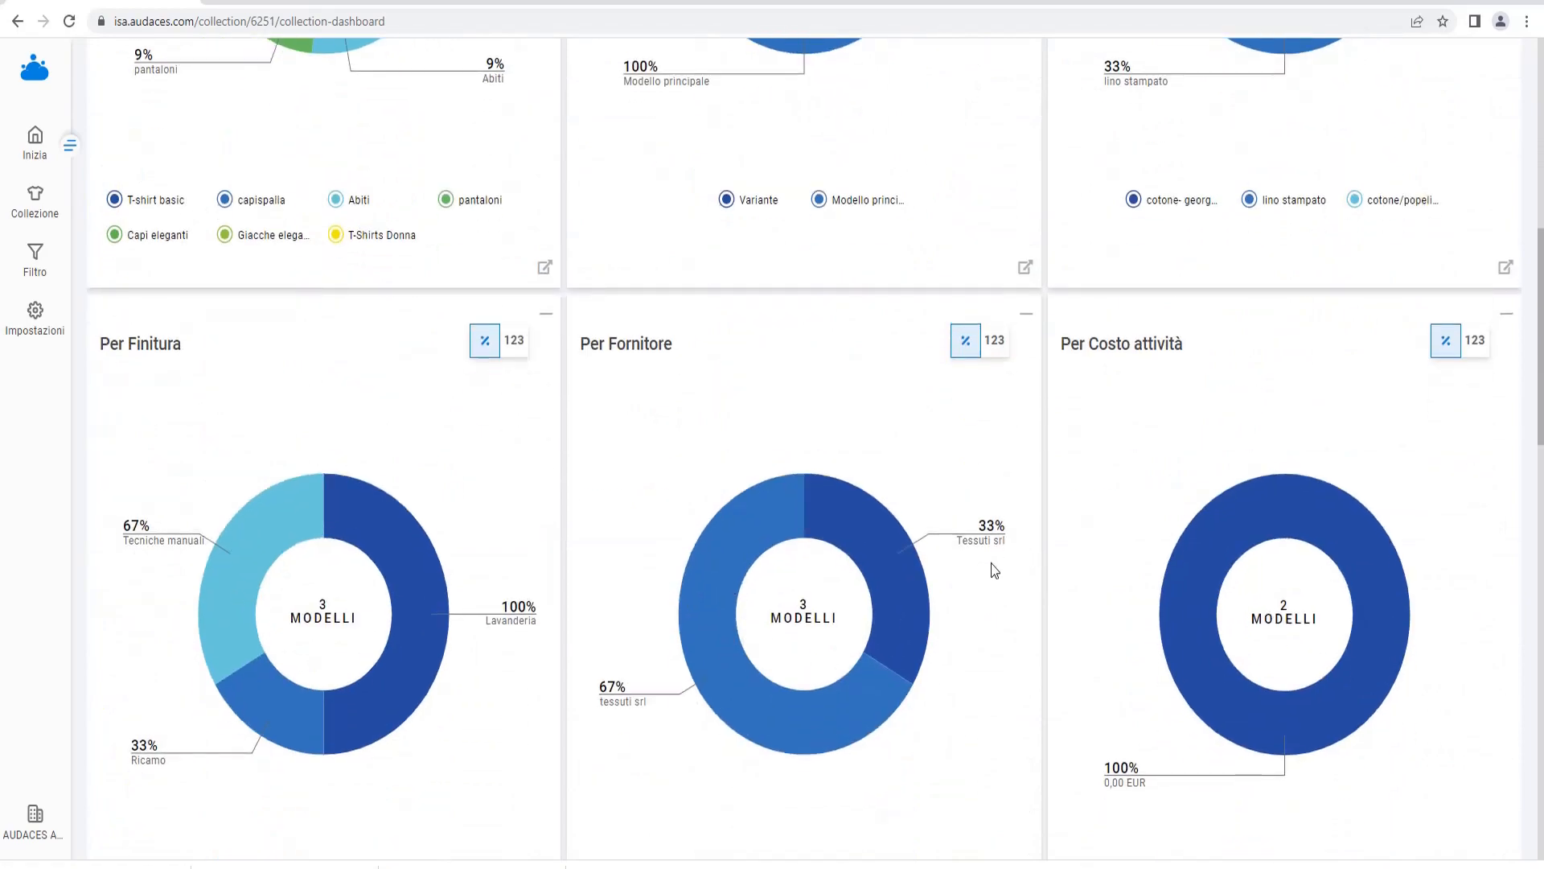
{"action": "scroll", "coordinate": [936, 668], "scroll_direction": "up", "scroll_amount": 7}
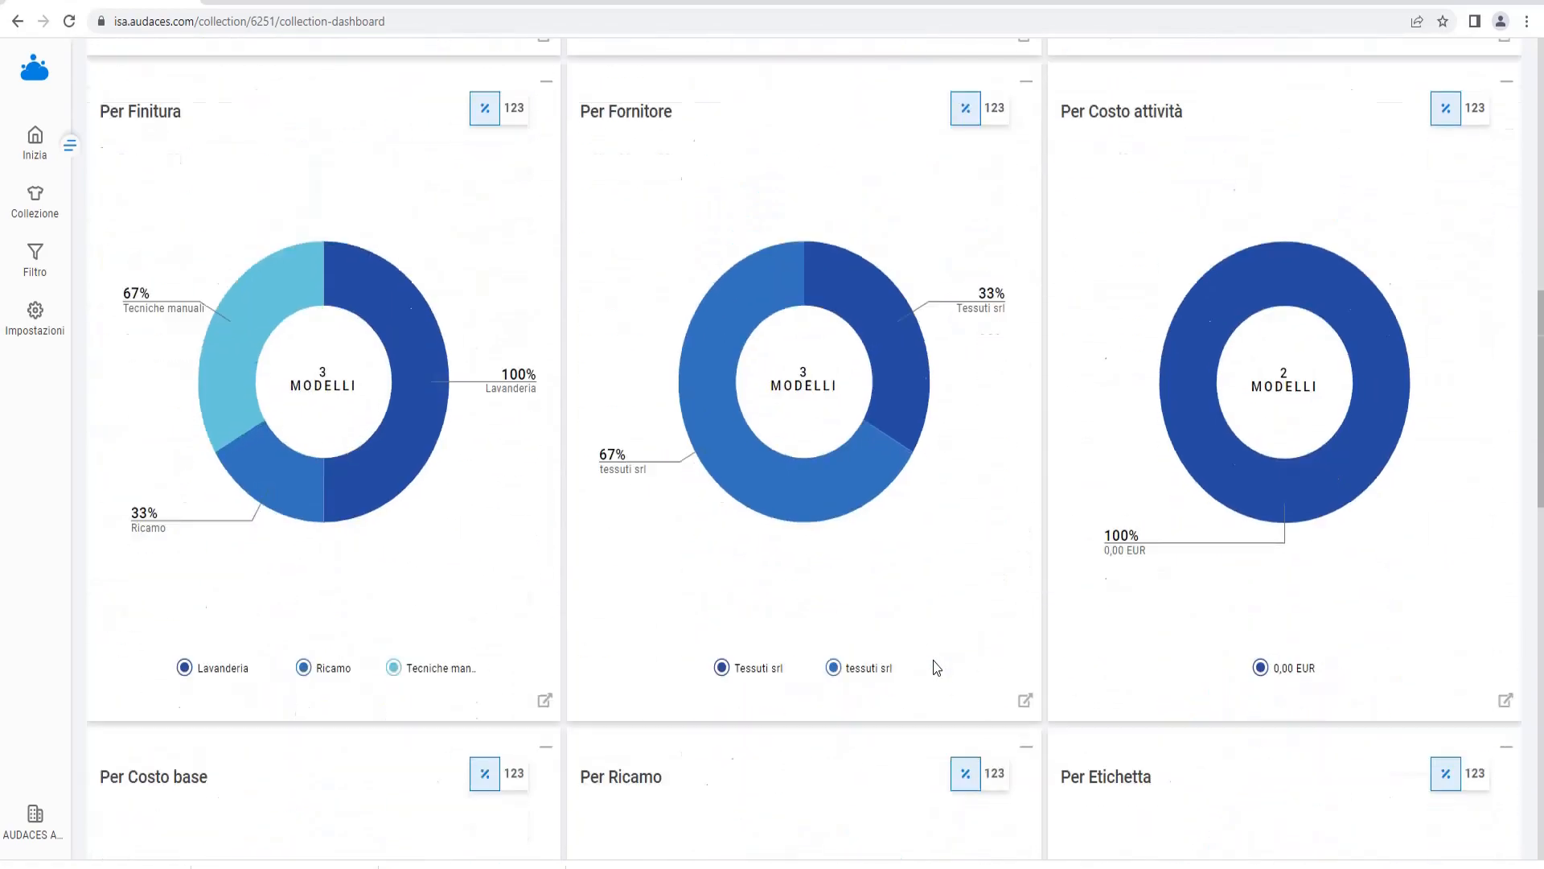
{"action": "scroll", "coordinate": [935, 667], "scroll_direction": "down", "scroll_amount": 15}
{"action": "scroll", "coordinate": [935, 668], "scroll_direction": "up", "scroll_amount": 20}
{"action": "scroll", "coordinate": [933, 662], "scroll_direction": "up", "scroll_amount": 5}
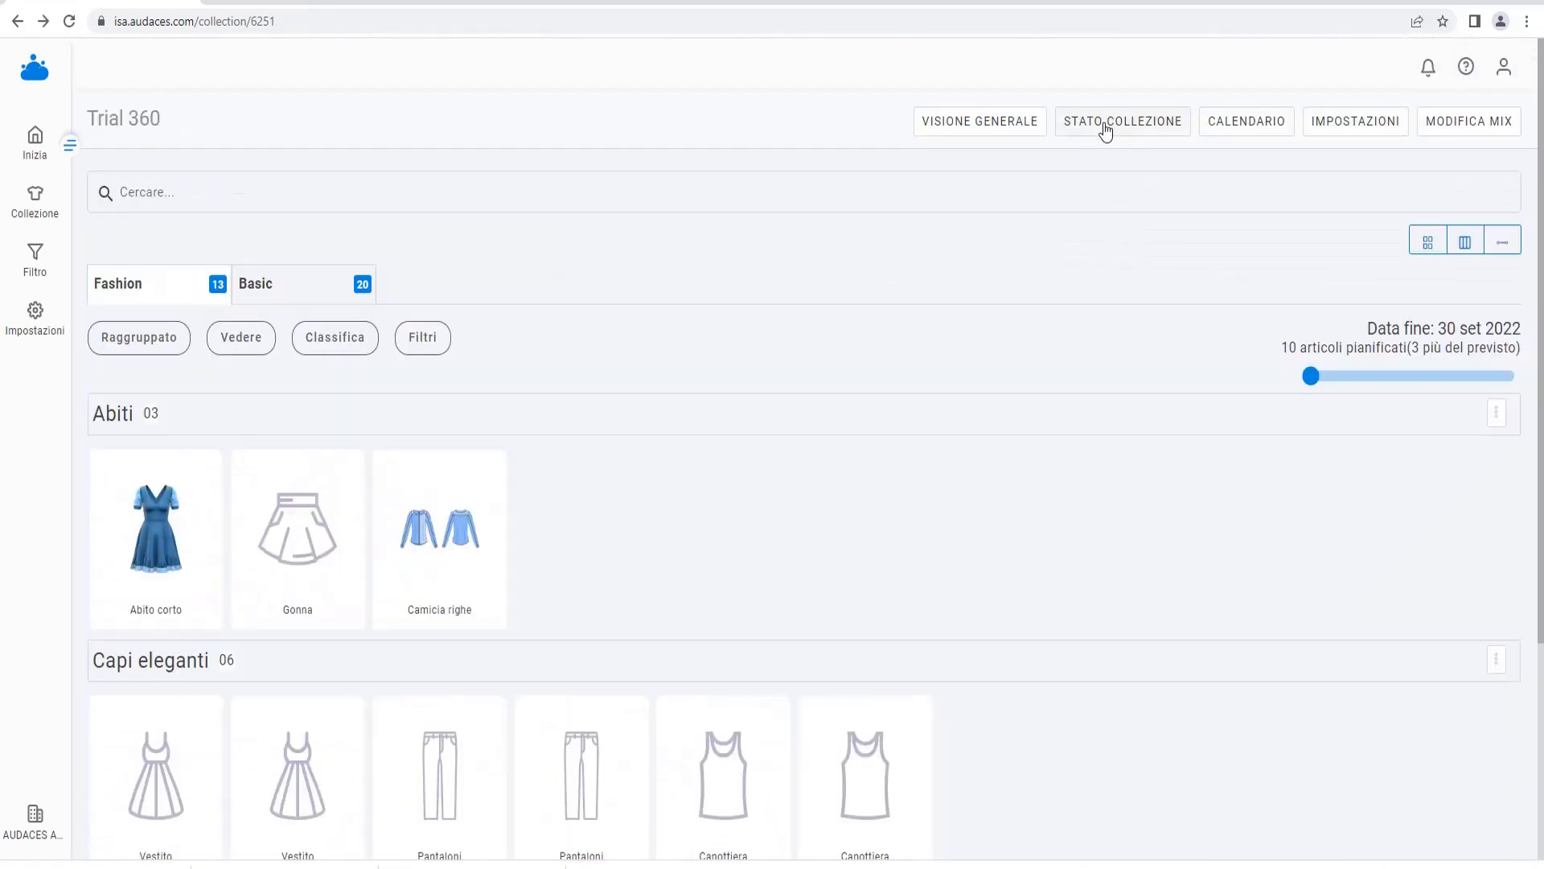
Review the Trial 360 collection status by step, revisions and suspensions, and return to the collection
{"action": "left_click", "coordinate": [1098, 129]}
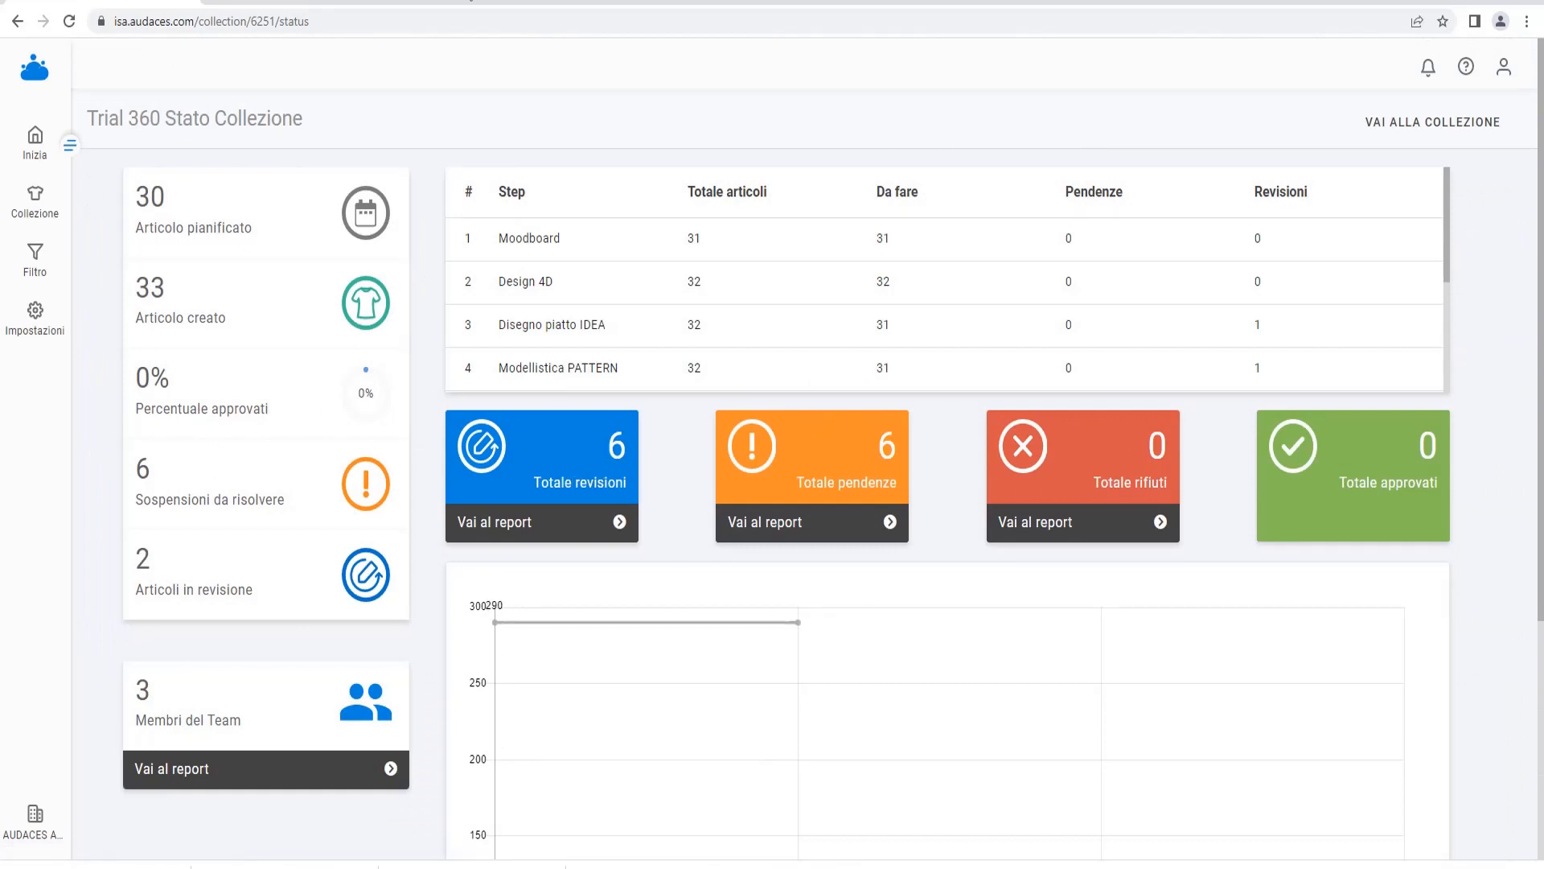
{"action": "scroll", "coordinate": [1078, 301], "scroll_direction": "down", "scroll_amount": 3}
{"action": "scroll", "coordinate": [1096, 259], "scroll_direction": "up", "scroll_amount": 5}
{"action": "left_click", "coordinate": [1383, 125]}
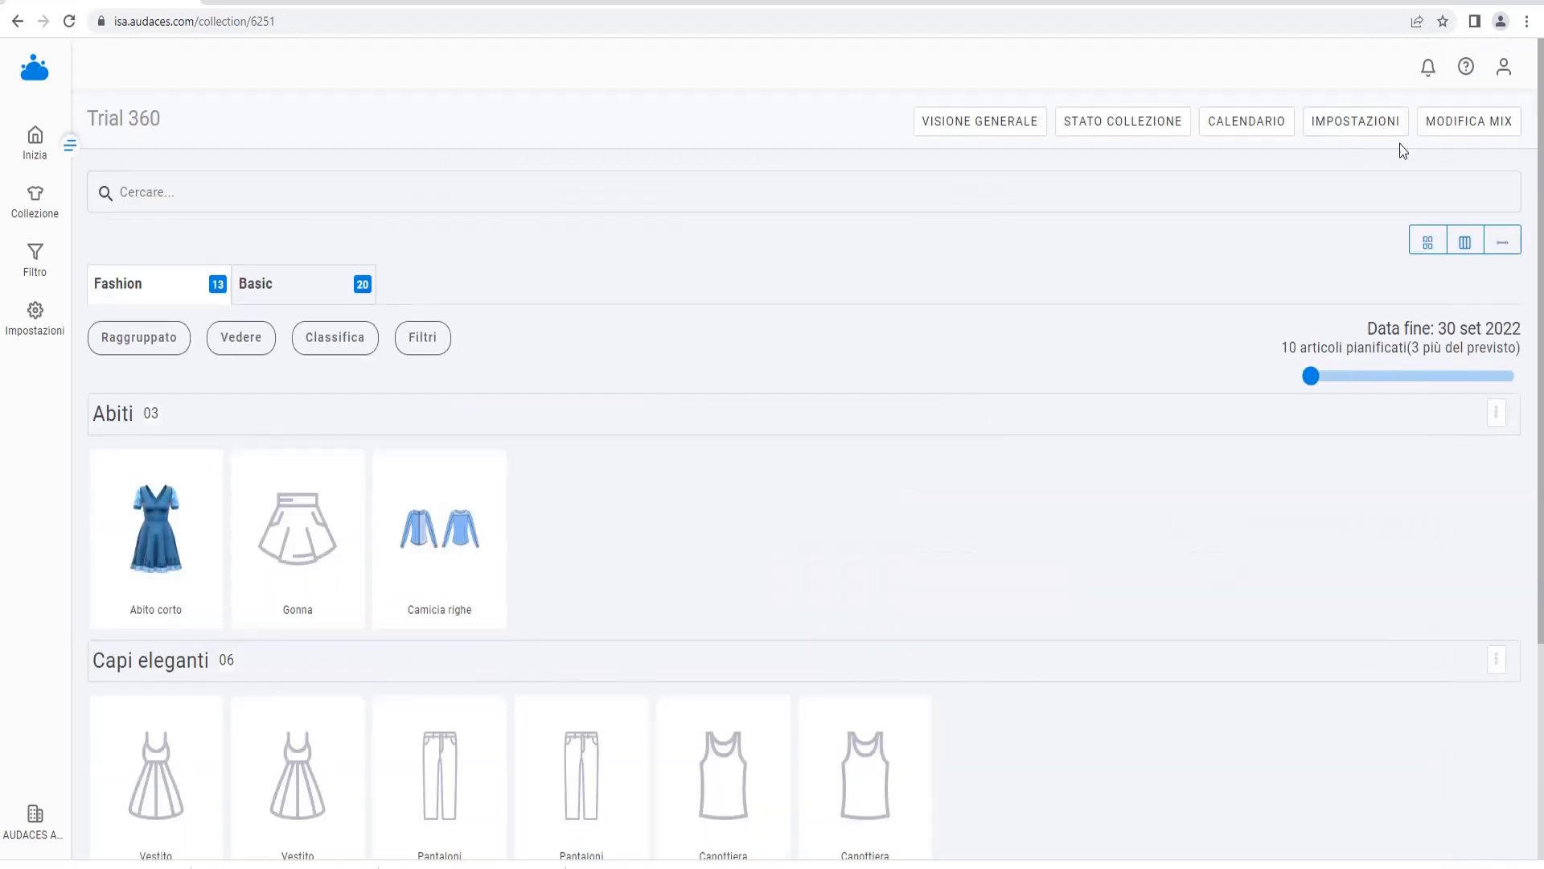
Create a collection calendar entry on 28/7/2022 titled visita azienda with the description Dalle ore 8:00 alle 10.30
{"action": "left_click", "coordinate": [1210, 129]}
{"action": "scroll", "coordinate": [700, 587], "scroll_direction": "down", "scroll_amount": 3}
{"action": "left_click", "coordinate": [619, 596]}
{"action": "type", "text": "vi"}
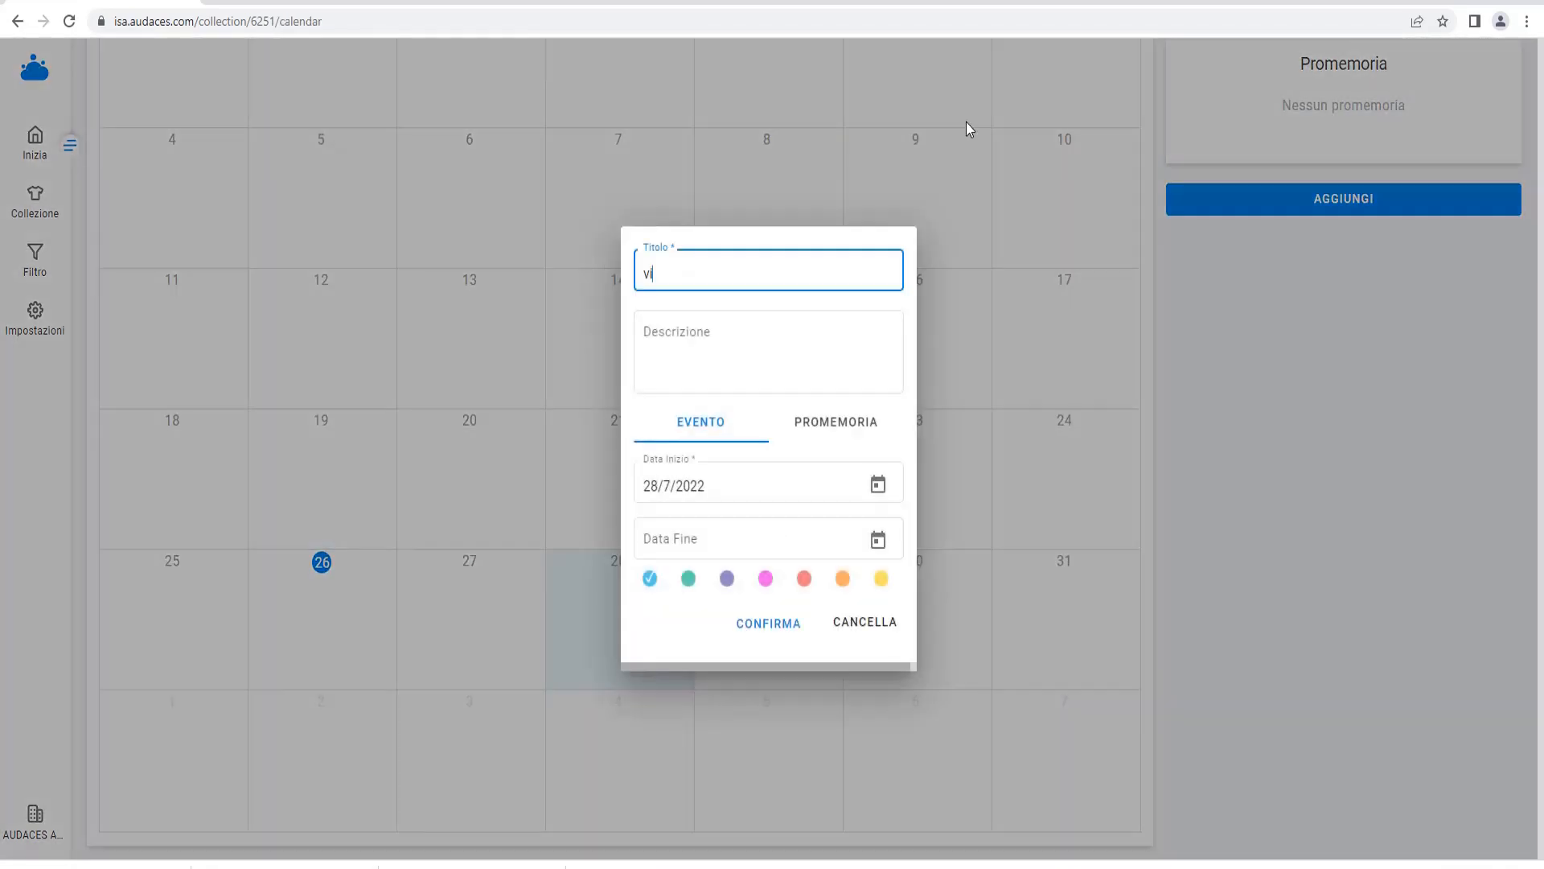
{"action": "type", "text": "sita azienda"}
{"action": "left_click", "coordinate": [706, 359]}
{"action": "type", "text": "Dalle ore 8:00 alle 10.30"}
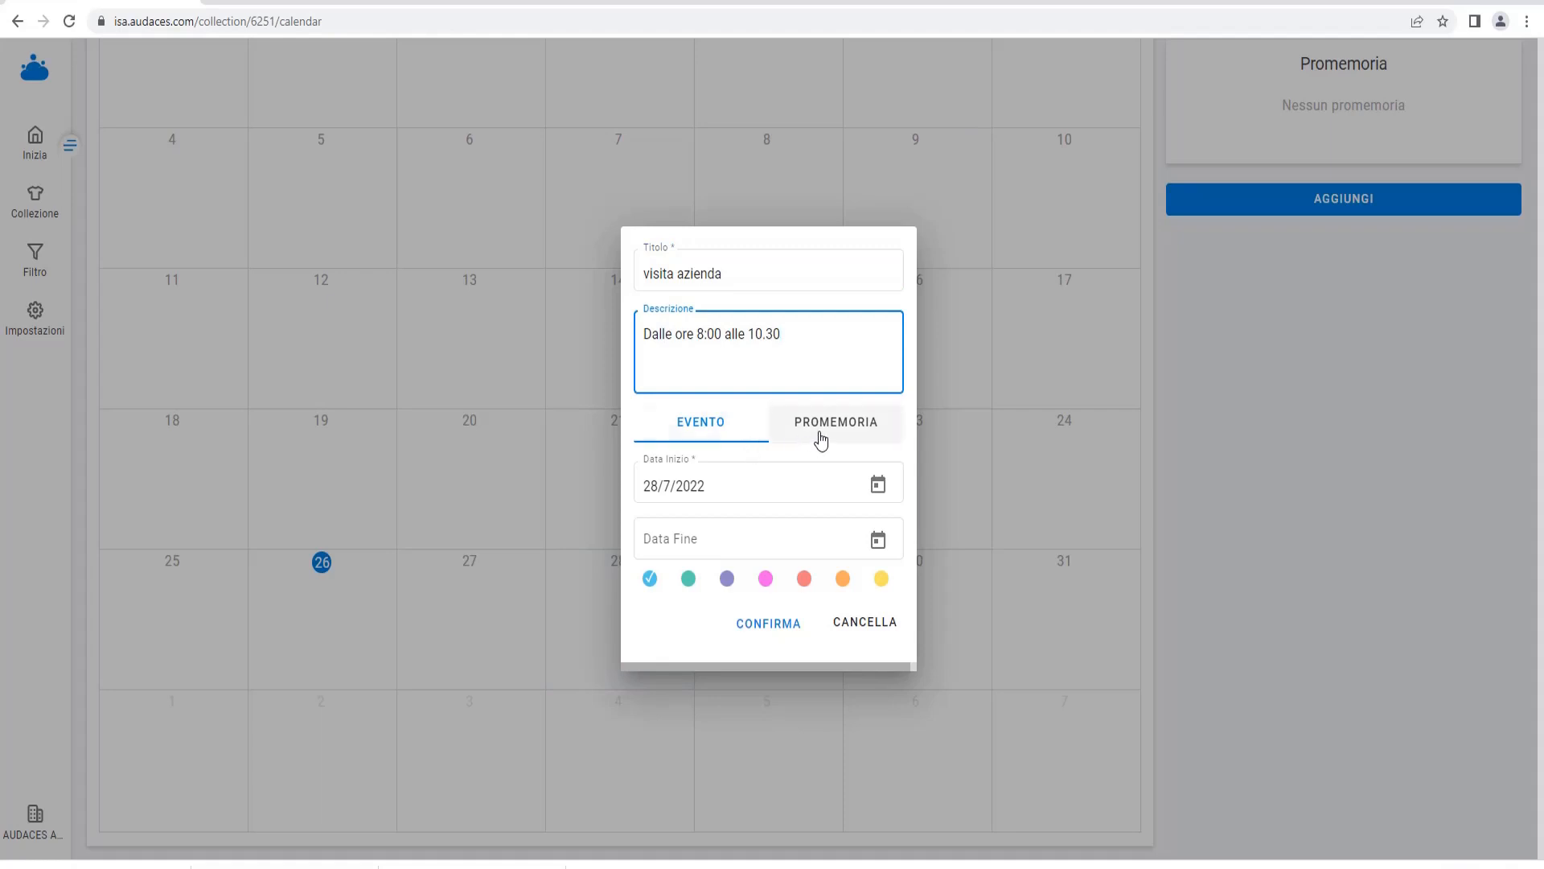
Keep the visita azienda entry as an Evento, colour it pink, confirm it and return to the collection
{"action": "left_click", "coordinate": [820, 422]}
{"action": "left_click", "coordinate": [700, 426]}
{"action": "left_click", "coordinate": [765, 595]}
{"action": "left_click", "coordinate": [769, 635]}
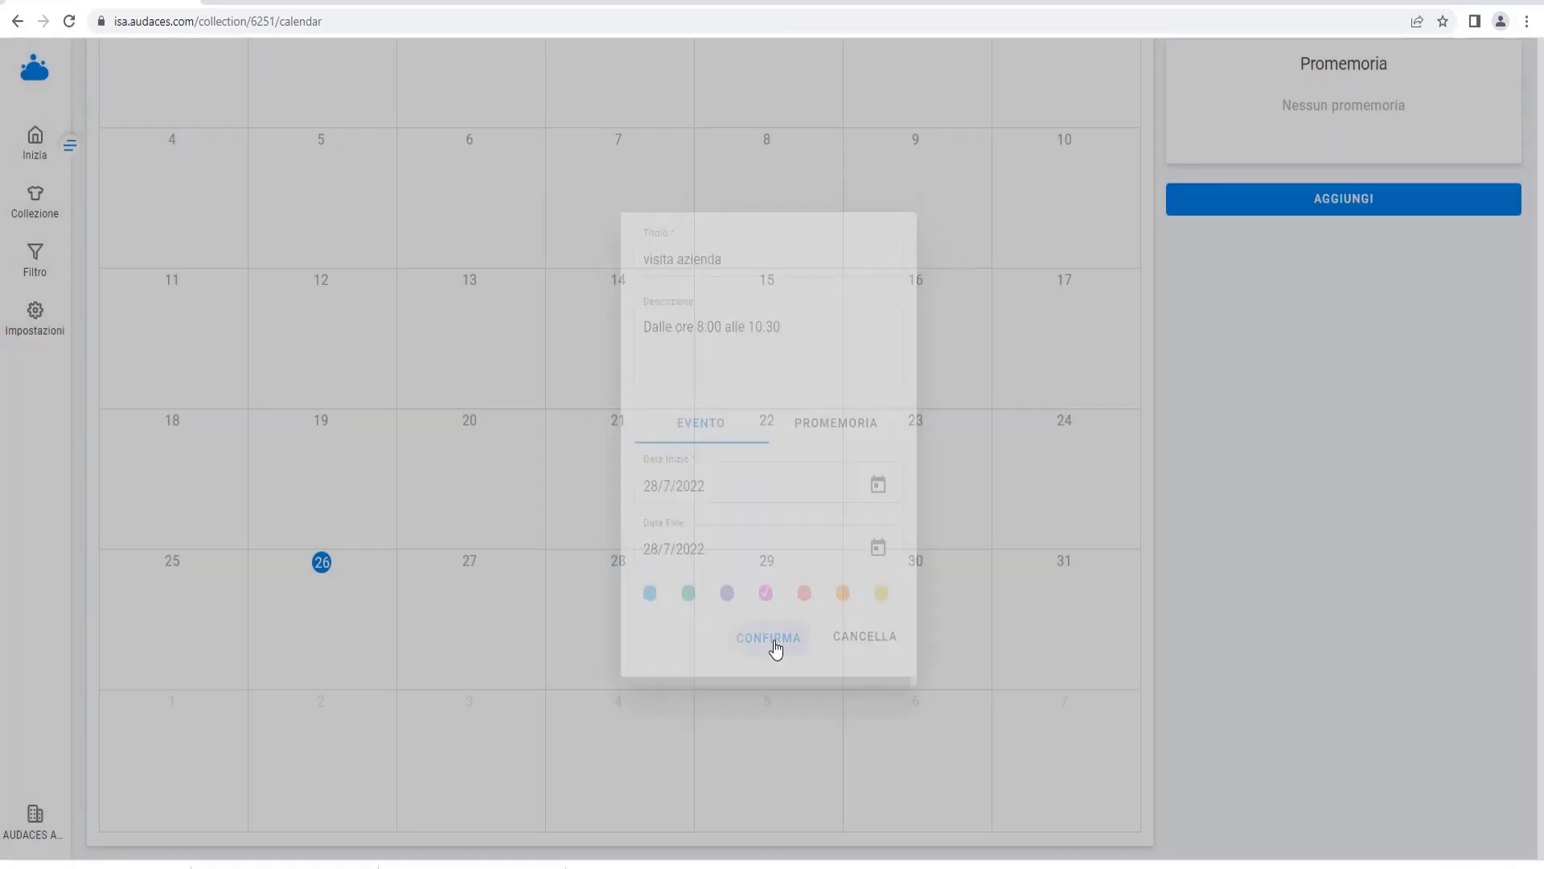
{"action": "left_click", "coordinate": [1395, 127]}
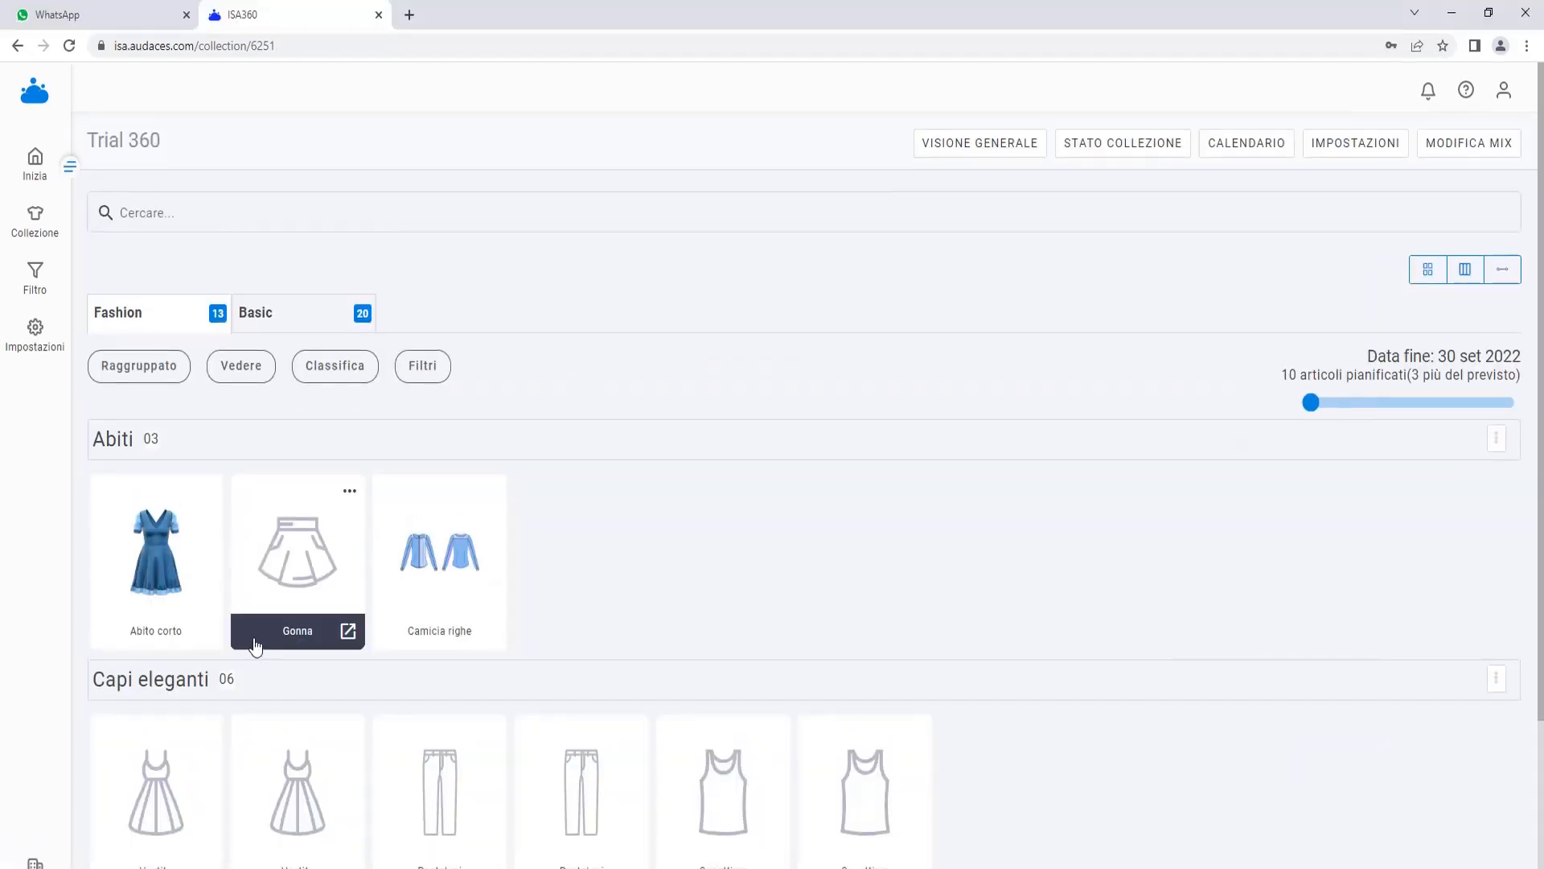
Conclude the Trial 360 collection from the collections list and confirm the request
{"action": "left_click", "coordinate": [36, 226]}
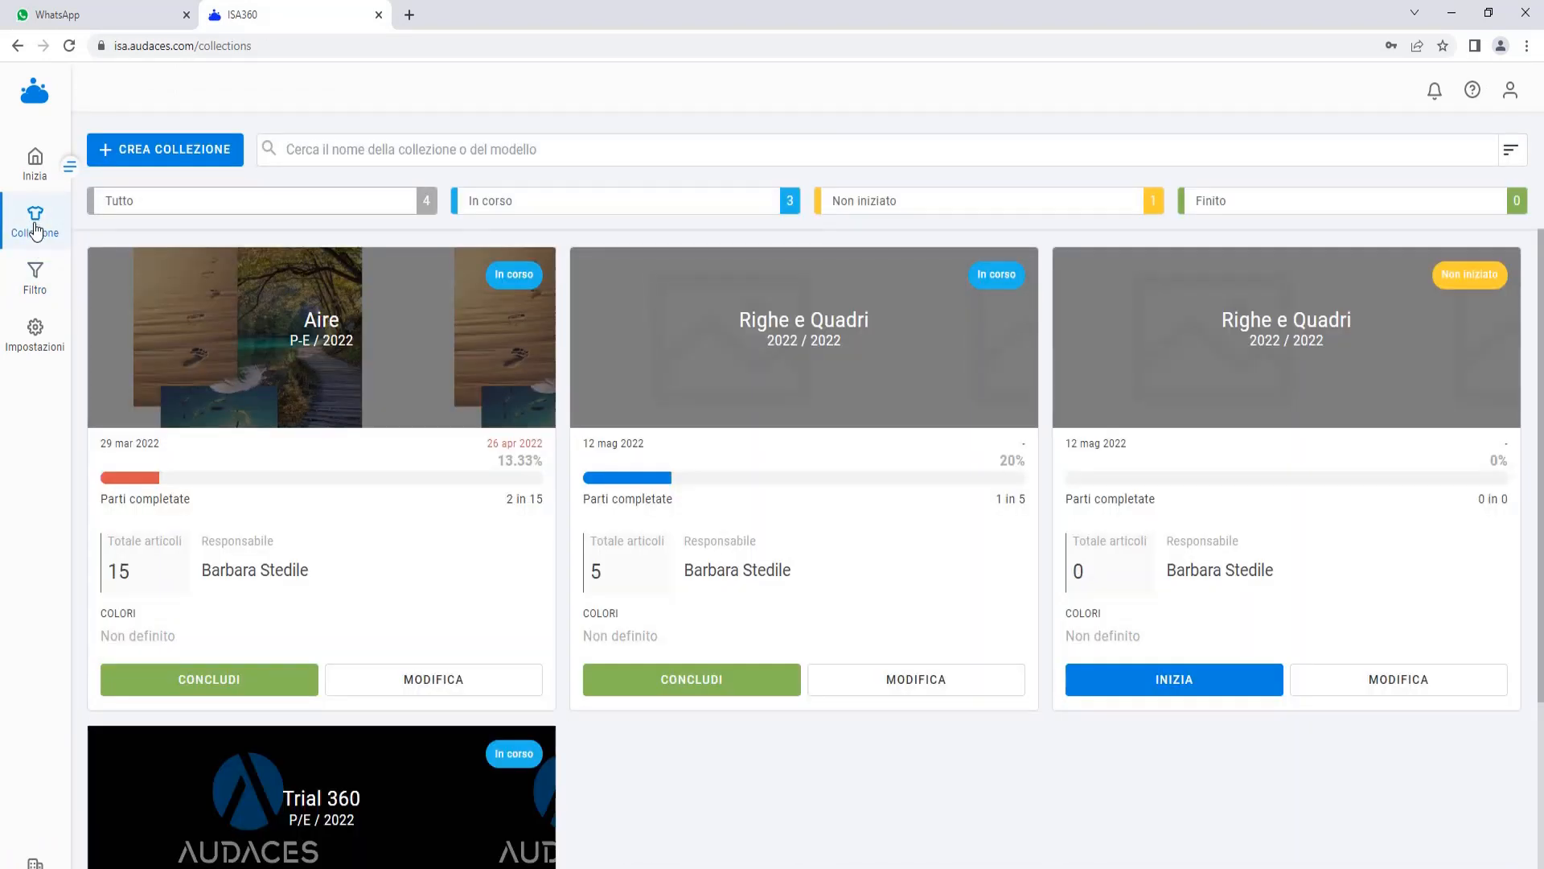
{"action": "scroll", "coordinate": [307, 486], "scroll_direction": "down", "scroll_amount": 4}
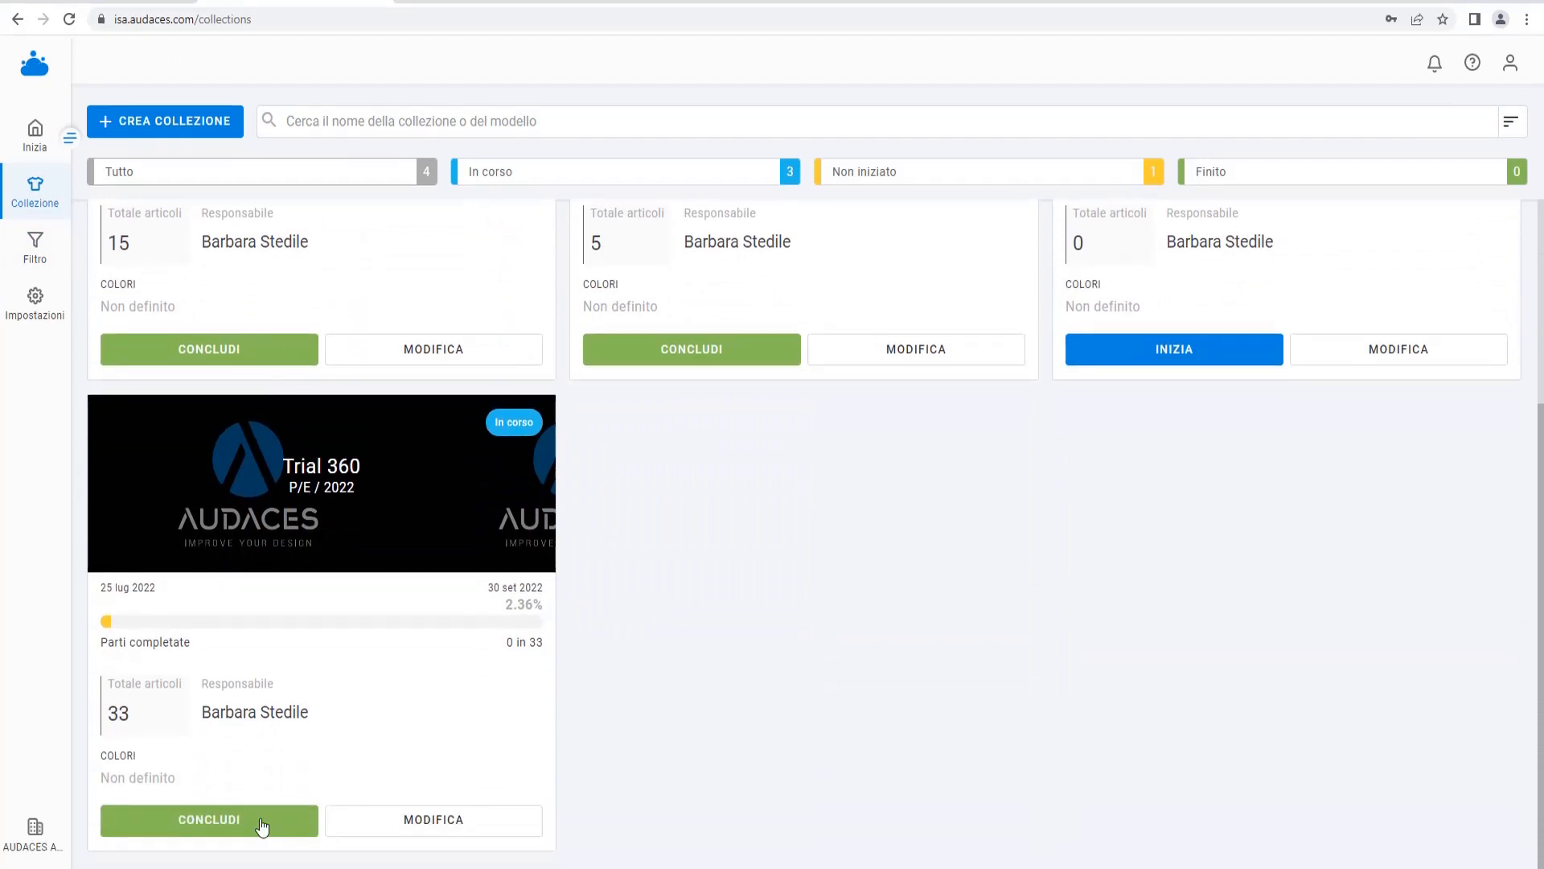
{"action": "left_click", "coordinate": [262, 821]}
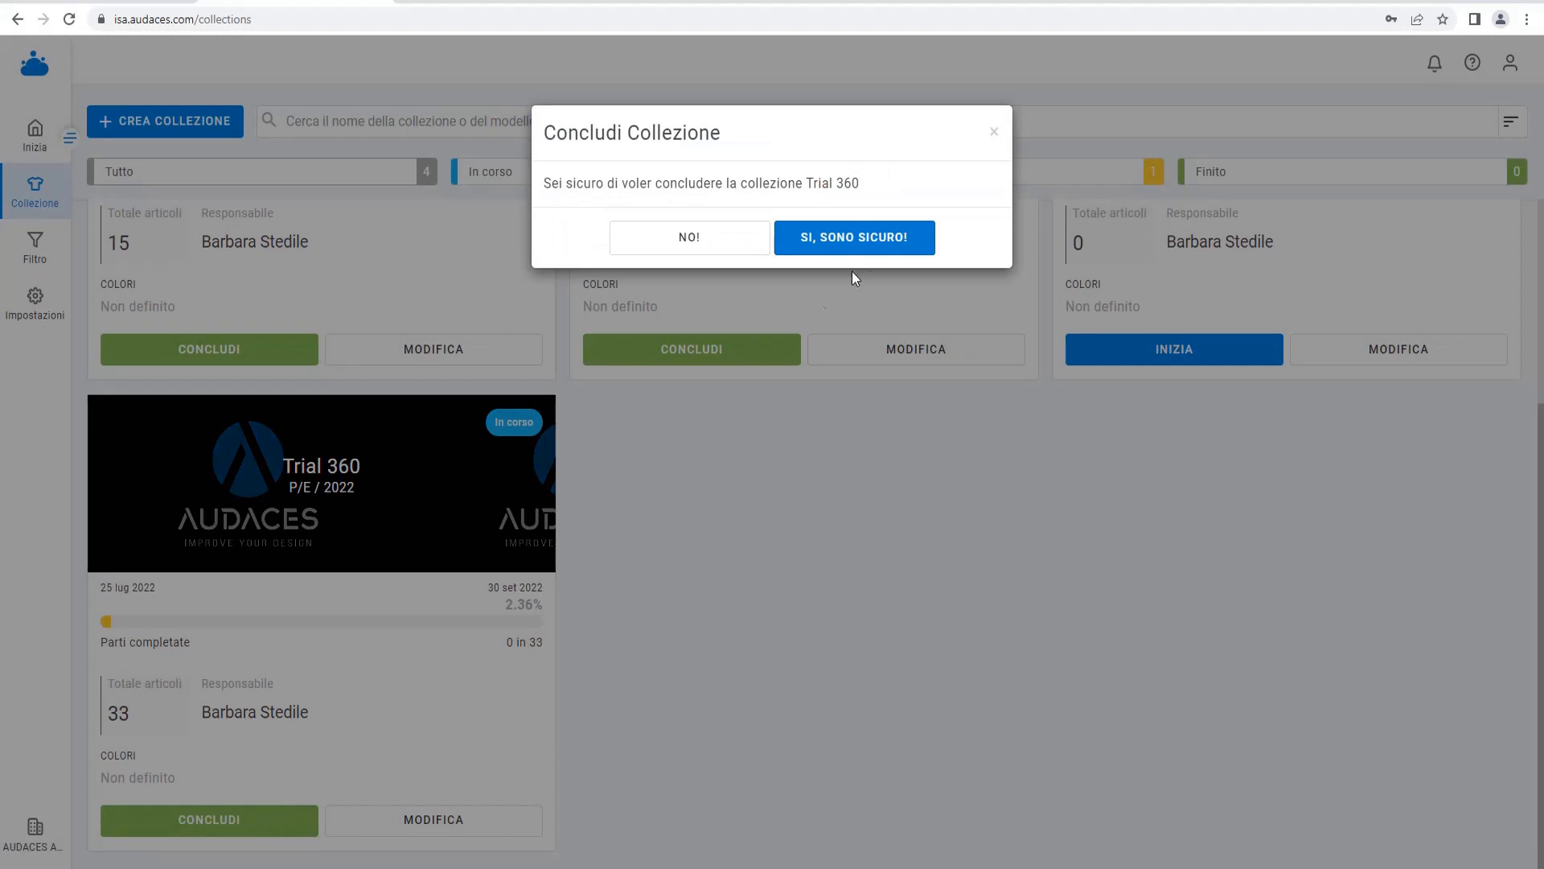
{"action": "left_click", "coordinate": [867, 239]}
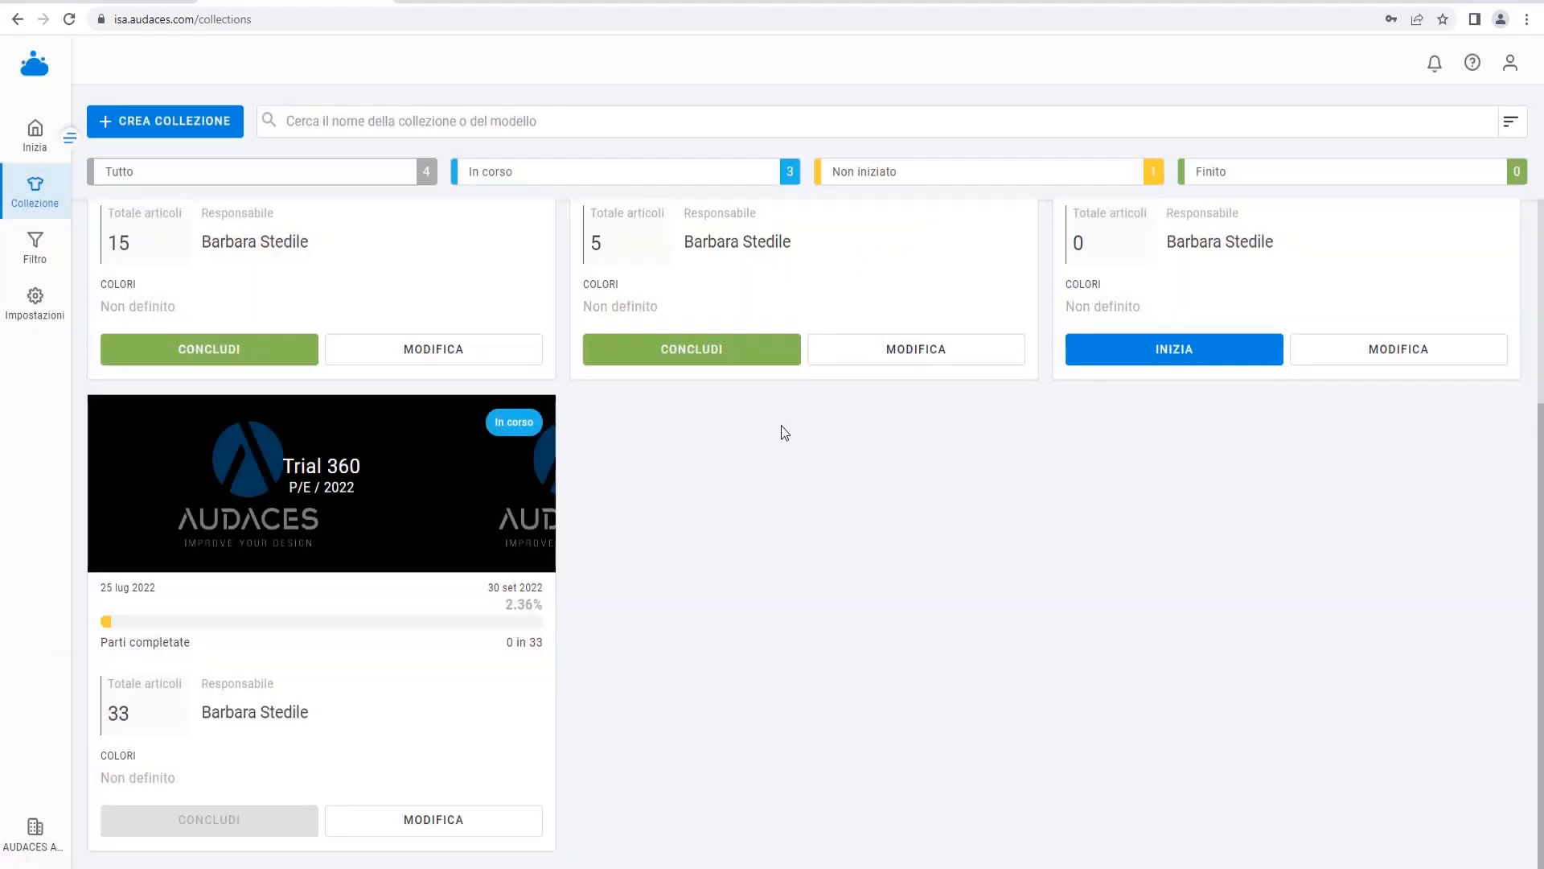